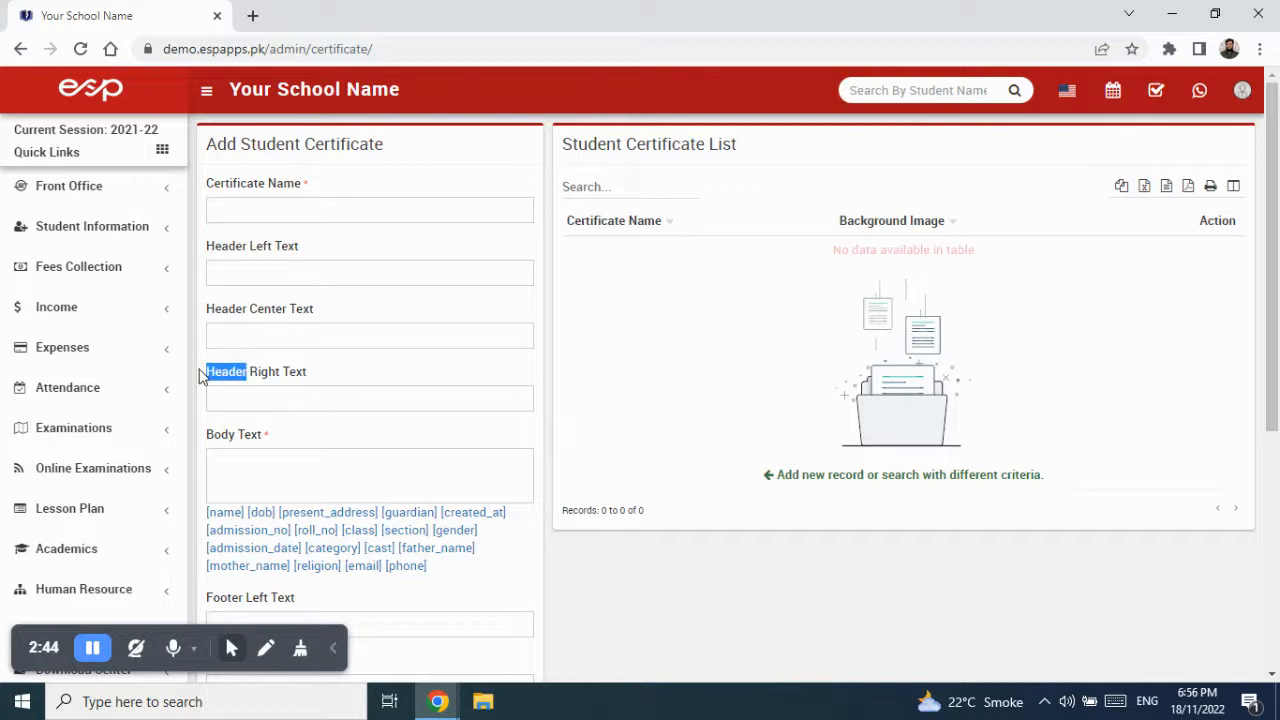
- Scroll through the certificate form and highlight the word Footer in the footer label
scroll(333, 392, down, 2)
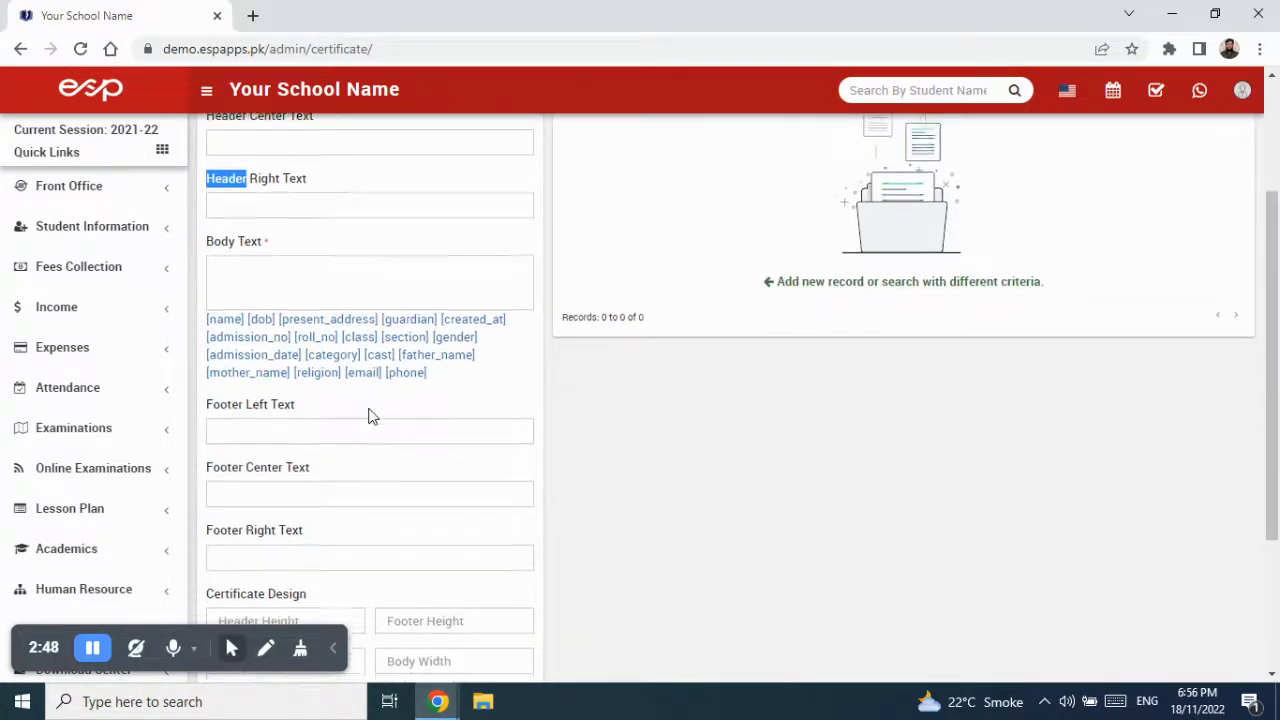
scroll(322, 303, down, 2)
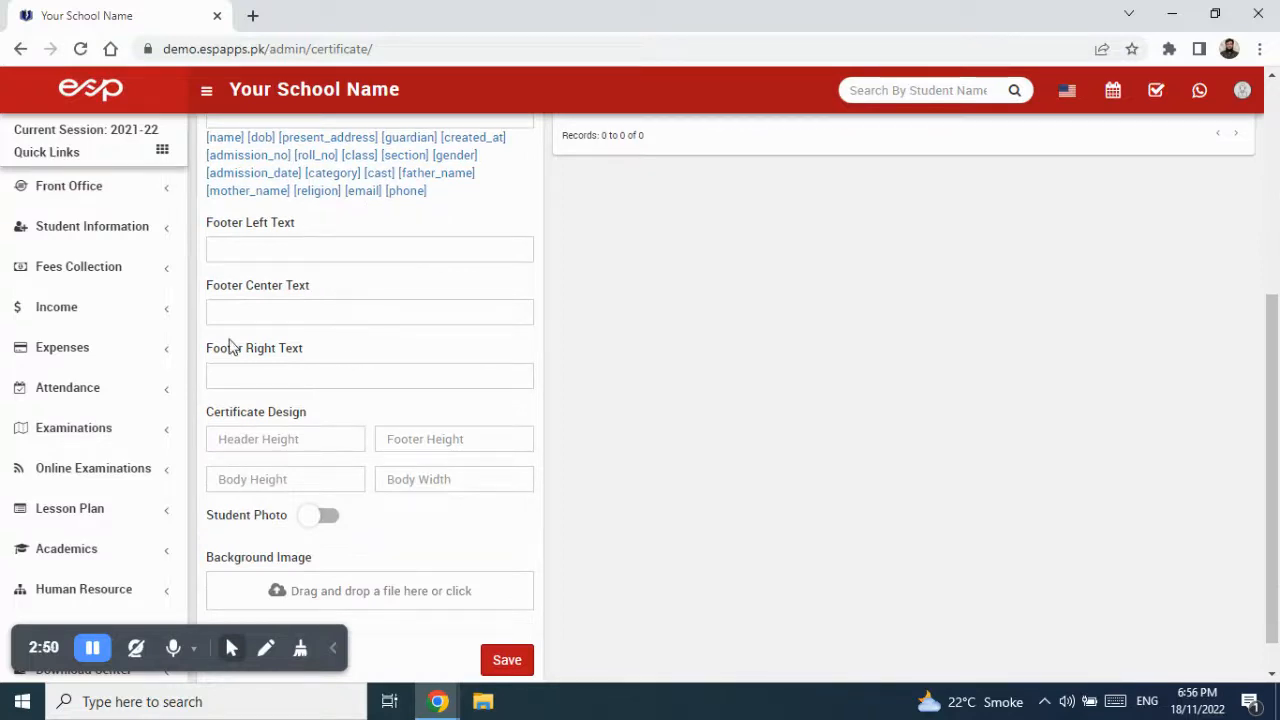
drag(241, 354, 214, 355)
scroll(366, 377, down, 1)
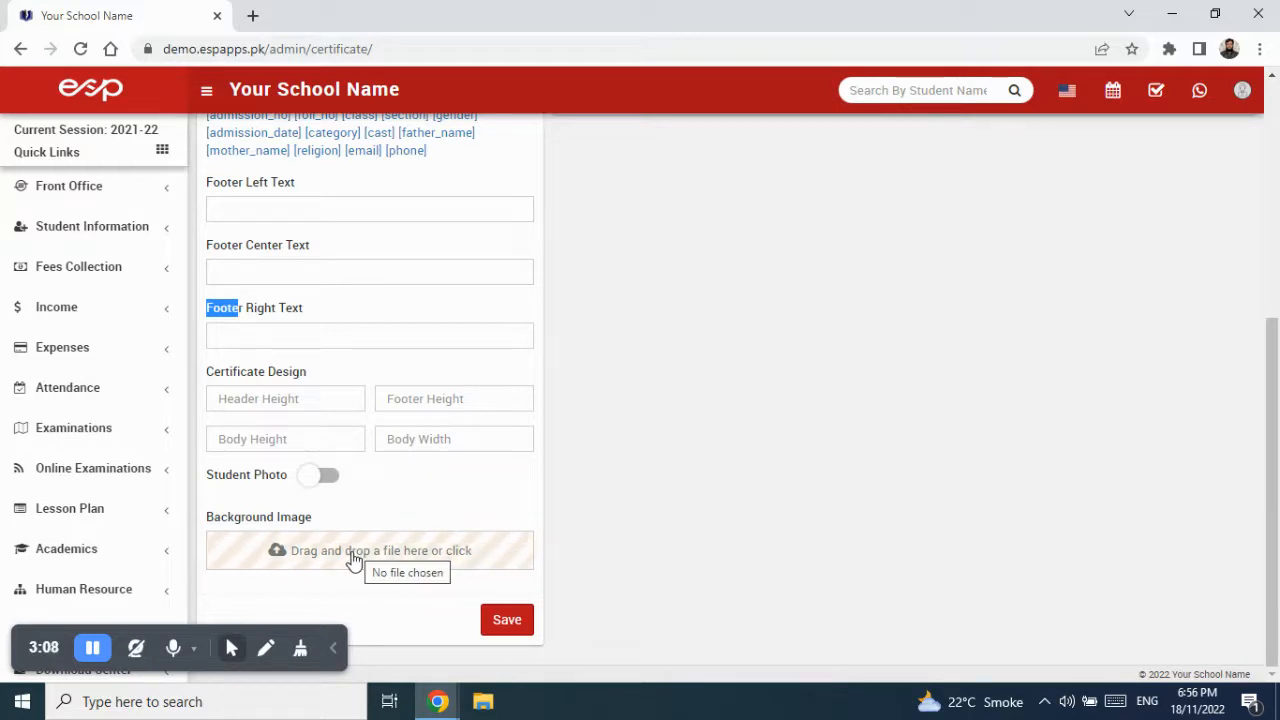
scroll(425, 497, up, 1)
scroll(425, 497, up, 4)
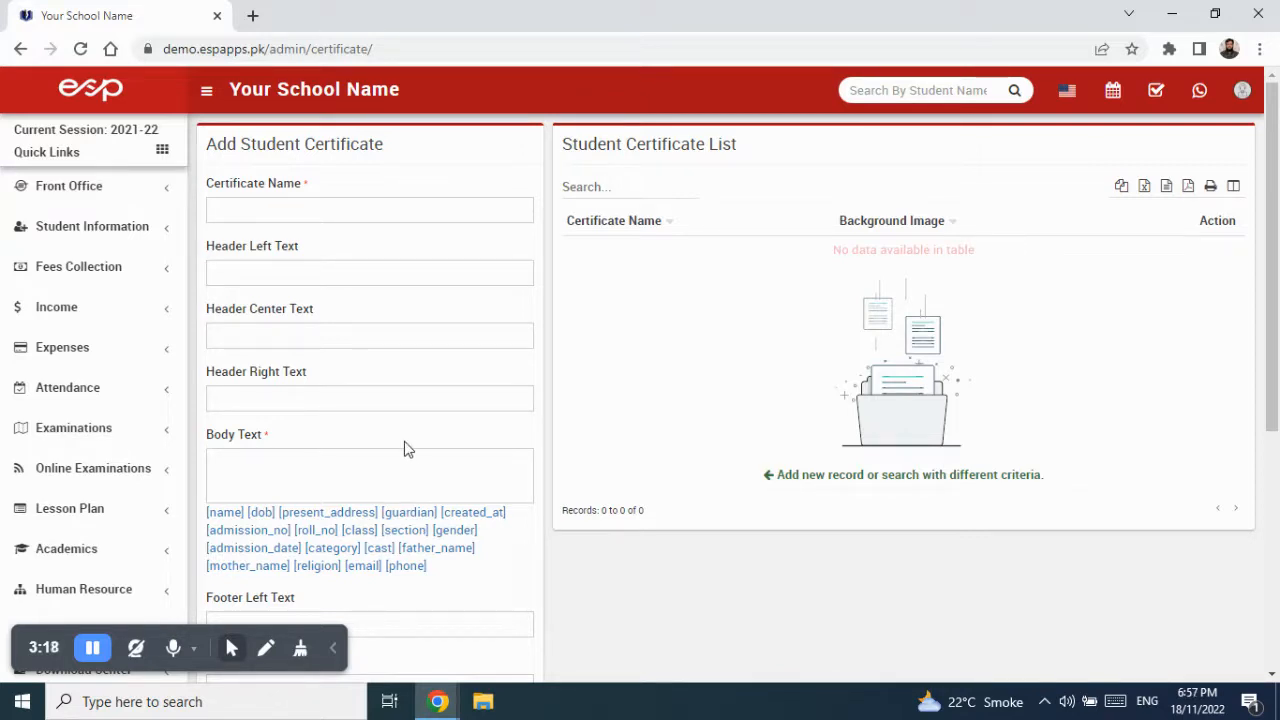
scroll(431, 430, down, 4)
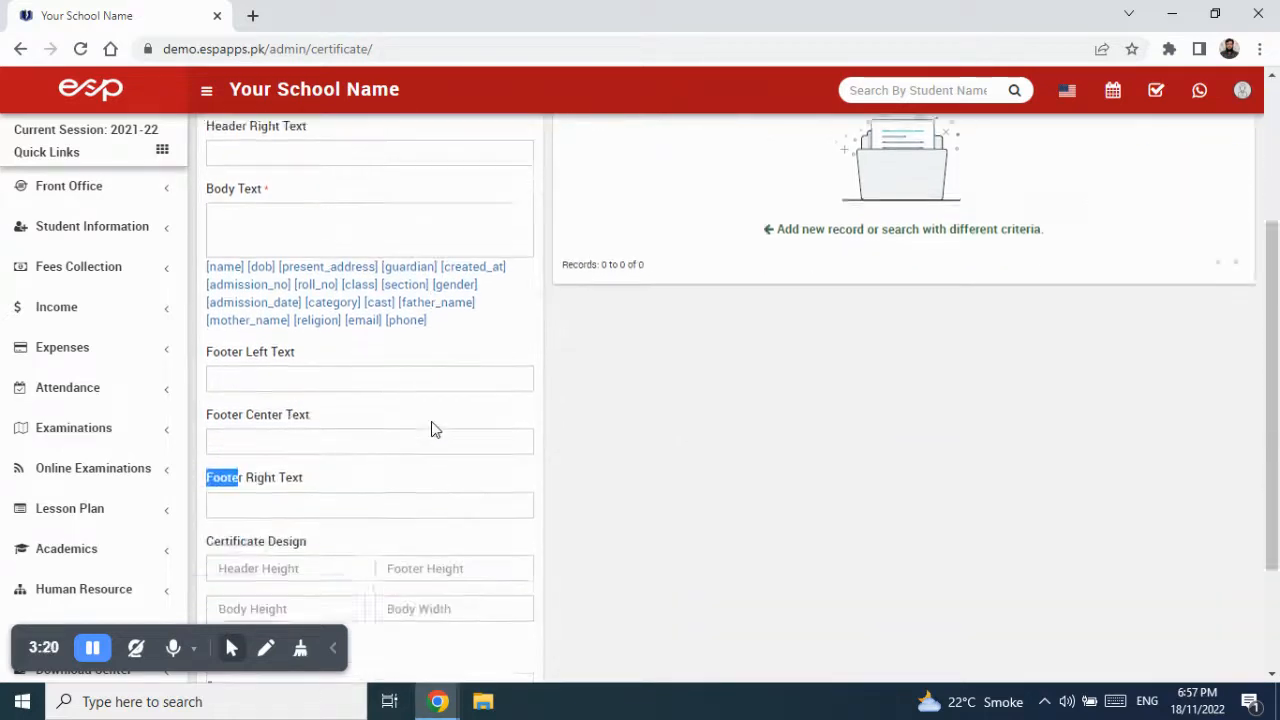
scroll(431, 430, up, 4)
scroll(435, 429, down, 4)
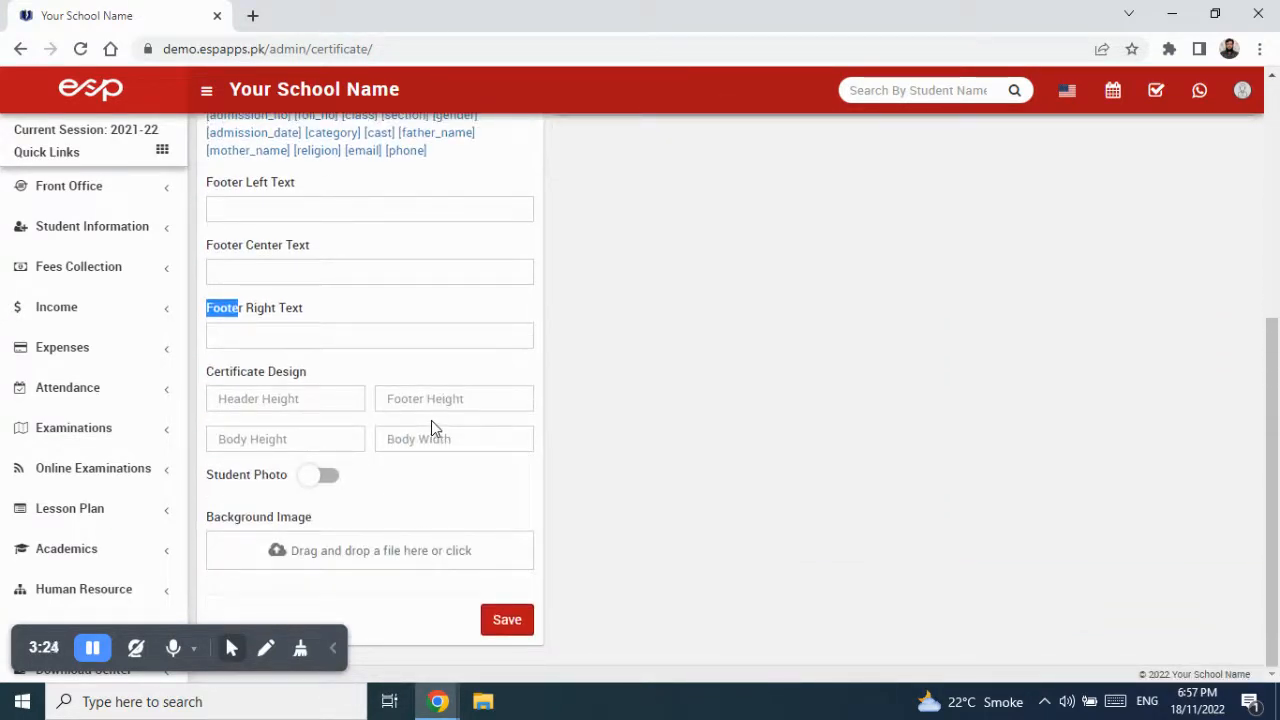
- Draw on-screen boxes outlining the certificate's overall design, body and header areas
click(266, 649)
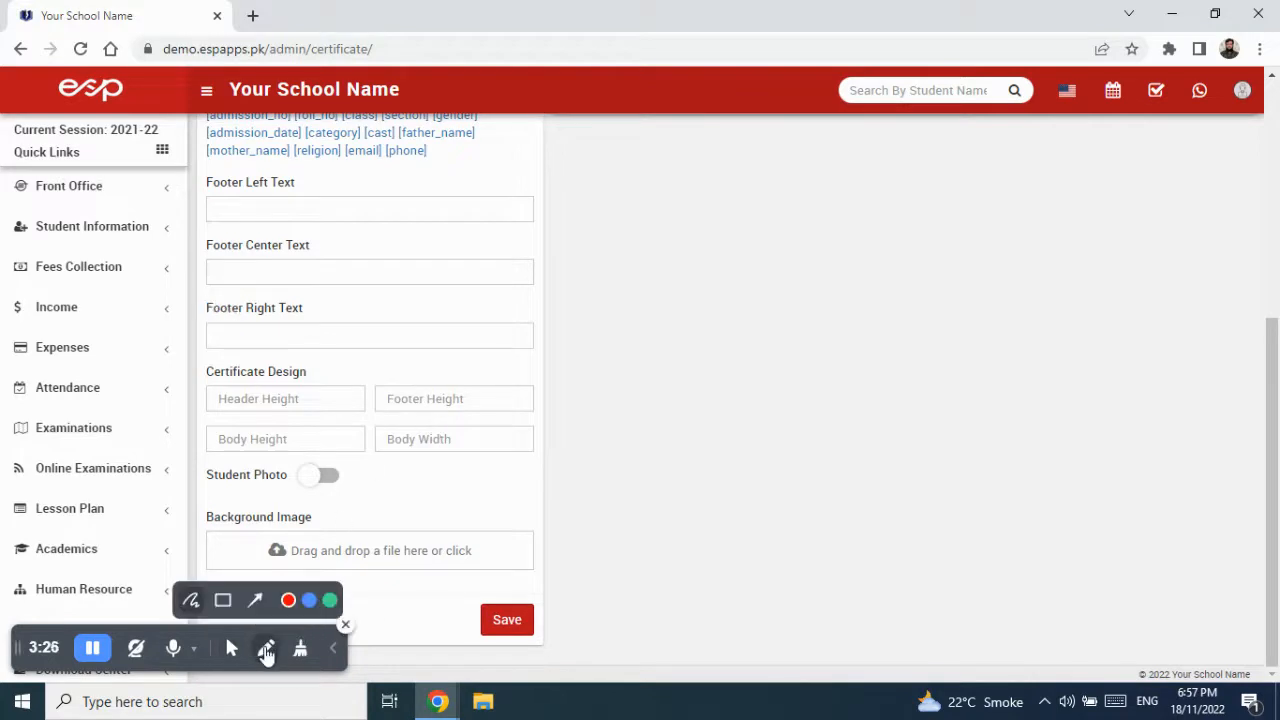
click(223, 600)
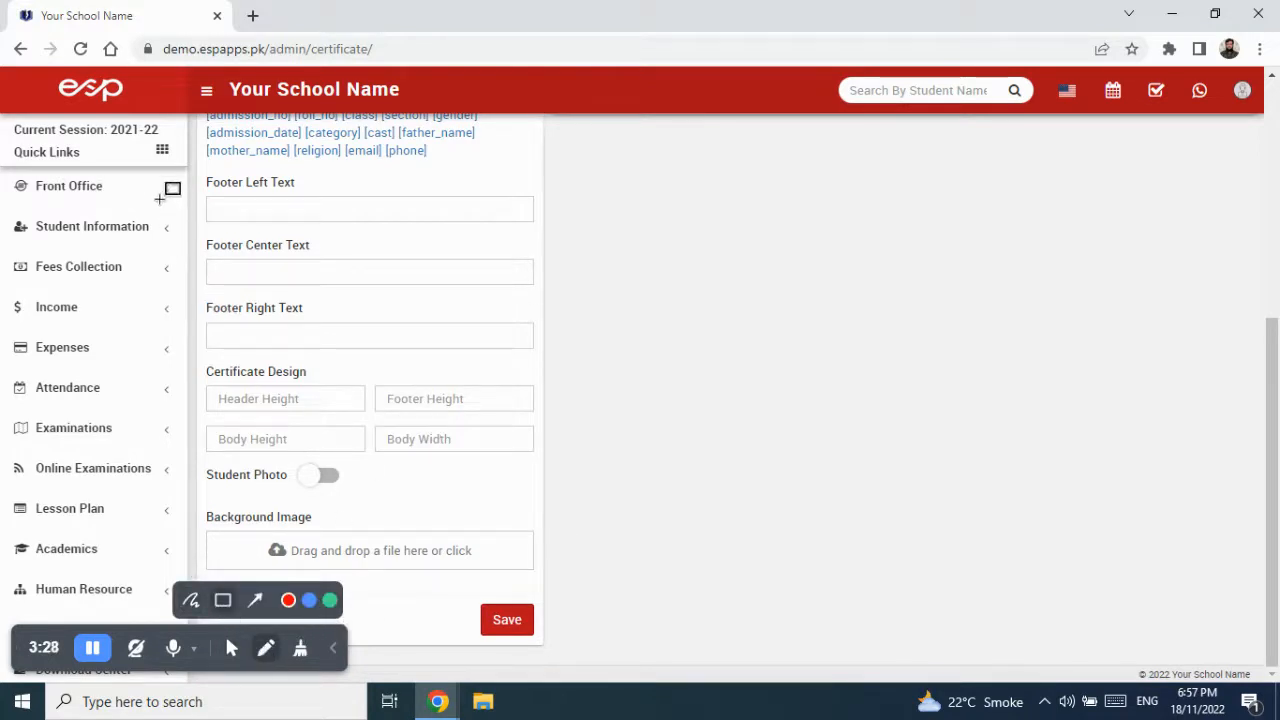
mouse_move(150, 166)
mouse_down()
mouse_move(488, 380)
mouse_move(1166, 617)
mouse_up()
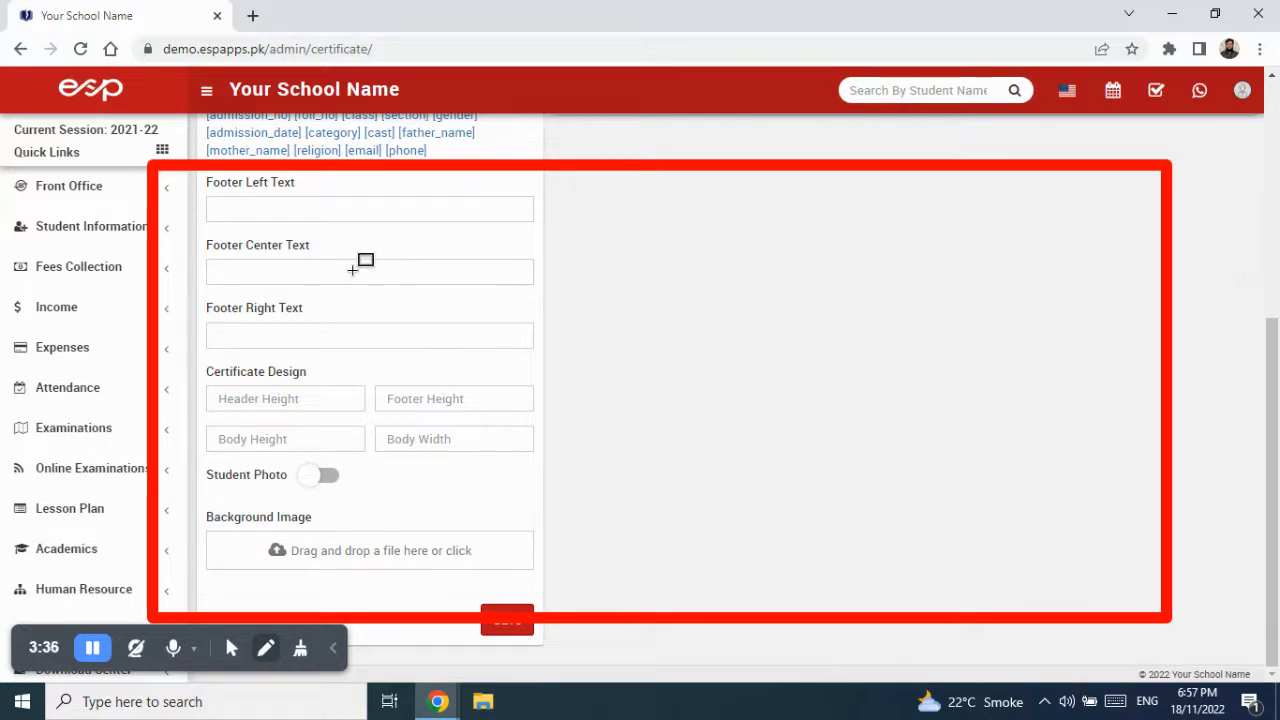
mouse_move(278, 242)
mouse_down()
mouse_move(356, 242)
mouse_move(745, 360)
mouse_move(1048, 523)
mouse_up()
drag(522, 185, 884, 232)
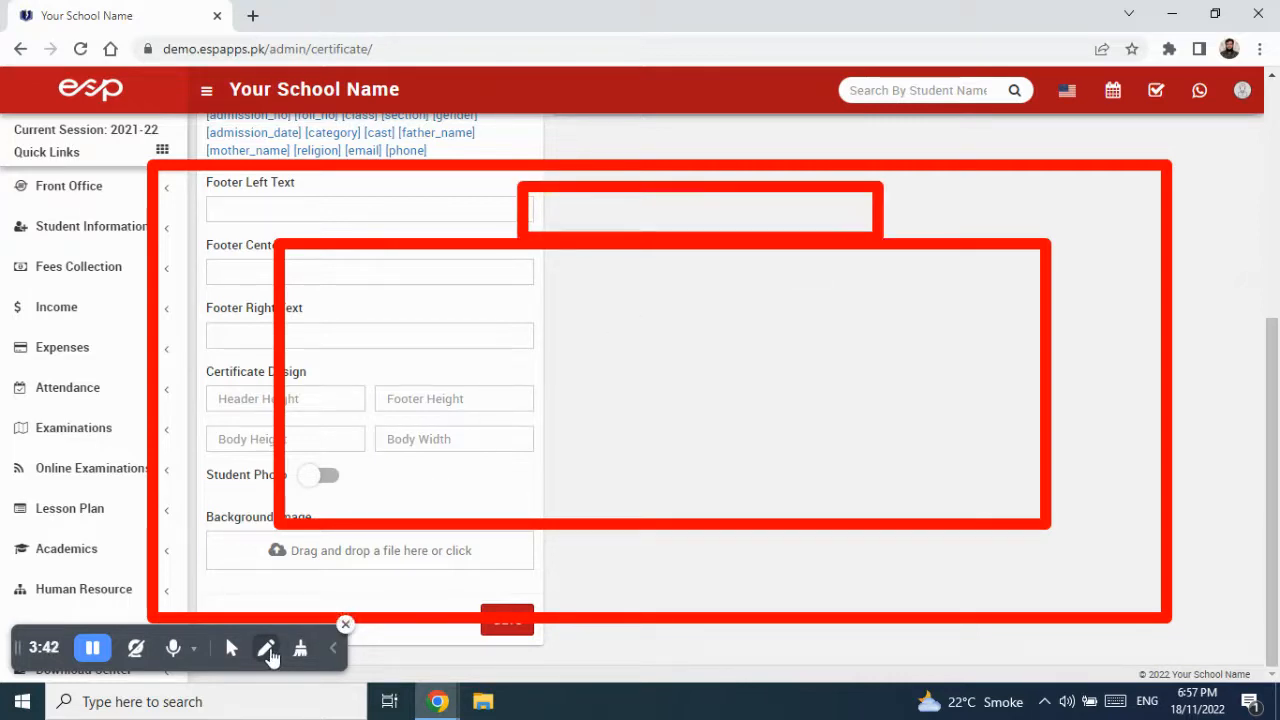
- Mark the left, centre and right header and footer text positions with freehand lines
click(266, 650)
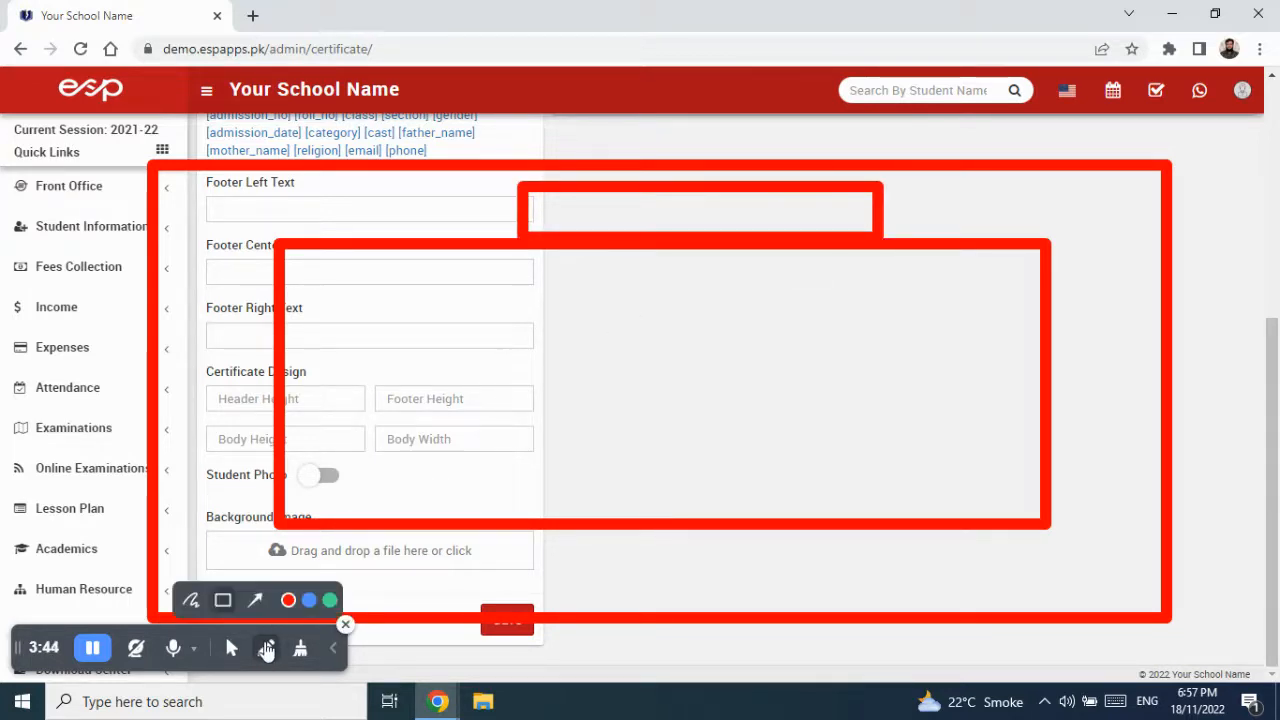
click(190, 600)
drag(344, 297, 389, 297)
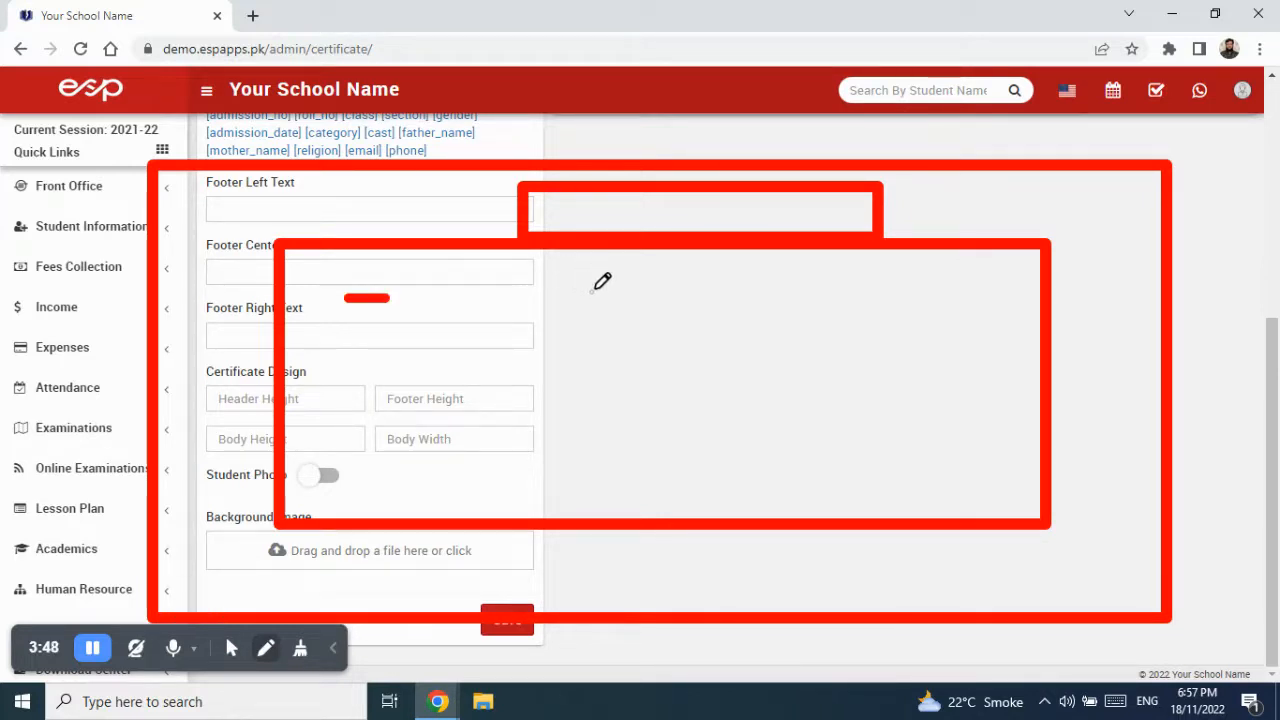
drag(594, 290, 709, 294)
drag(871, 297, 1000, 297)
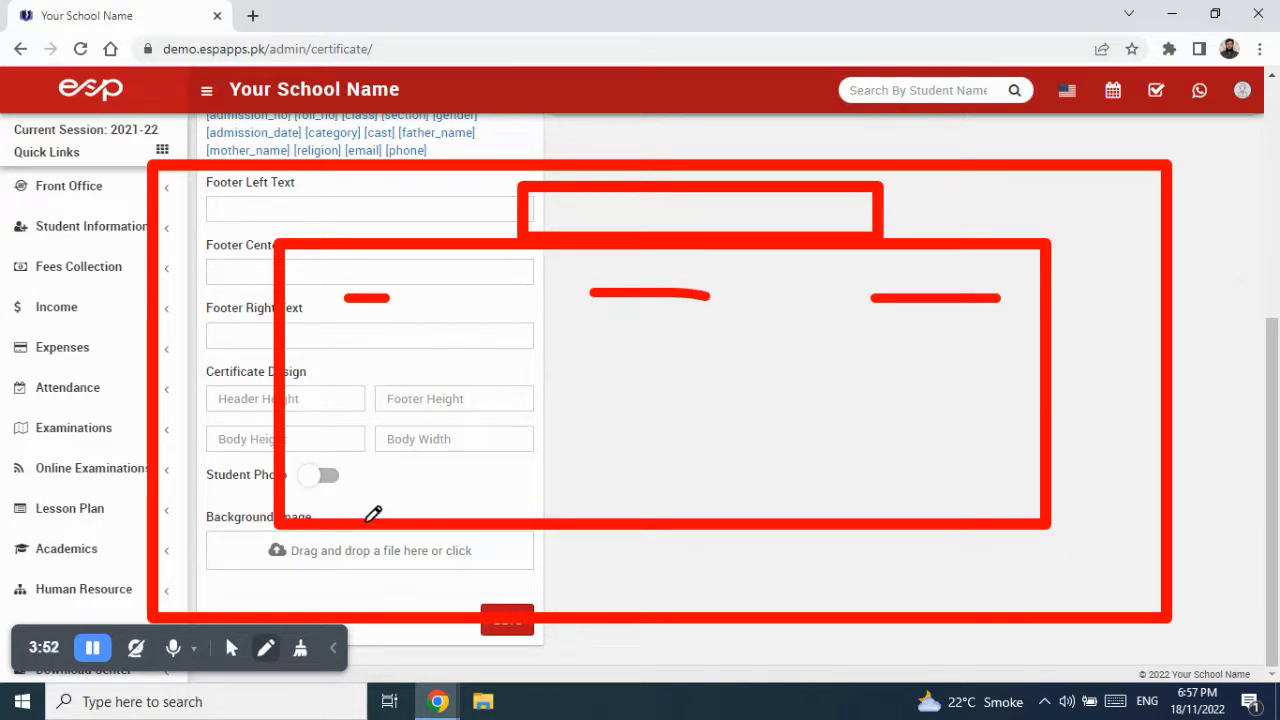
drag(320, 573, 409, 575)
drag(594, 570, 694, 567)
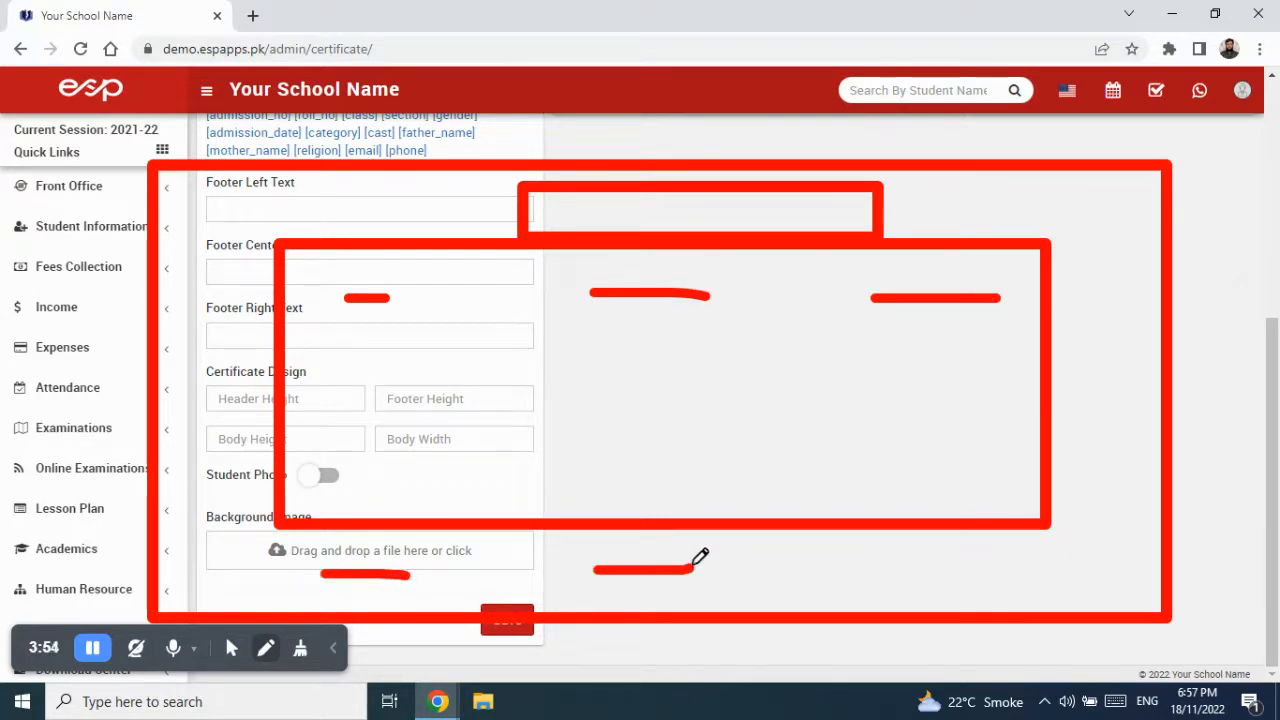
drag(896, 561, 1045, 562)
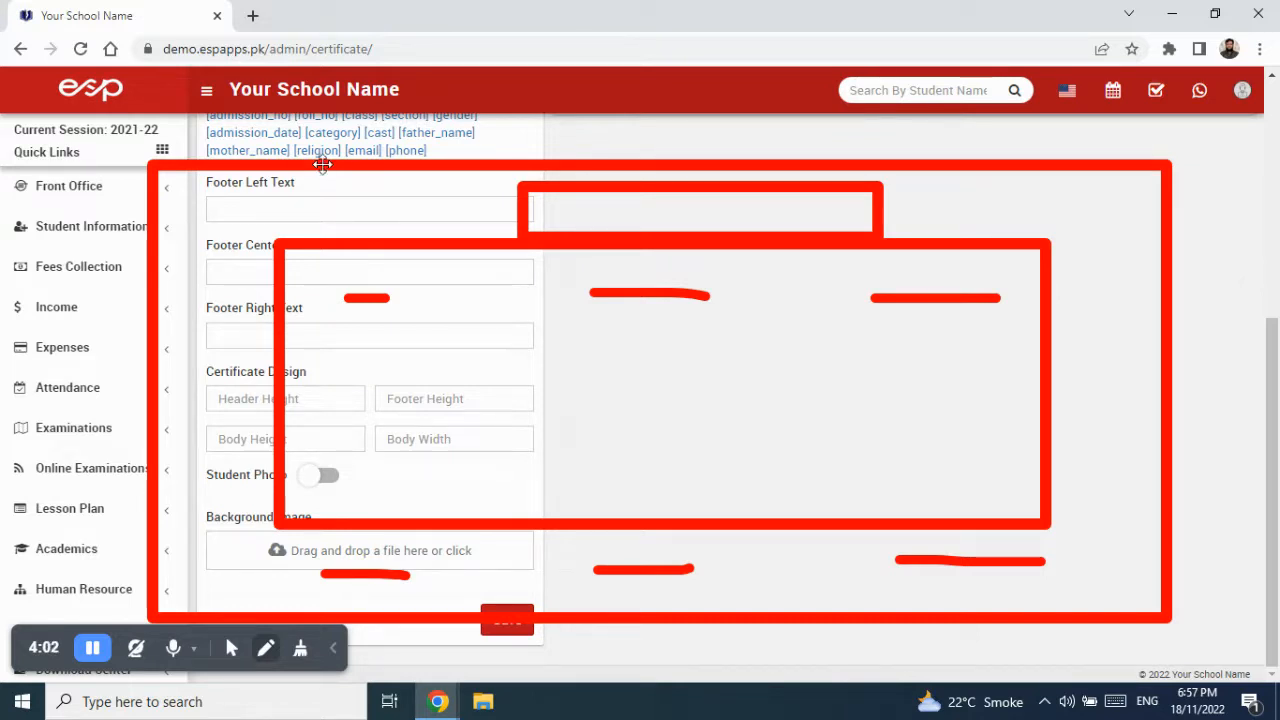
- Reposition the large outline box, then clear all on-screen drawings
mouse_move(322, 163)
mouse_down()
mouse_move(314, 129)
mouse_move(323, 149)
mouse_move(286, 158)
mouse_move(277, 128)
mouse_move(328, 176)
mouse_move(282, 158)
mouse_move(300, 154)
mouse_up()
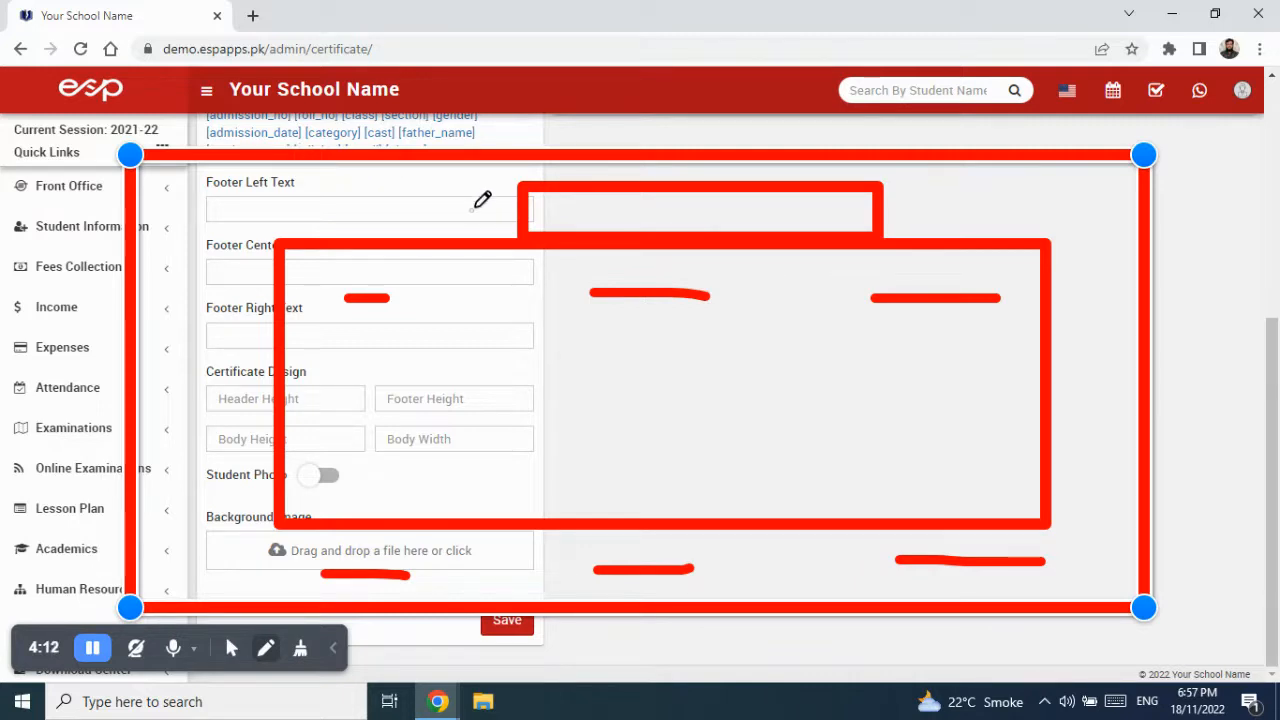
click(300, 648)
click(316, 601)
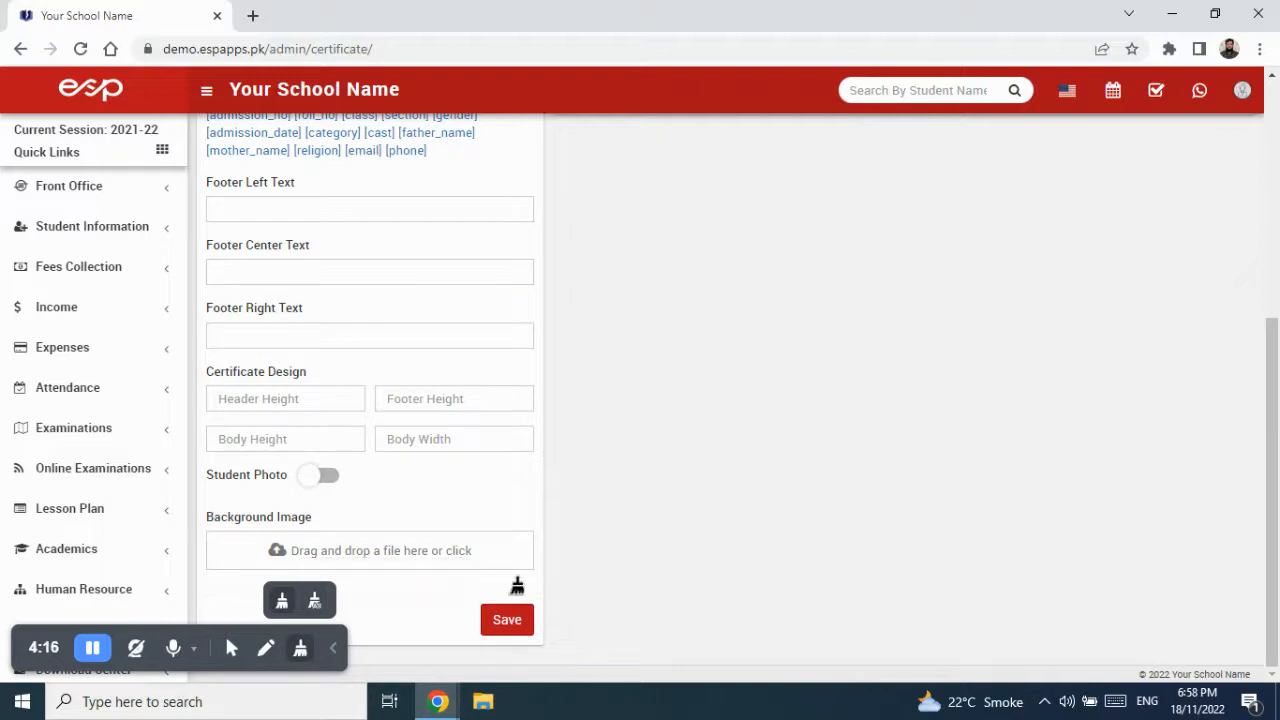
- Return to normal pointer mode, scroll to the form's top and open a new browser tab
scroll(611, 560, up, 4)
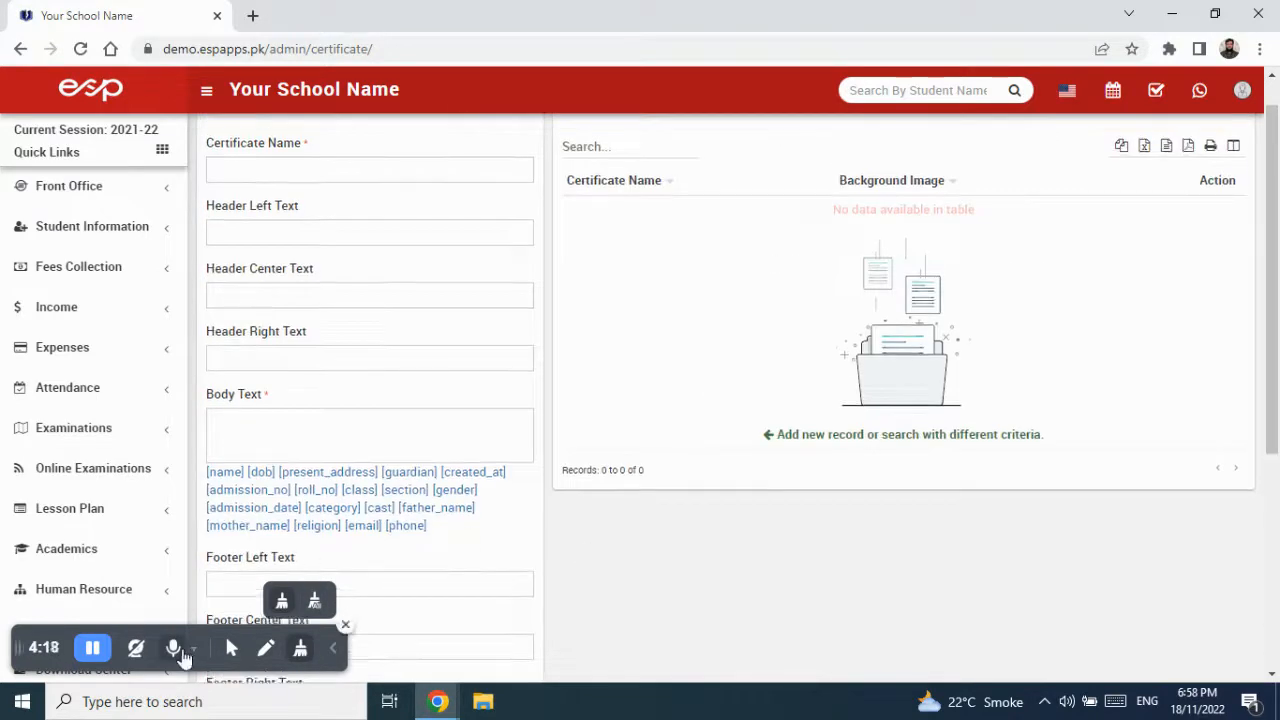
click(232, 652)
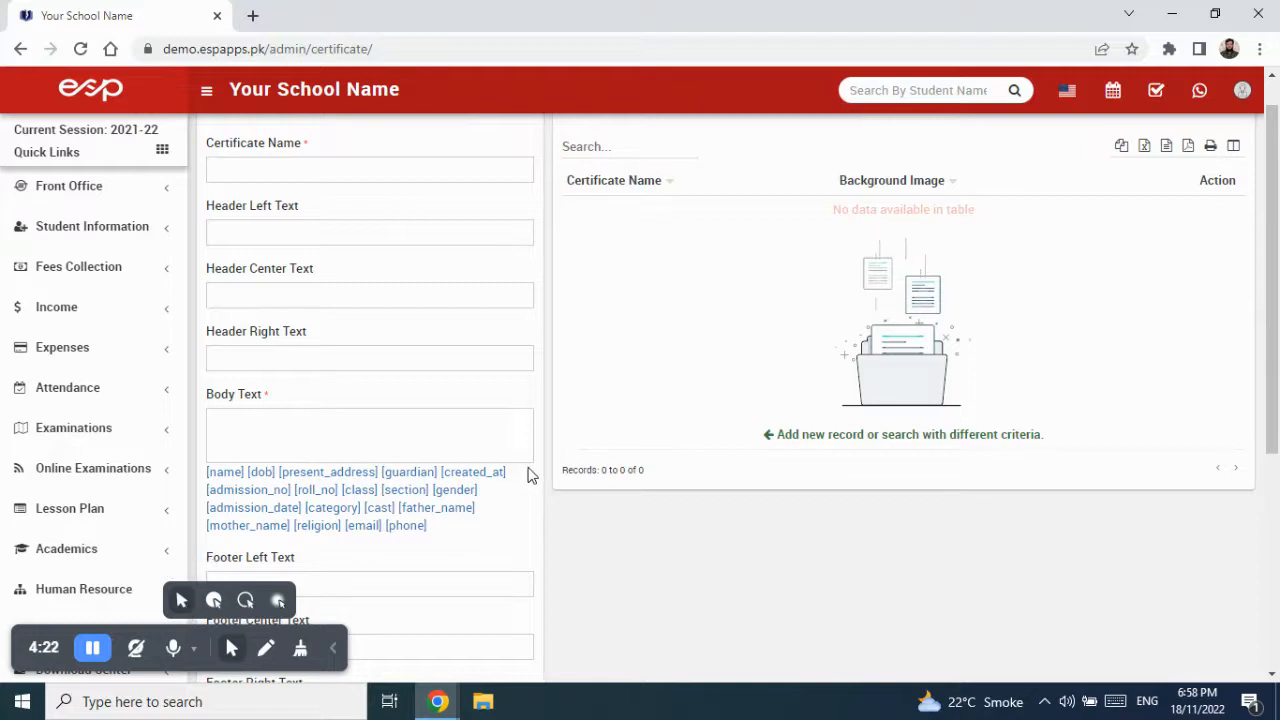
scroll(342, 265, up, 1)
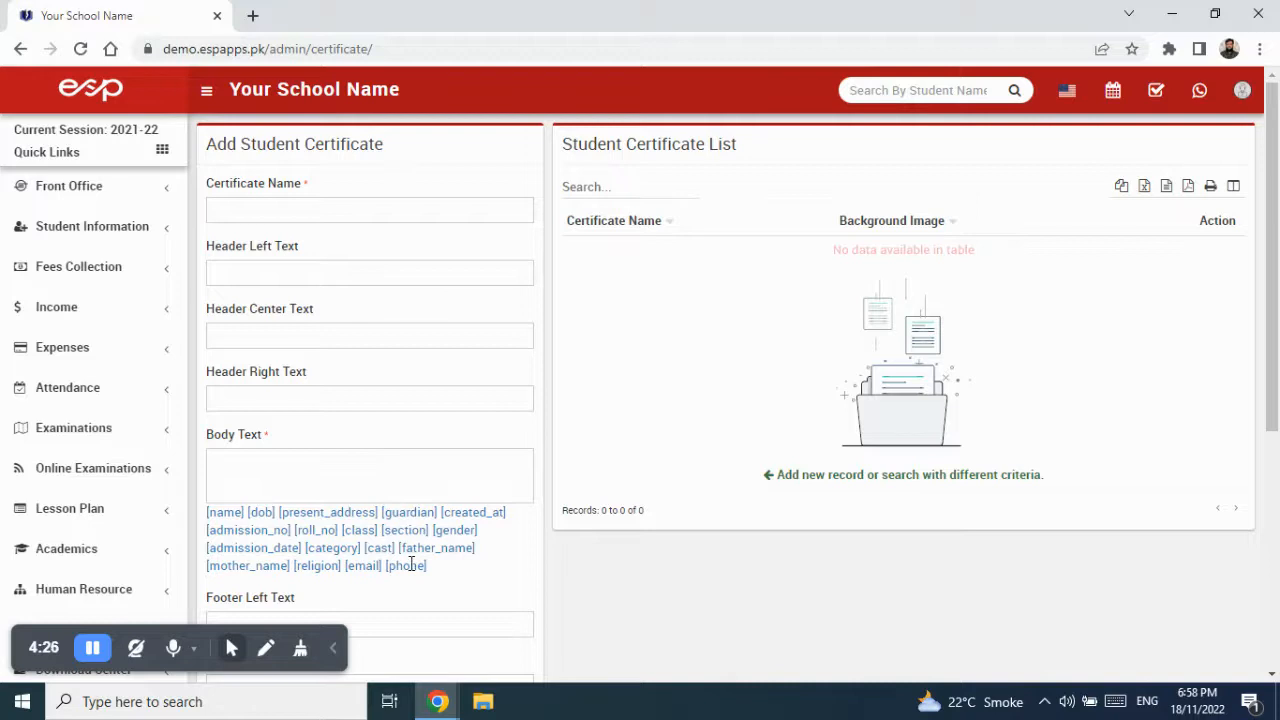
scroll(413, 566, down, 3)
scroll(408, 555, up, 3)
click(252, 15)
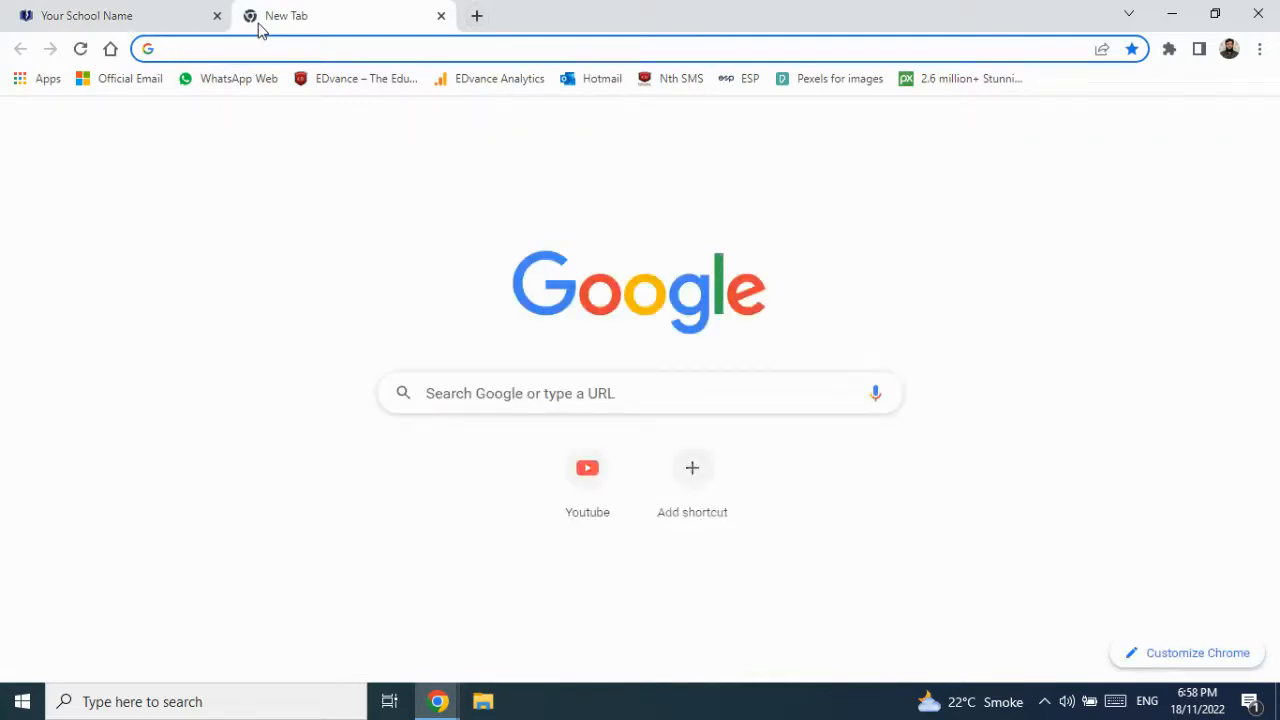
- Search Google for 'sample border frame design'
text(sample )
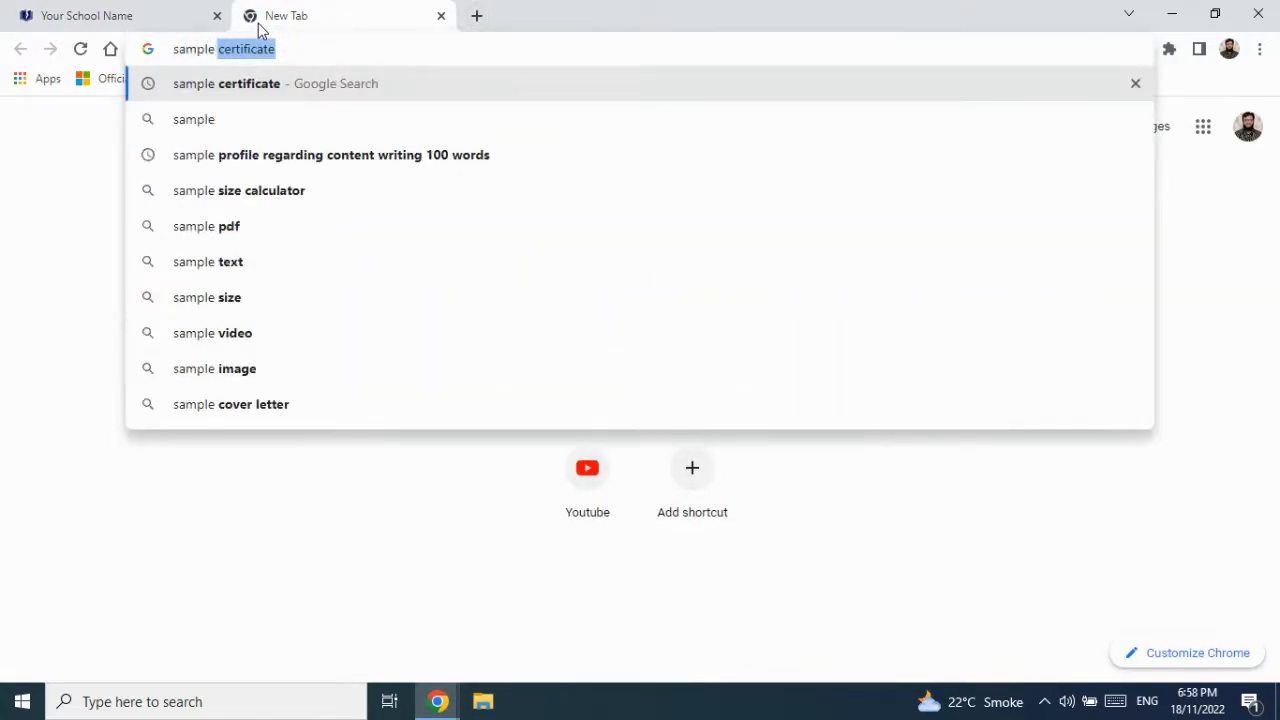
text(border frm)
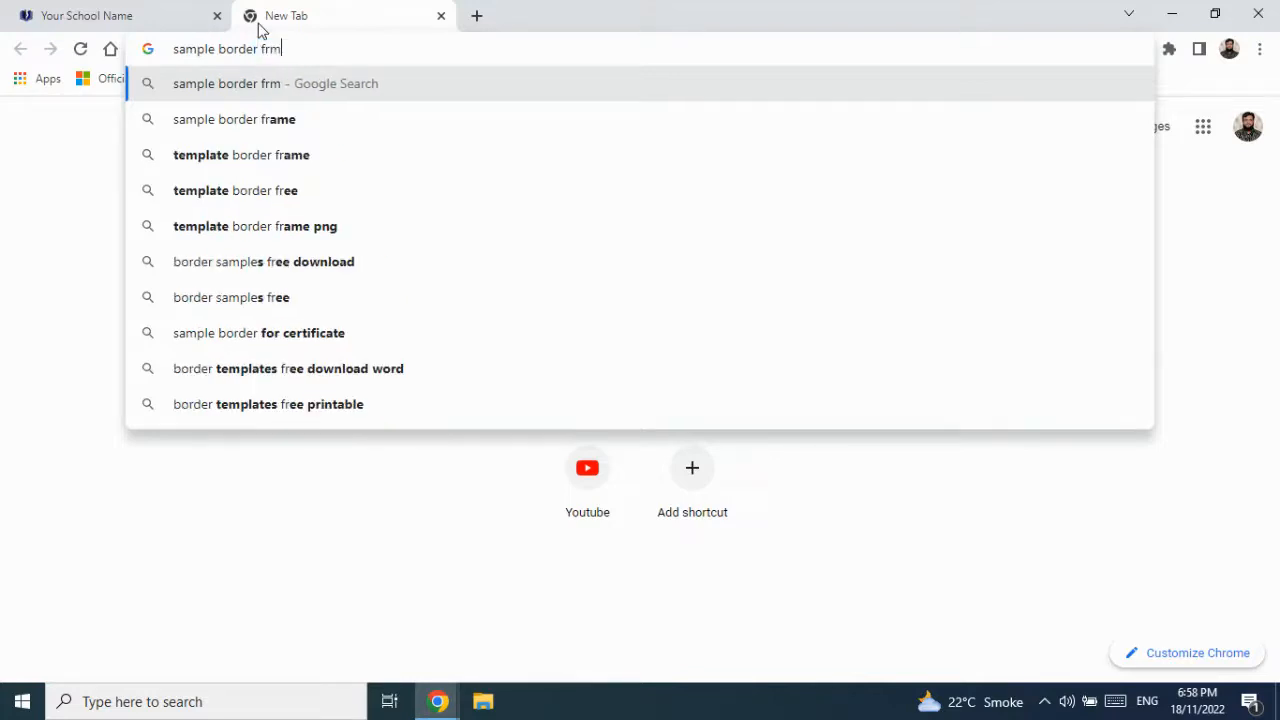
key(BackSpace)
text(ame ds)
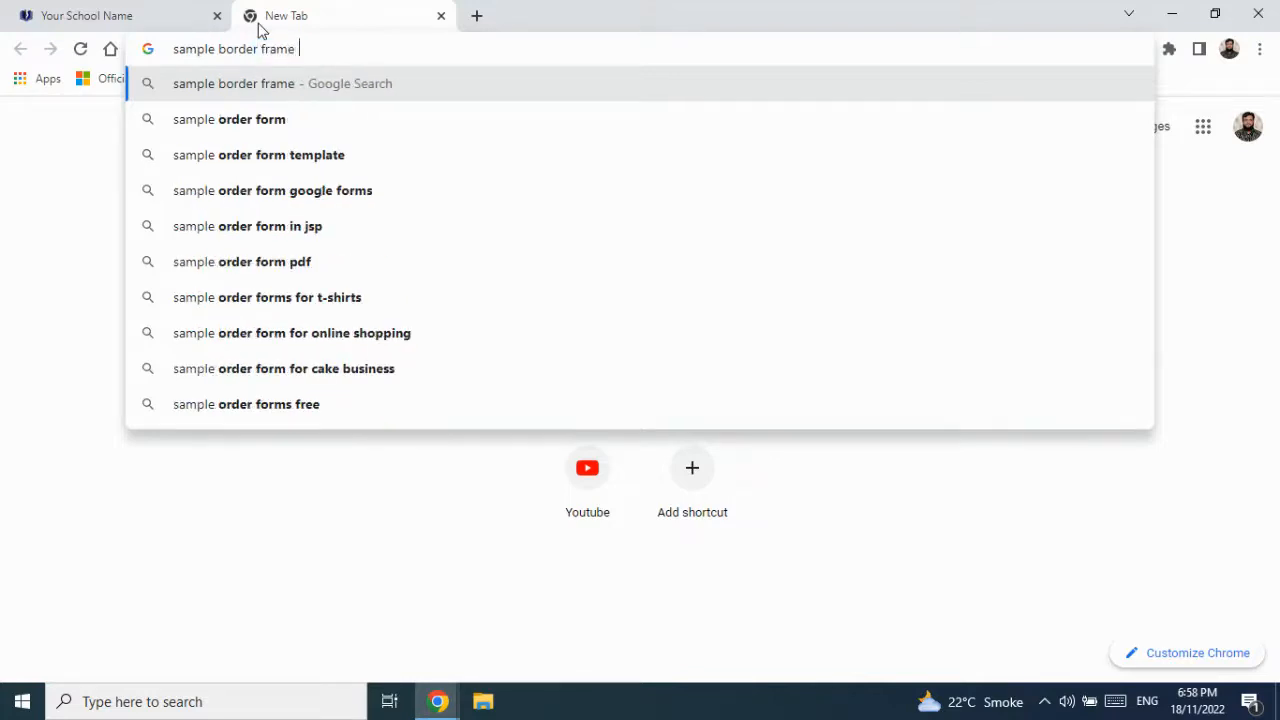
key(BackSpace)
text(esign)
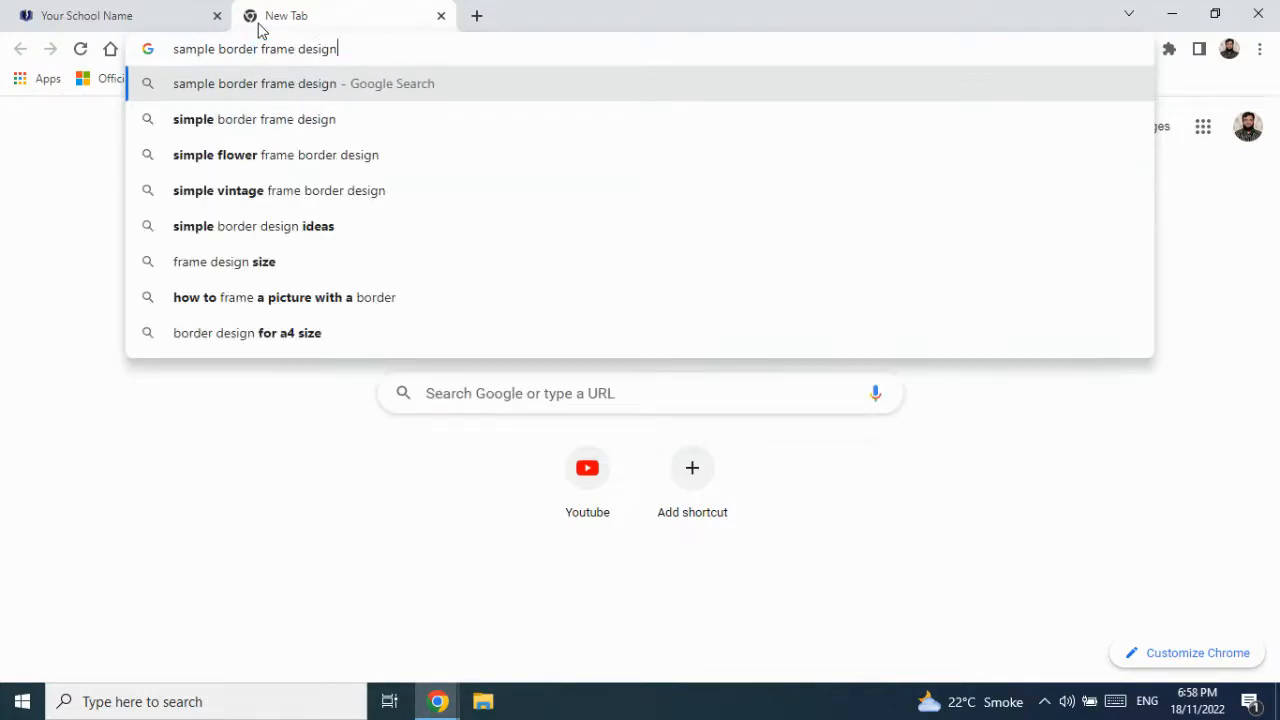
key(Return)
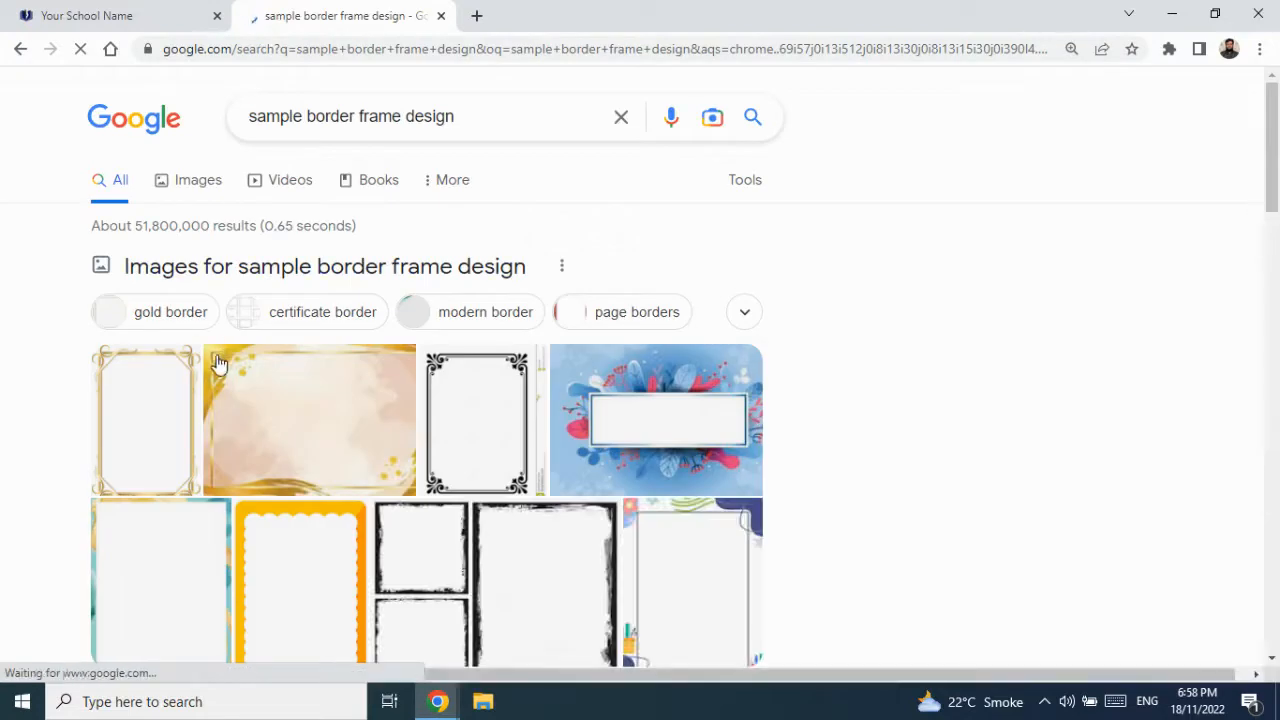
scroll(440, 548, down, 1)
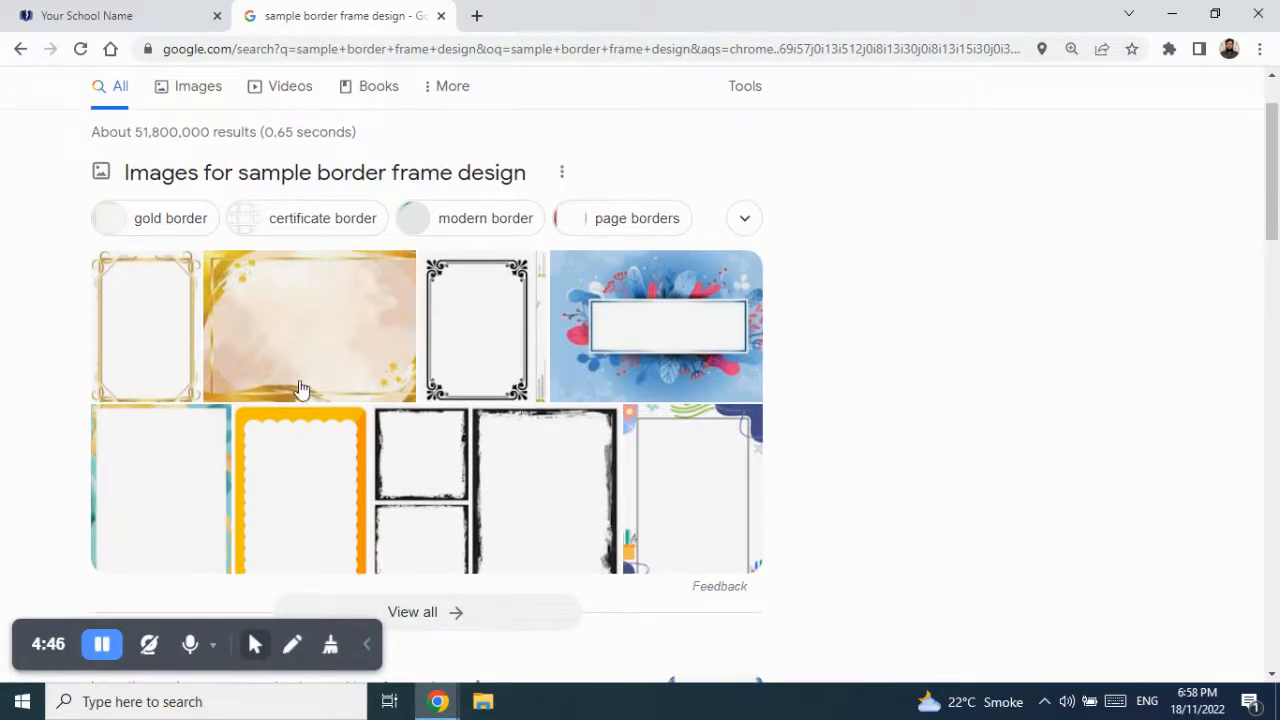
- Filter the results to large images, browse them, then minimise Chrome to the desktop
click(196, 98)
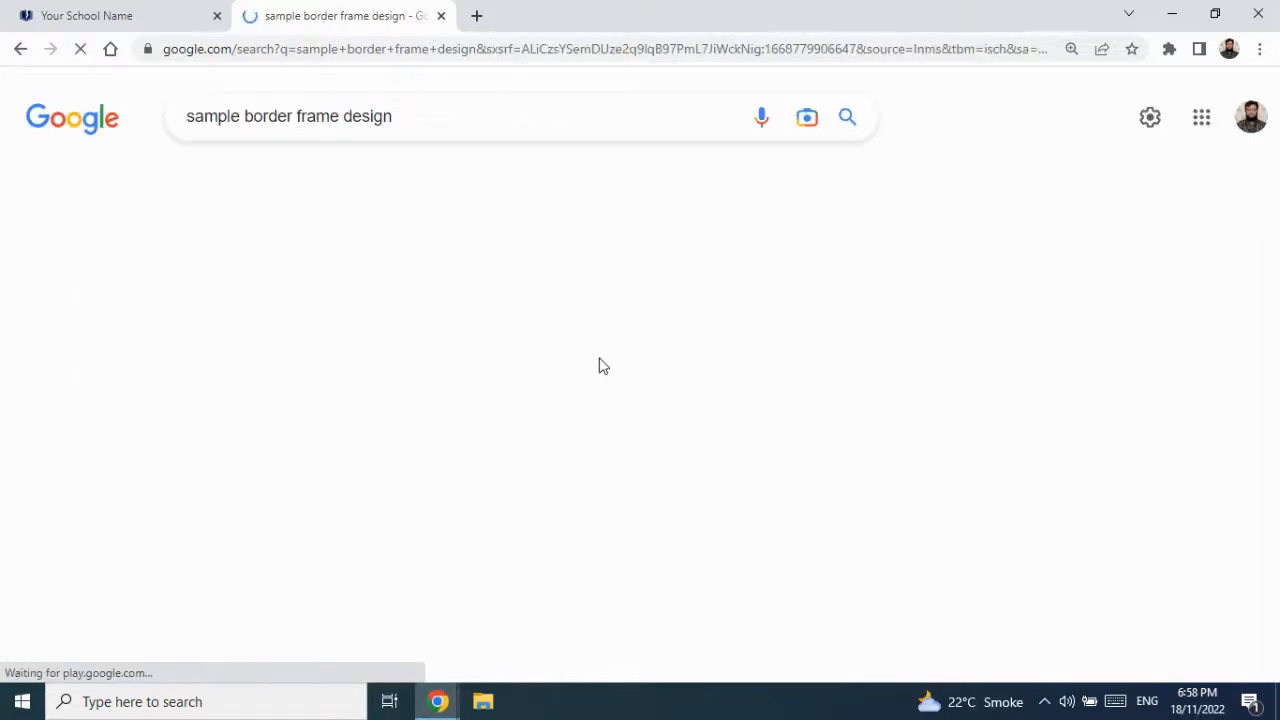
click(851, 184)
click(198, 217)
click(190, 287)
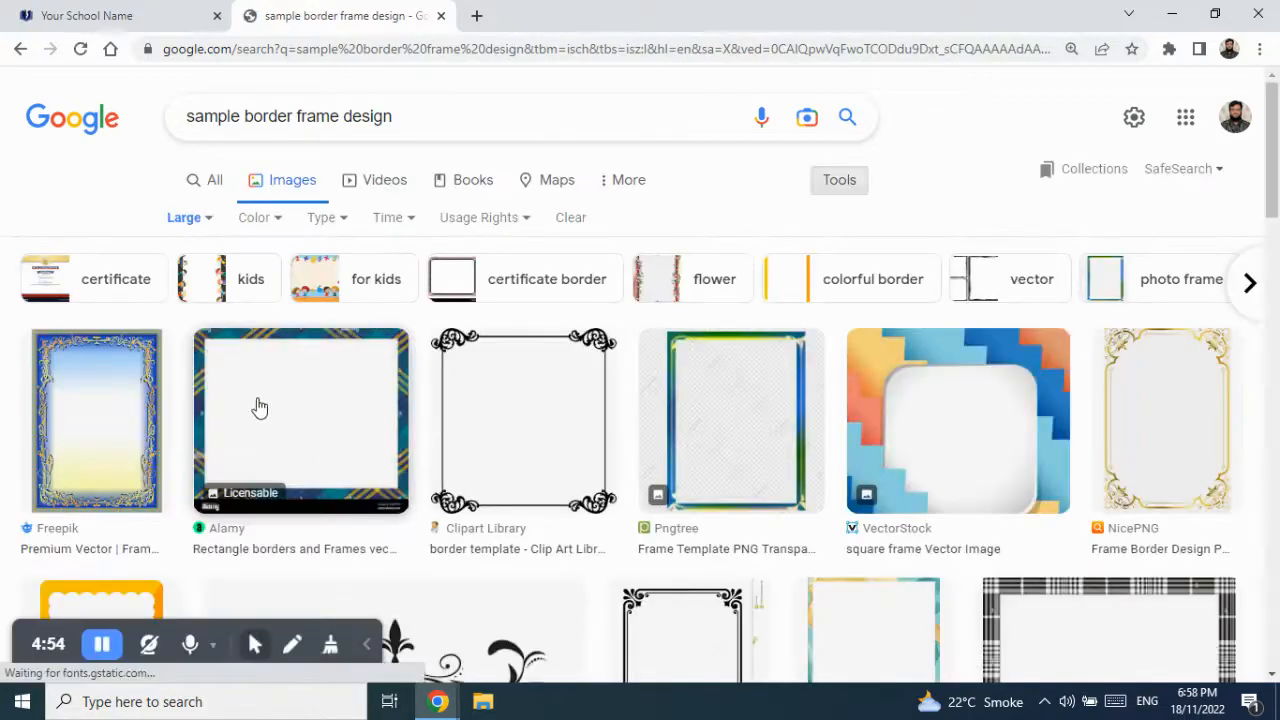
scroll(1040, 490, down, 3)
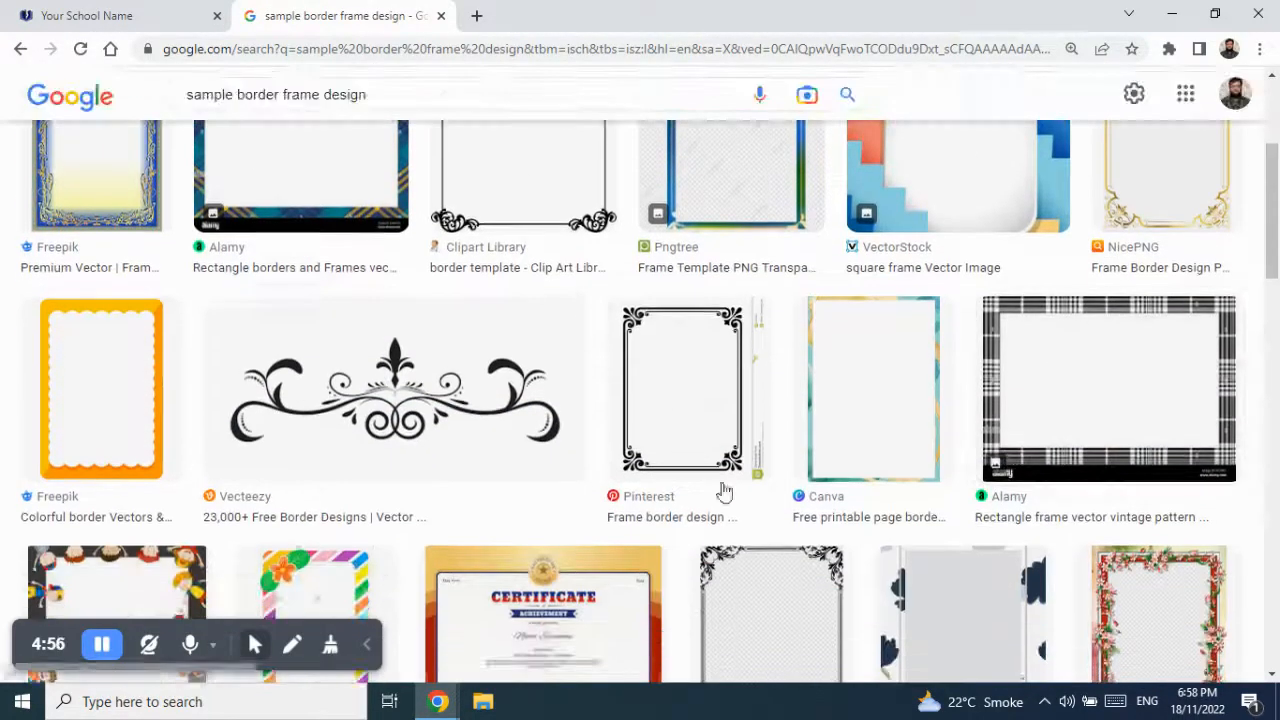
scroll(243, 430, down, 4)
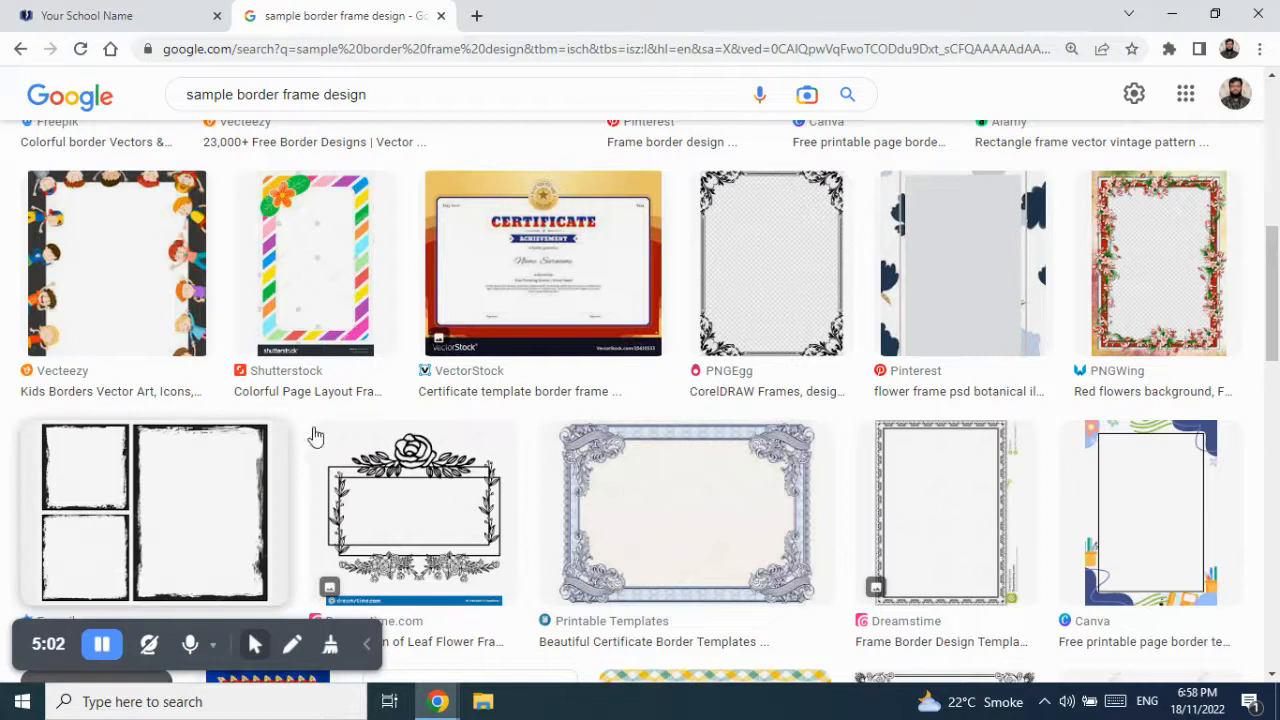
scroll(463, 457, up, 6)
scroll(466, 455, up, 1)
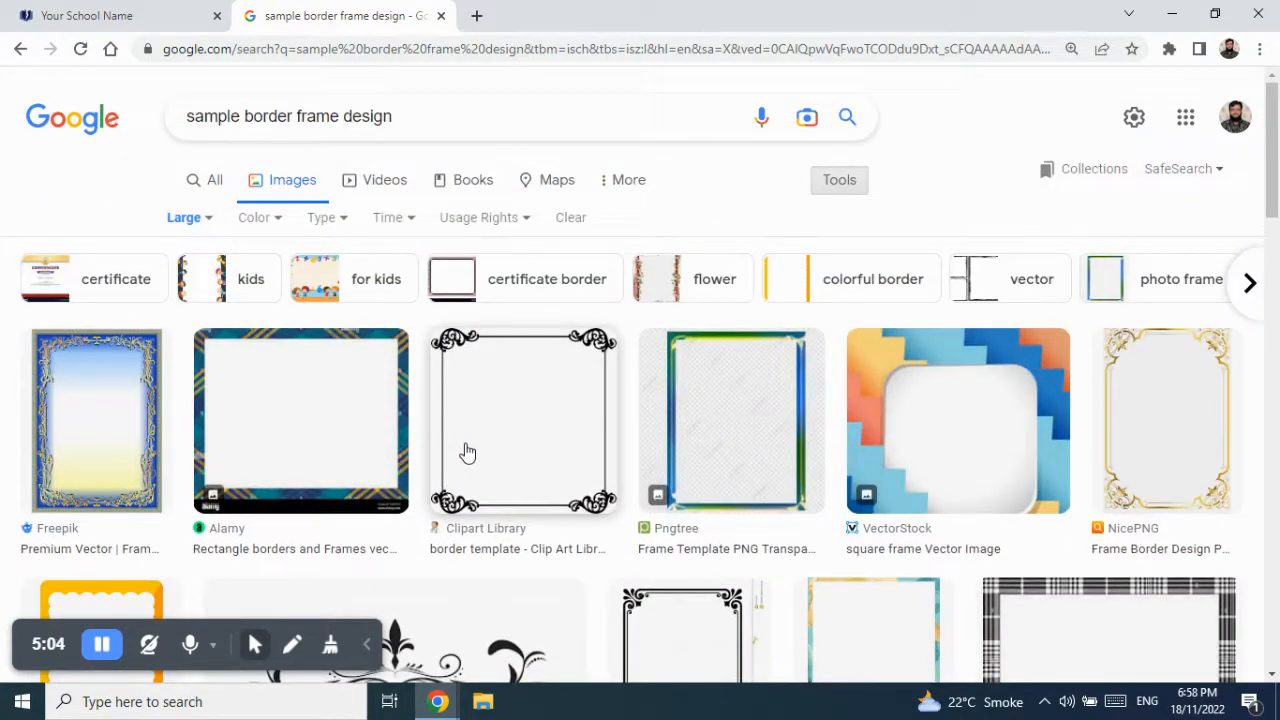
key(super+d)
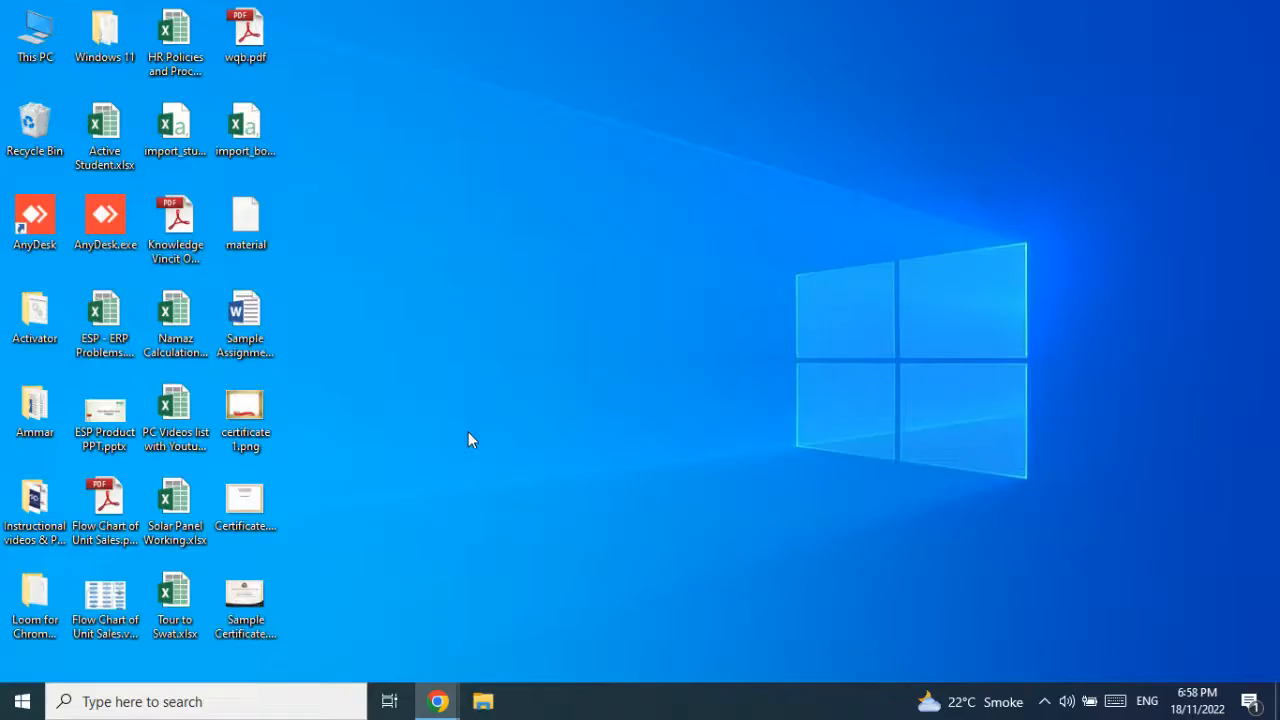
double_click(249, 504)
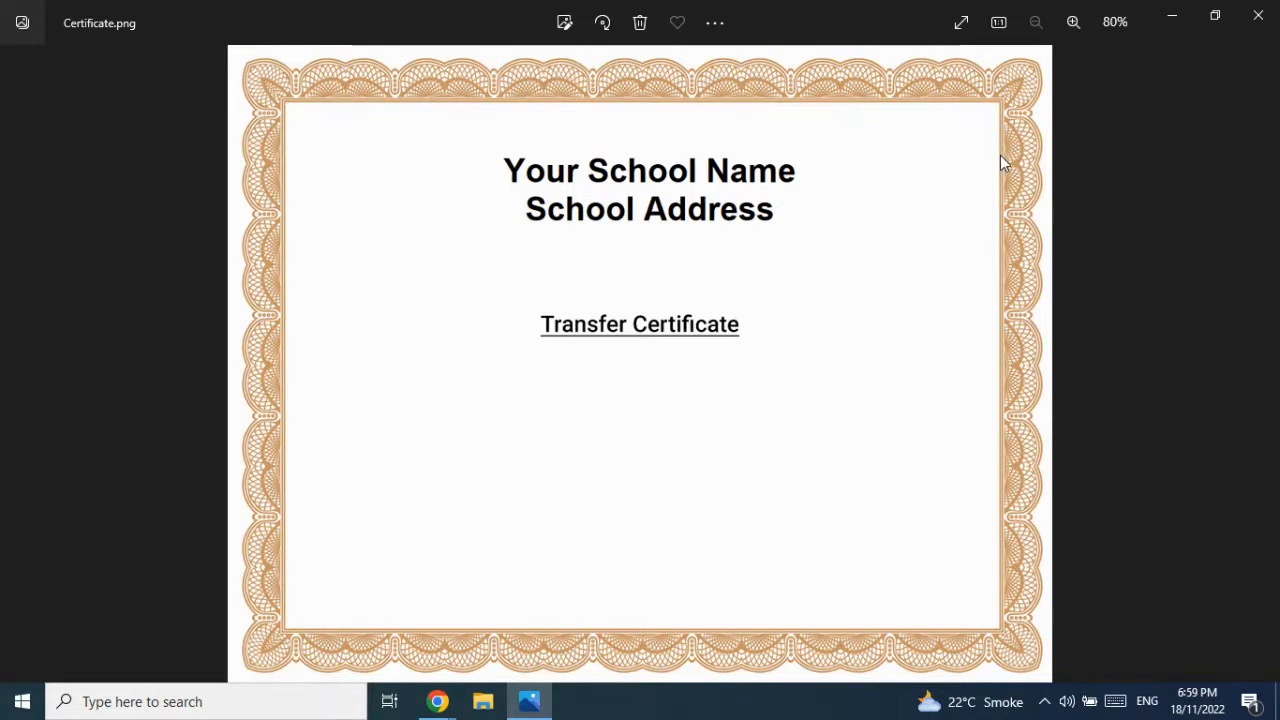
click(1258, 18)
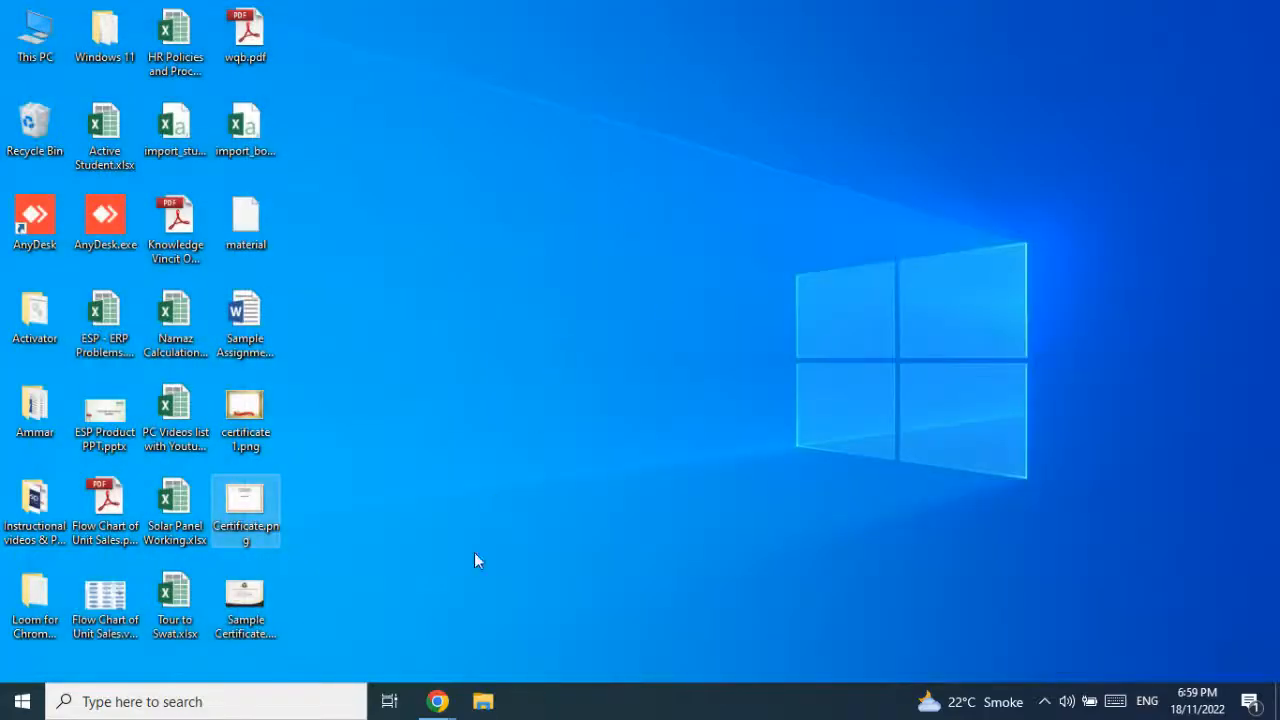
- Restore the image search window and replace the query with 1100 * 850
mouse_move(437, 701)
click(375, 628)
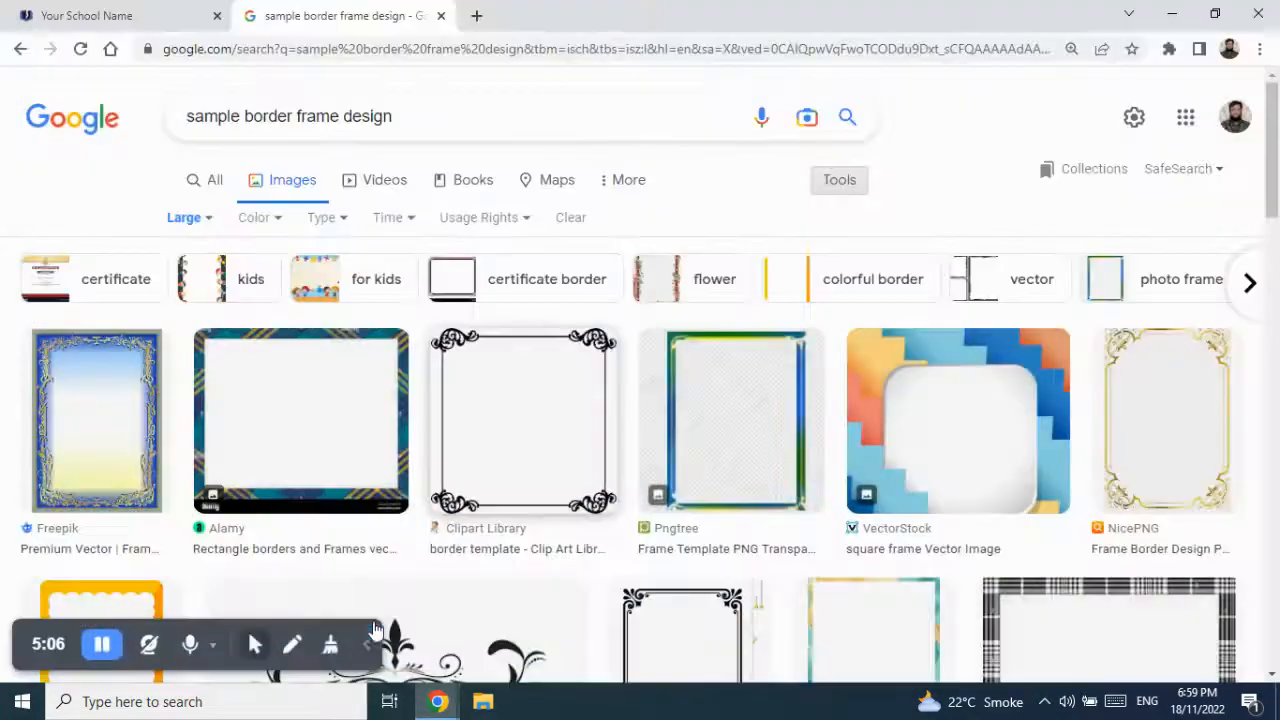
click(160, 117)
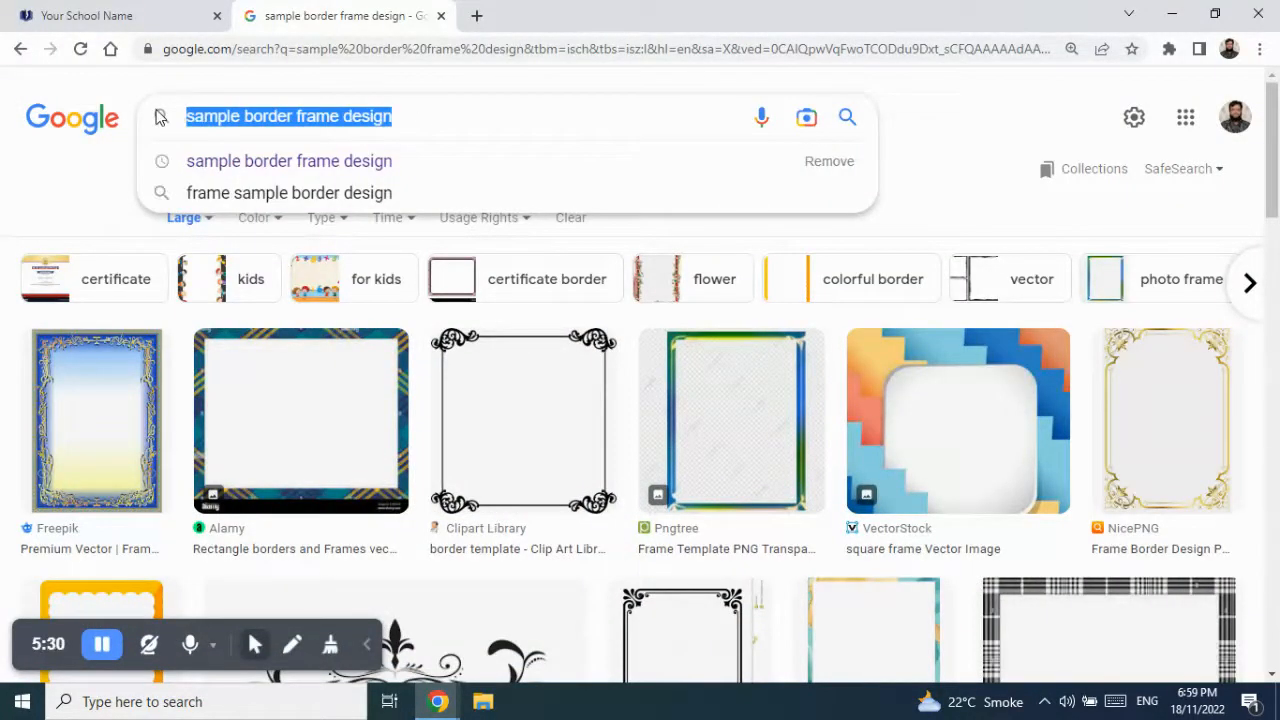
key(BackSpace)
text(1100 )
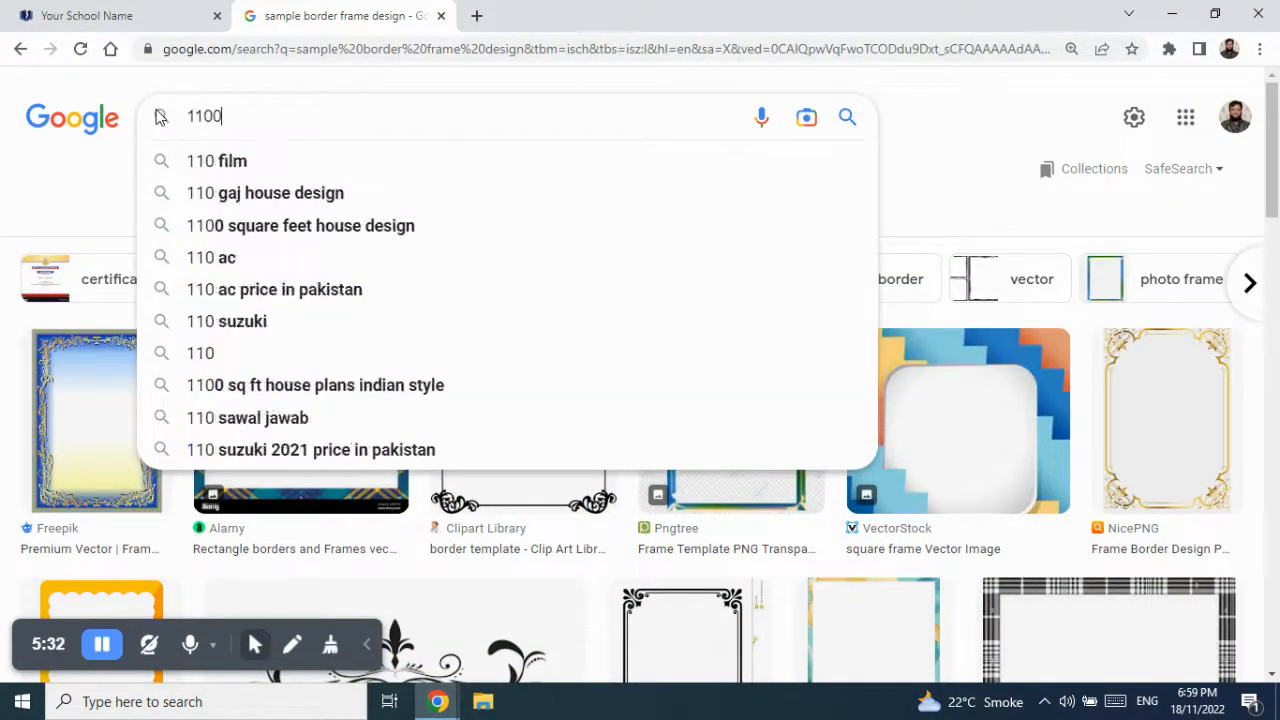
text(* )
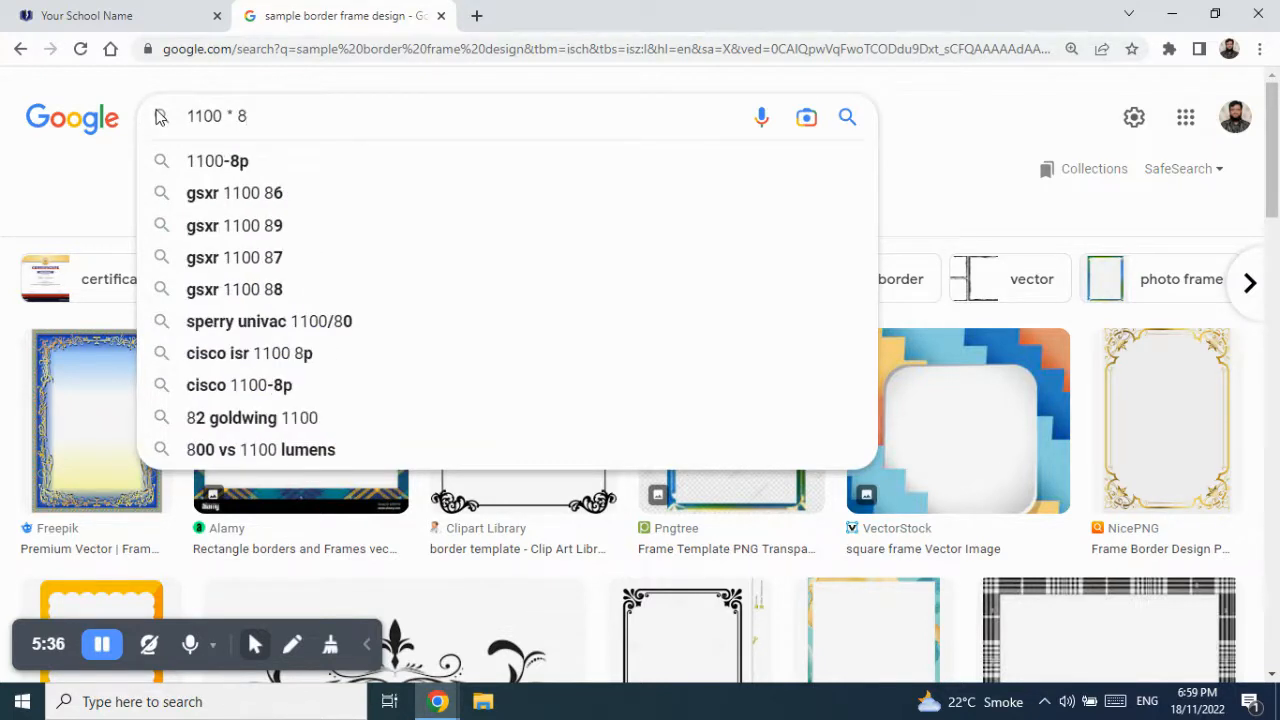
text(850)
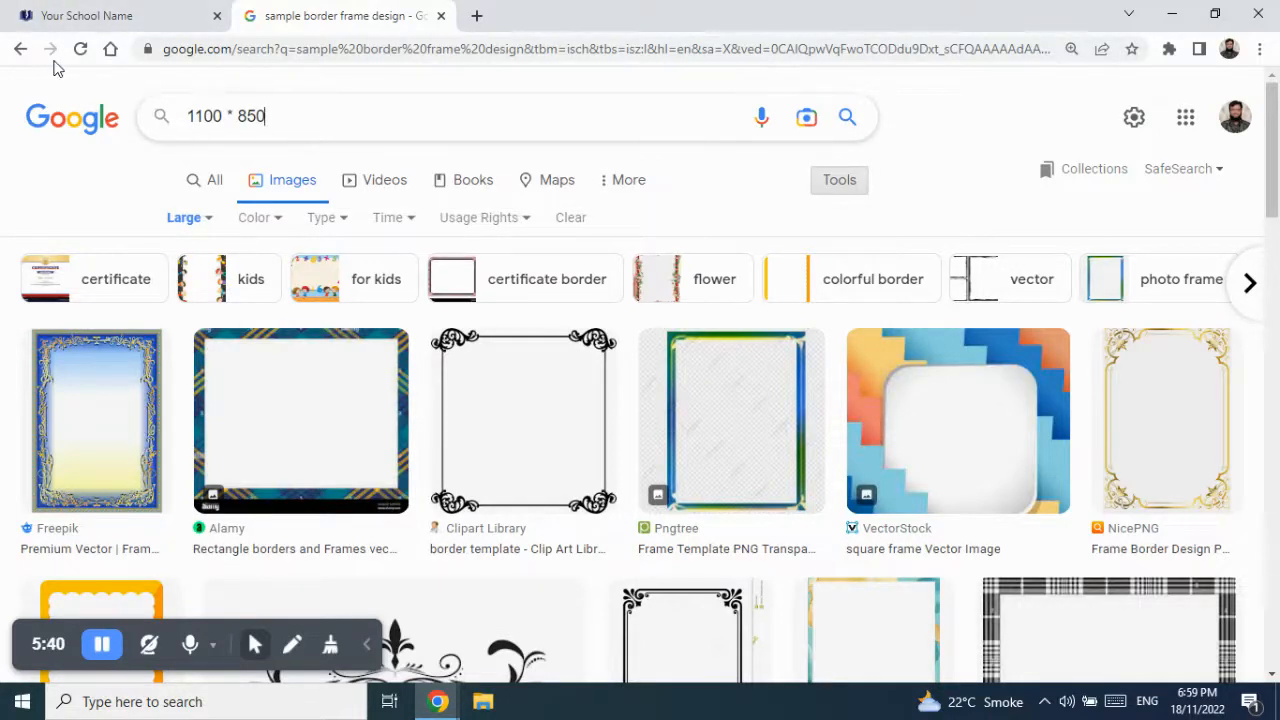
- Minimise the browser and search Windows for 'paint'
key(super+d)
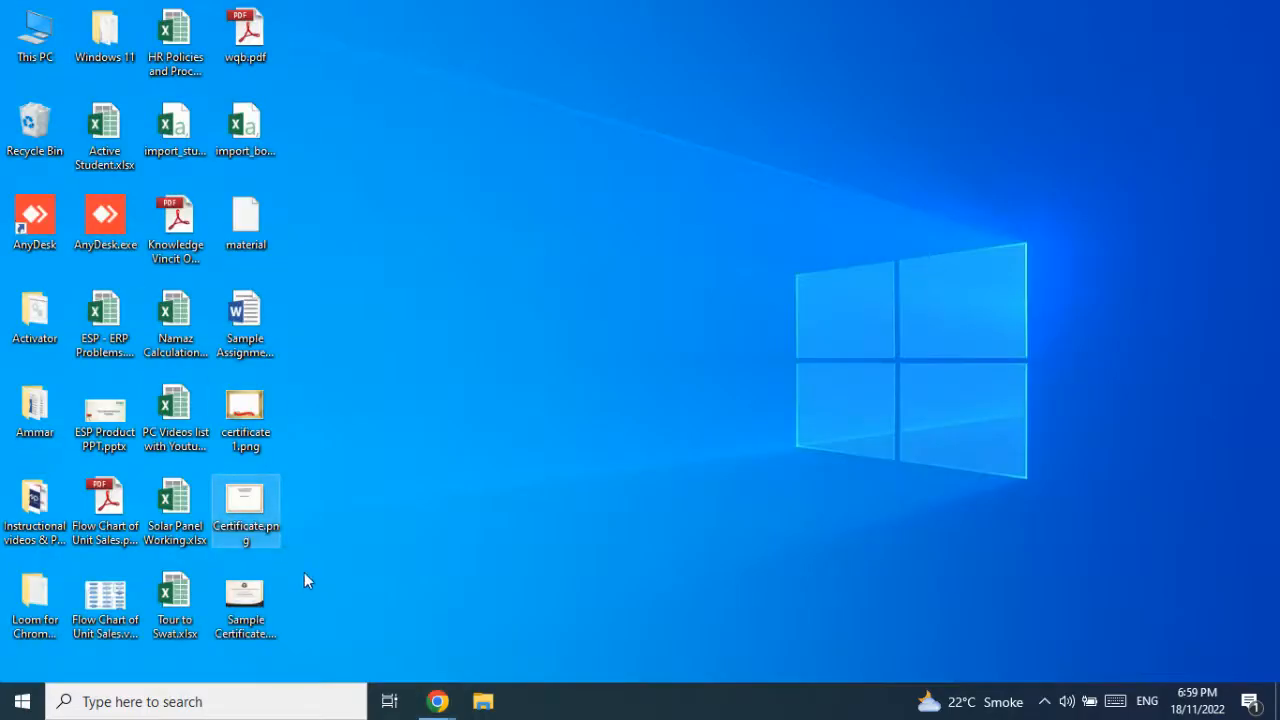
mouse_move(445, 708)
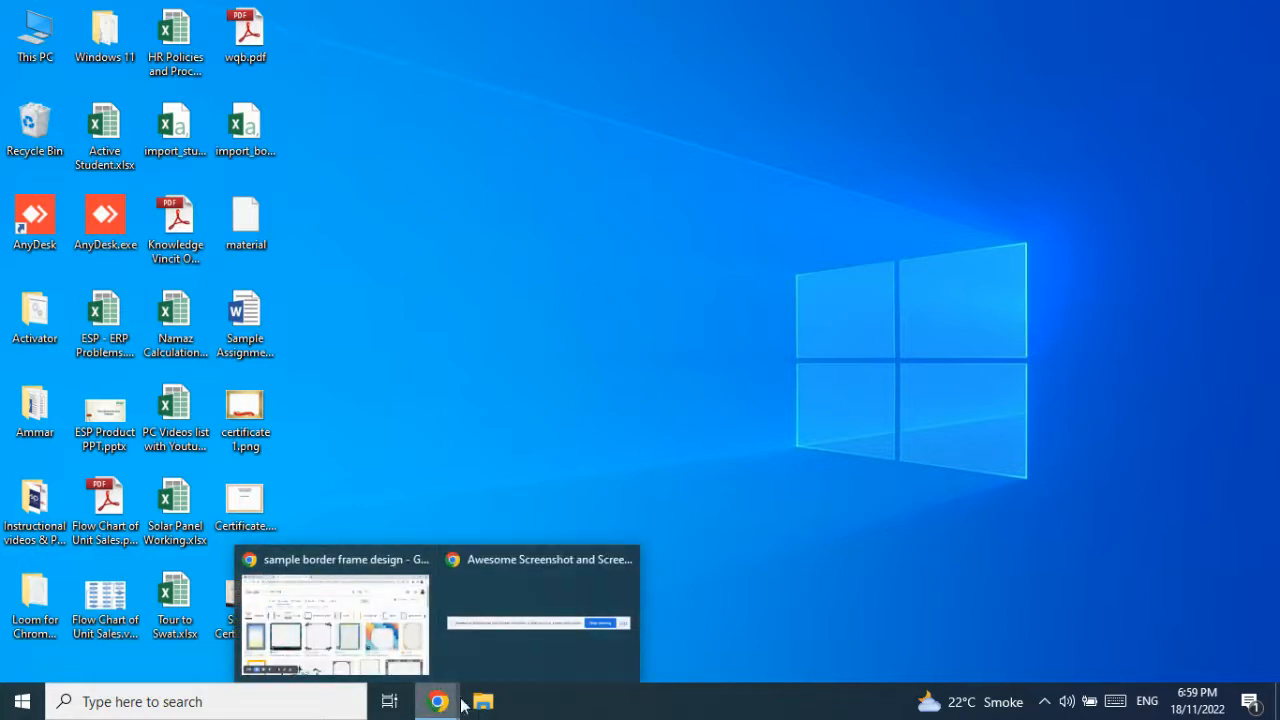
click(270, 707)
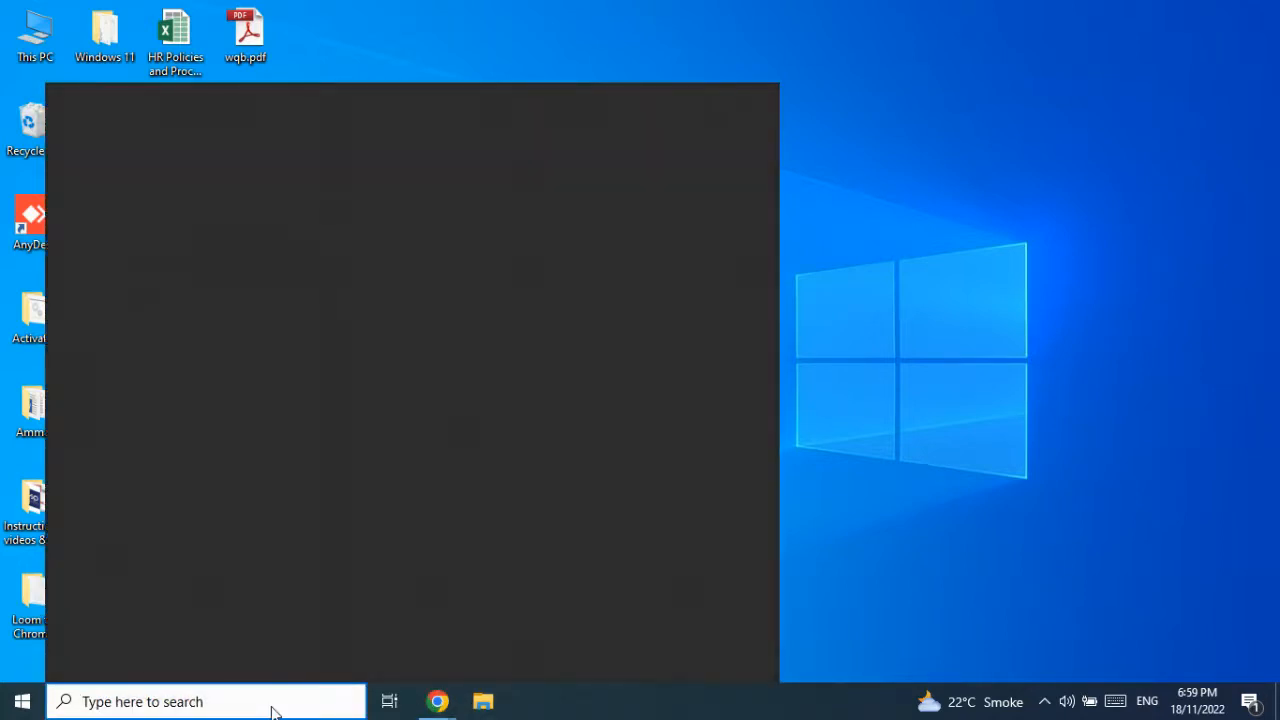
text(paint)
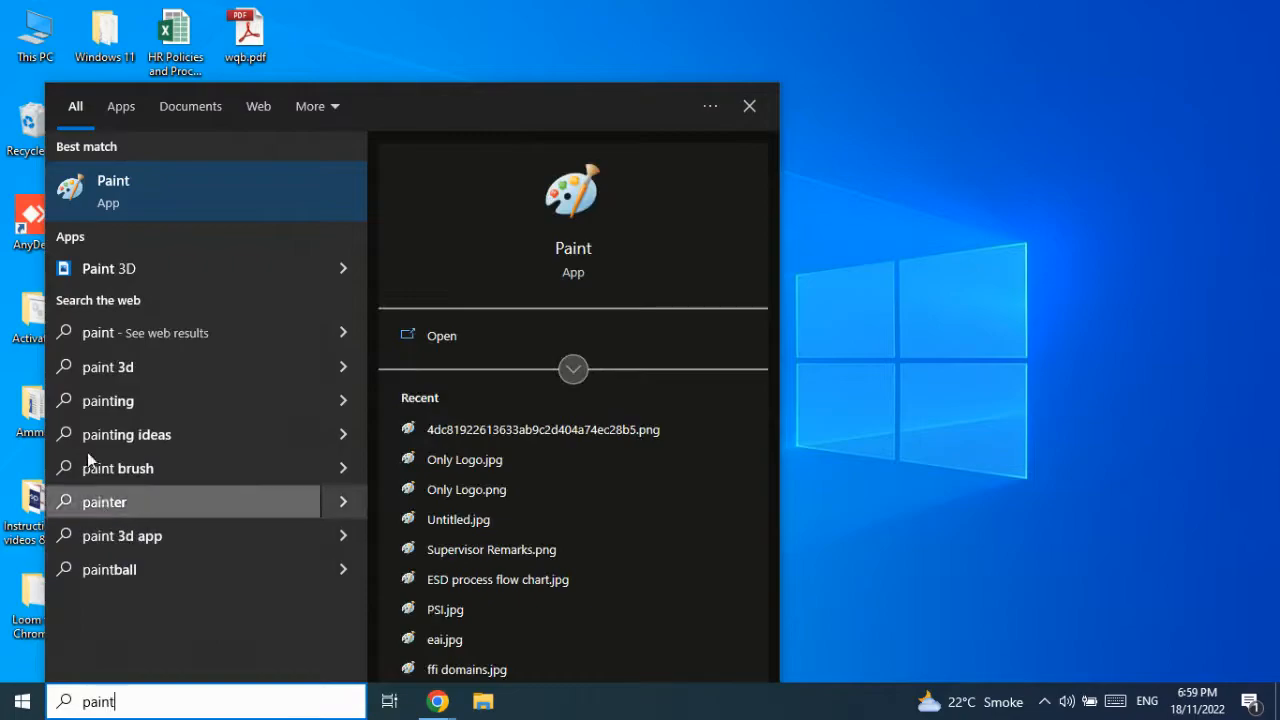
- Launch Paint and paste Certificate.png from the Desktop onto a new canvas
click(159, 184)
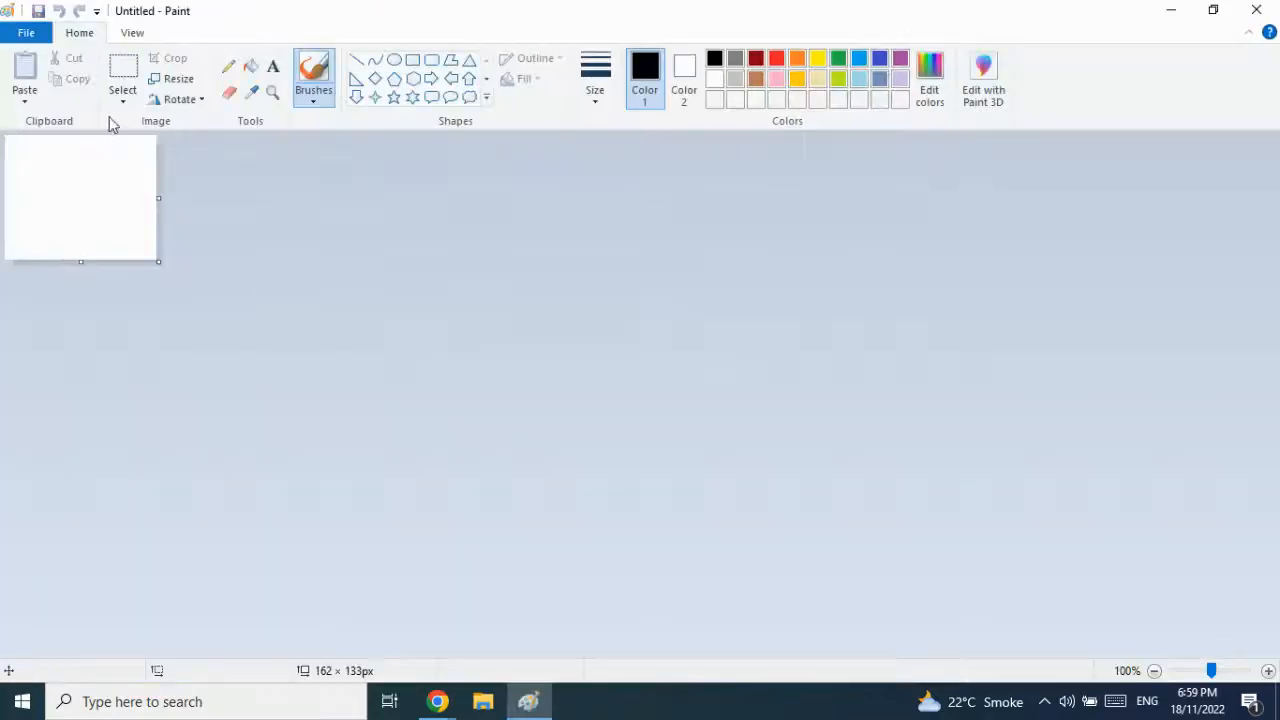
click(24, 101)
click(40, 140)
click(760, 410)
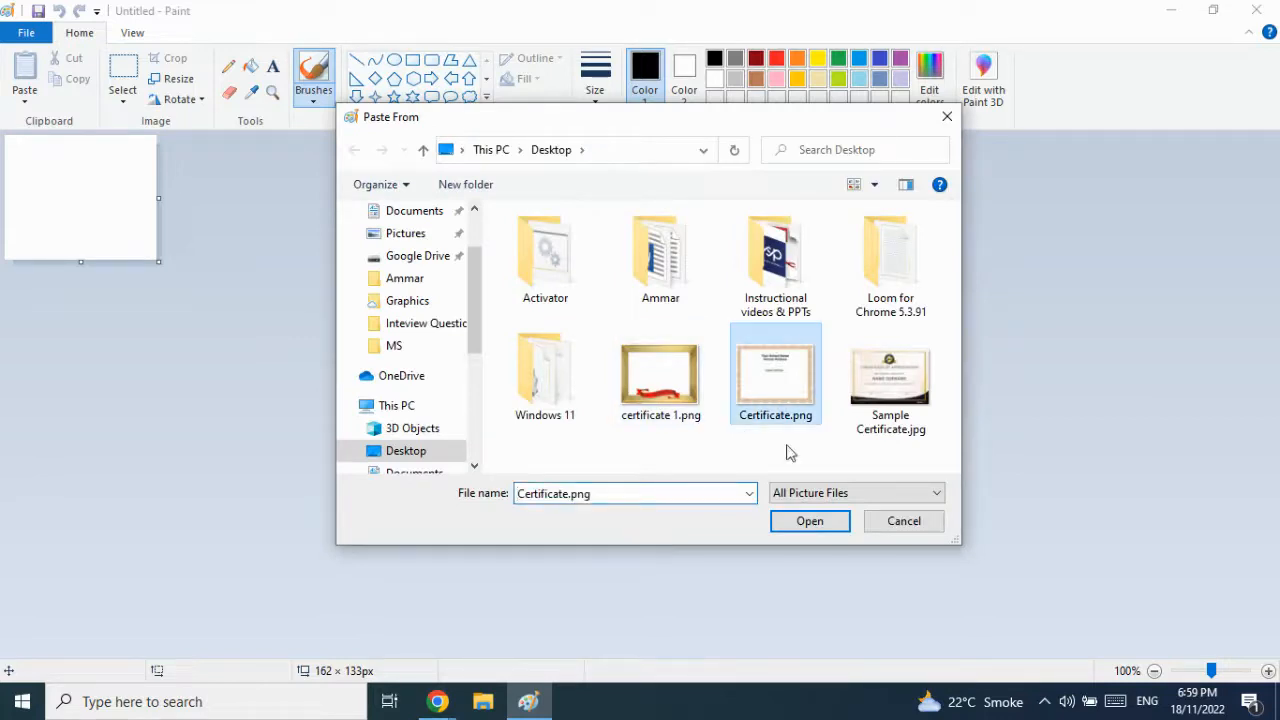
click(810, 521)
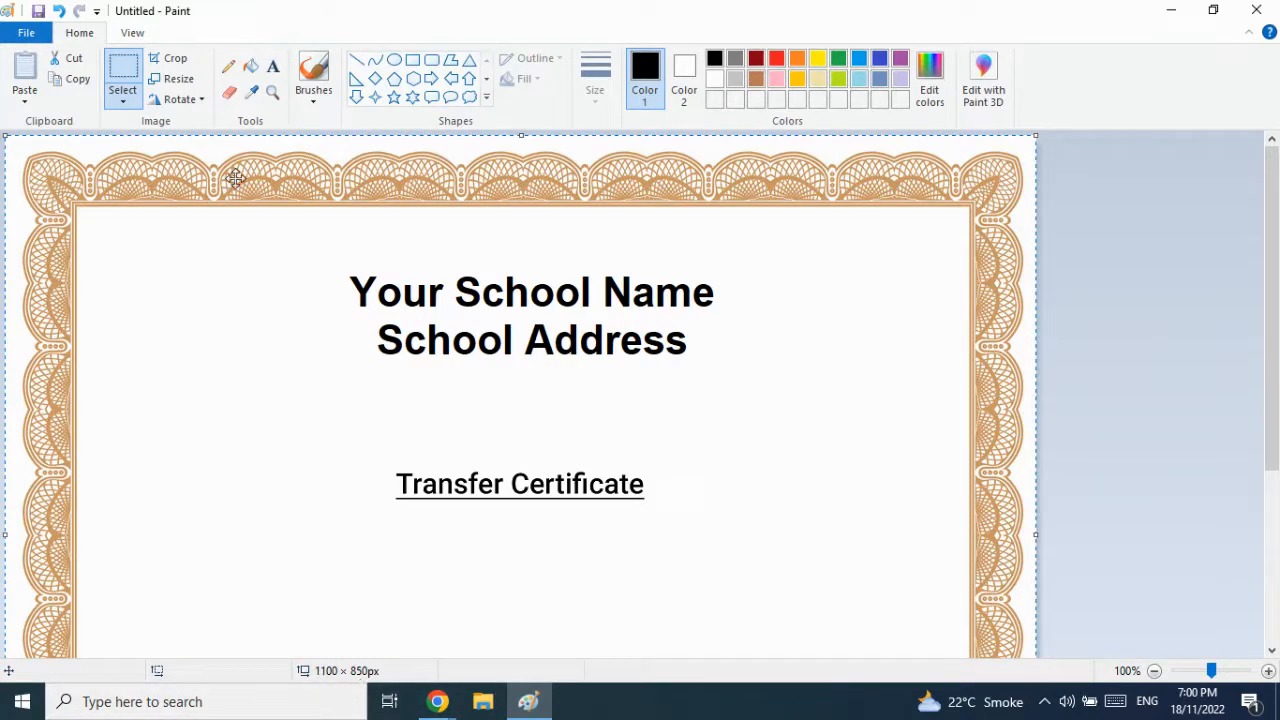
- Confirm the whole canvas measures 1100 × 850 pixels in the Resize dialog
click(290, 288)
key(ctrl+a)
click(180, 80)
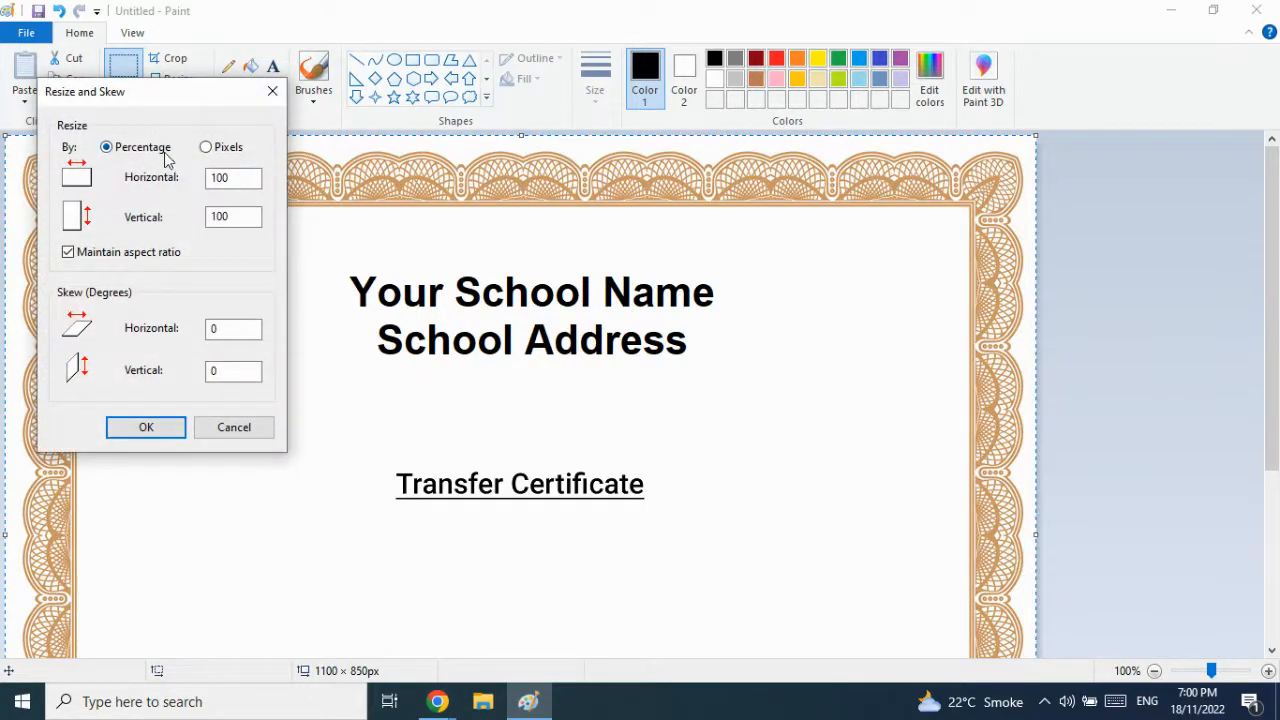
click(206, 148)
drag(249, 179, 214, 178)
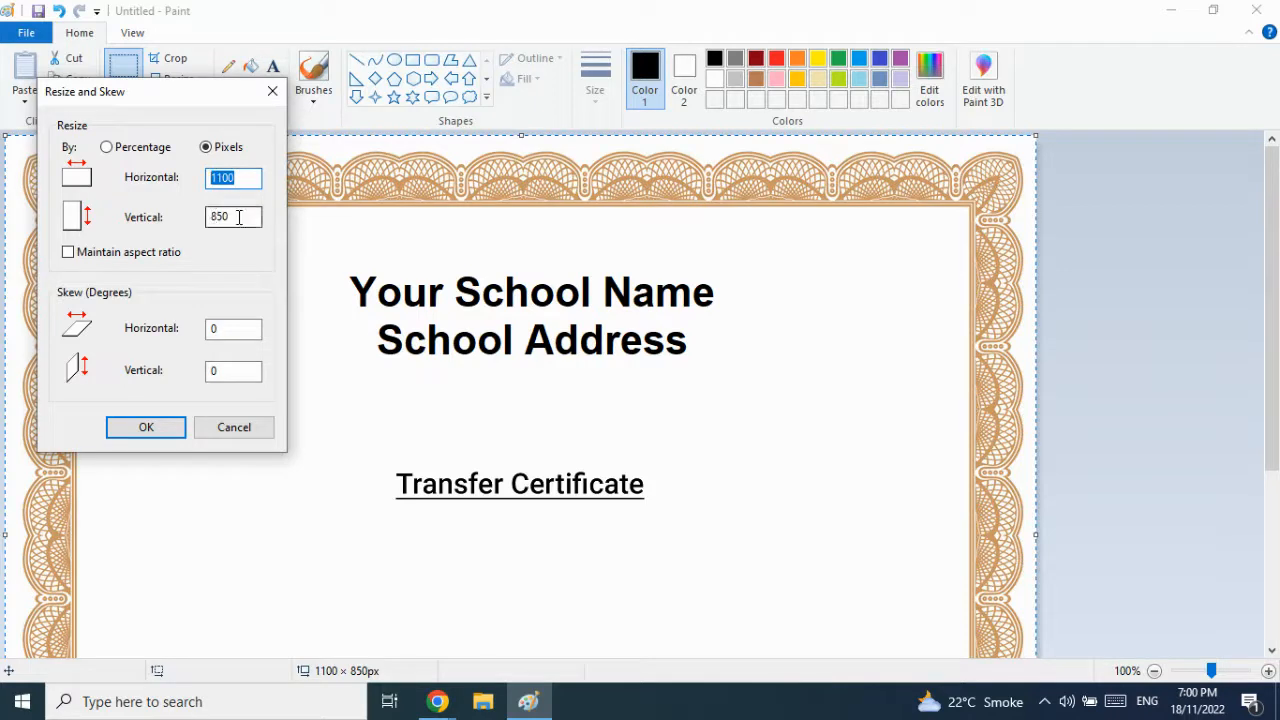
drag(252, 218, 210, 218)
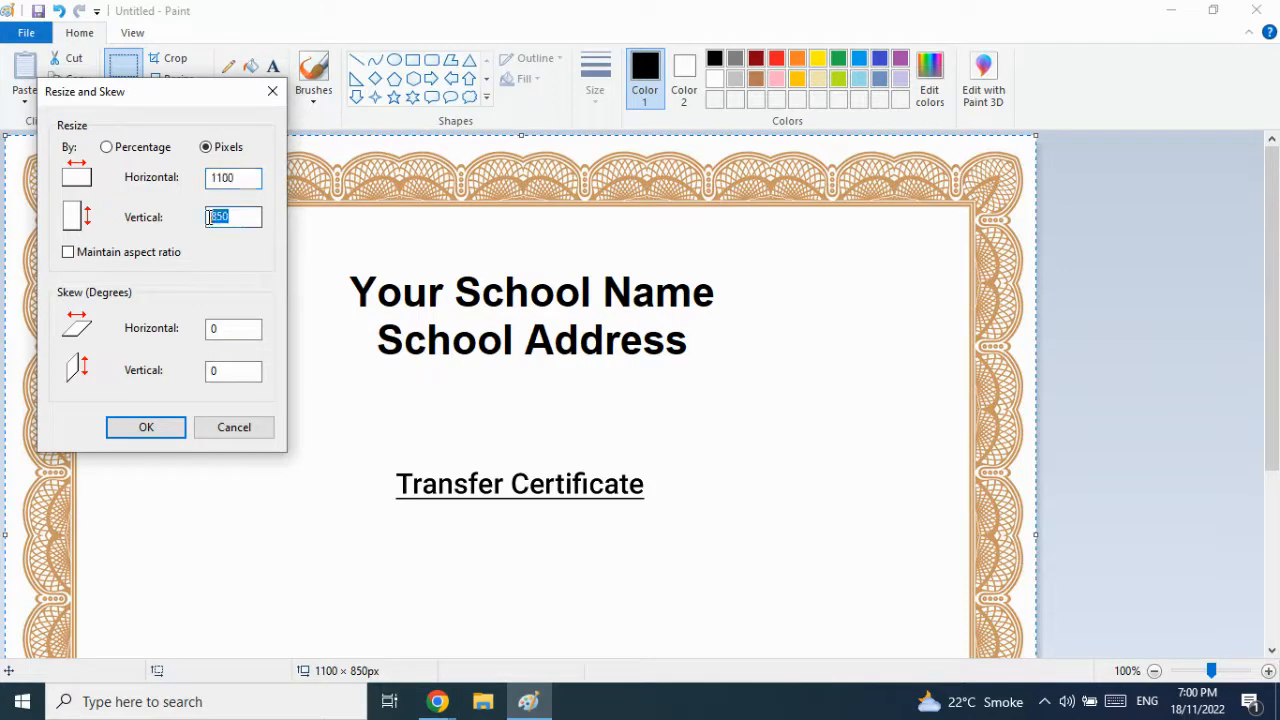
click(152, 430)
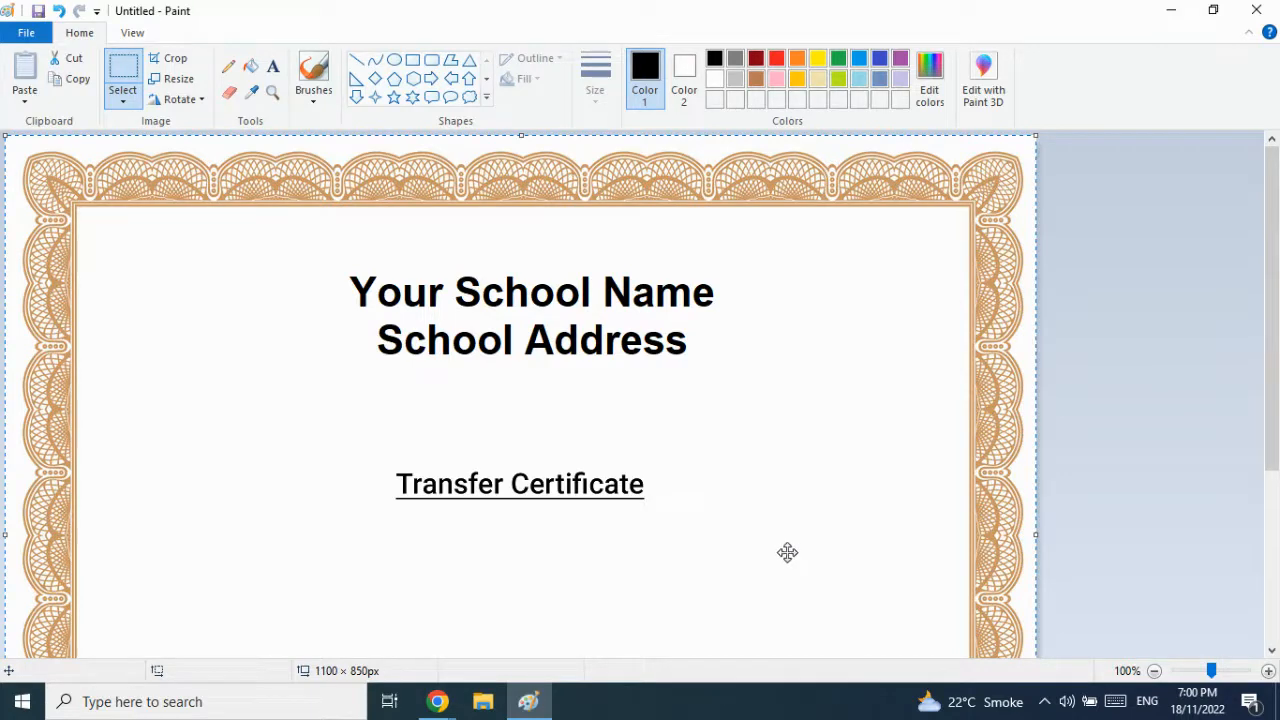
- Save the image over Certificate.png, confirming the replacement
click(38, 11)
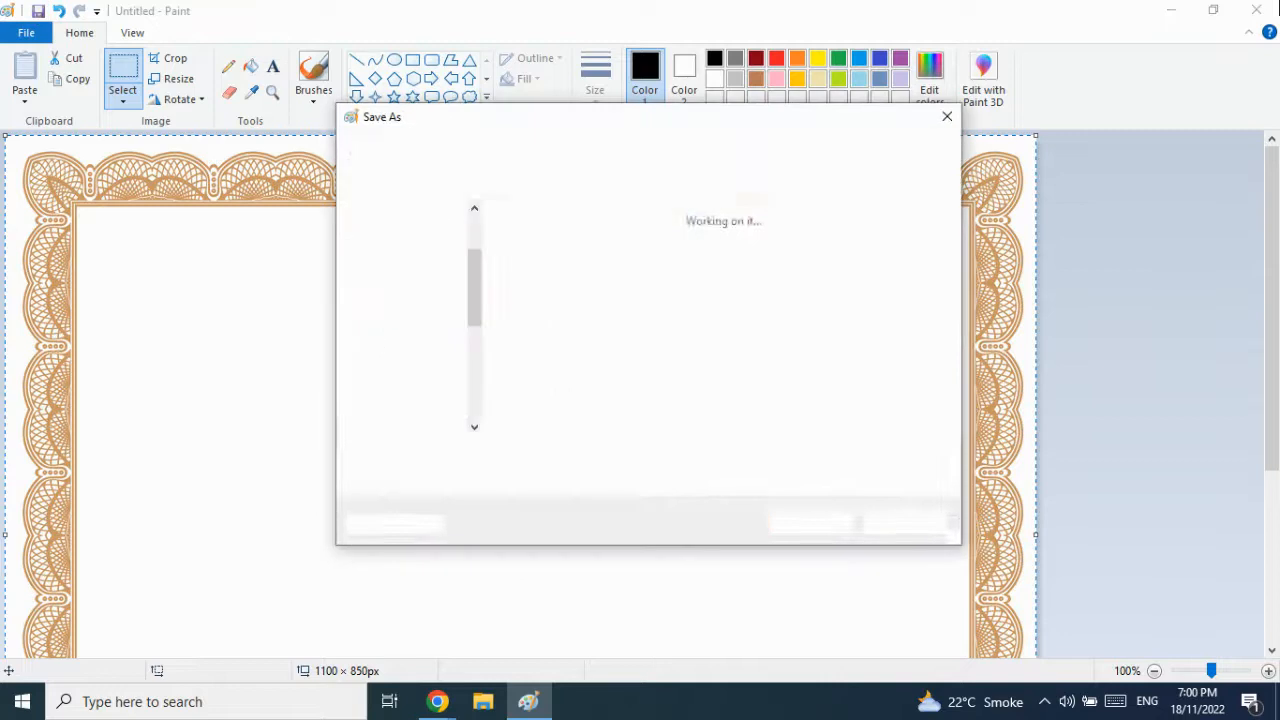
click(800, 388)
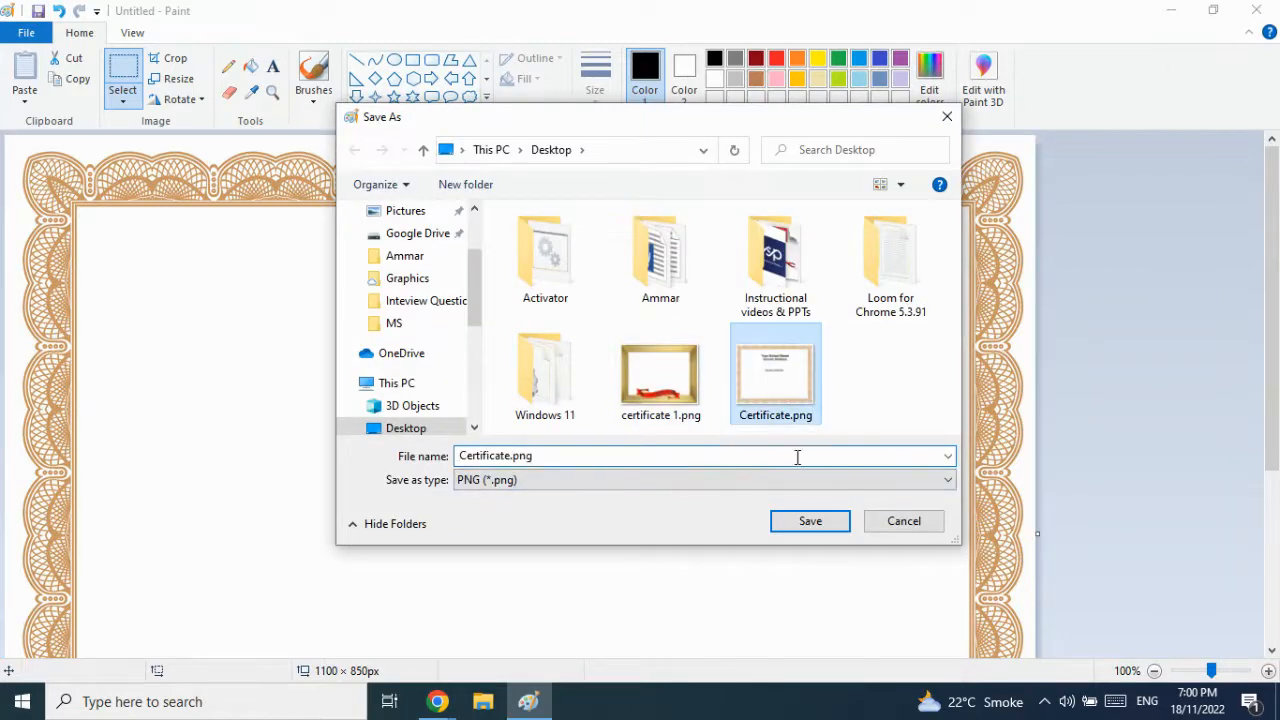
click(811, 521)
click(704, 352)
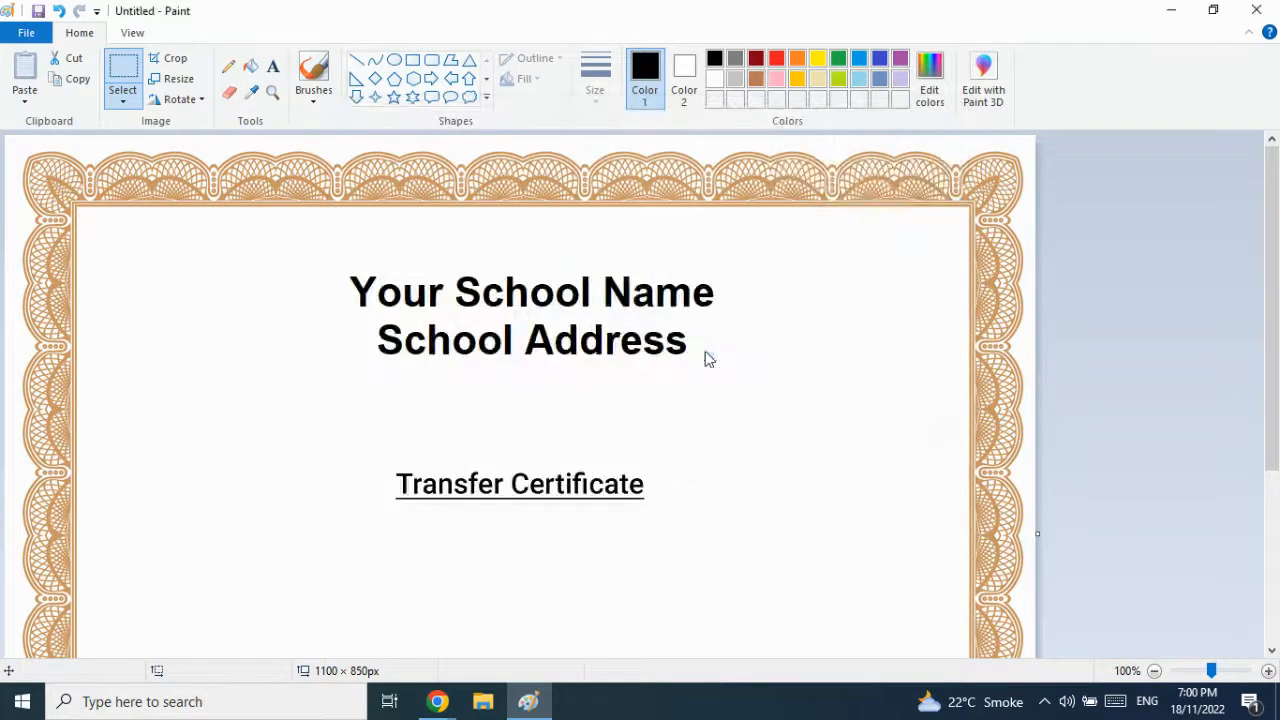
- Close Paint, return to the browser and close the image search tab
click(1268, 10)
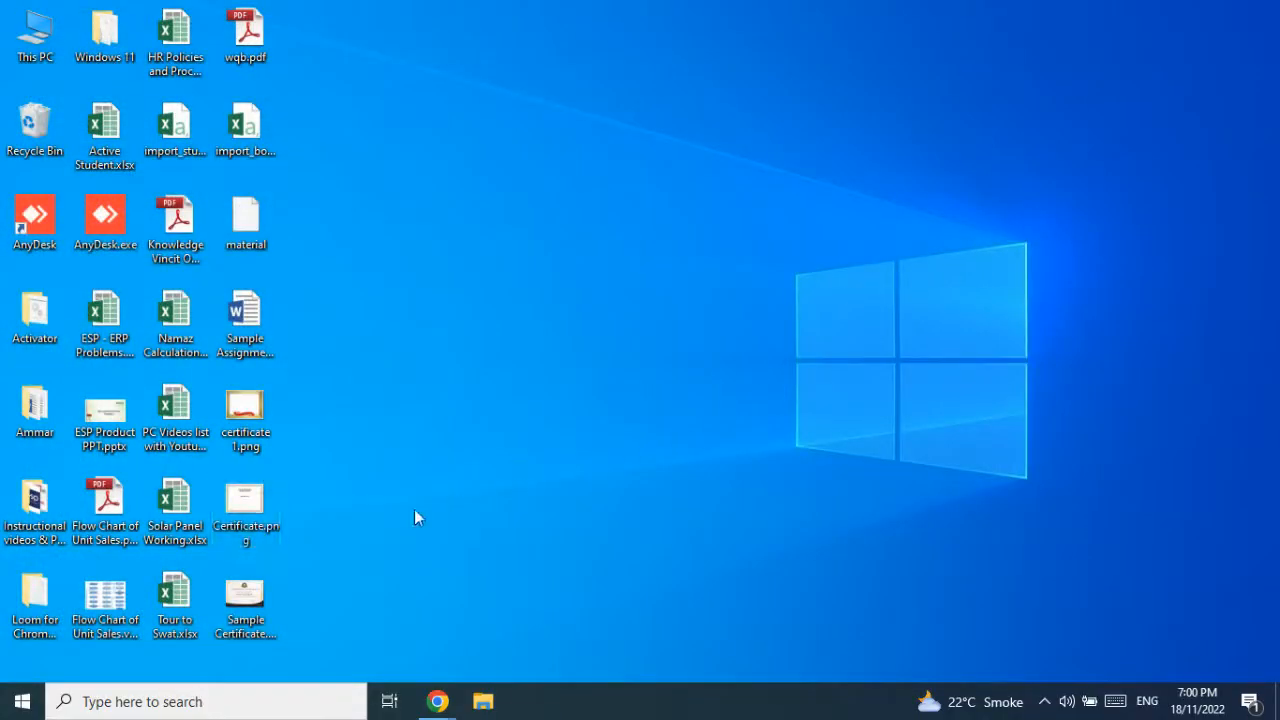
mouse_move(437, 701)
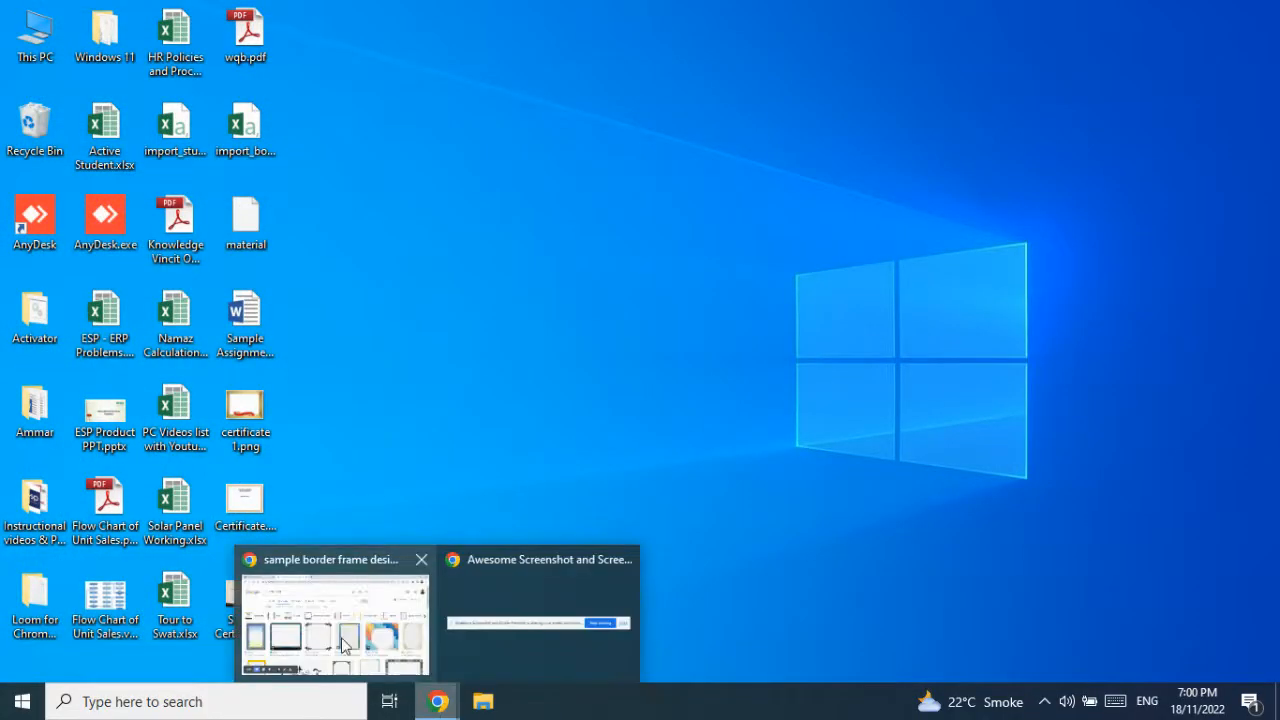
click(310, 617)
click(441, 16)
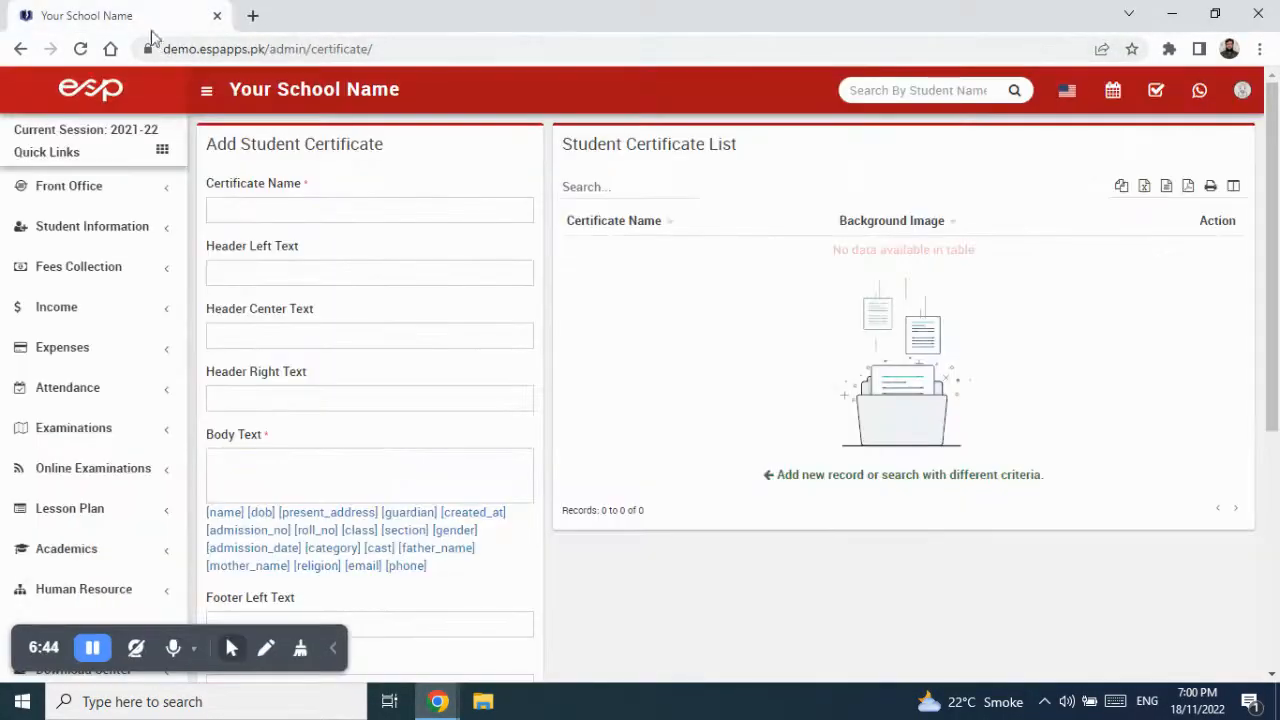
- Upload Certificate.png from the Desktop as the certificate's Background Image
scroll(351, 541, down, 2)
scroll(351, 541, down, 3)
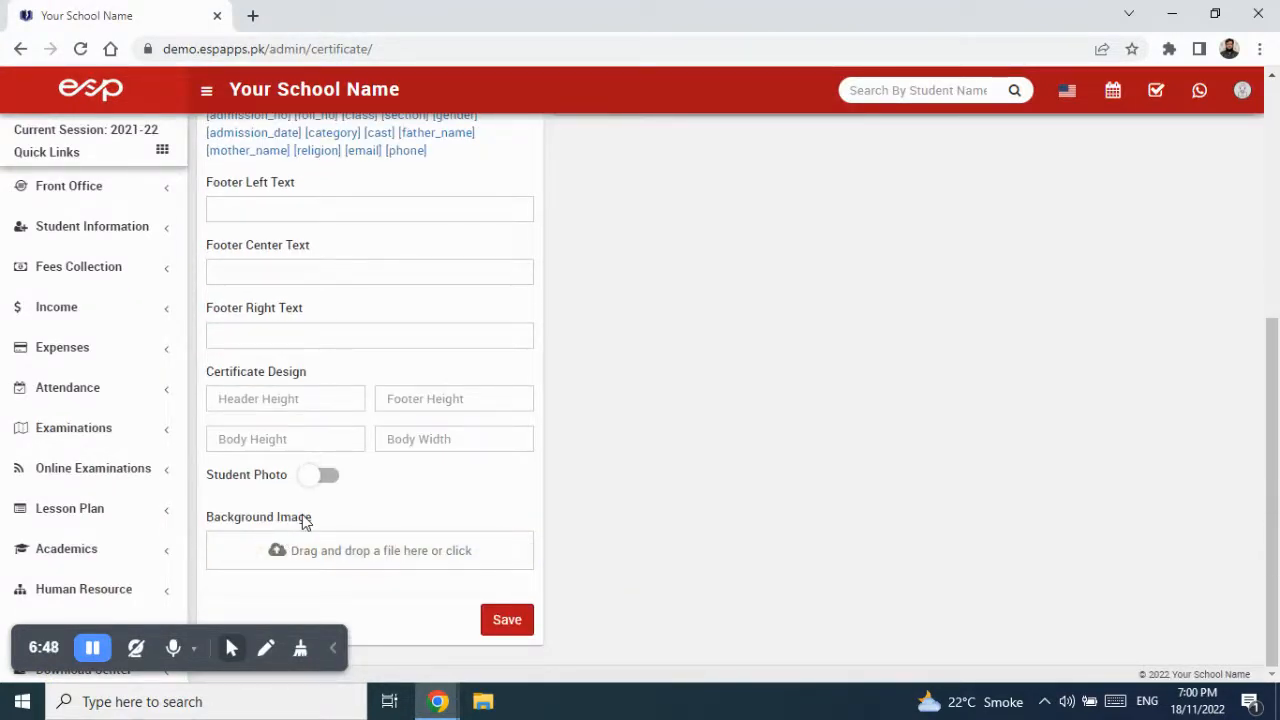
click(358, 553)
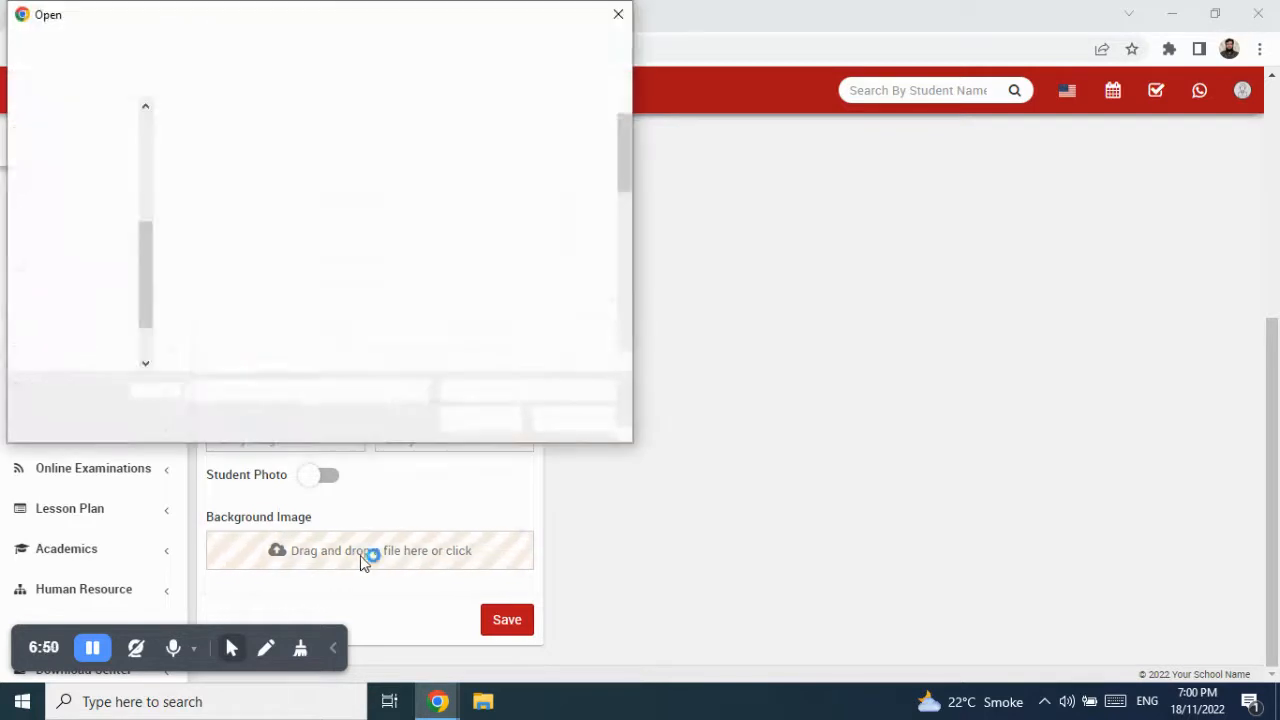
scroll(517, 317, down, 2)
click(235, 200)
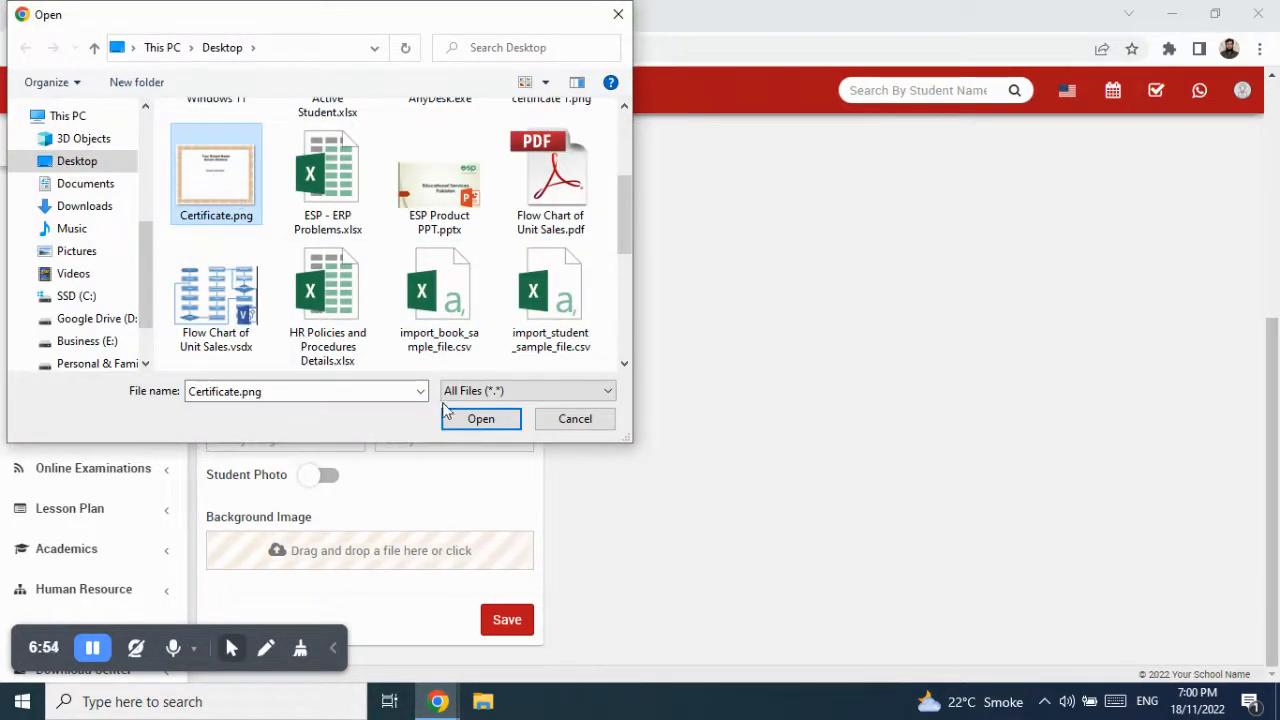
click(476, 424)
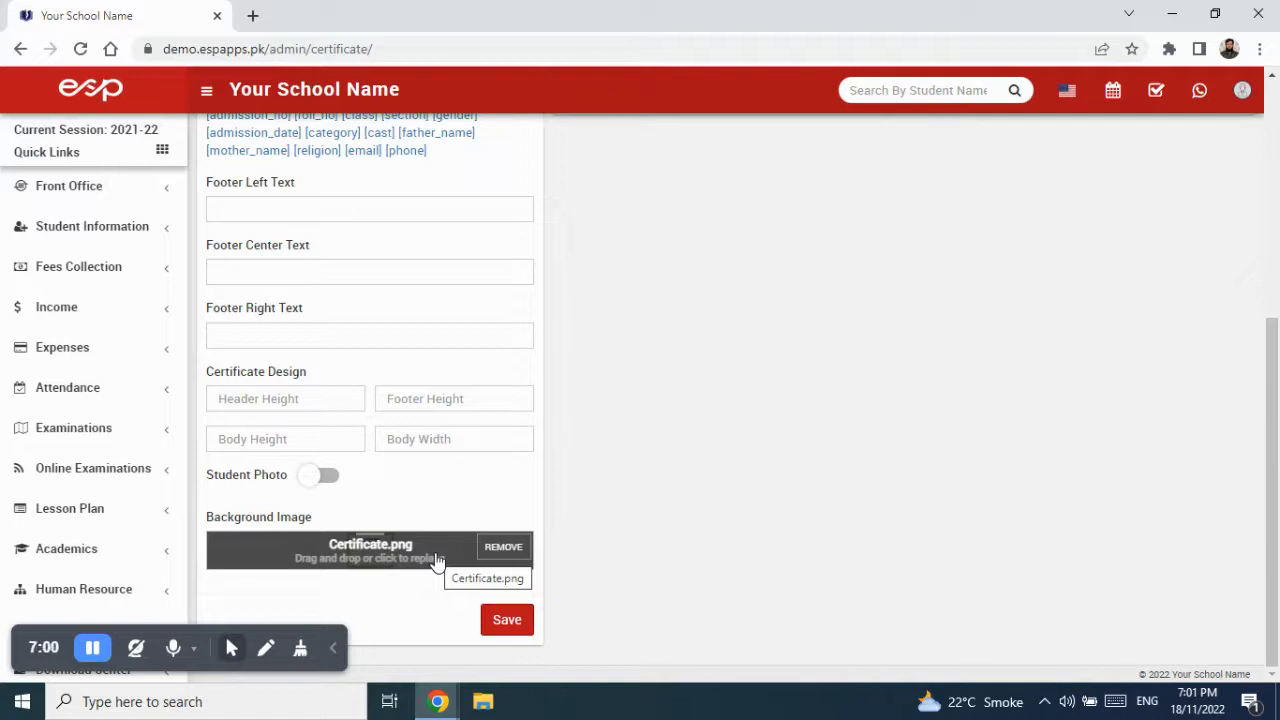
scroll(423, 491, up, 5)
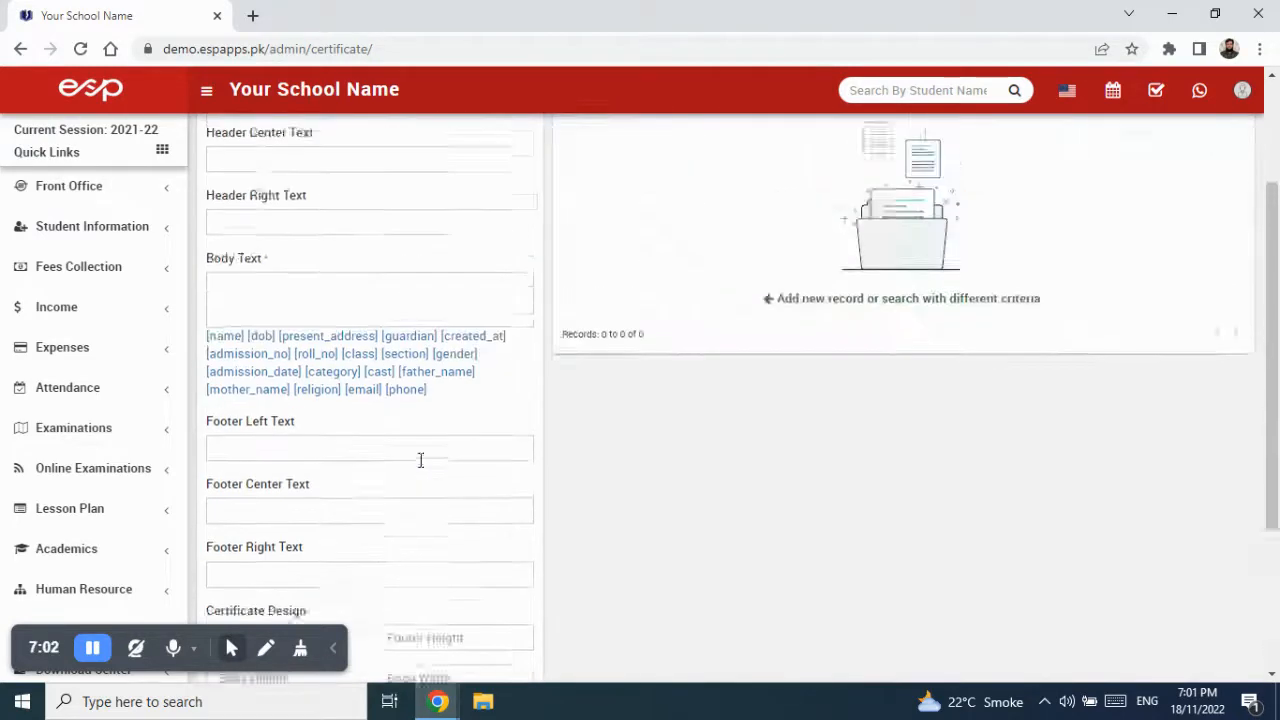
- Name the certificate 'Sample Performance Certificate'
click(296, 212)
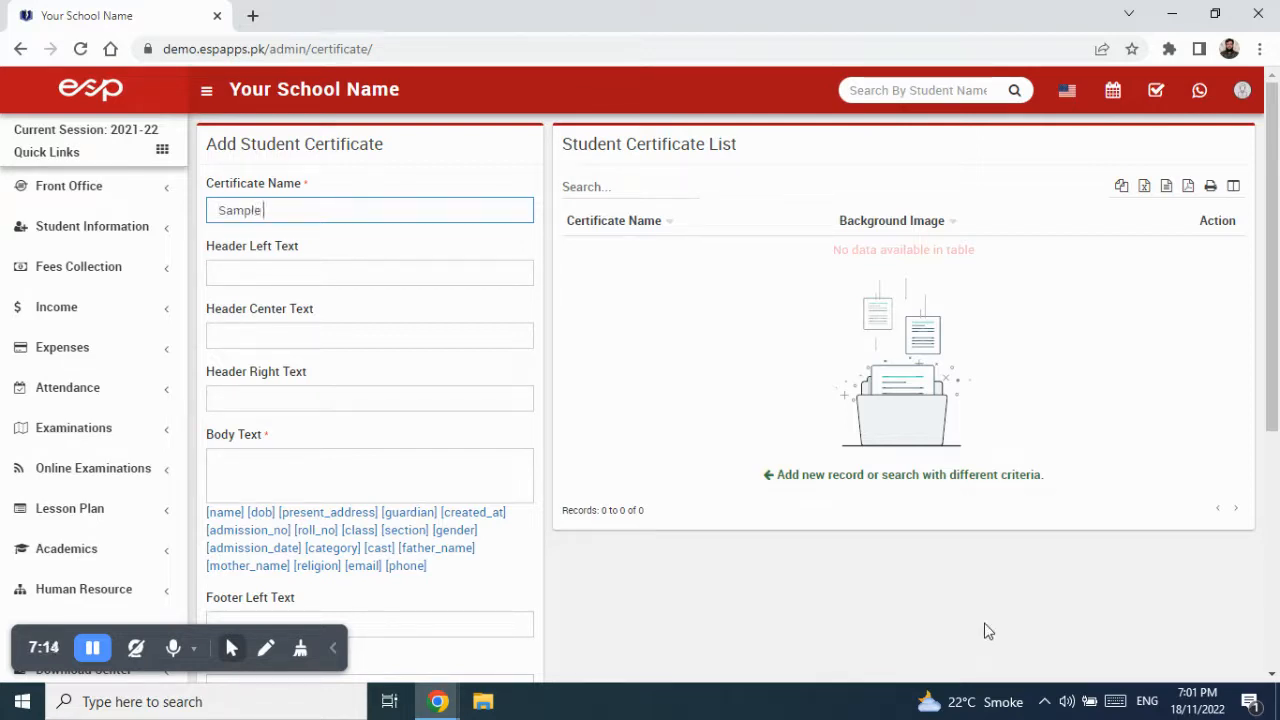
text(ormance Cet)
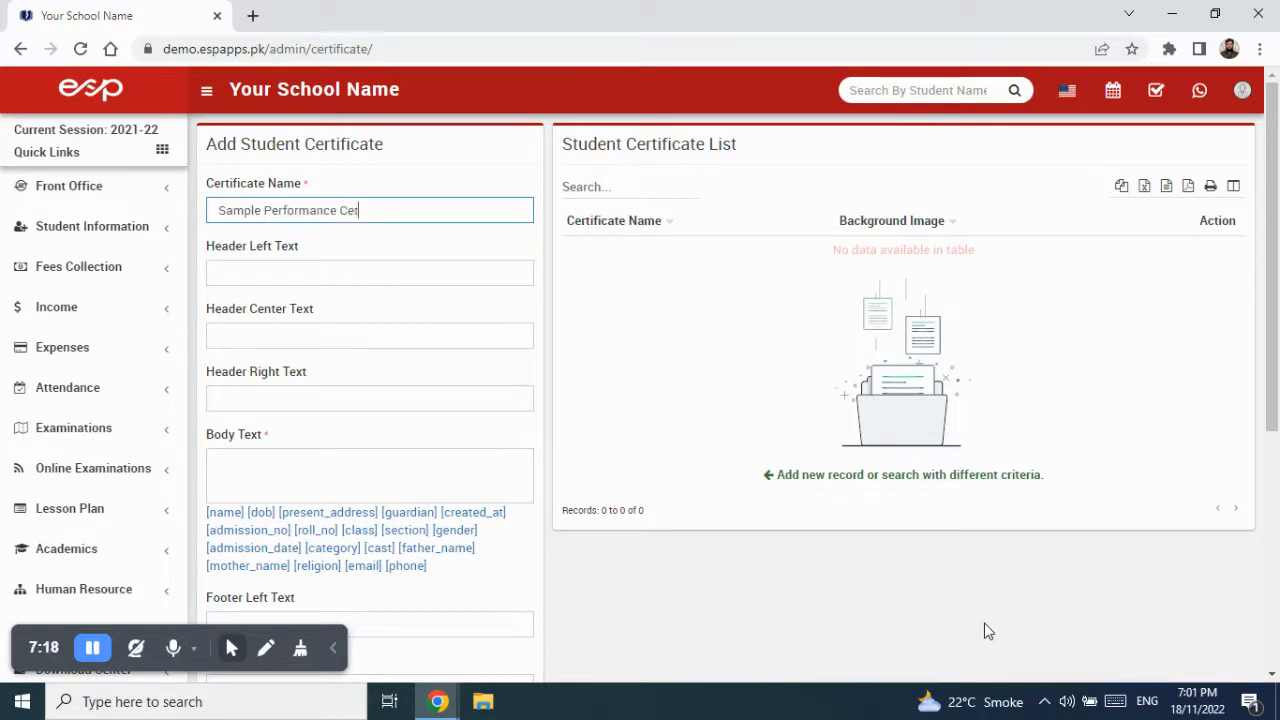
key(BackSpace)
text(rtificate)
key(Tab)
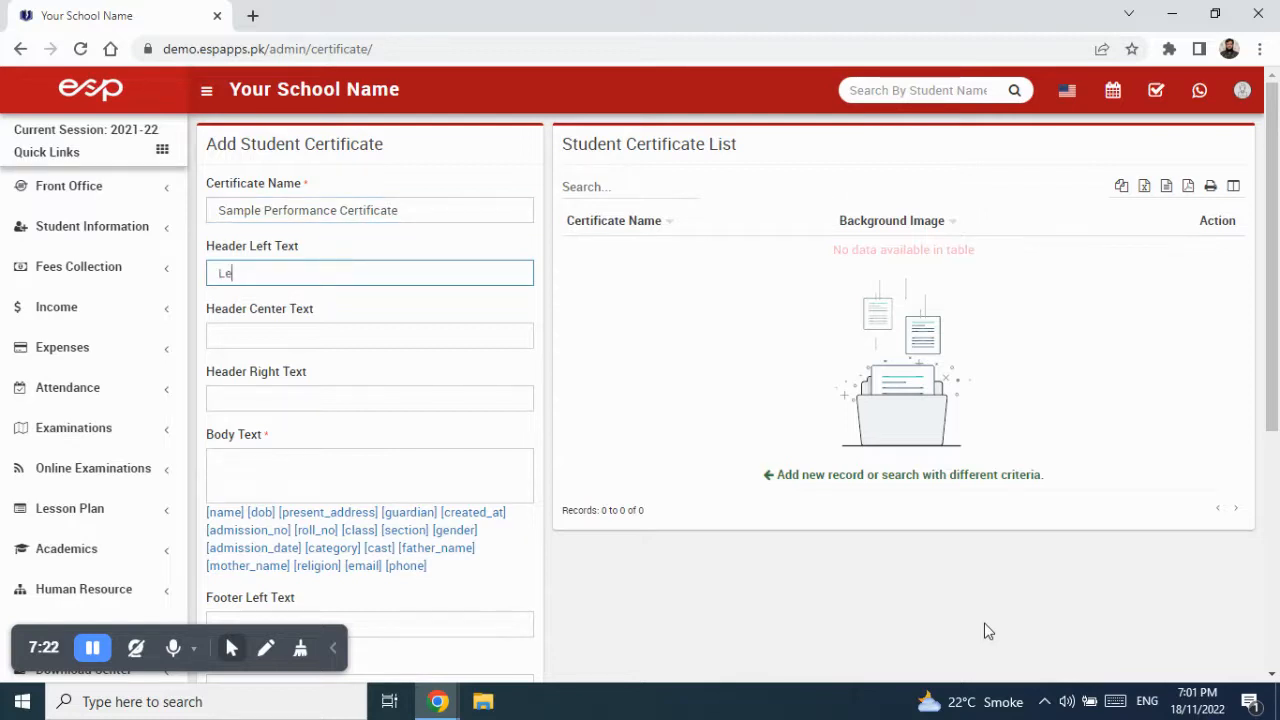
- Enter header texts Left Header, Center Header and Right Header
text(Left Header)
key(Tab)
text(Center Header)
key(Tab)
text(Right)
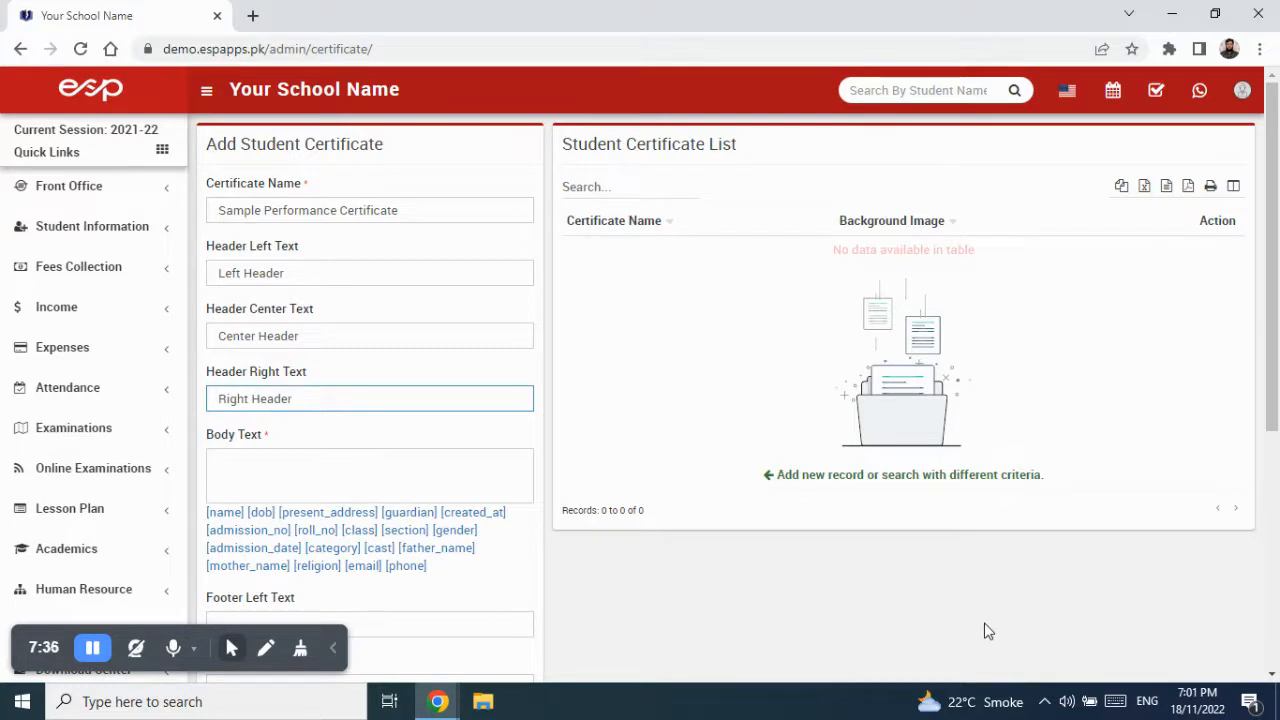
key(Tab)
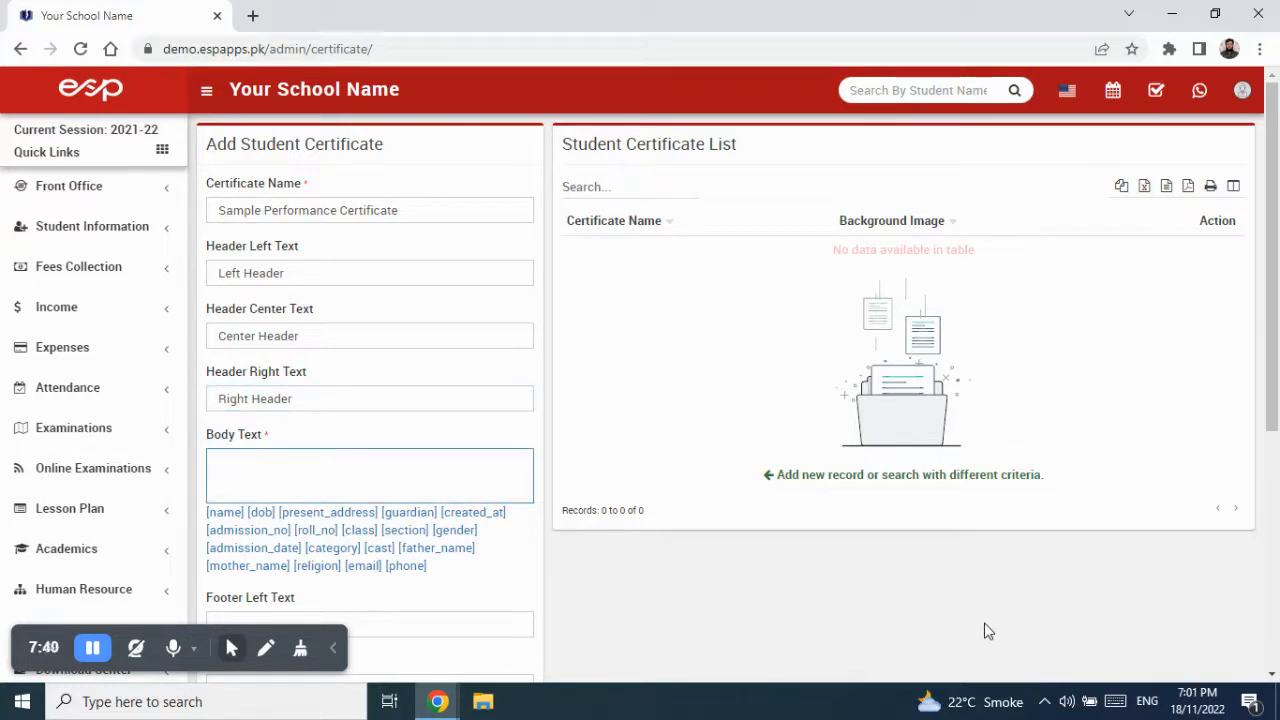
- Type the body sentence 'This is our body', removing the accidentally pasted Prepared By lines
text(This is our body part.)
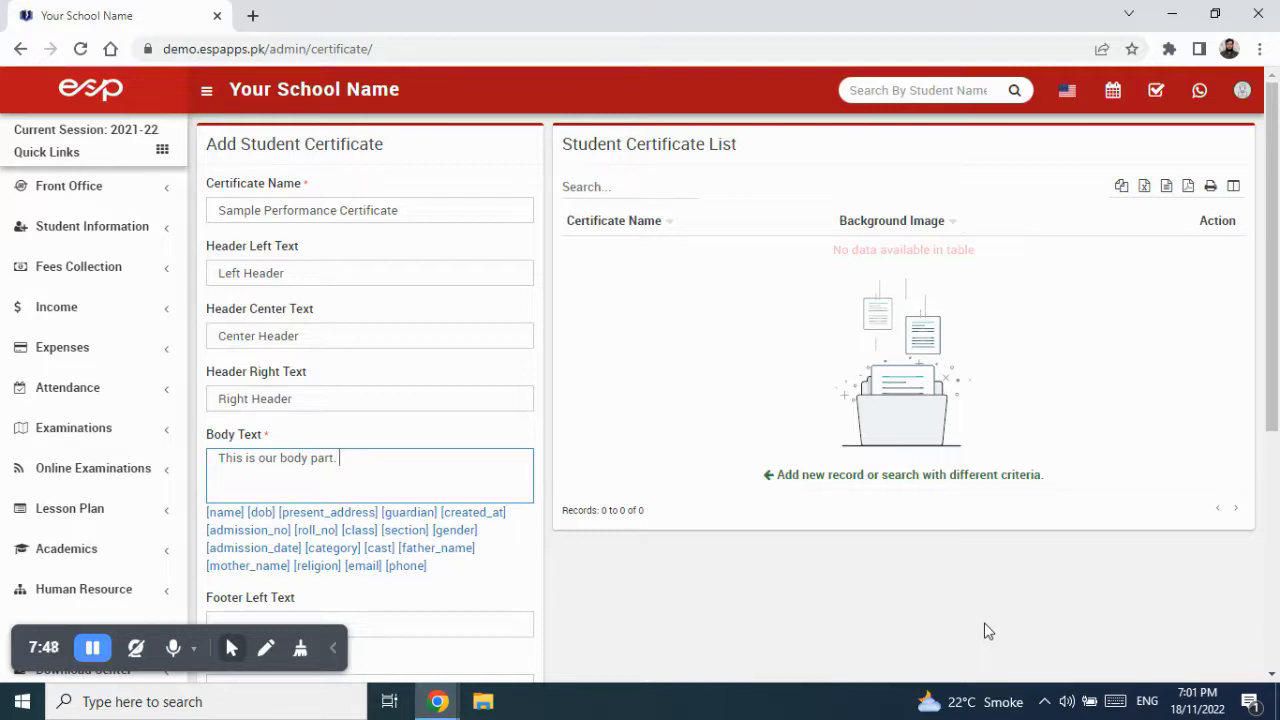
key(ctrl+v)
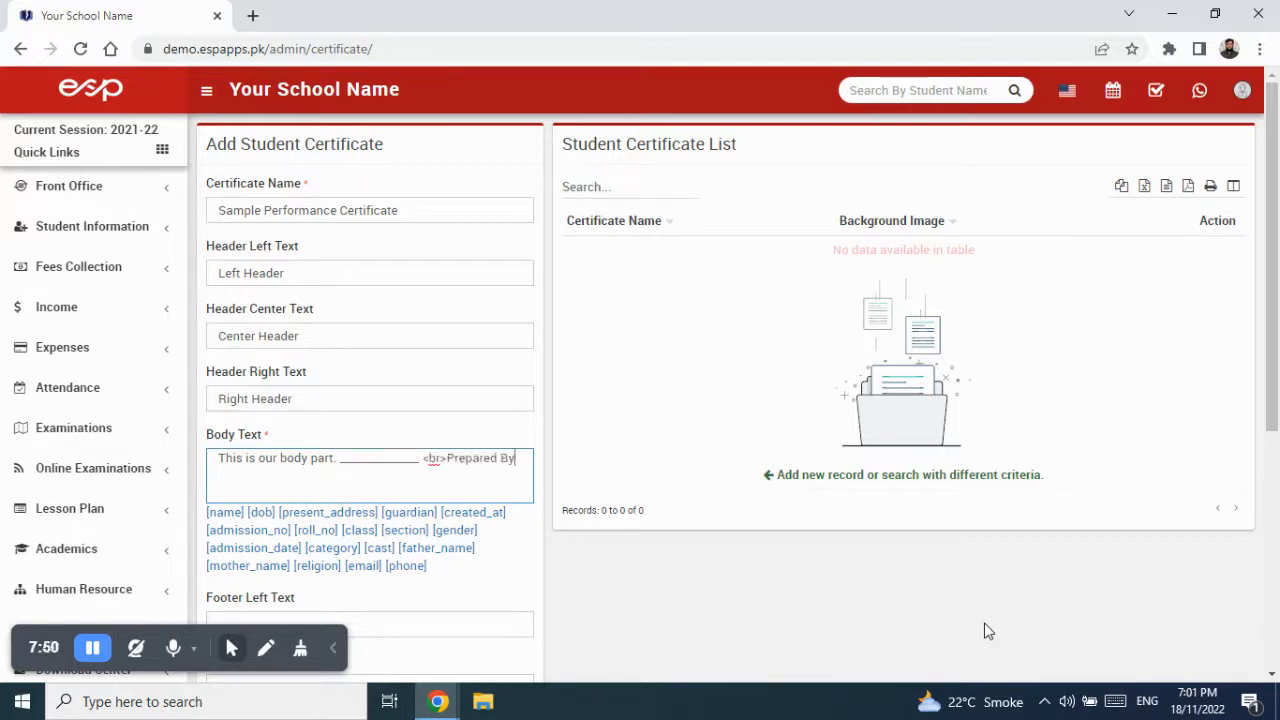
key(ctrl+v)
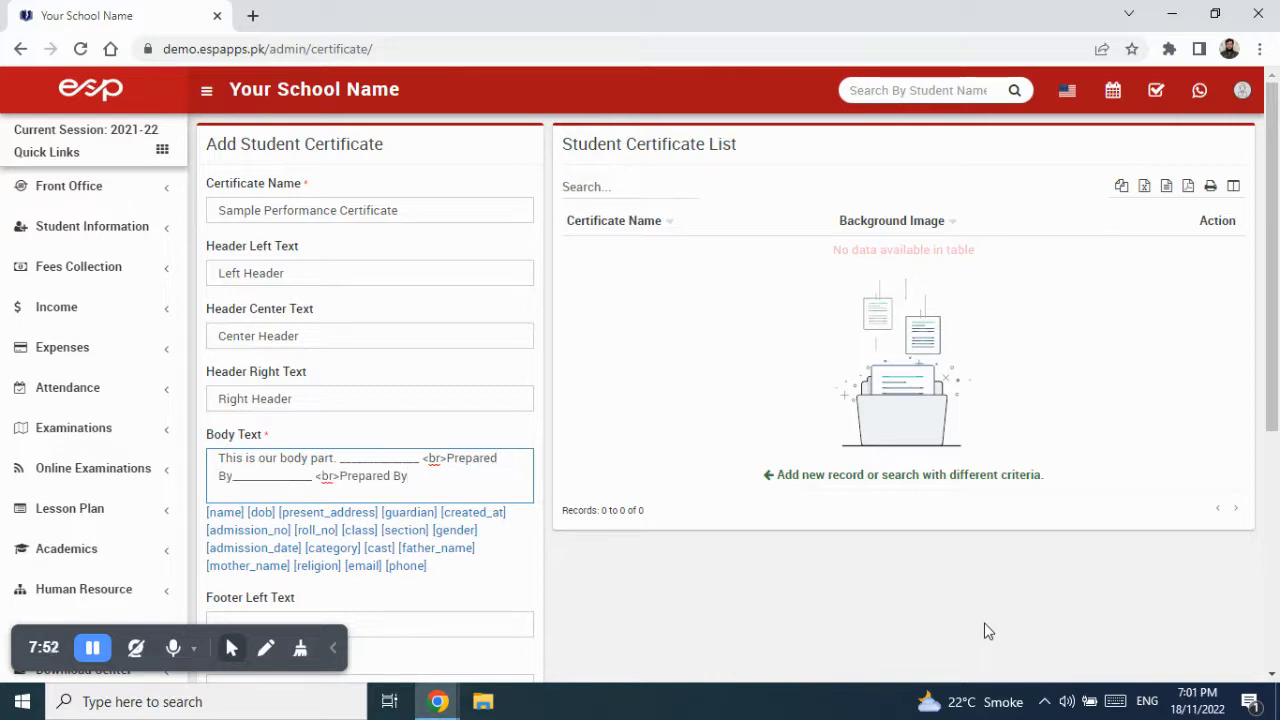
key(BackSpace)
key(BackSpace)
key(BackSpace)
key(BackSpace)
key(BackSpace)
key(BackSpace)
key(BackSpace)
key(BackSpace)
key(BackSpace)
key(BackSpace)
key(BackSpace)
key(BackSpace)
key(BackSpace)
key(BackSpace)
key(BackSpace)
key(BackSpace)
key(BackSpace)
key(BackSpace)
key(BackSpace)
key(BackSpace)
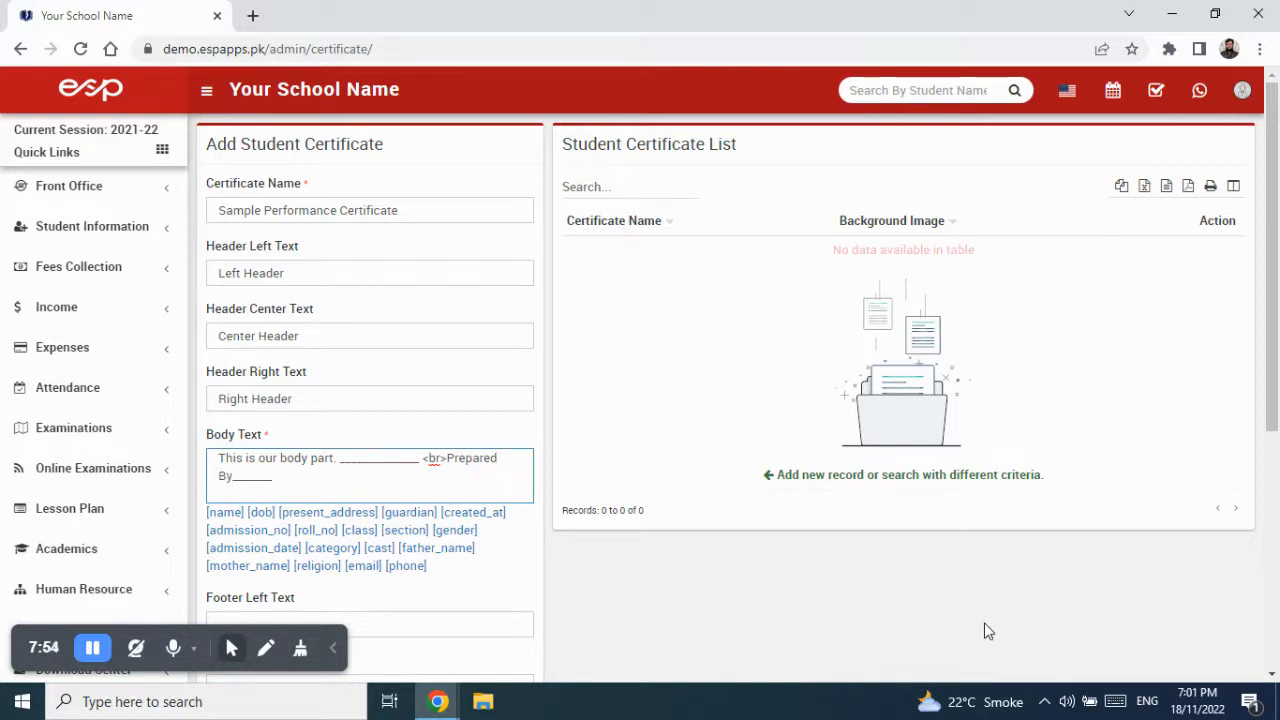
key(BackSpace)
key(BackSpace)
key(BackSpace)
key(BackSpace)
key(BackSpace)
key(BackSpace)
key(BackSpace)
key(BackSpace)
key(BackSpace)
key(BackSpace)
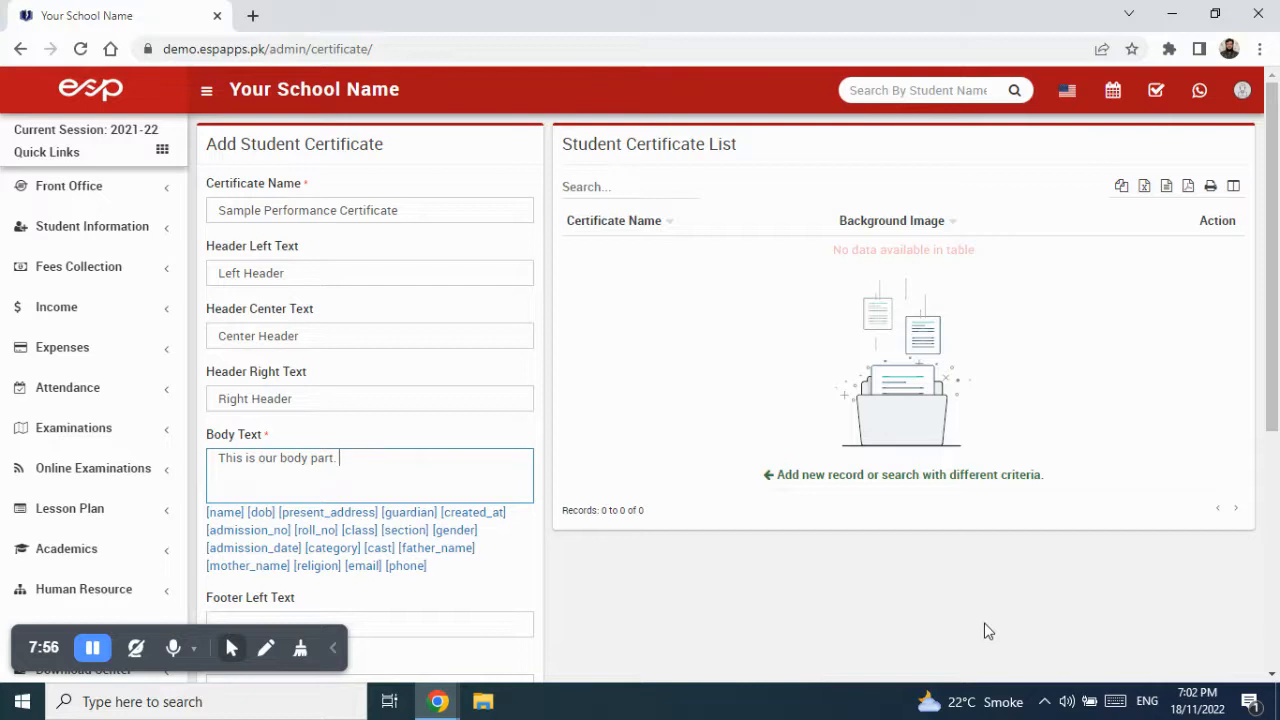
- Copy the sentence and paste it repeatedly to fill the Body Text
key(shift+Left)
key(shift+Left)
key(shift+Left)
key(shift+Left)
key(shift+Left)
key(shift+Left)
key(shift+Left)
key(shift+Left)
key(shift+Left)
key(shift+Left)
key(shift+Left)
key(shift+Left)
key(shift+Left)
key(shift+Left)
key(shift+Left)
key(shift+Left)
key(shift+Left)
key(shift+Left)
key(shift+Left)
key(shift+Left)
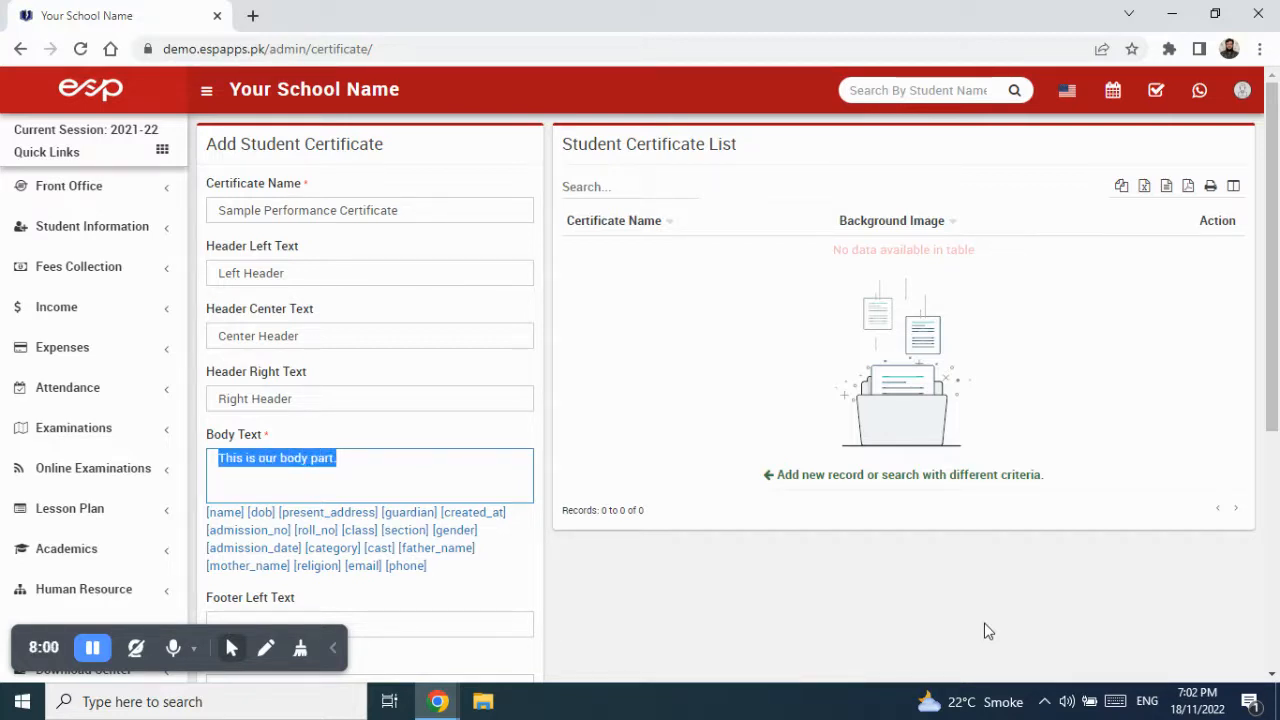
key(Right)
key(ctrl+v)
key(ctrl+v)
key(ctrl+v)
key(ctrl+v)
key(ctrl+v)
key(ctrl+v)
key(ctrl+v)
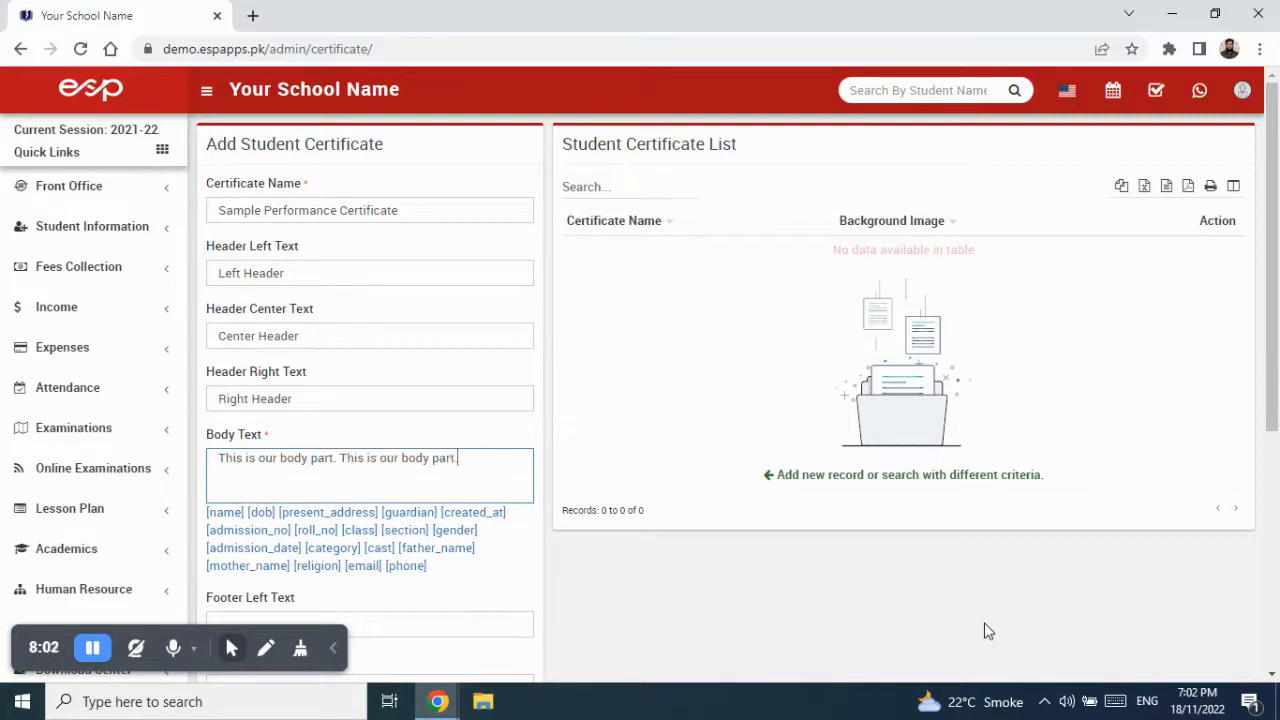
key(ctrl+v)
key(ctrl+v)
key(ctrl+v)
key(ctrl+v)
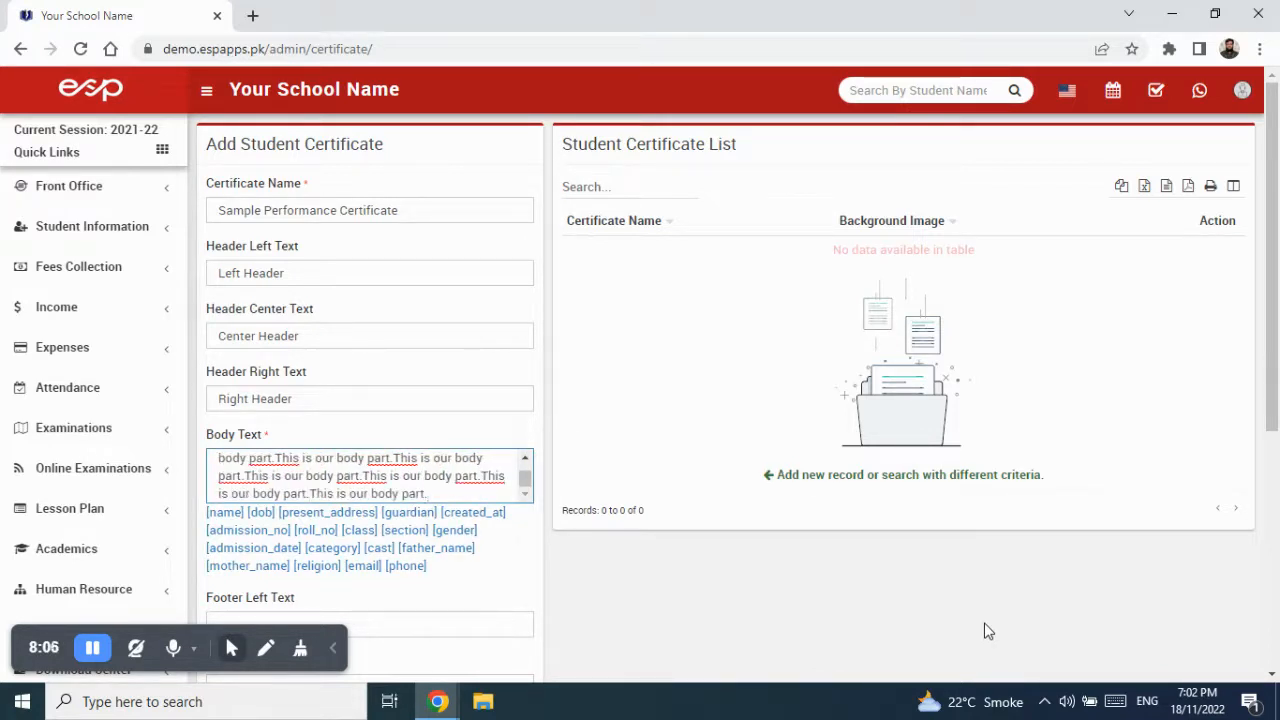
scroll(295, 400, down, 5)
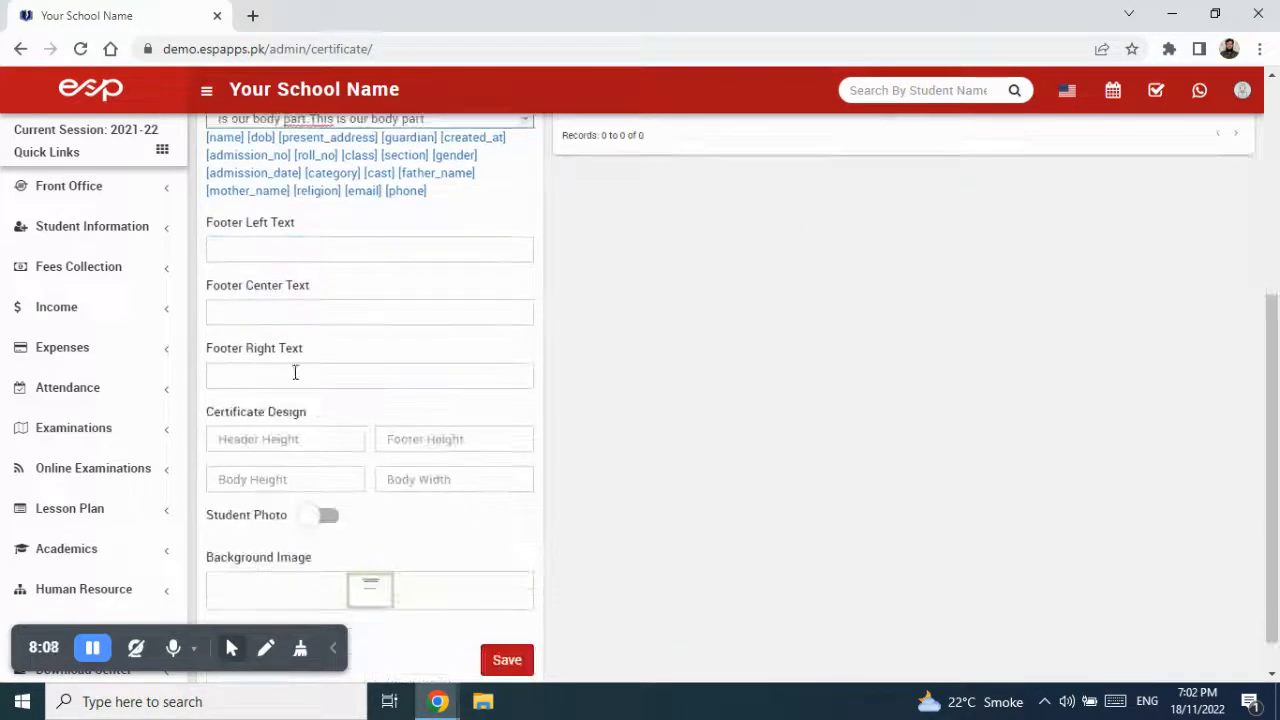
- Fill the footer fields with Left Footer, Center Footer and Right Footer
click(243, 247)
text(Left)
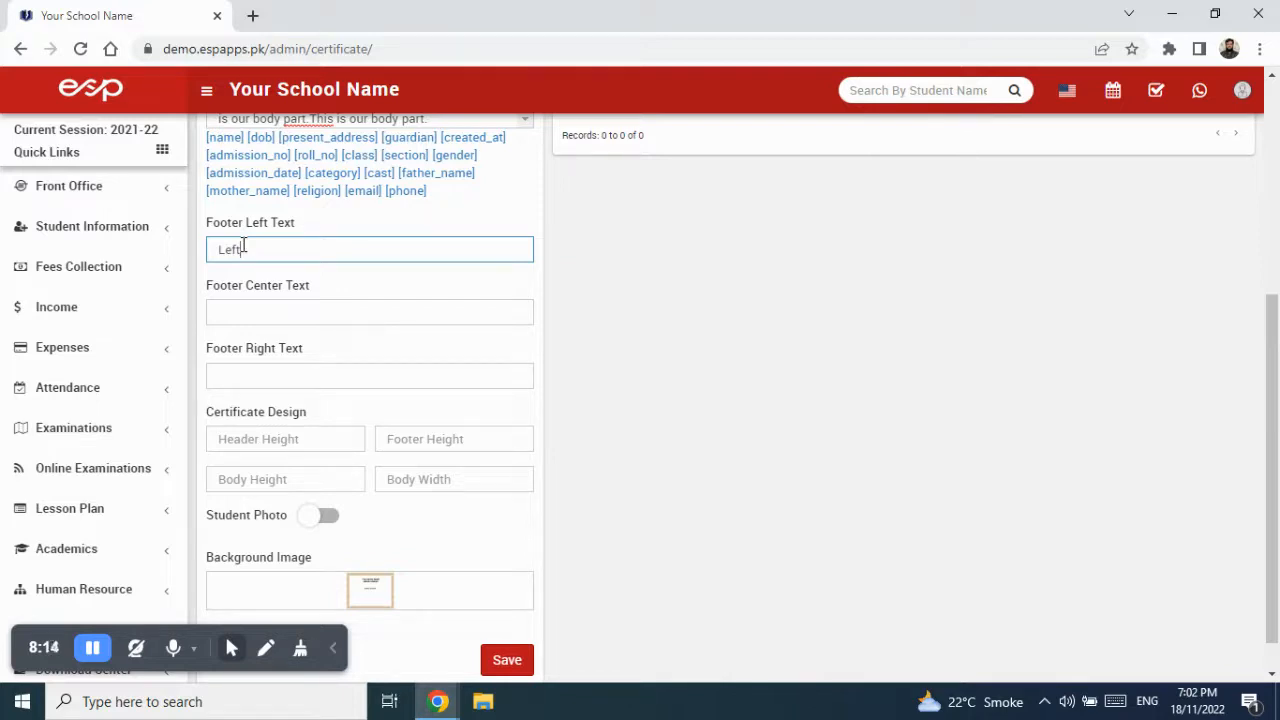
text( Footer)
key(Tab)
text(Ce)
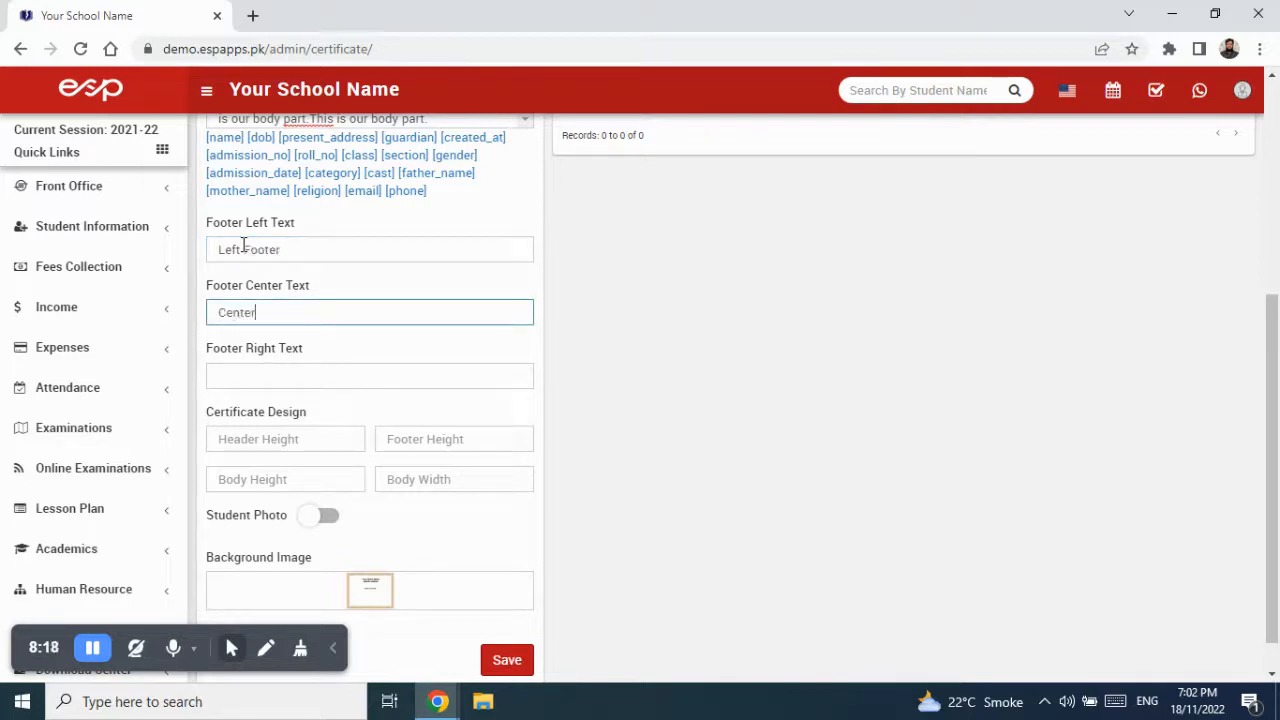
text(nter Footer)
key(Tab)
text(Ri)
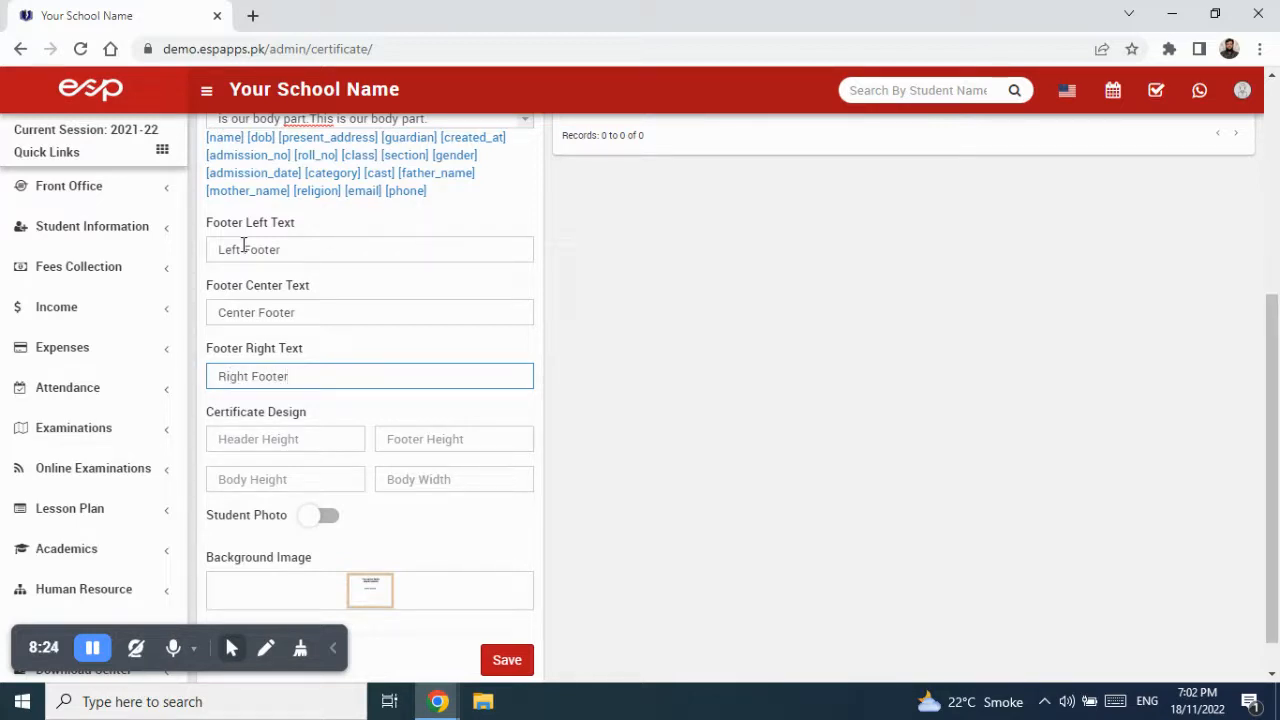
click(340, 320)
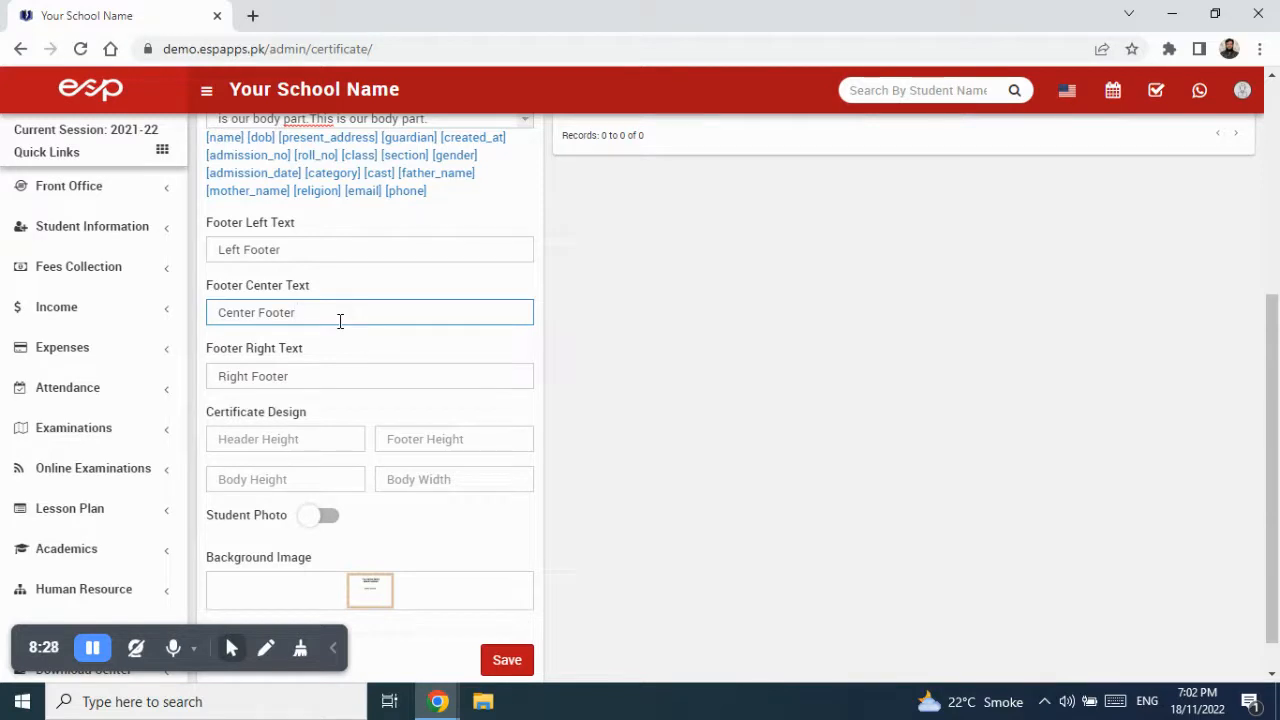
scroll(300, 425, down, 1)
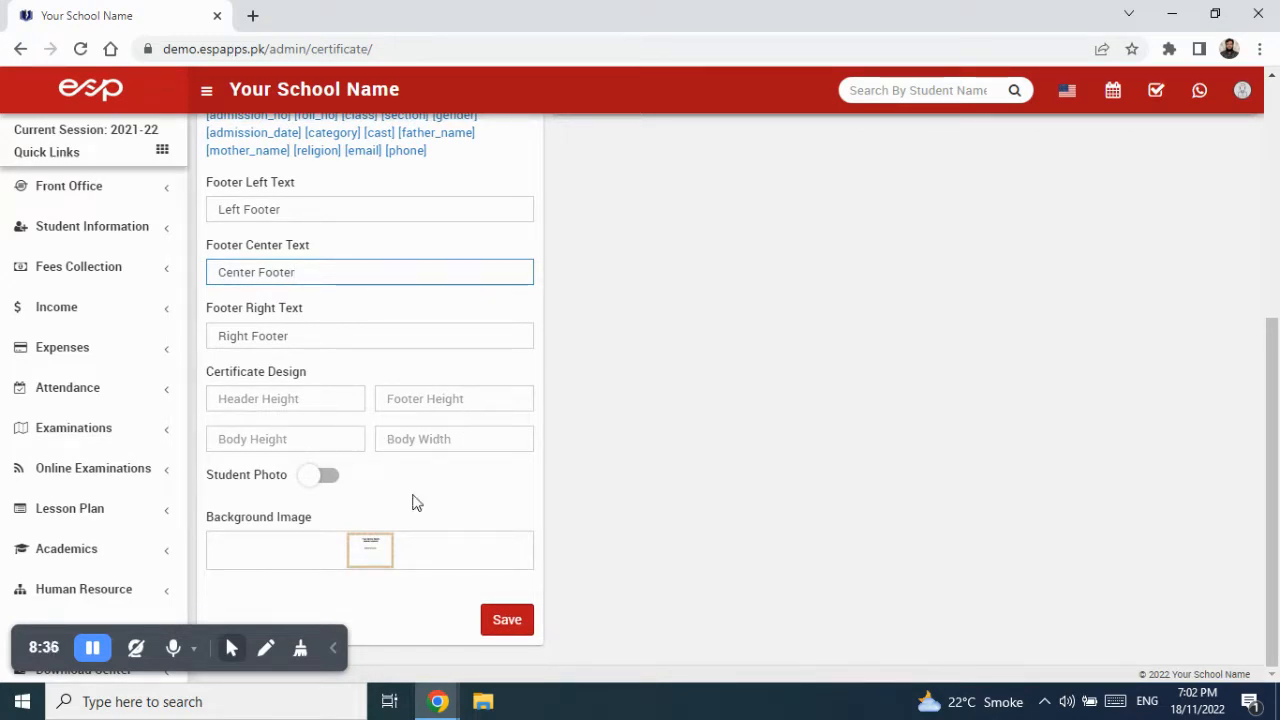
- Sketch annotation boxes and a line over the certificate's overall area and body region
click(265, 648)
click(229, 601)
mouse_move(108, 136)
mouse_down()
mouse_move(885, 278)
mouse_move(1133, 541)
mouse_move(1223, 600)
mouse_move(1216, 618)
mouse_up()
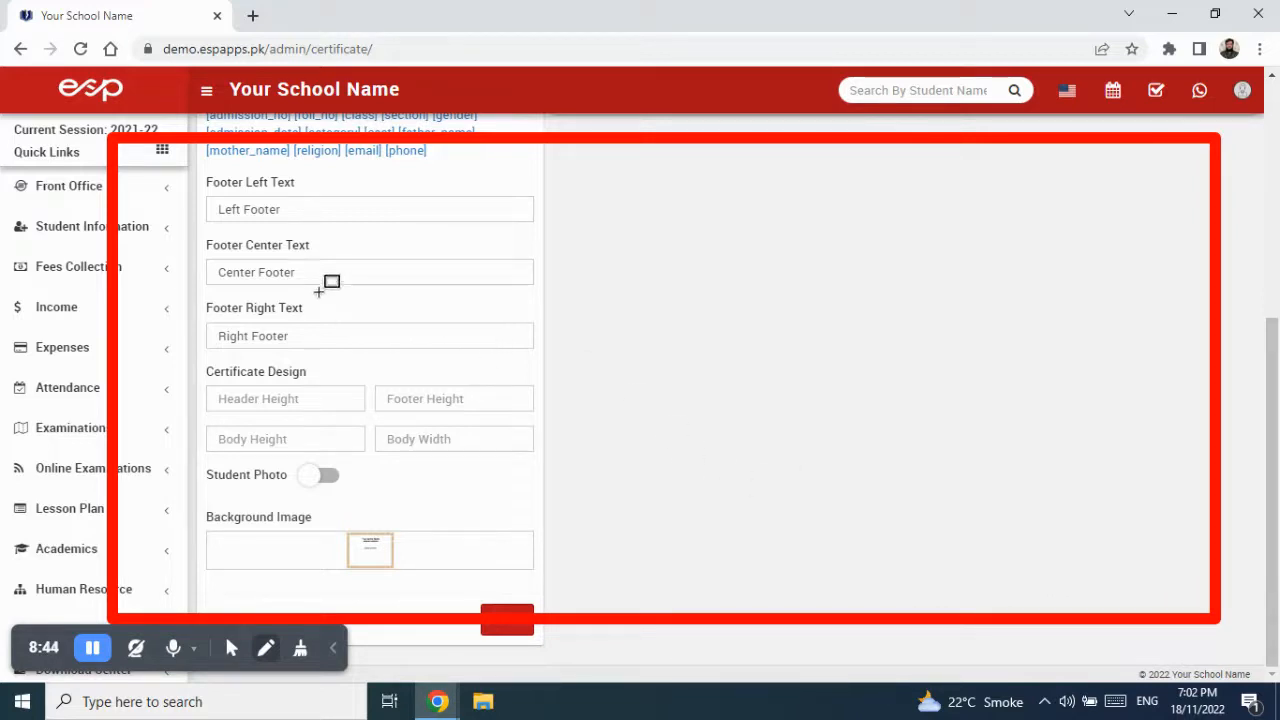
mouse_move(281, 250)
mouse_down()
mouse_move(688, 360)
mouse_move(992, 364)
mouse_move(1058, 460)
mouse_up()
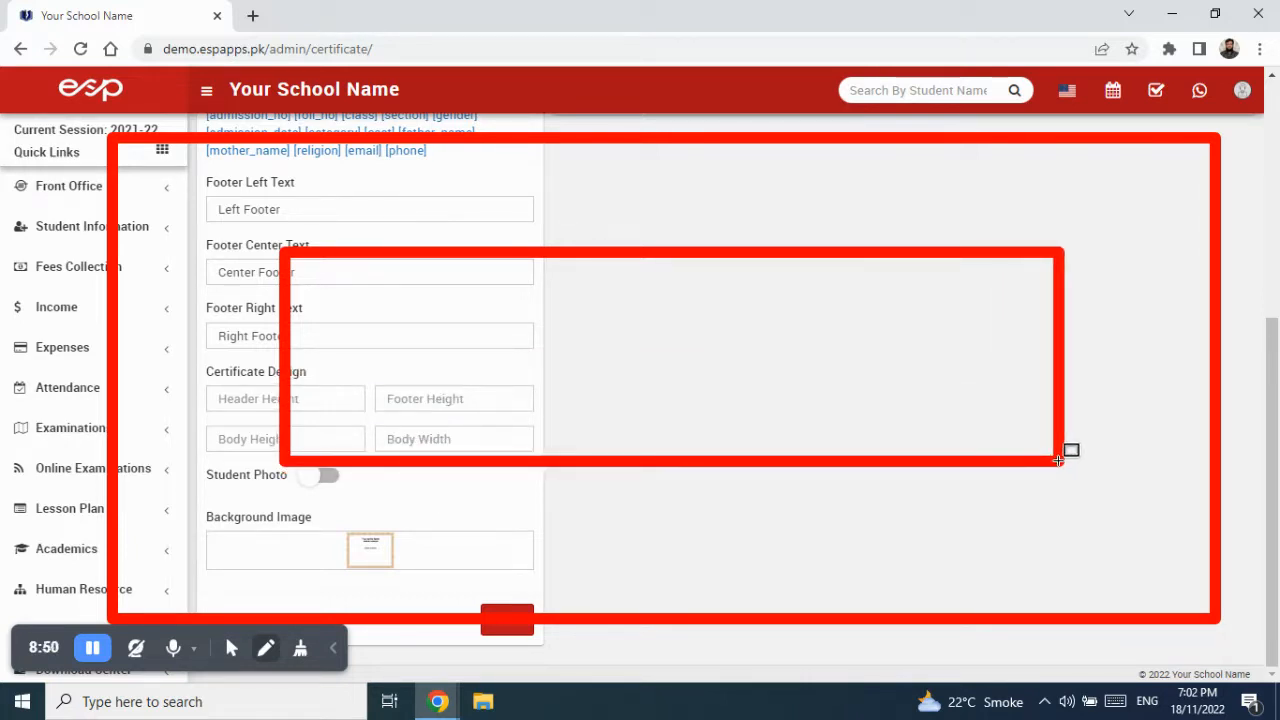
mouse_move(258, 648)
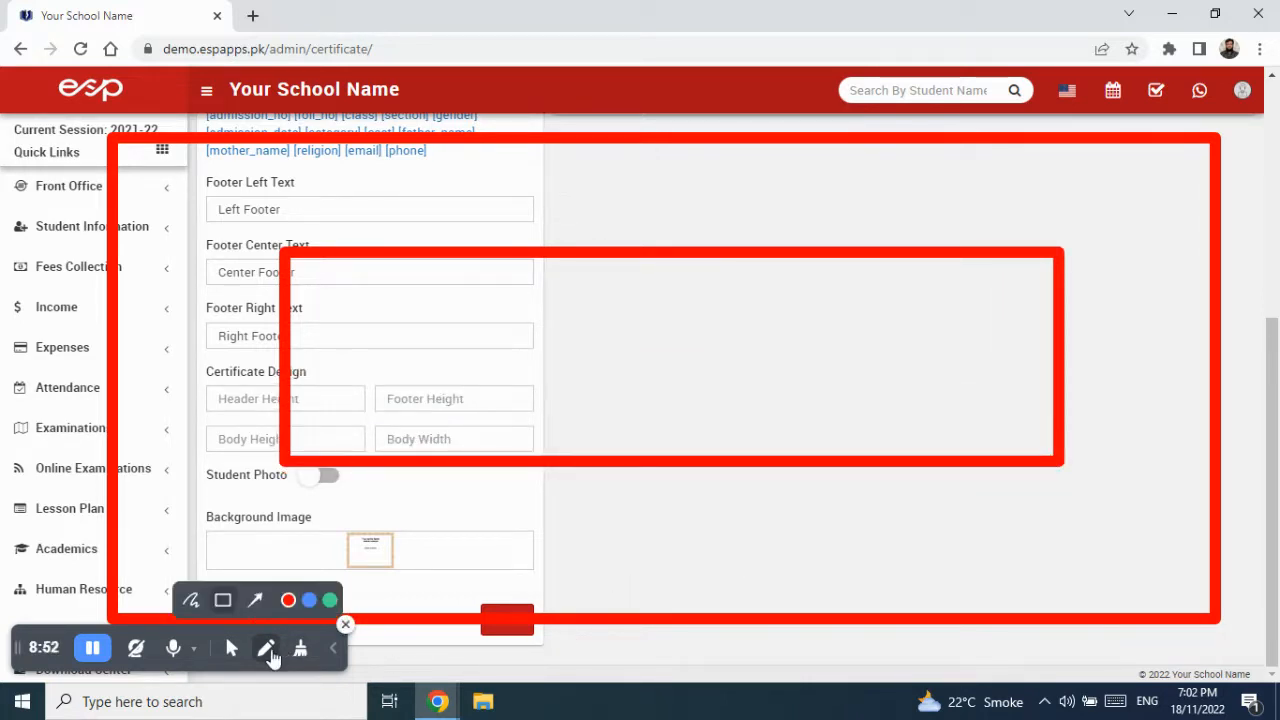
click(256, 600)
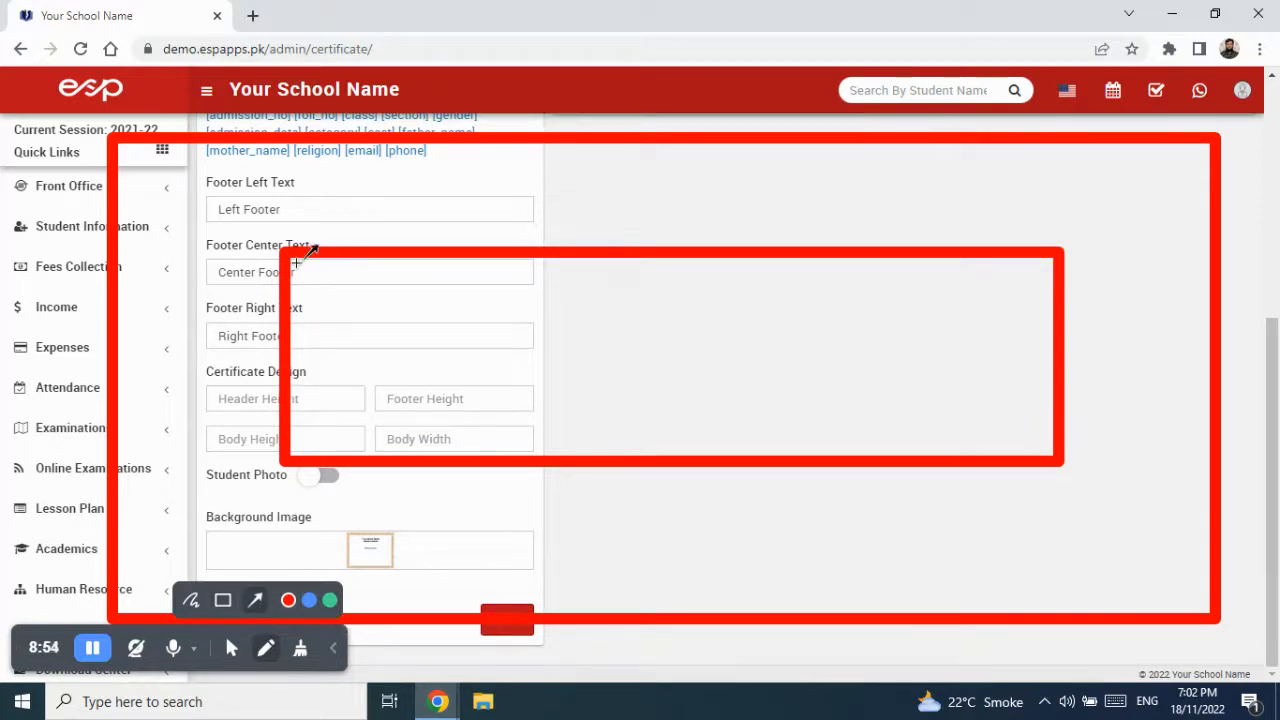
mouse_move(296, 276)
mouse_down()
mouse_move(634, 303)
mouse_move(1054, 289)
mouse_up()
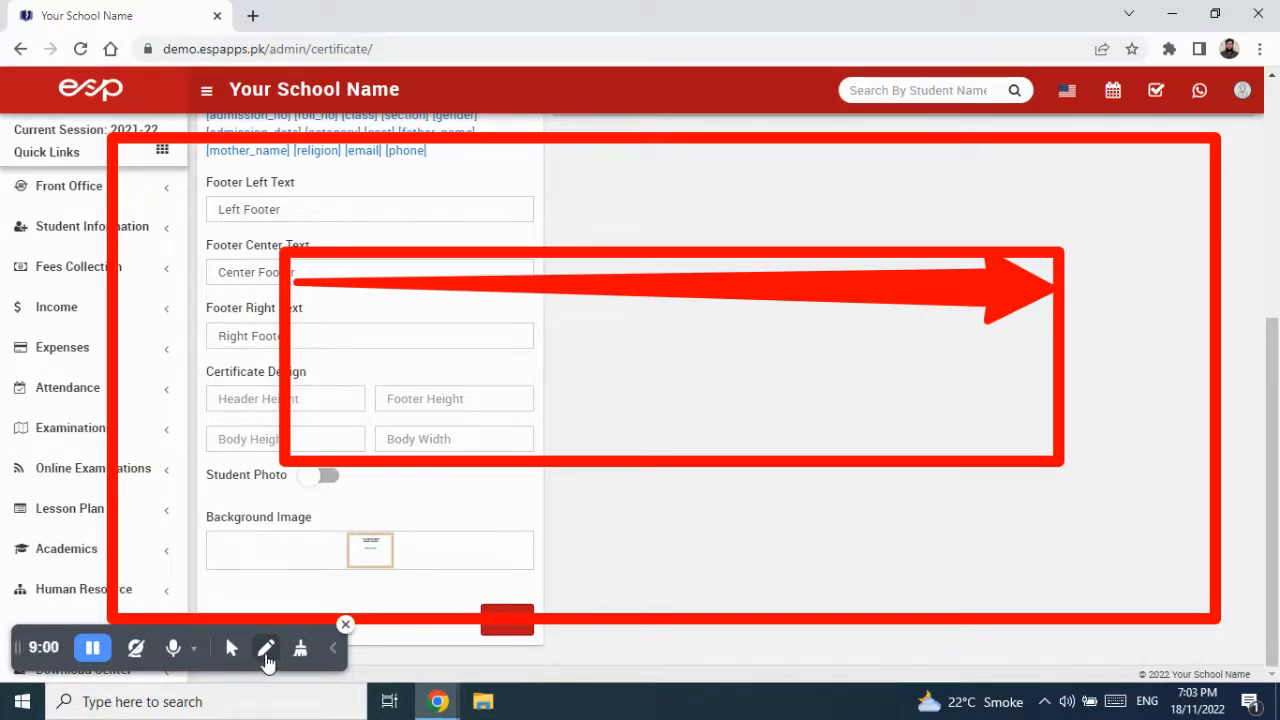
- Draw annotation lines marking positions and edges within the certificate layout
mouse_move(270, 650)
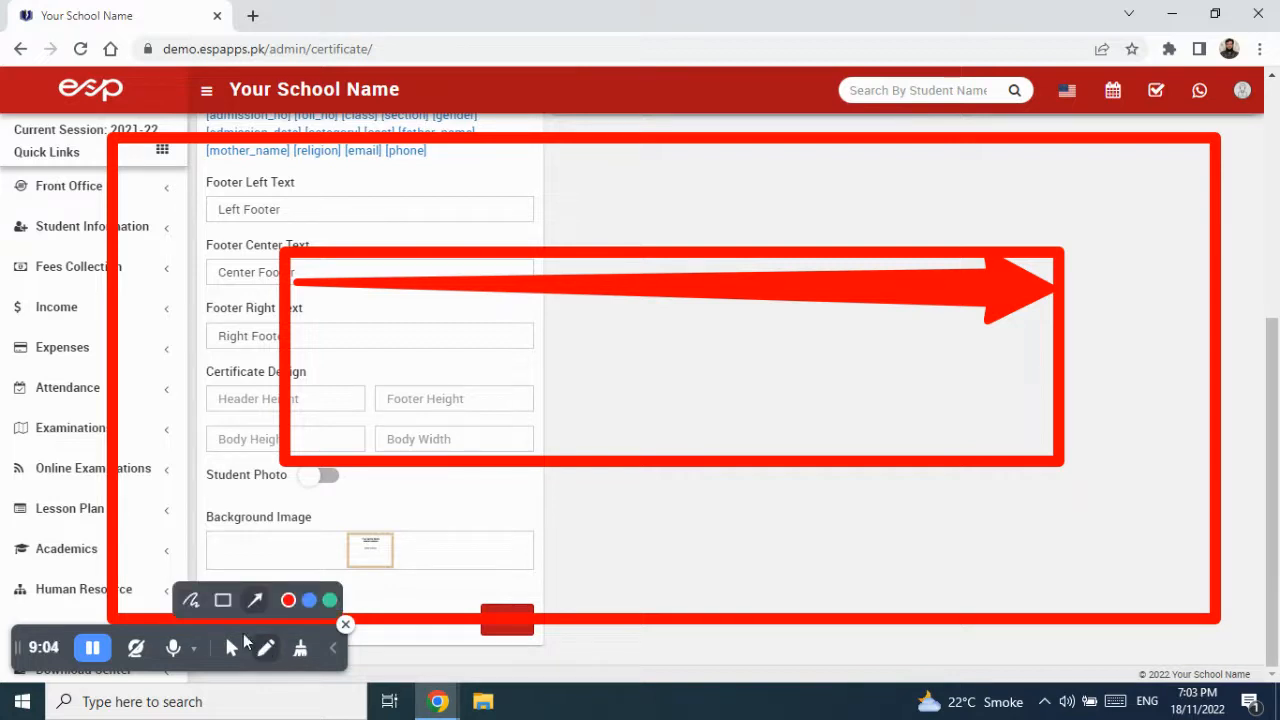
click(190, 600)
mouse_move(395, 476)
mouse_down()
mouse_move(486, 424)
mouse_move(378, 438)
mouse_move(404, 450)
mouse_up()
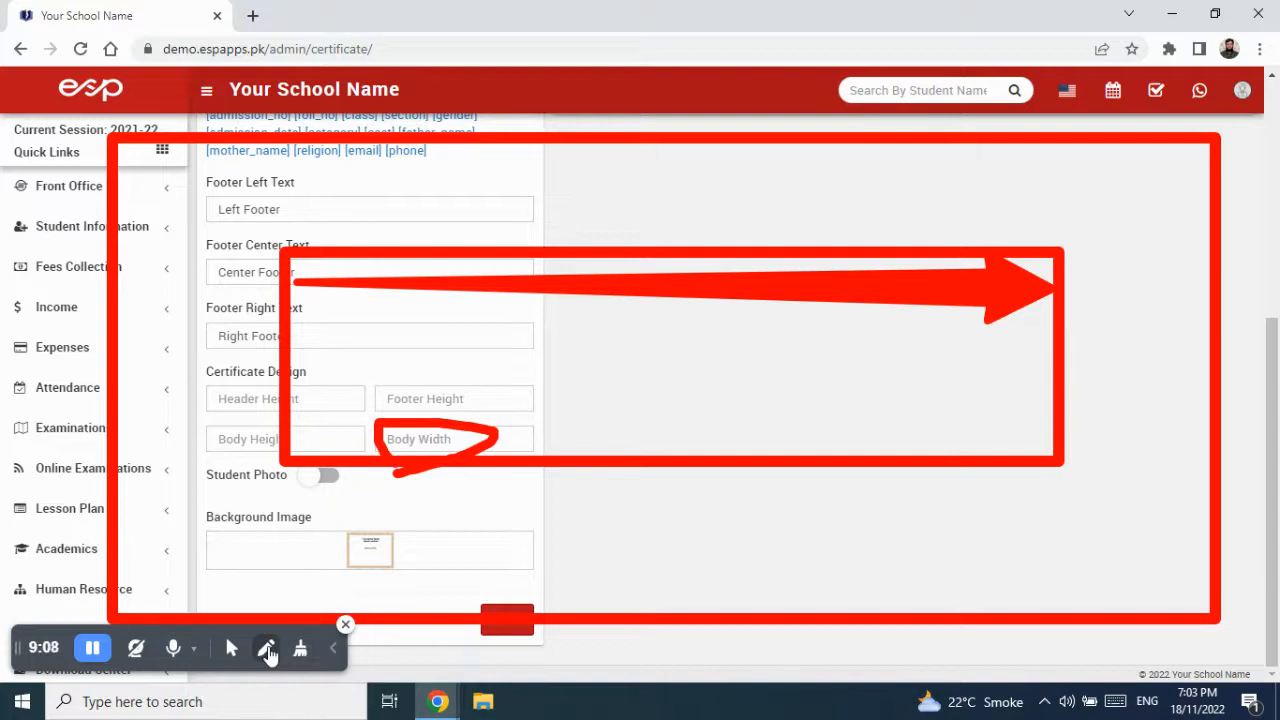
click(266, 648)
click(255, 600)
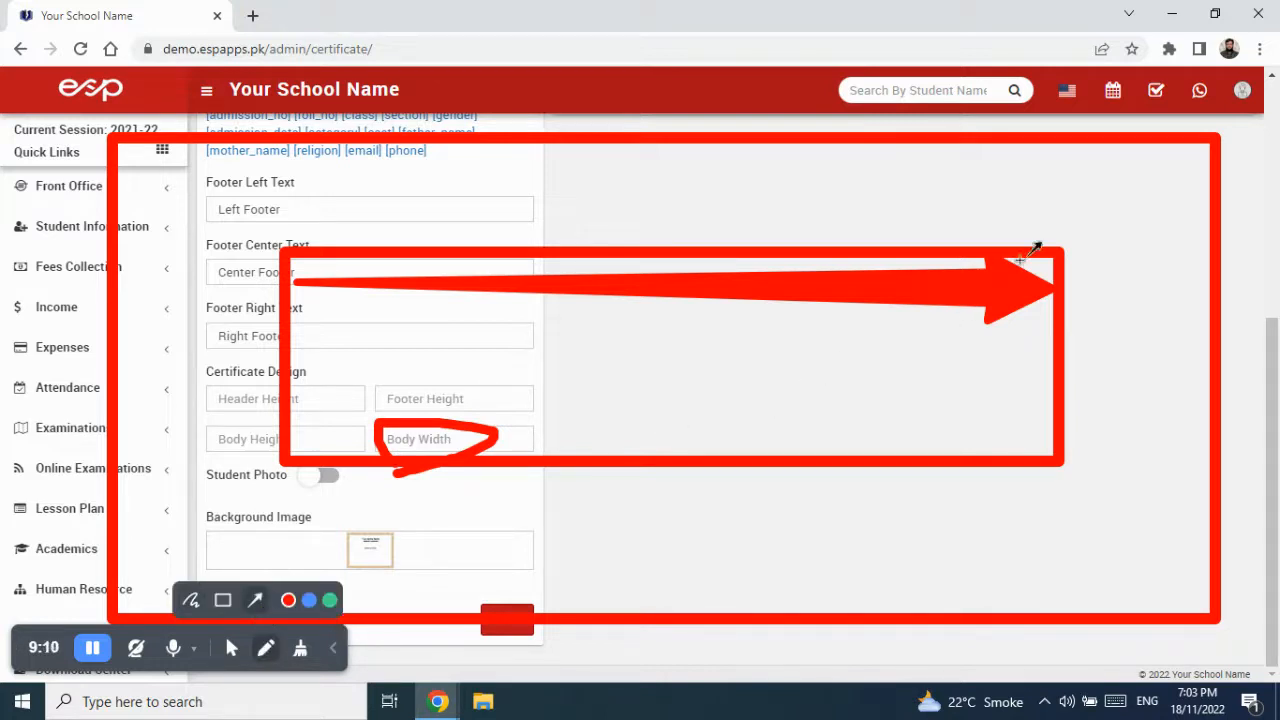
drag(948, 258, 956, 452)
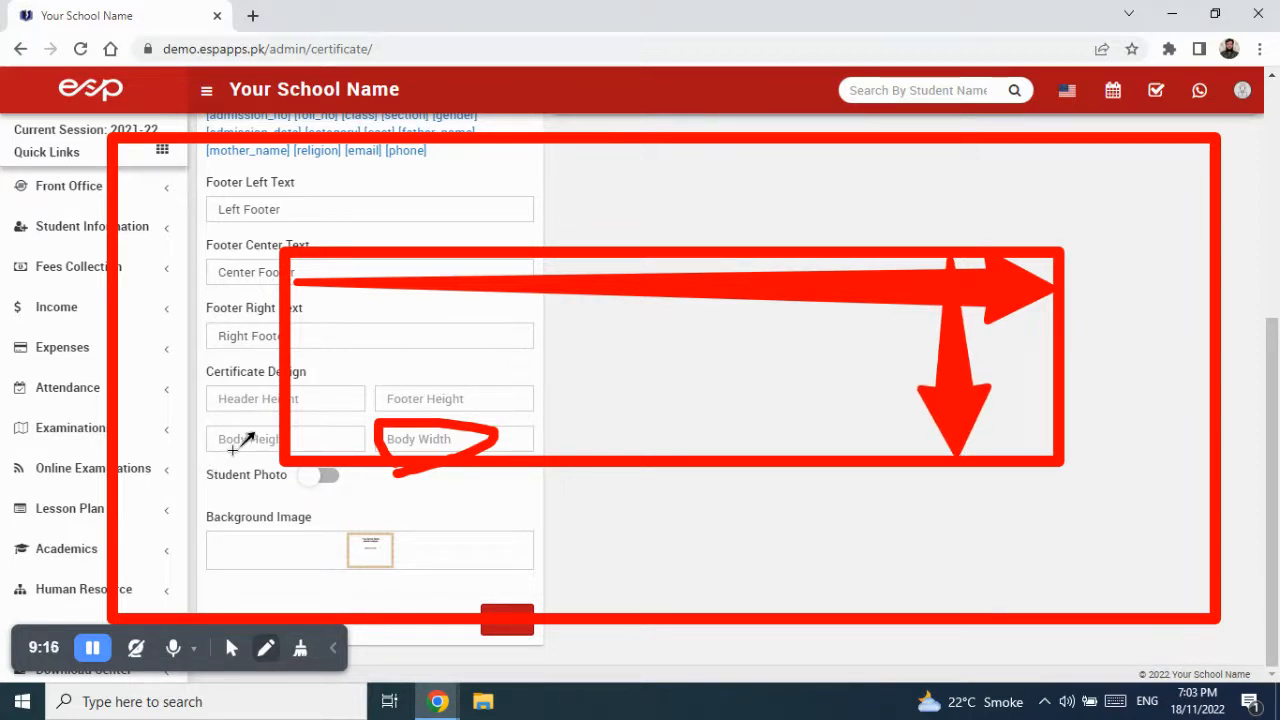
click(266, 650)
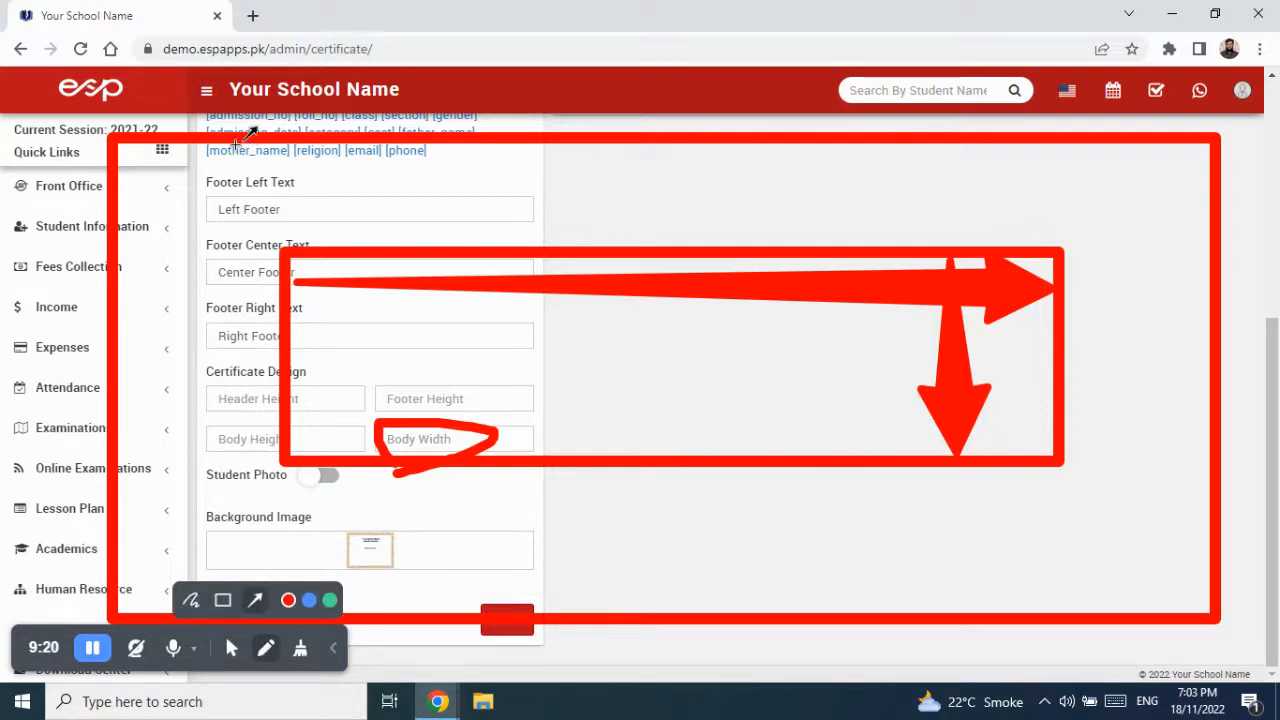
drag(235, 141, 233, 282)
- Add further margin and footer marks, then clear all on-screen drawings
click(264, 648)
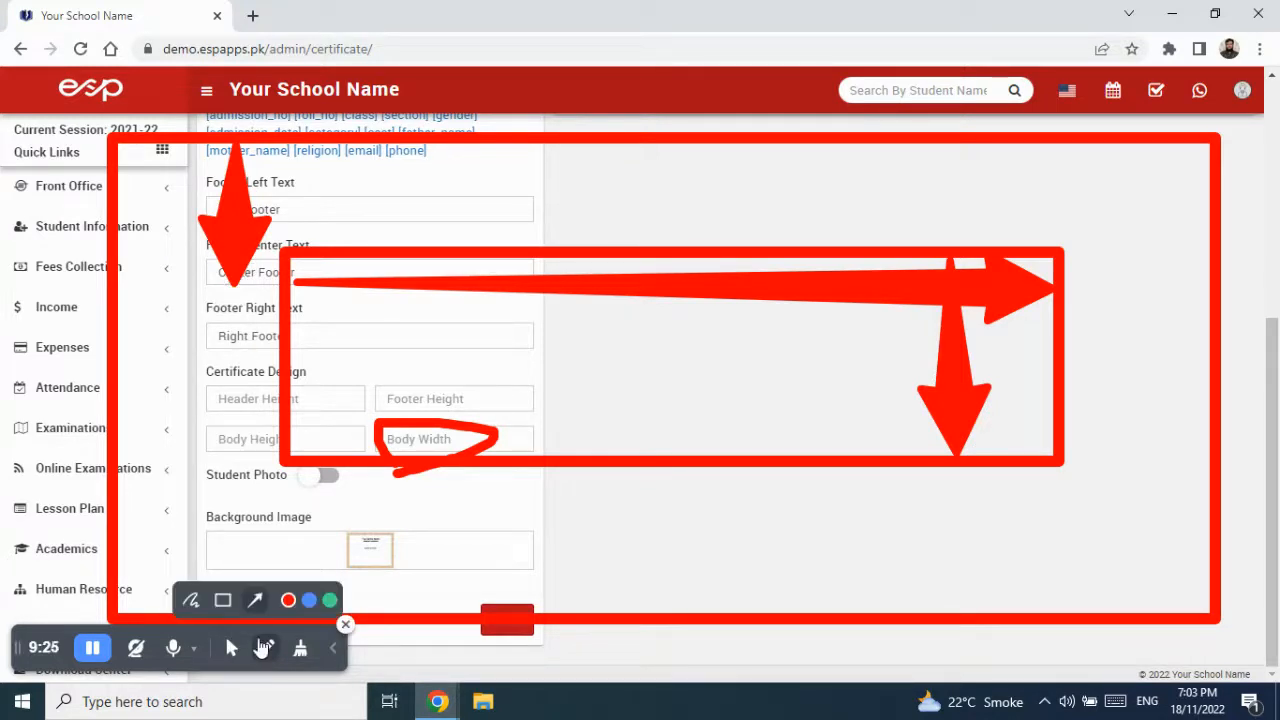
click(190, 600)
drag(194, 294, 276, 286)
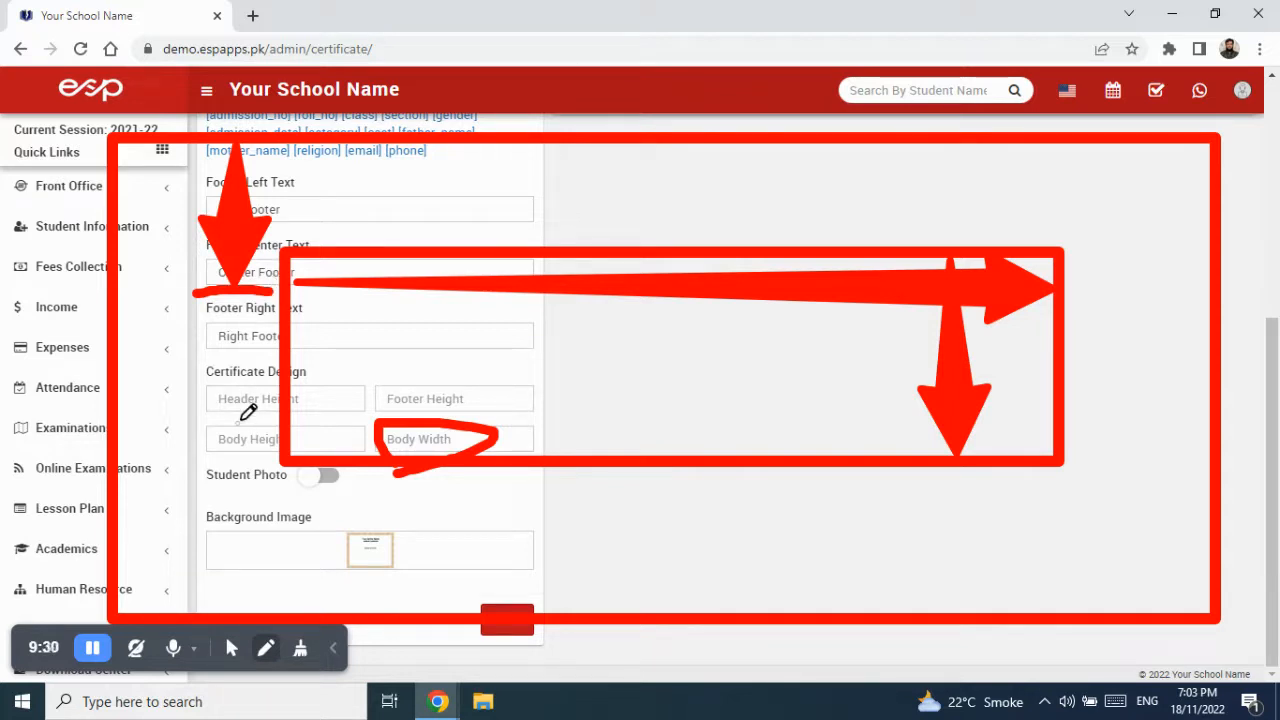
mouse_move(265, 648)
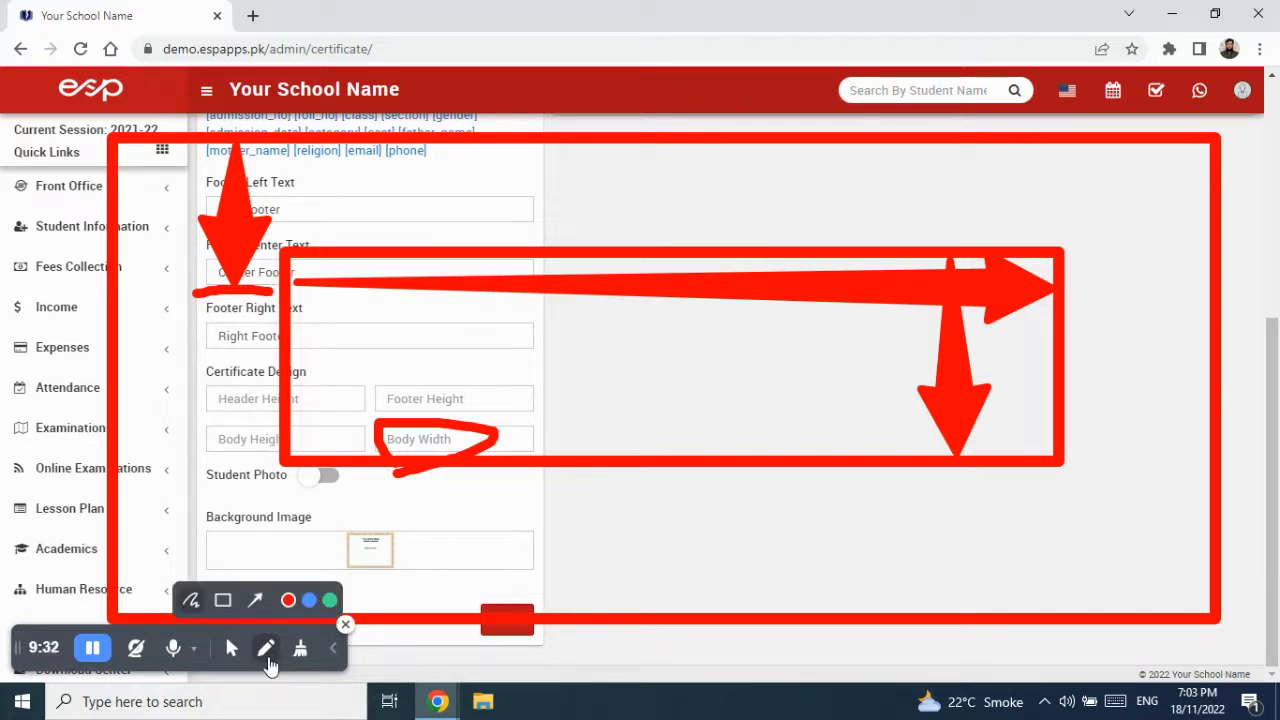
click(255, 600)
drag(1086, 148, 1094, 538)
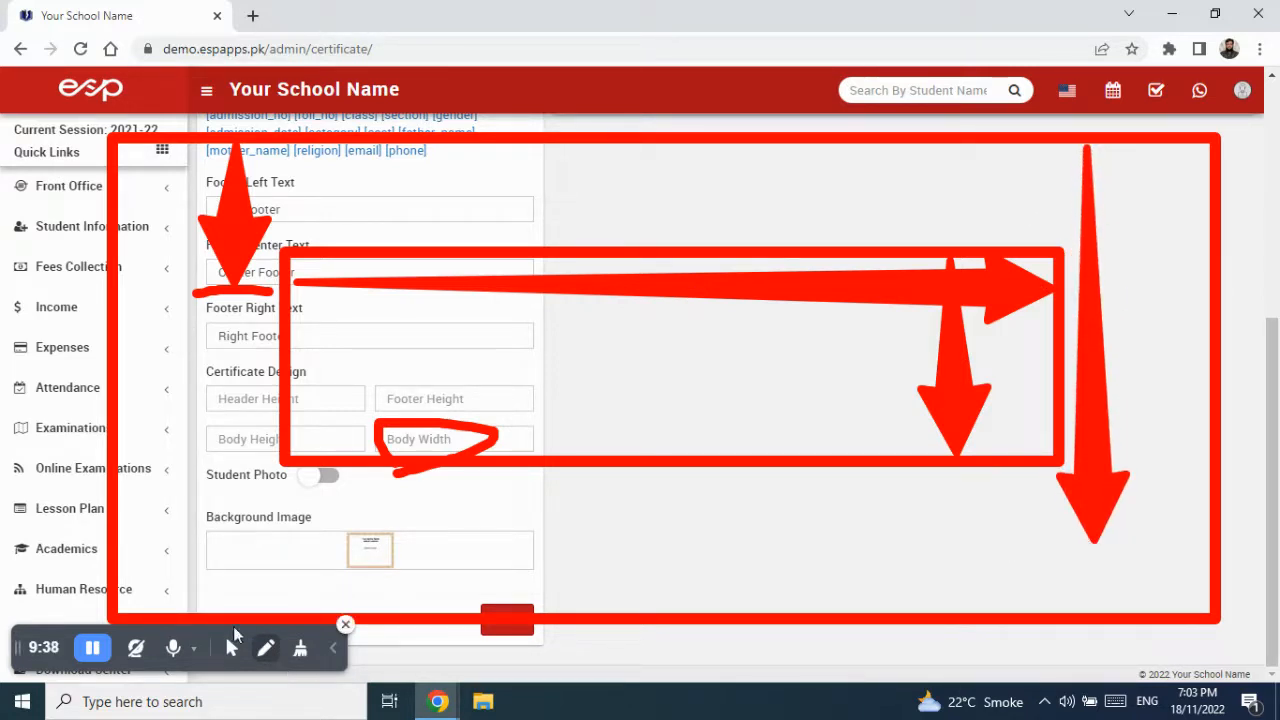
mouse_move(268, 650)
click(195, 603)
drag(1012, 562, 1172, 545)
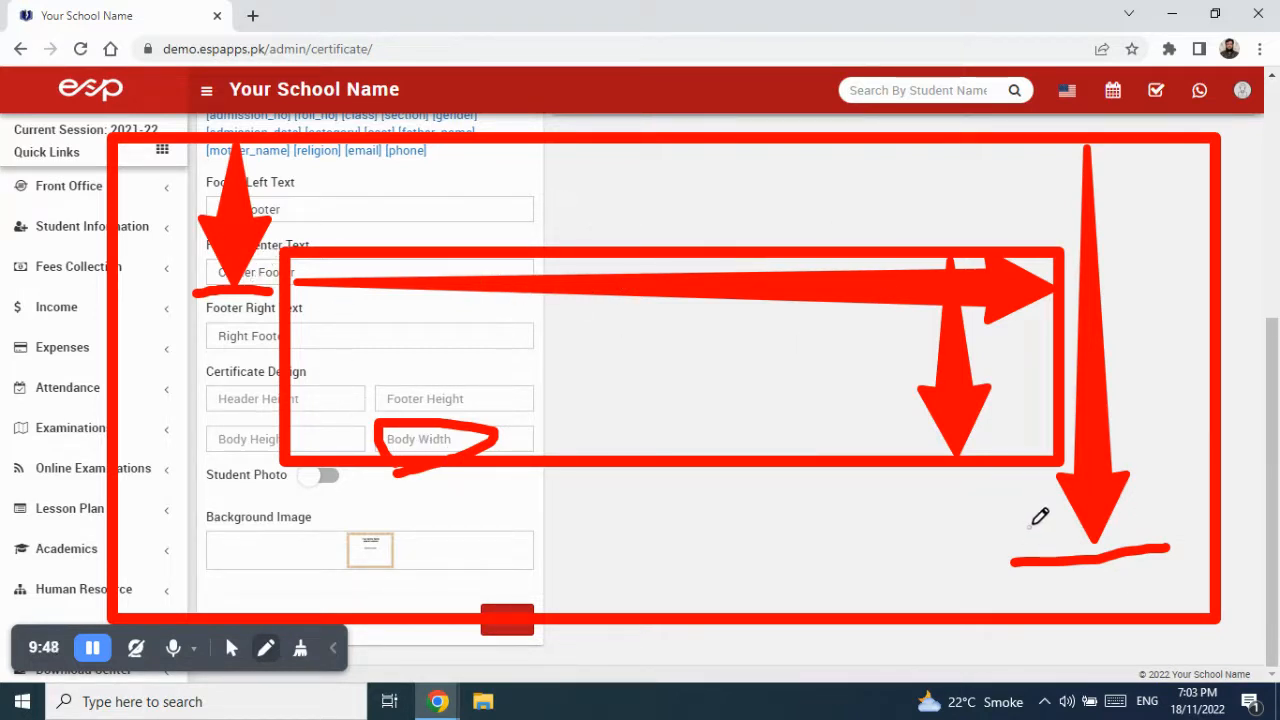
click(300, 648)
click(316, 602)
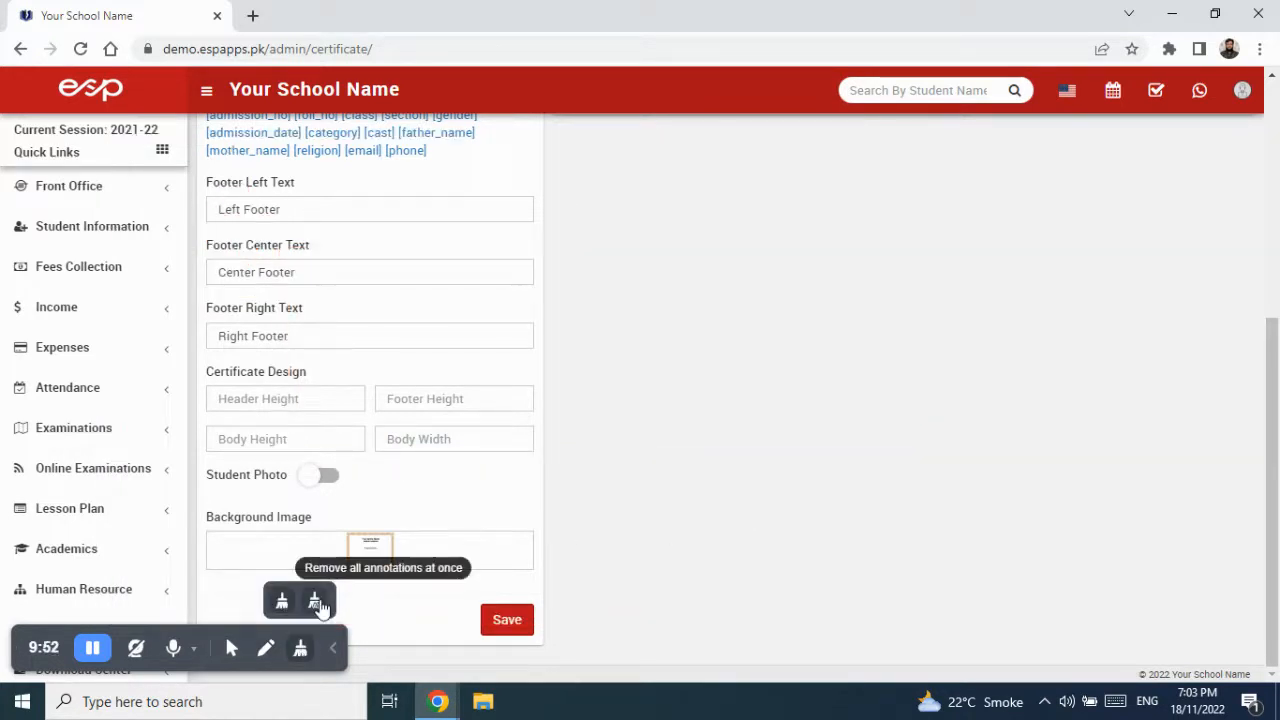
- Enter header height 300, footer height 400, body height 300 and body width 800
click(231, 648)
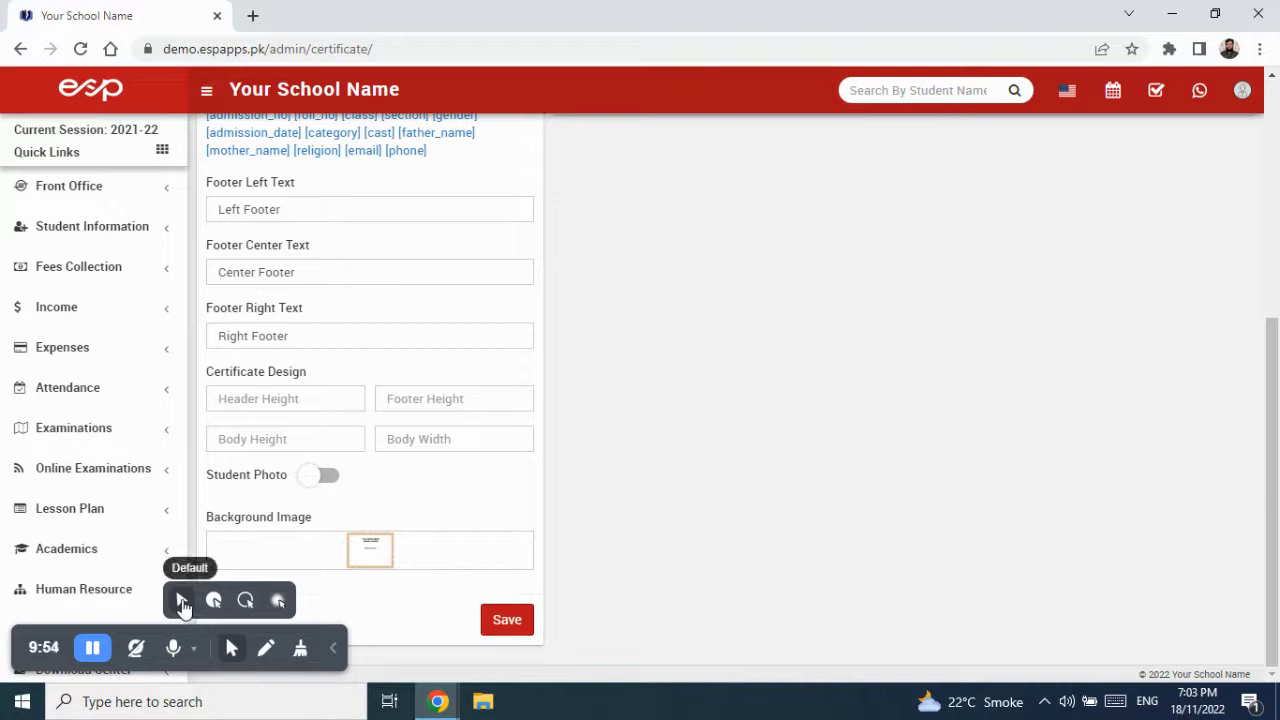
click(312, 403)
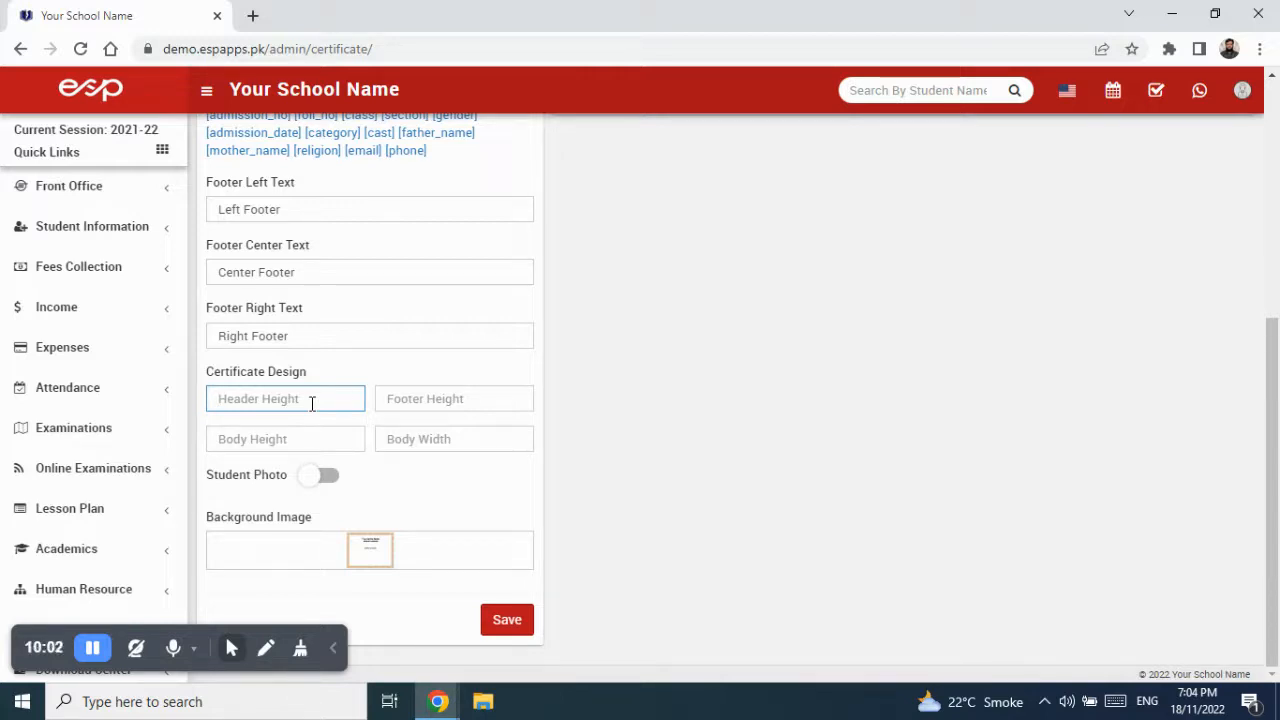
text(300)
click(398, 394)
text(400)
click(220, 442)
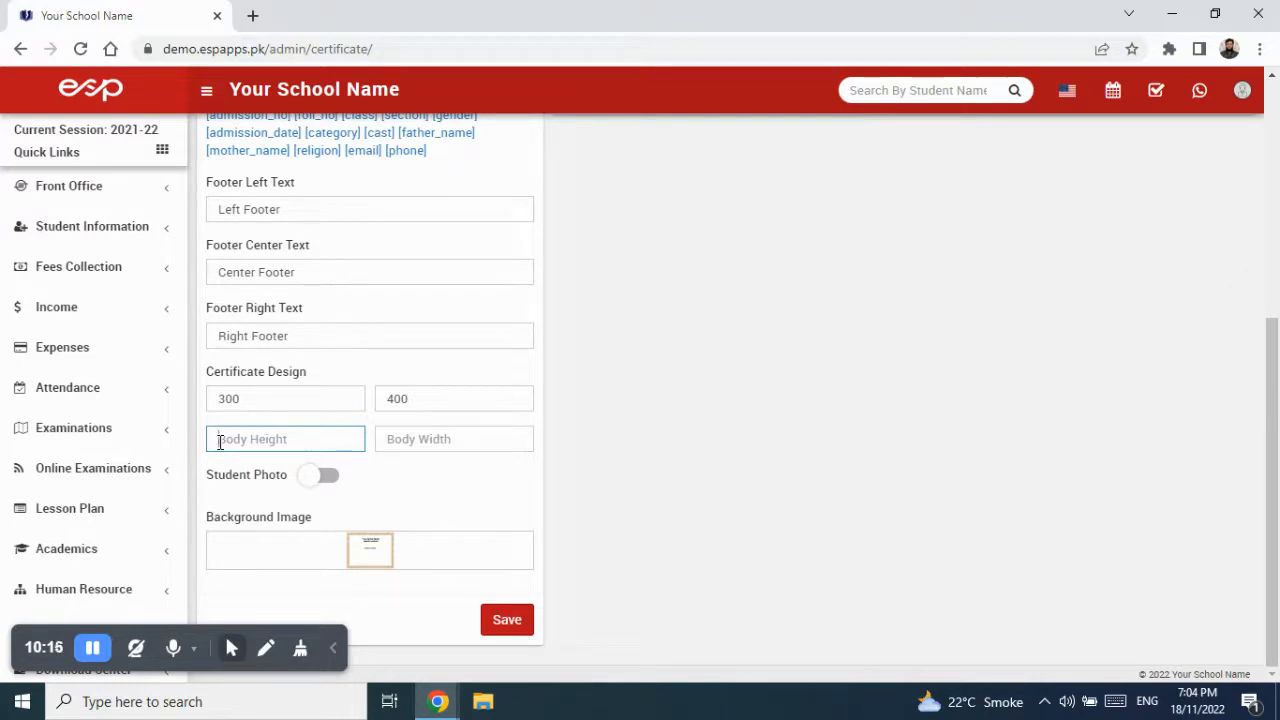
text(1)
click(389, 443)
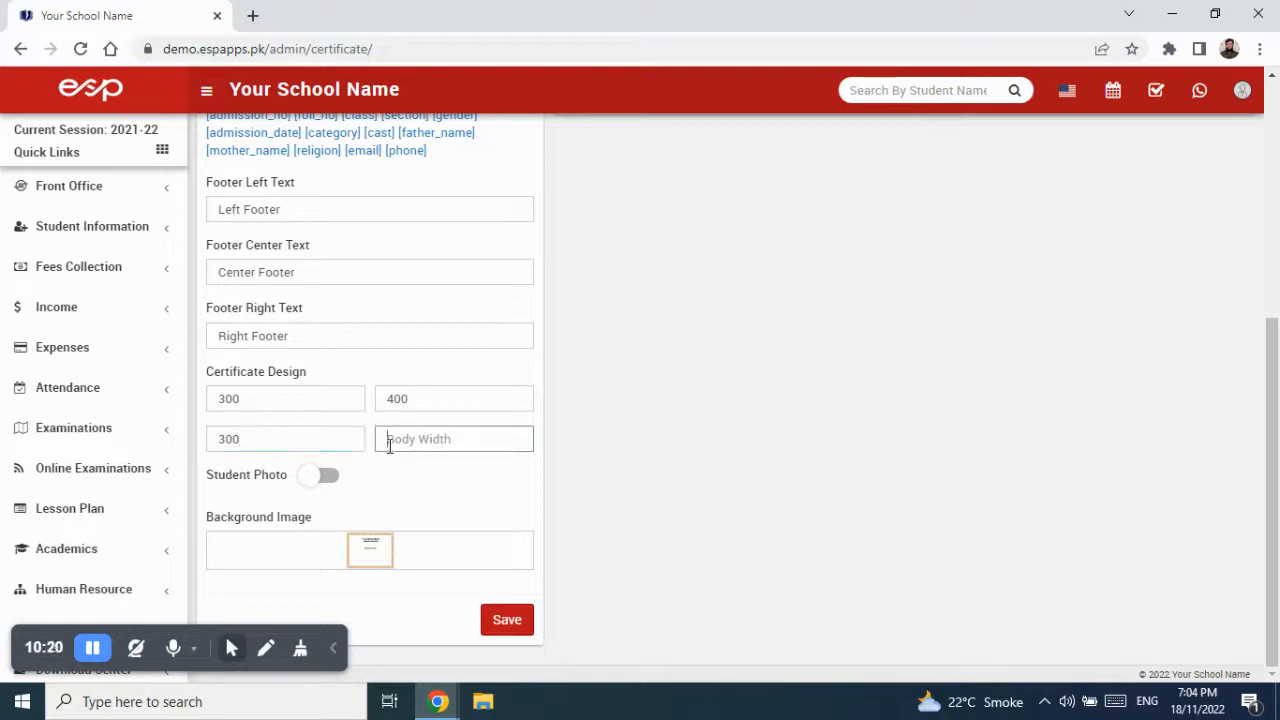
text(3)
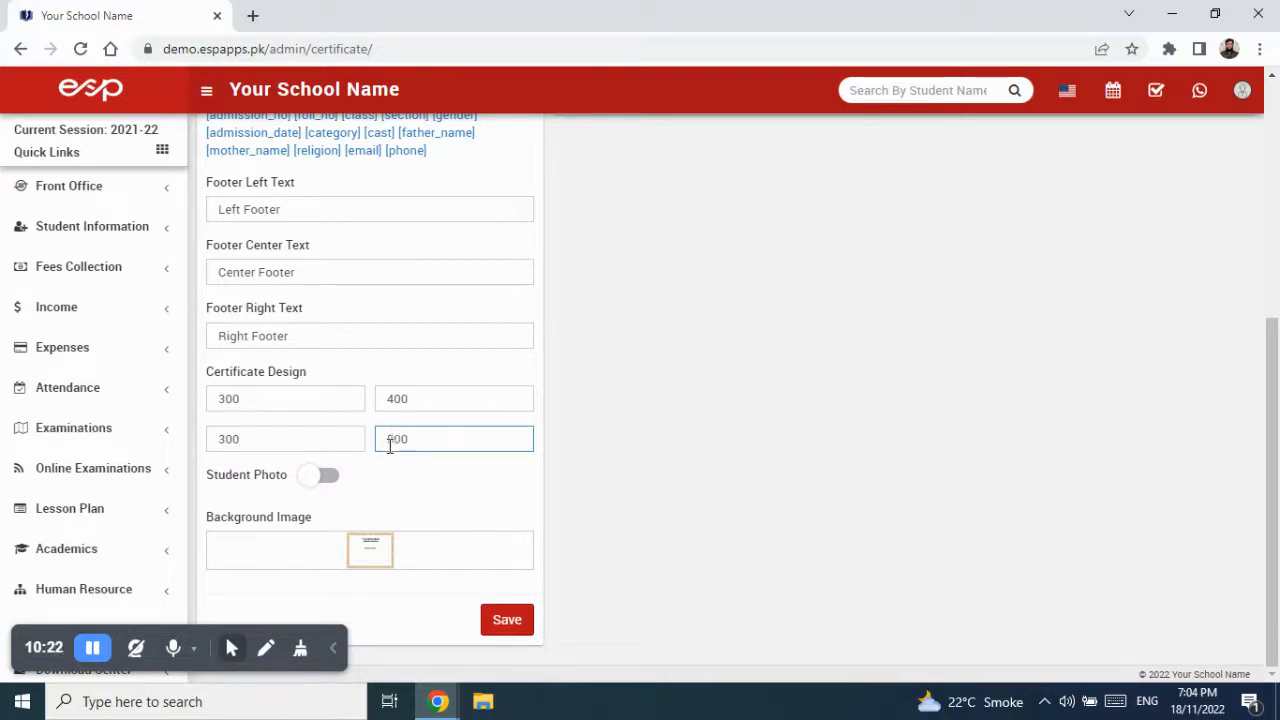
- Switch on the student photo at photo height 250 and save the certificate
click(313, 484)
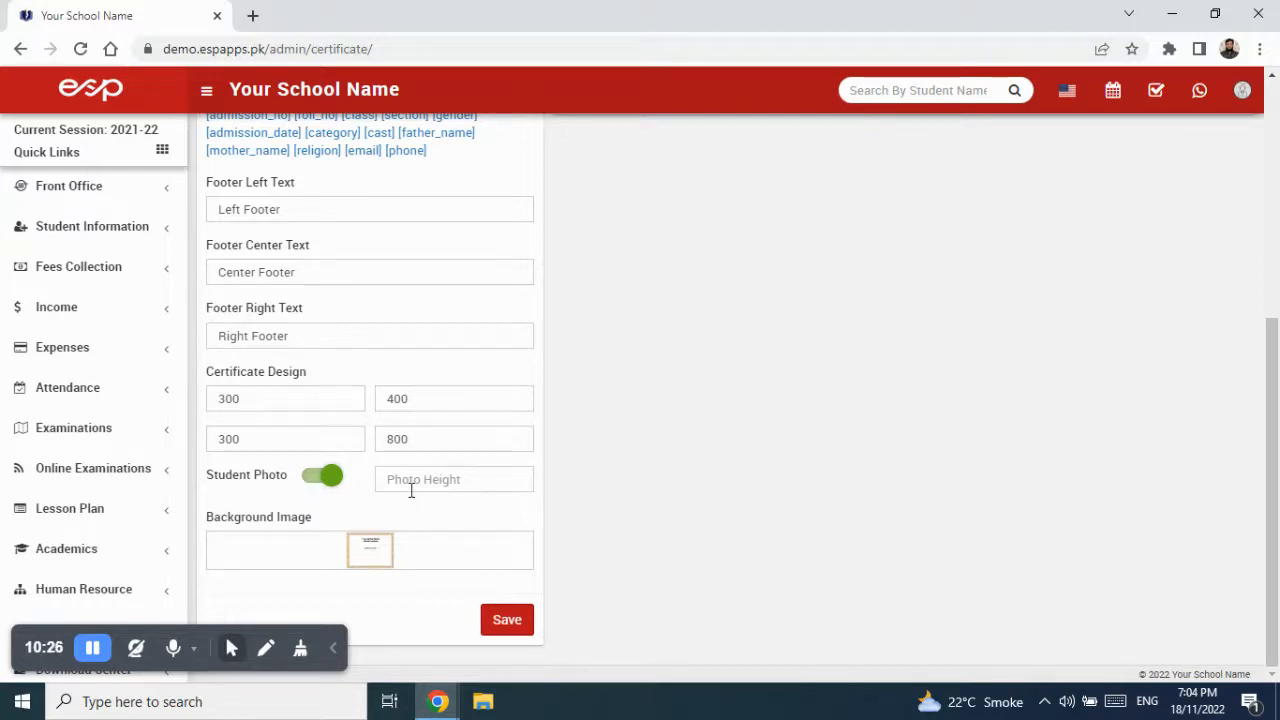
click(474, 480)
text(250)
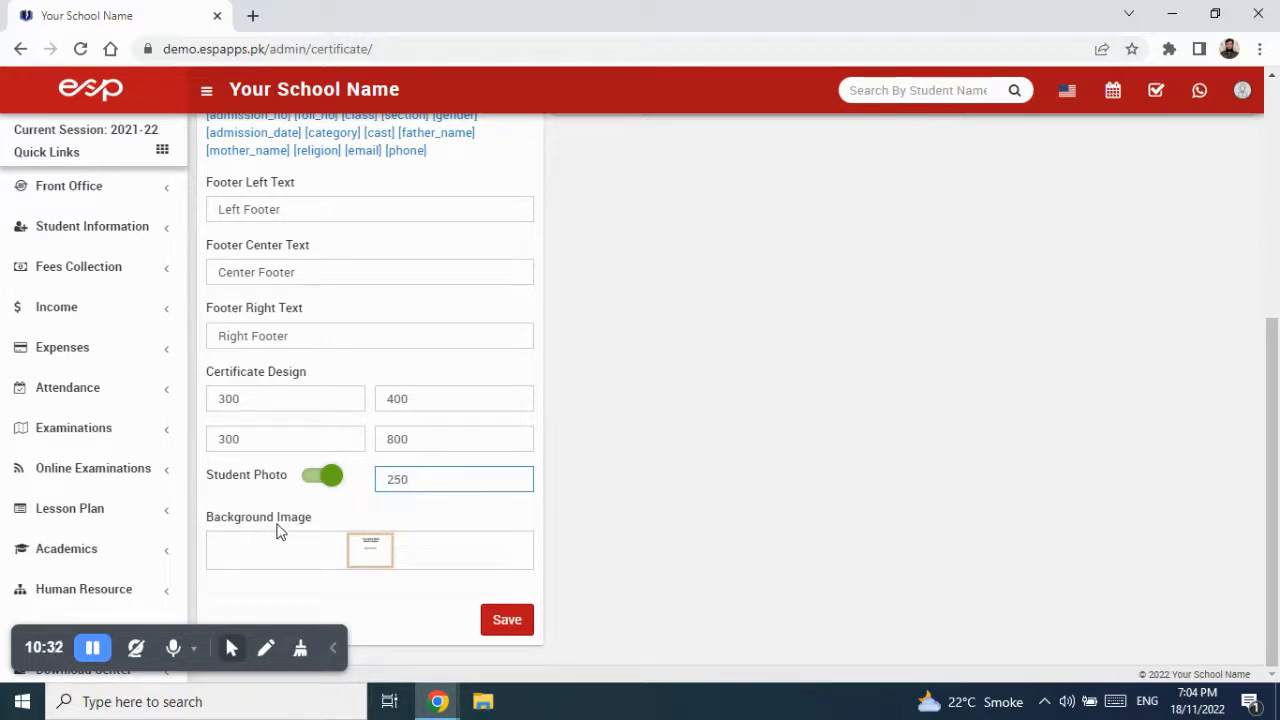
mouse_move(360, 555)
click(509, 622)
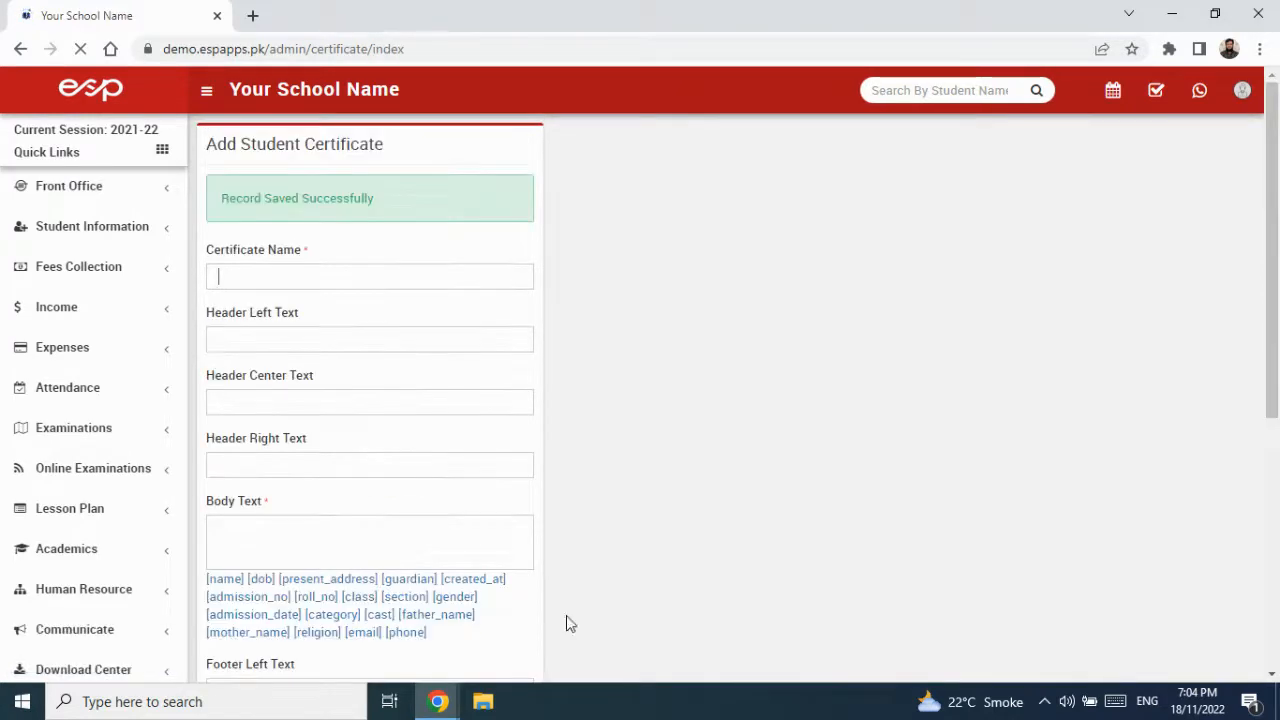
- Review the saved Sample Performance Certificate preview, then close it
drag(224, 203, 375, 200)
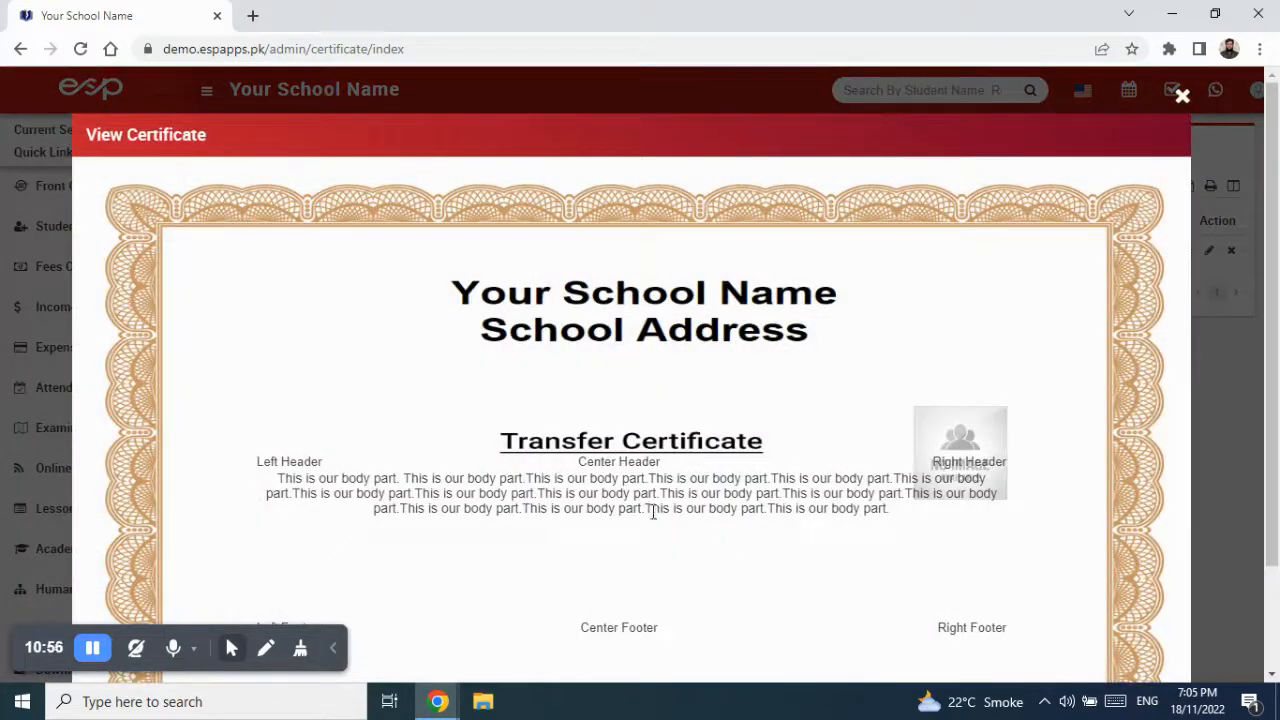
scroll(663, 486, down, 2)
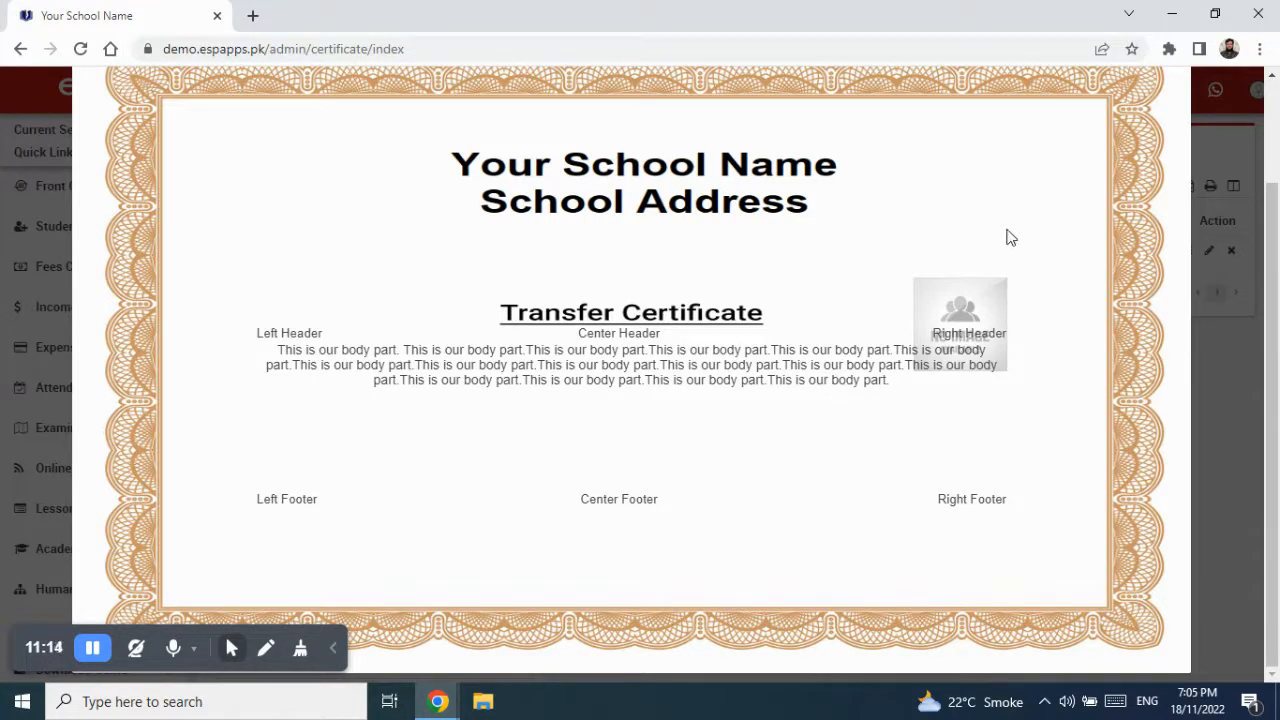
scroll(1060, 190, up, 2)
click(1180, 94)
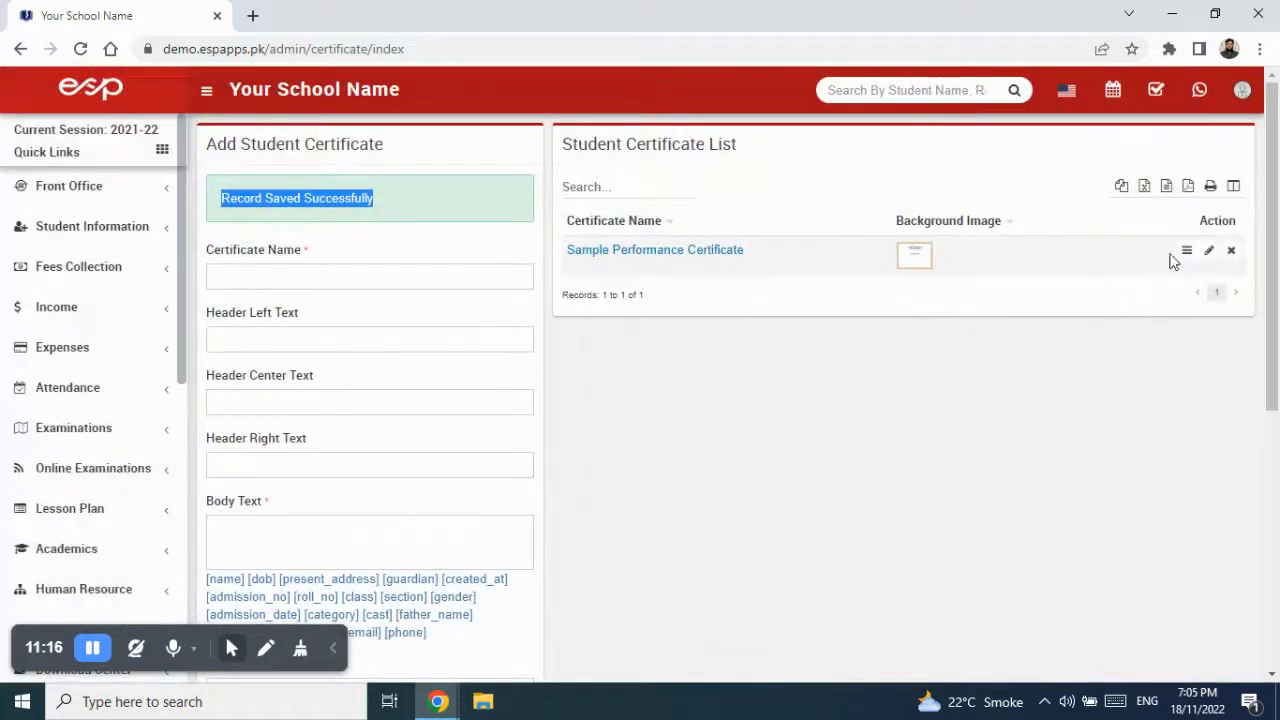
- Open the saved certificate for editing and change the photo height to 200
click(1208, 250)
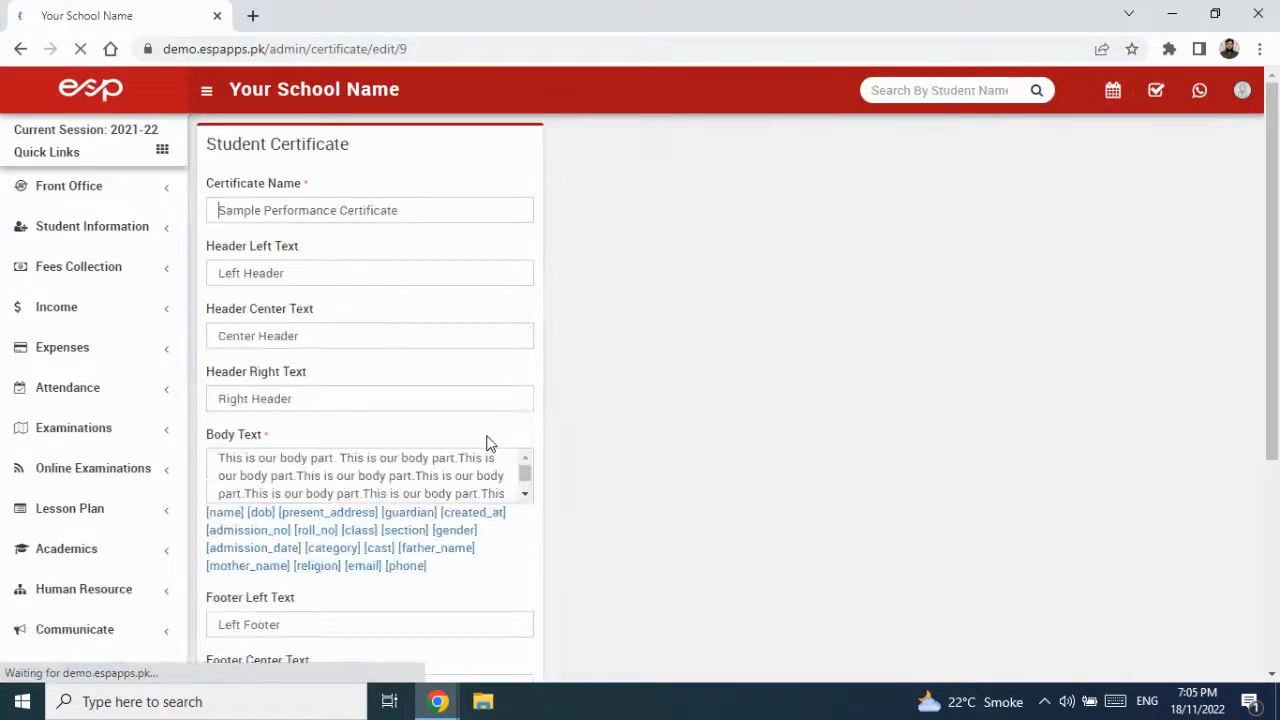
scroll(422, 441, down, 4)
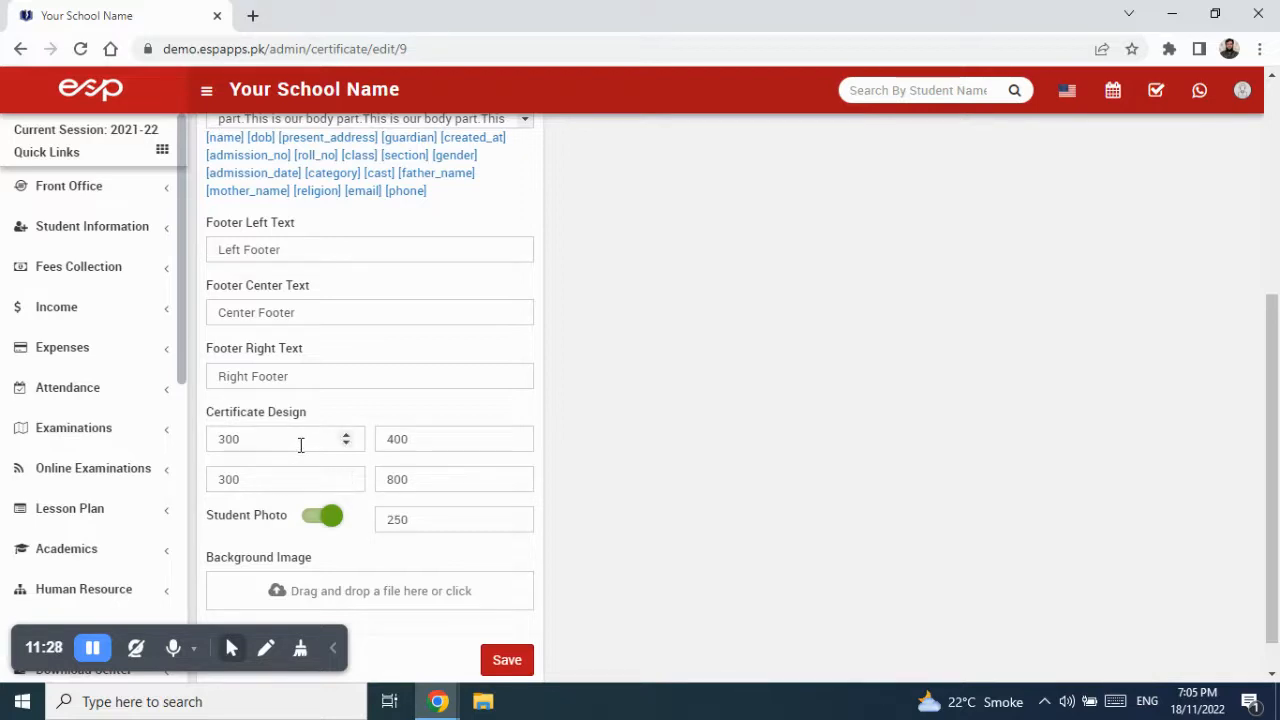
drag(424, 517, 374, 516)
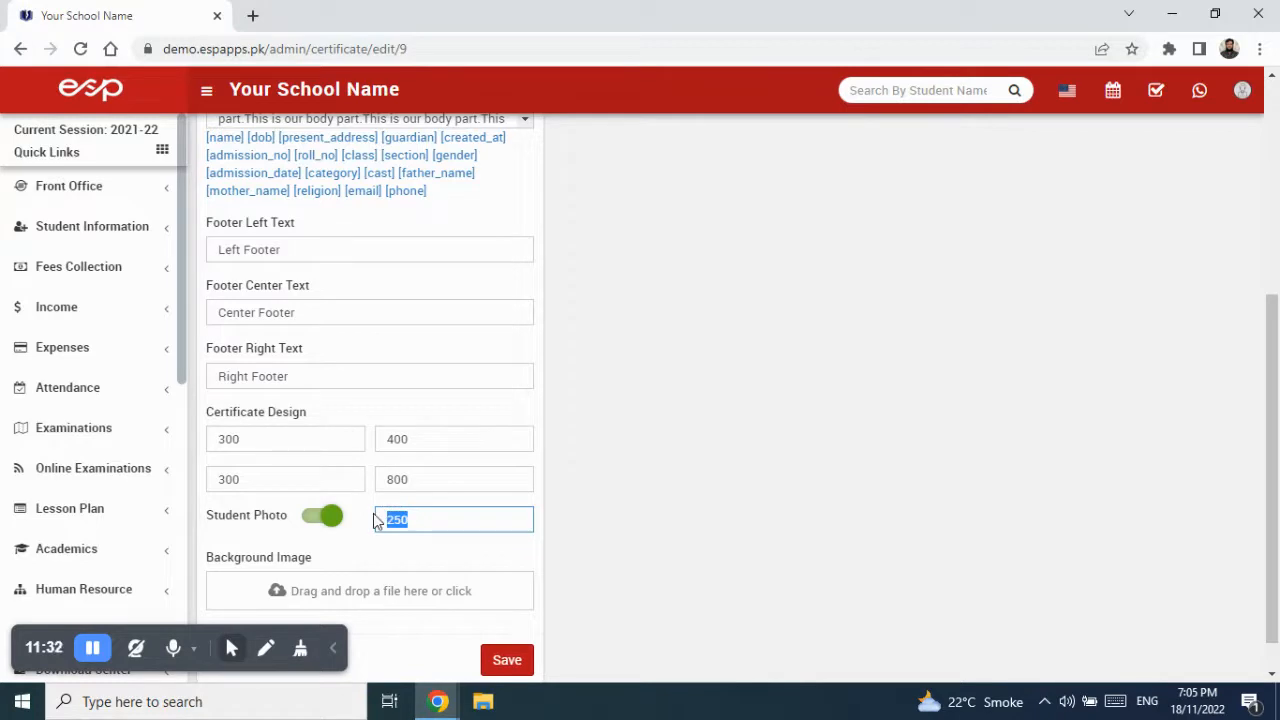
text(200)
- Change the header height to 350 and keep the footer height at 400
drag(291, 442, 203, 443)
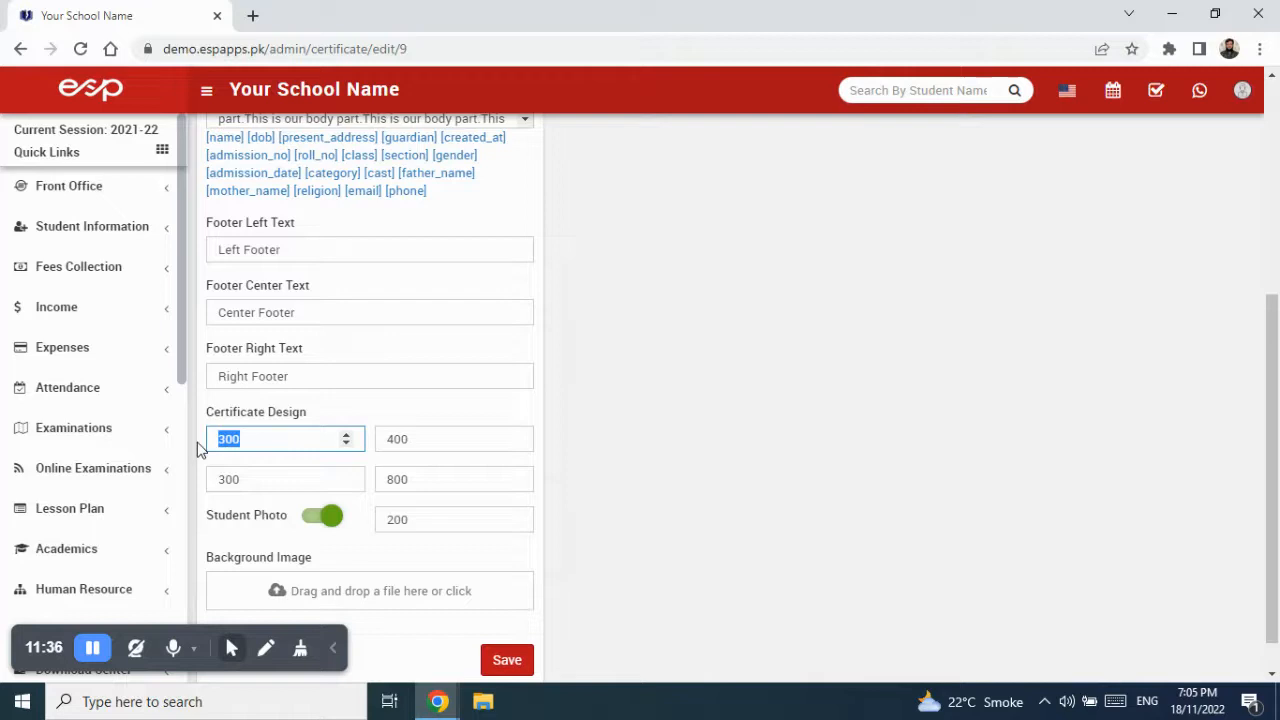
key(BackSpace)
text(35)
key(Tab)
key(BackSpace)
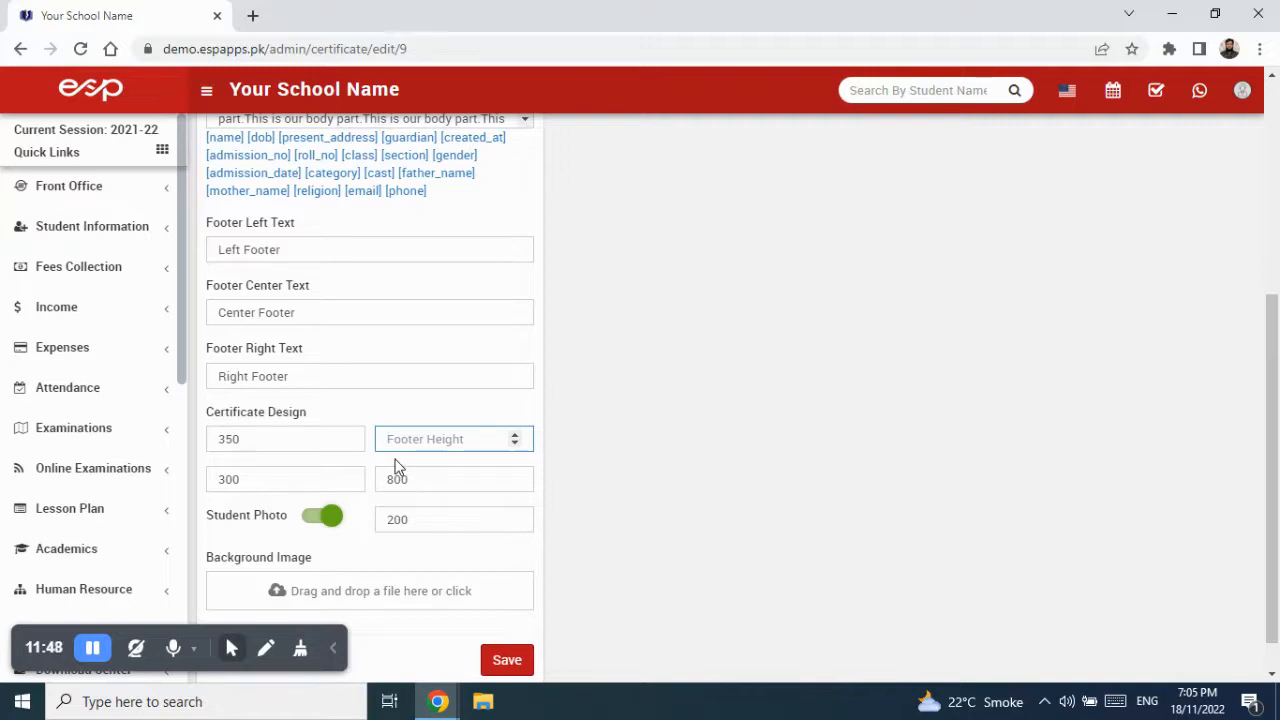
text(400)
- Set the body to 400 high by 700 wide and save the updated sizes
key(Tab)
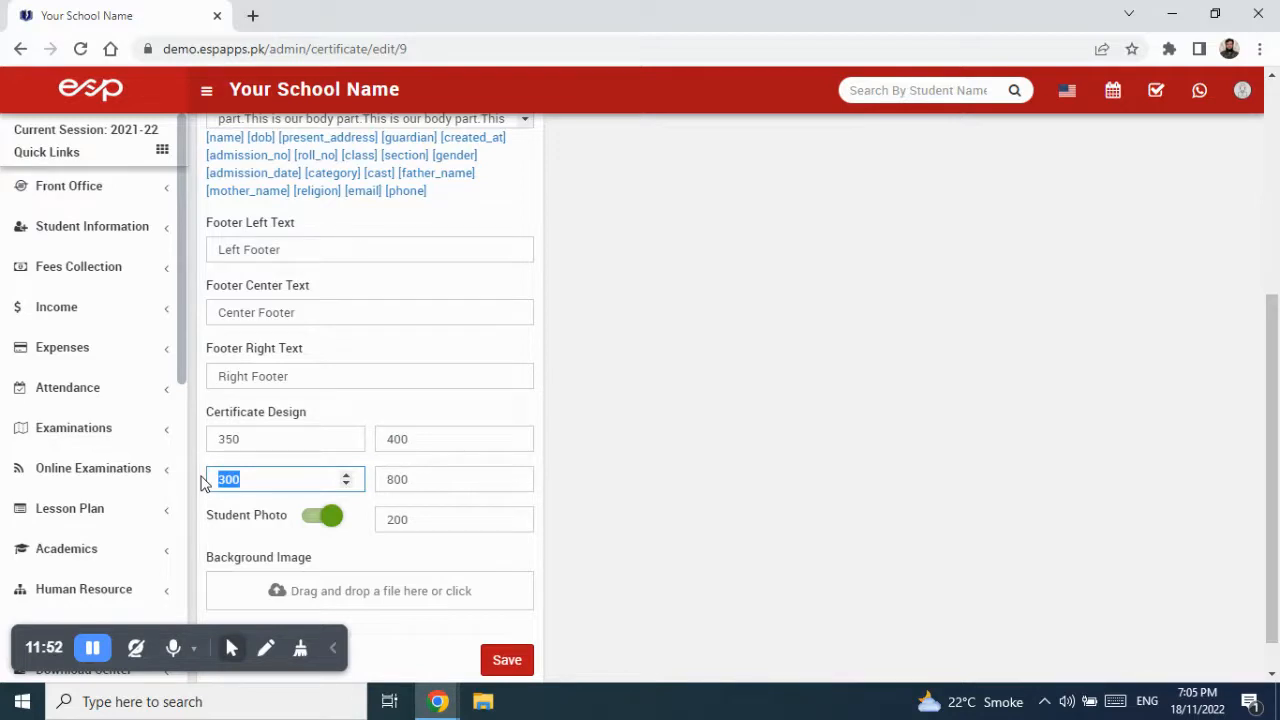
key(BackSpace)
text(4)
drag(405, 479, 374, 487)
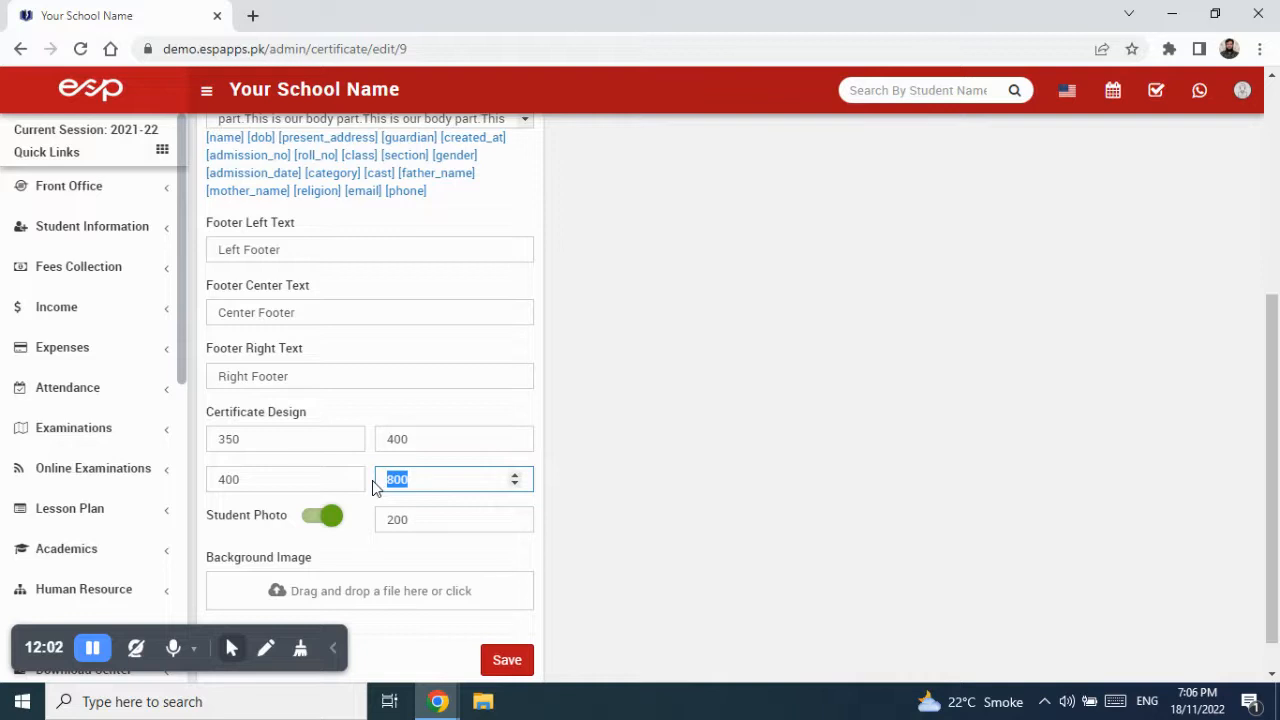
key(BackSpace)
text(7)
click(507, 662)
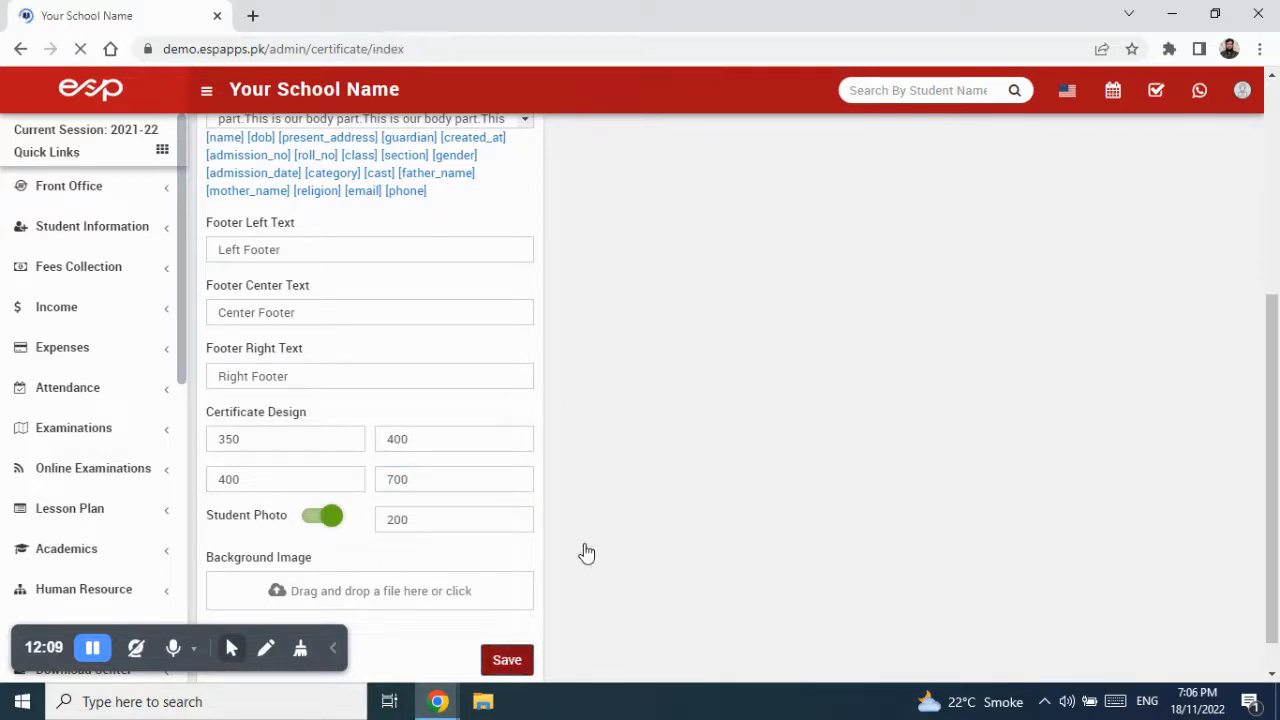
- Check the updated certificate preview, then reopen the certificate's edit form
click(1188, 255)
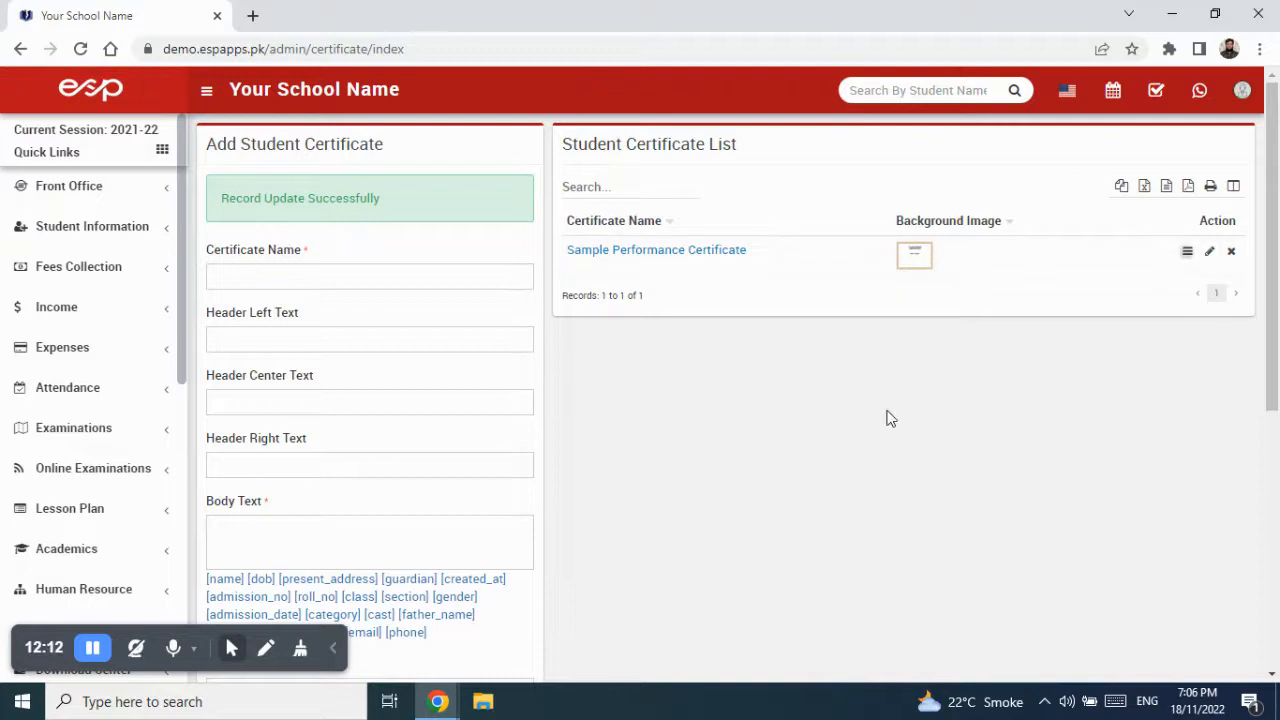
scroll(778, 472, down, 2)
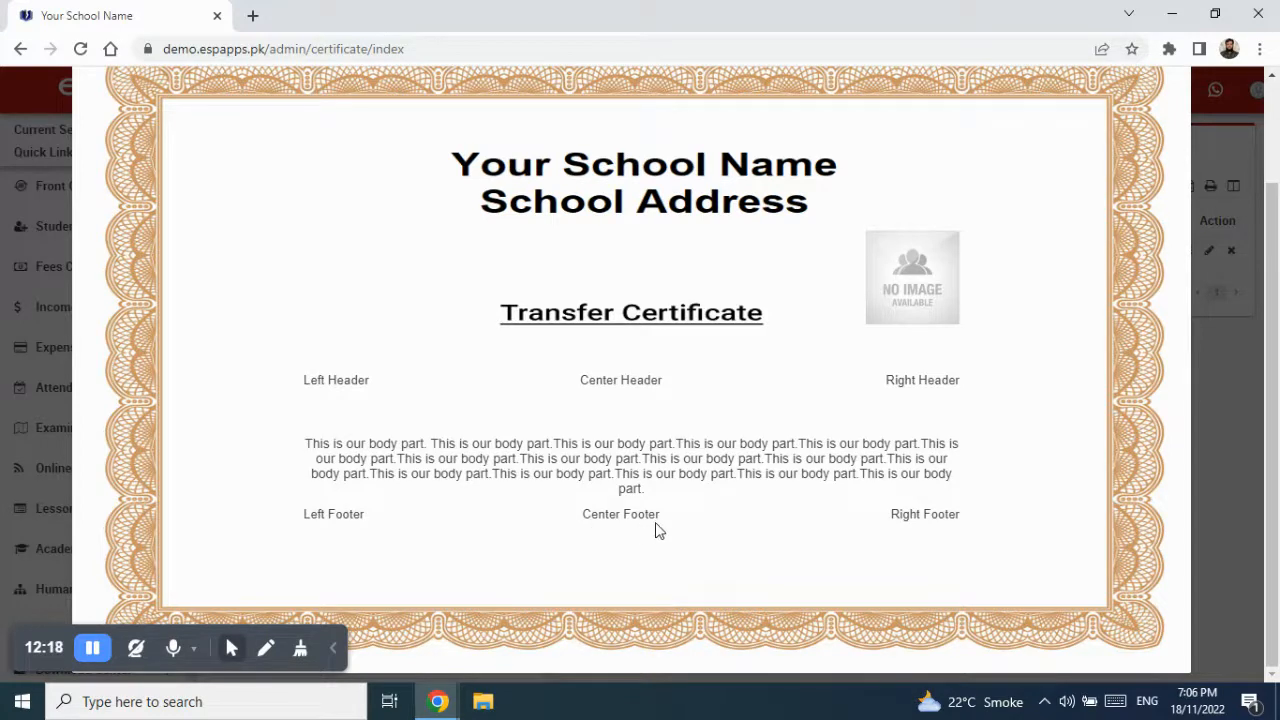
scroll(660, 528, up, 2)
click(1180, 92)
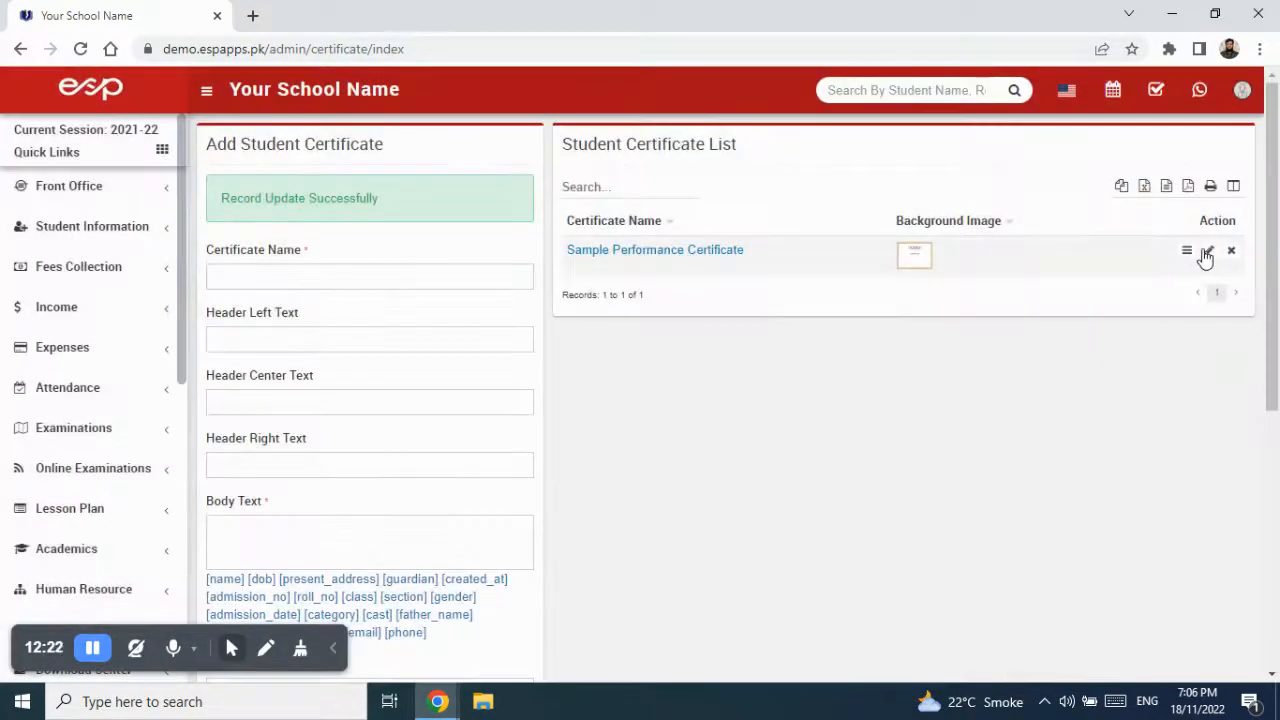
click(1208, 252)
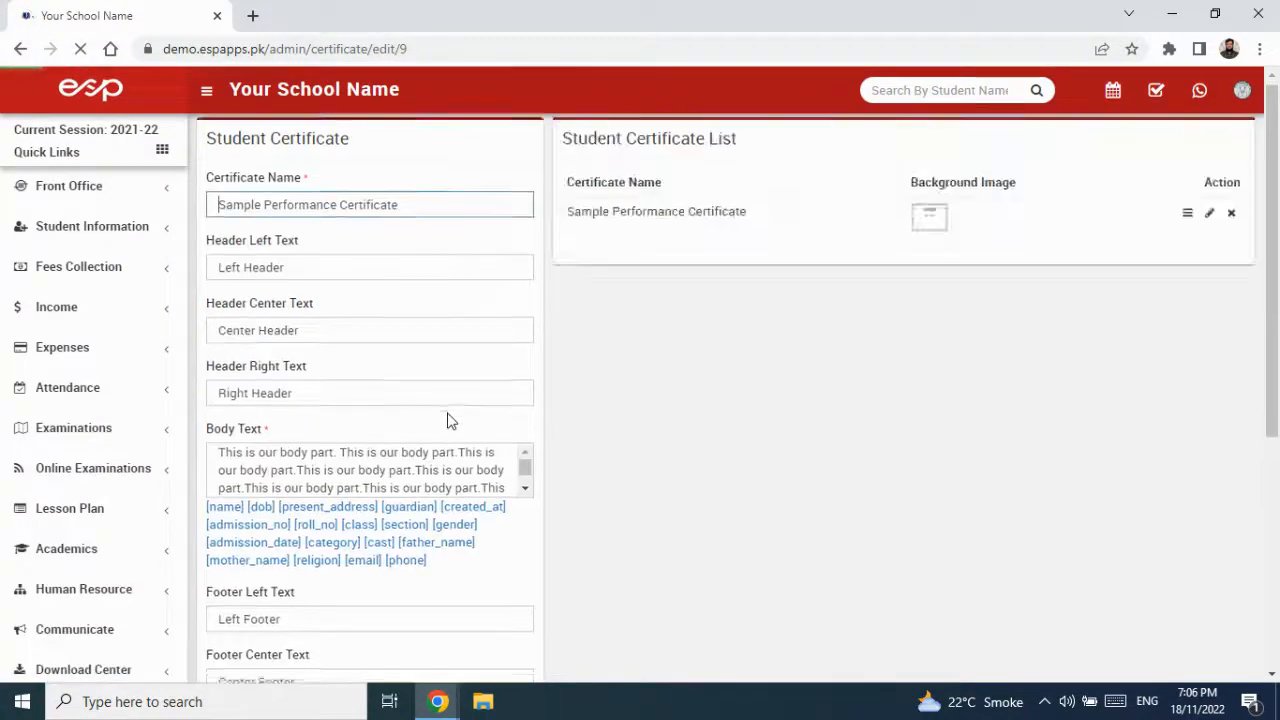
scroll(400, 450, down, 4)
- Keep body height 400, change footer height to 450, and save
click(274, 438)
drag(236, 438, 212, 436)
key(BackSpace)
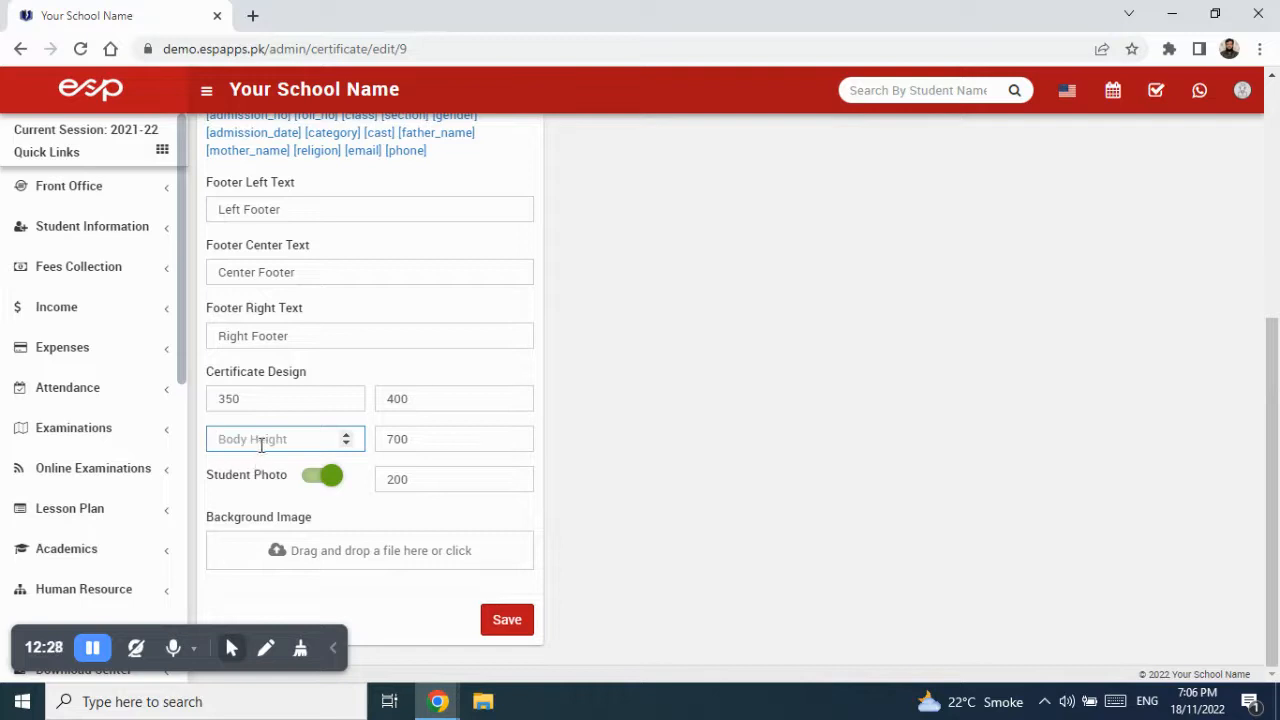
text(400)
double_click(512, 398)
key(BackSpace)
text(450)
click(506, 624)
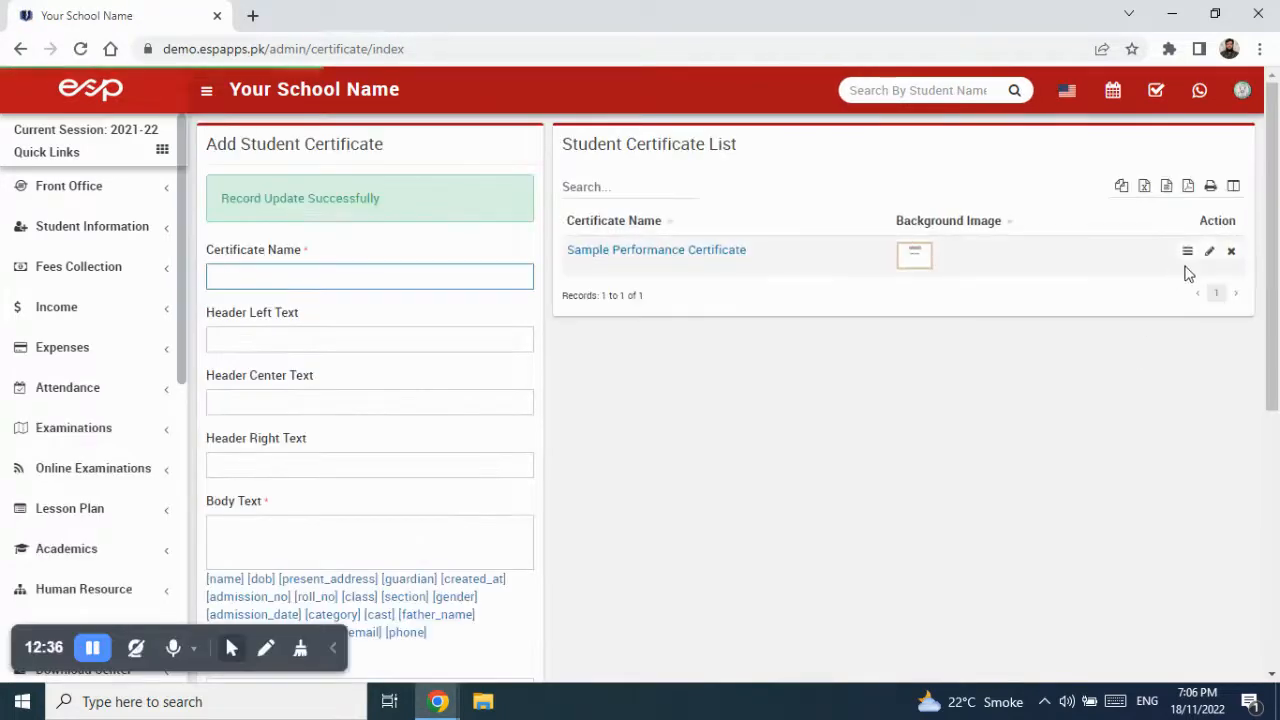
- Preview the certificate to check the lower footer texts, then close the preview
click(1187, 251)
scroll(760, 451, down, 1)
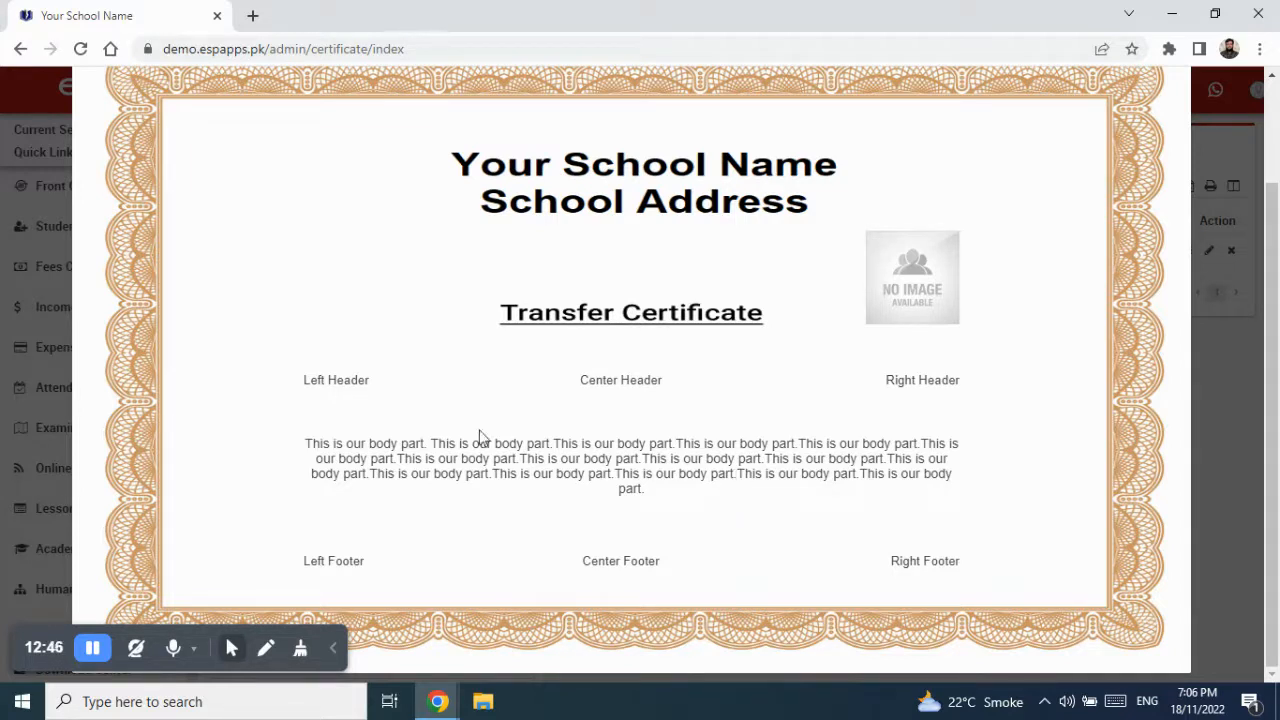
drag(328, 381, 638, 519)
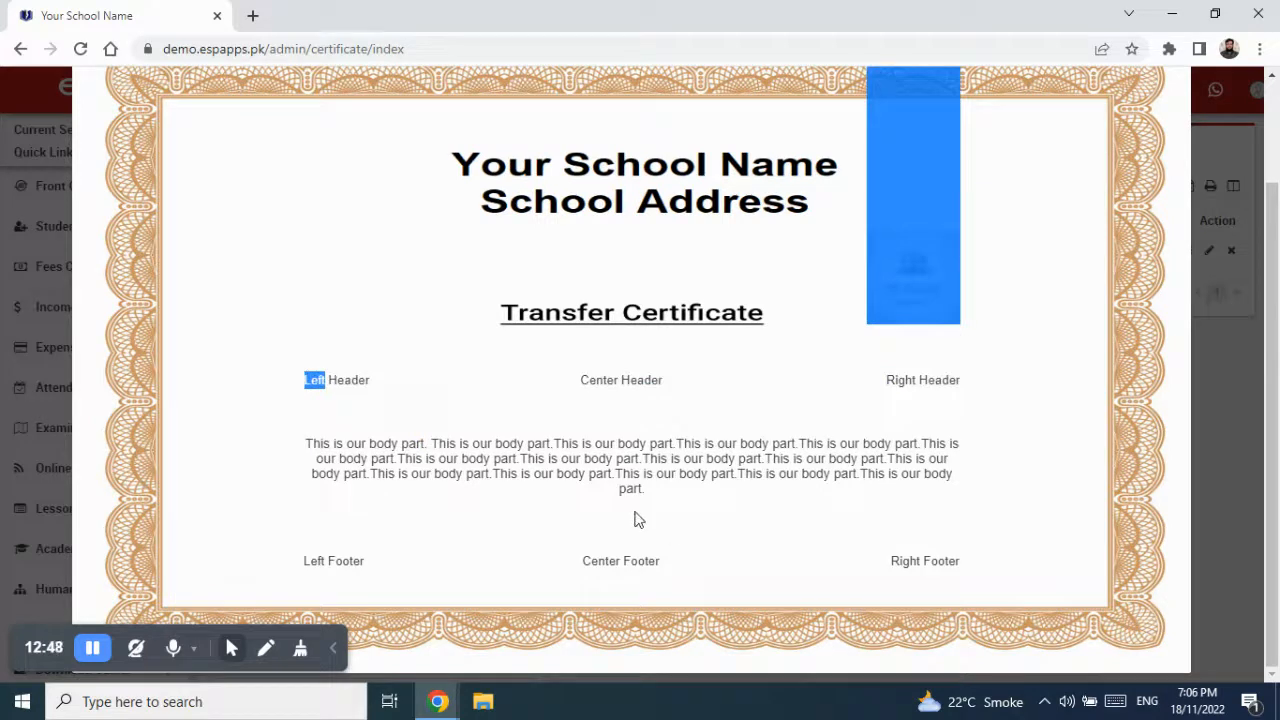
scroll(1143, 177, up, 3)
click(1182, 104)
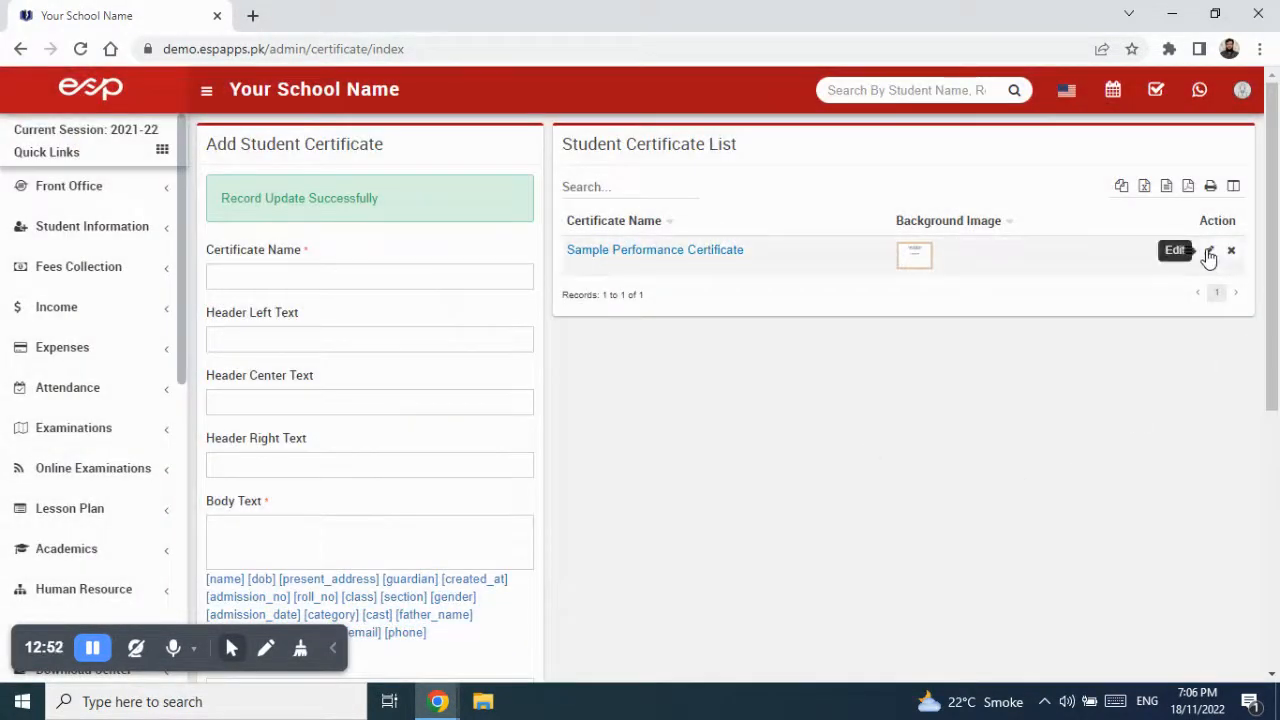
- Reopen the certificate and set the left header to 'Ref. No. ____________'
click(1208, 253)
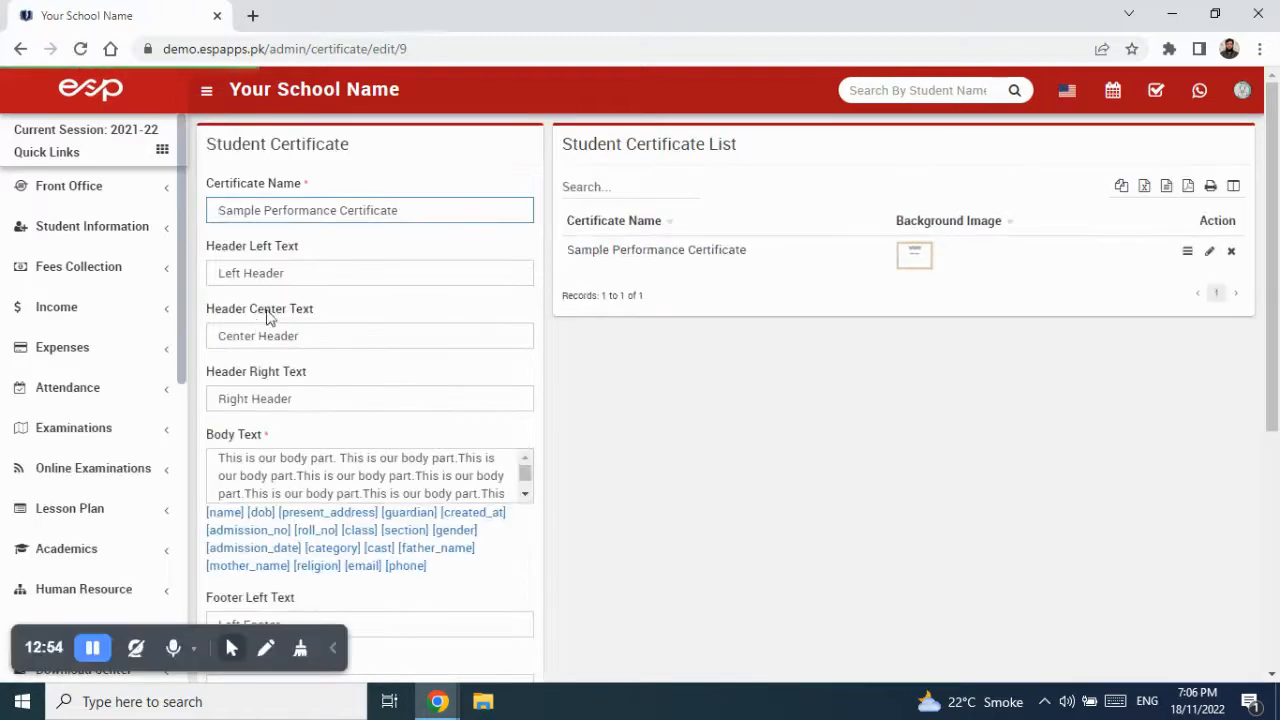
drag(323, 271, 197, 276)
key(BackSpace)
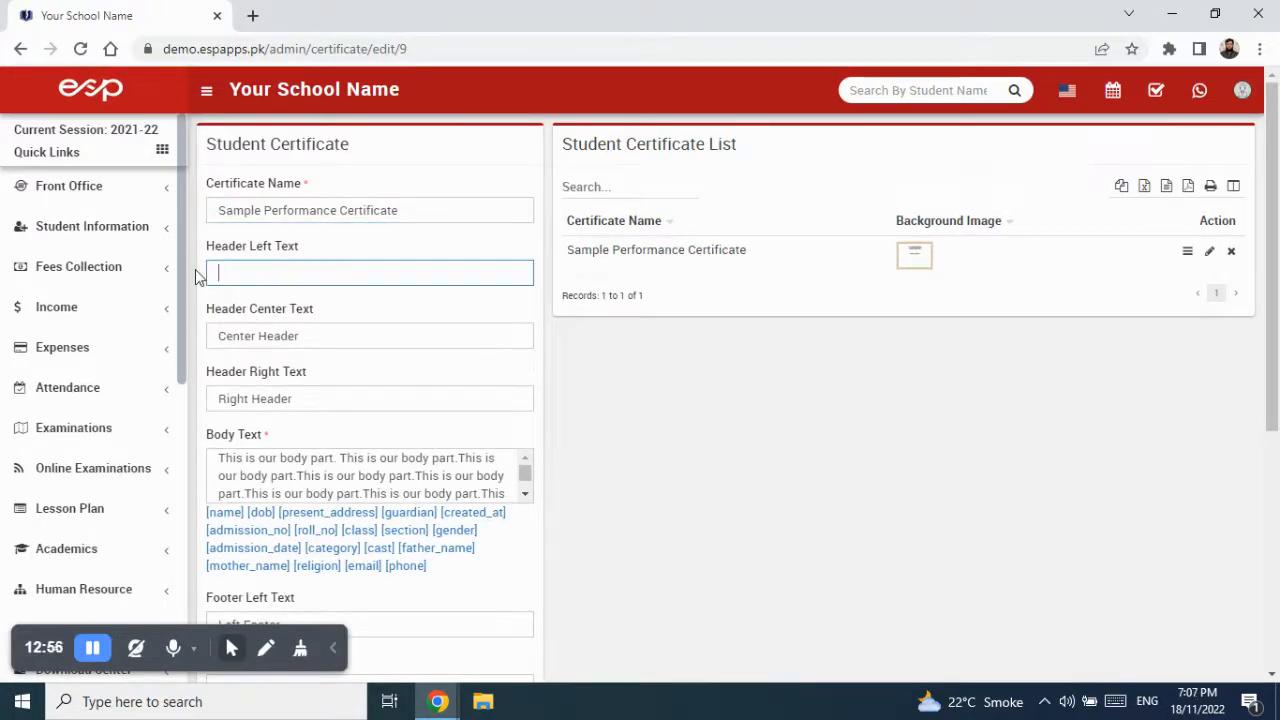
text(Ref. No.)
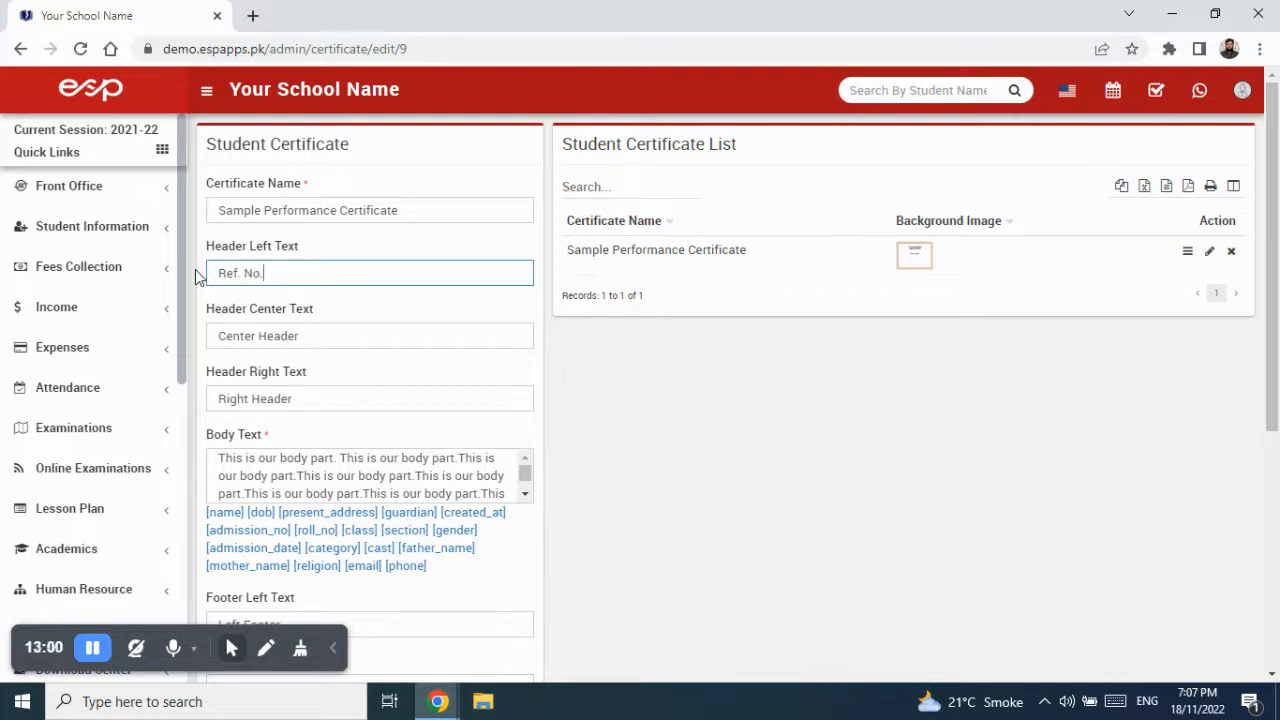
text( ____________)
- Set the centre header to 'To Whom It May Concern' and the right header to 'Date: ____________'
drag(305, 337, 195, 346)
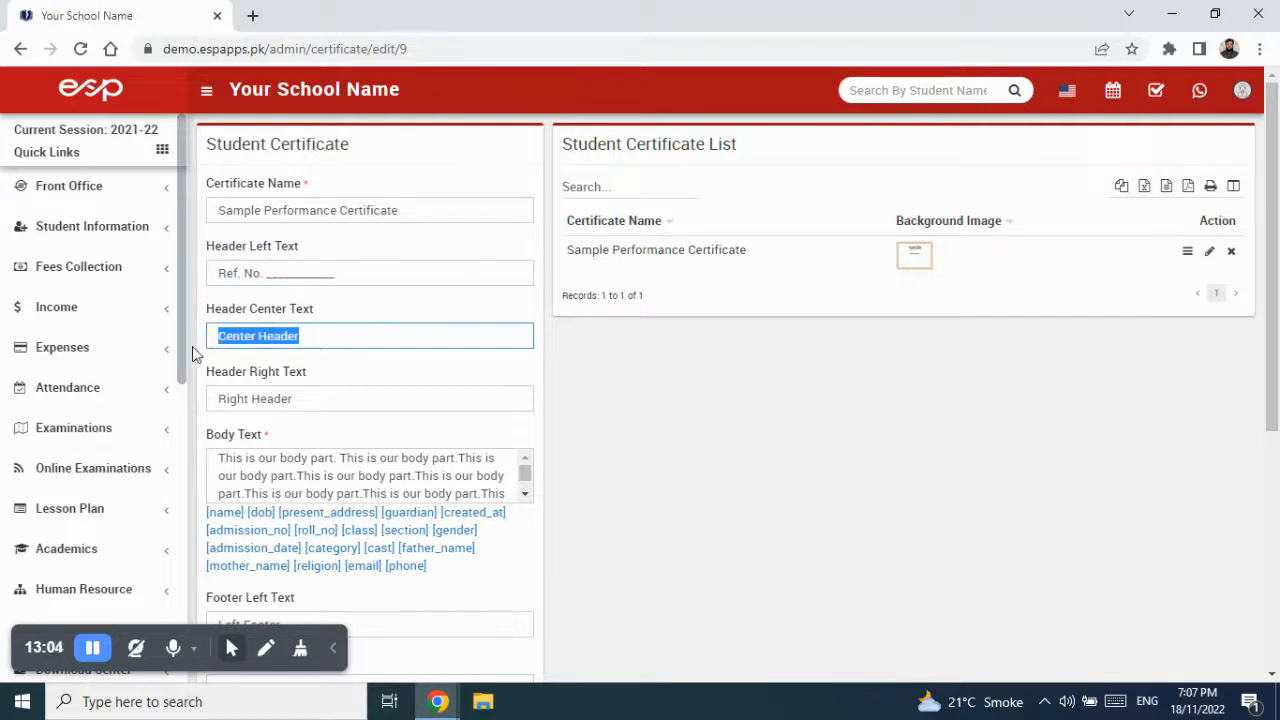
text(To Whom )
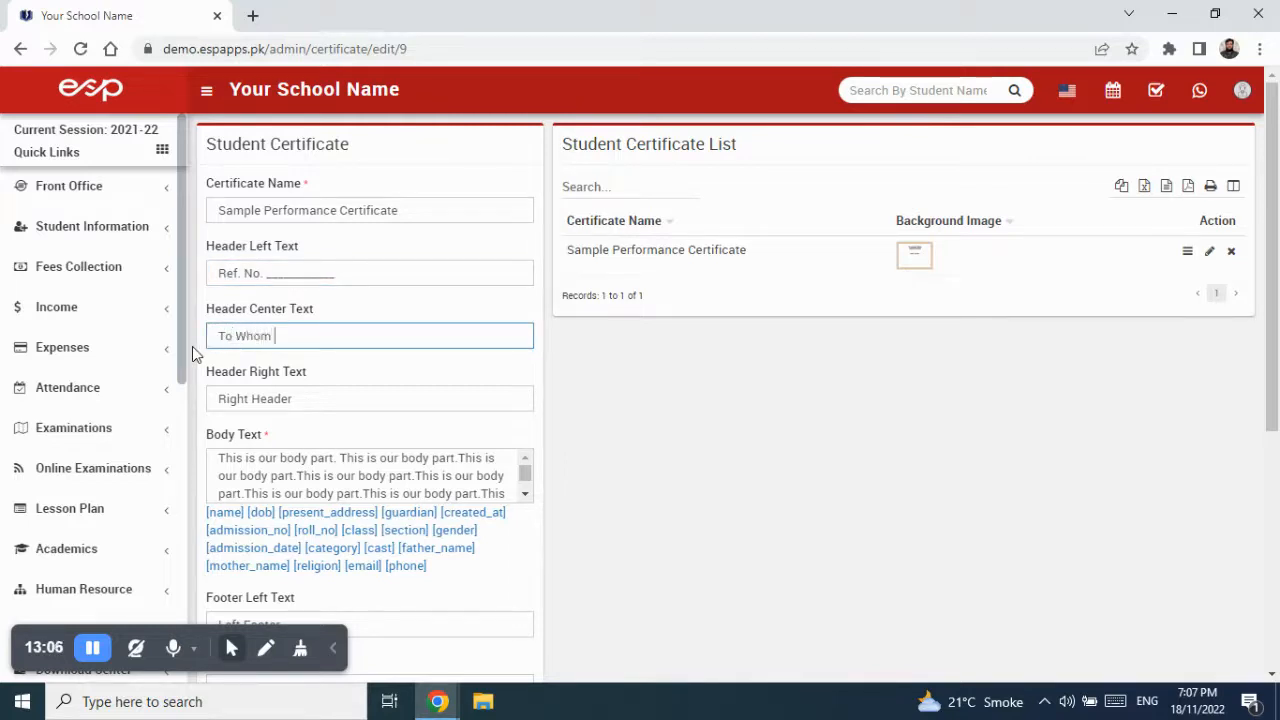
text(It May Concern)
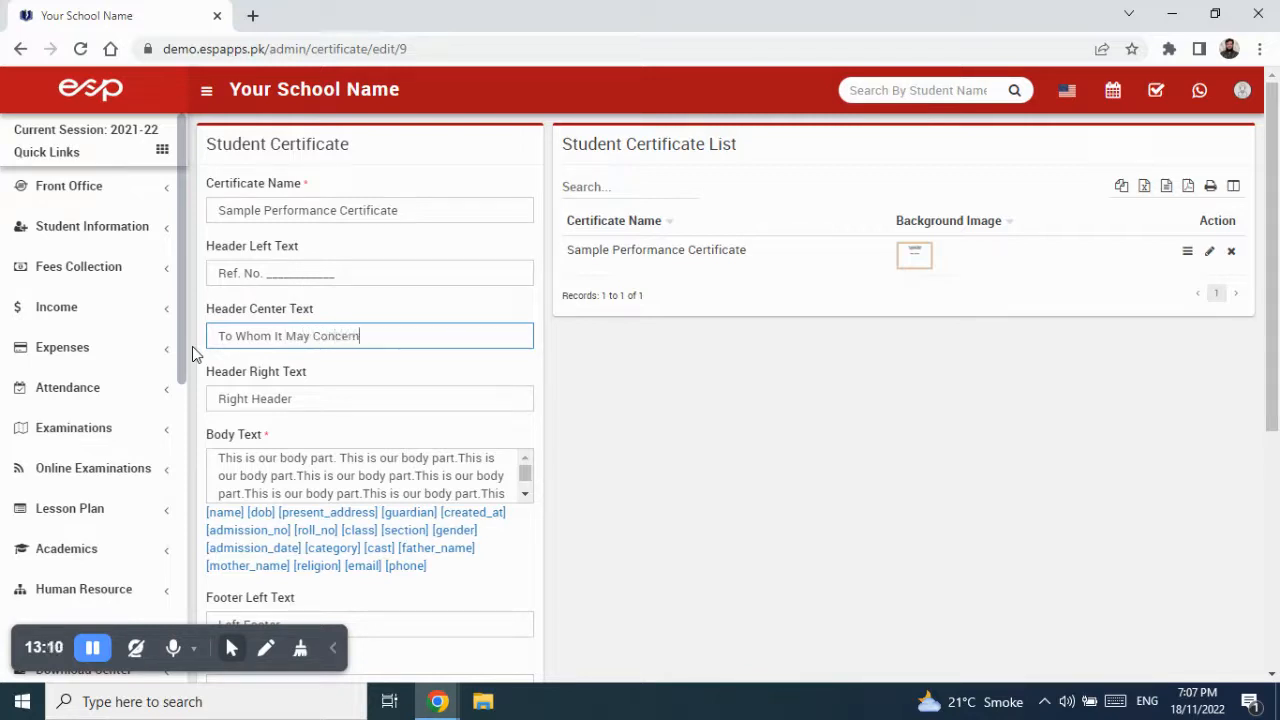
drag(311, 401, 218, 400)
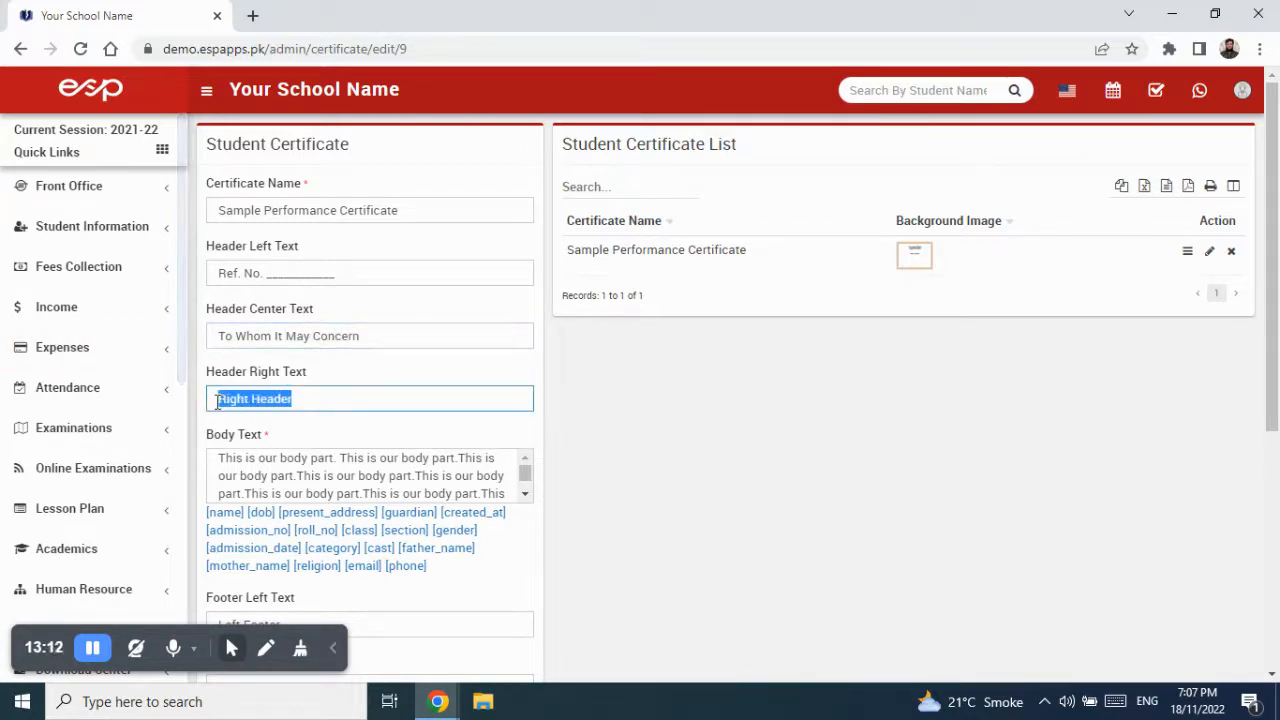
text(Date: )
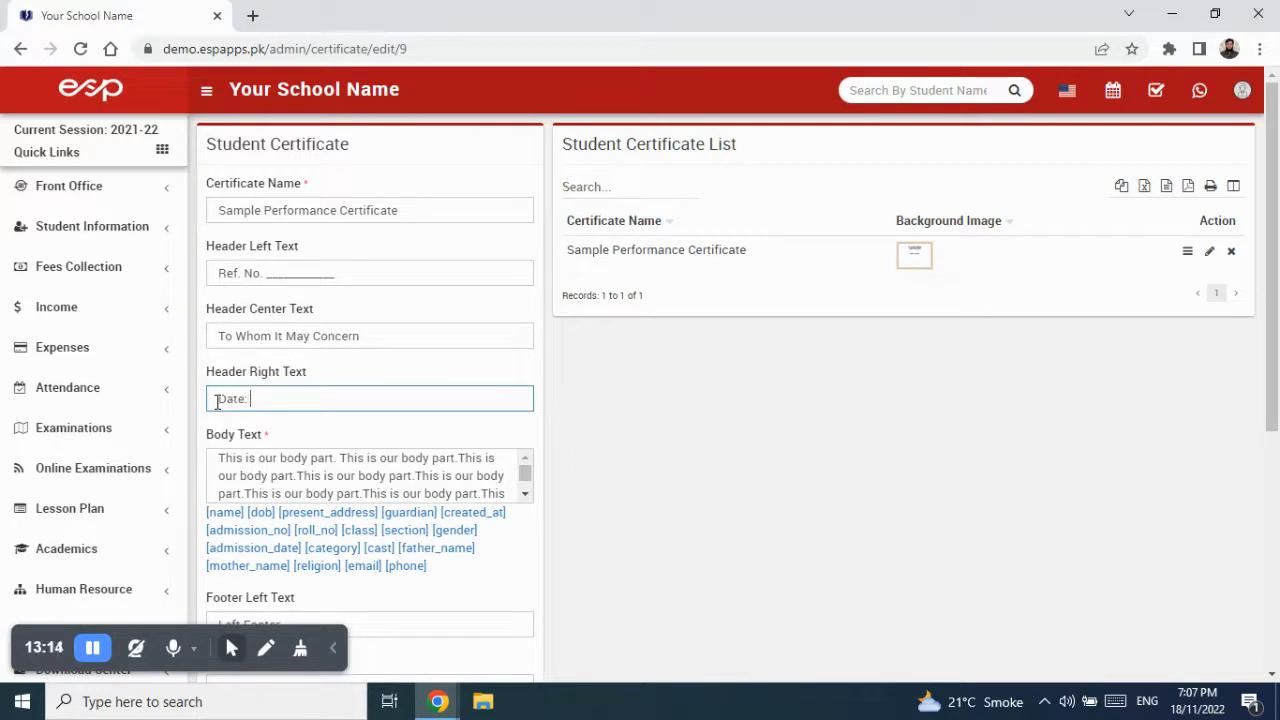
text(____________)
scroll(230, 415, down, 3)
scroll(320, 311, up, 1)
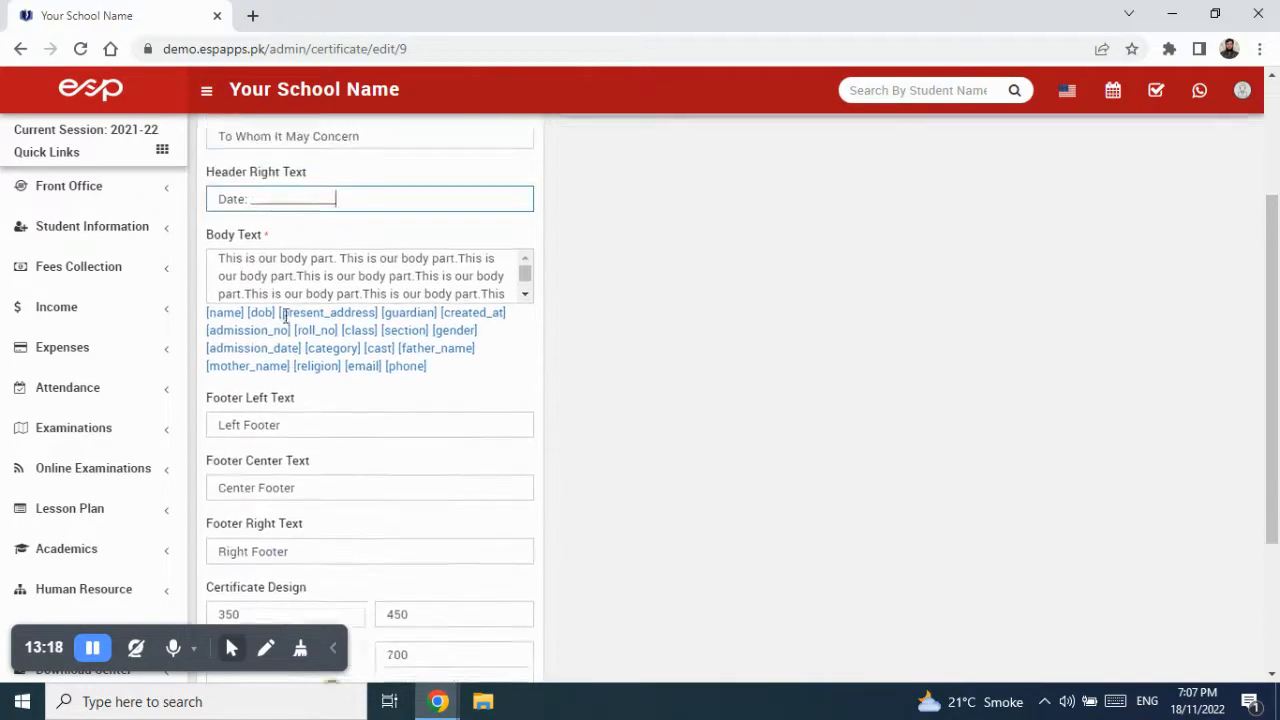
drag(222, 270, 470, 327)
- Replace the body with 'This is to certify that Mr. …' plus the student's name, father's name, admission No. 100, Roll No. 25, address, Class 1 Section A and Religion Islam
key(BackSpace)
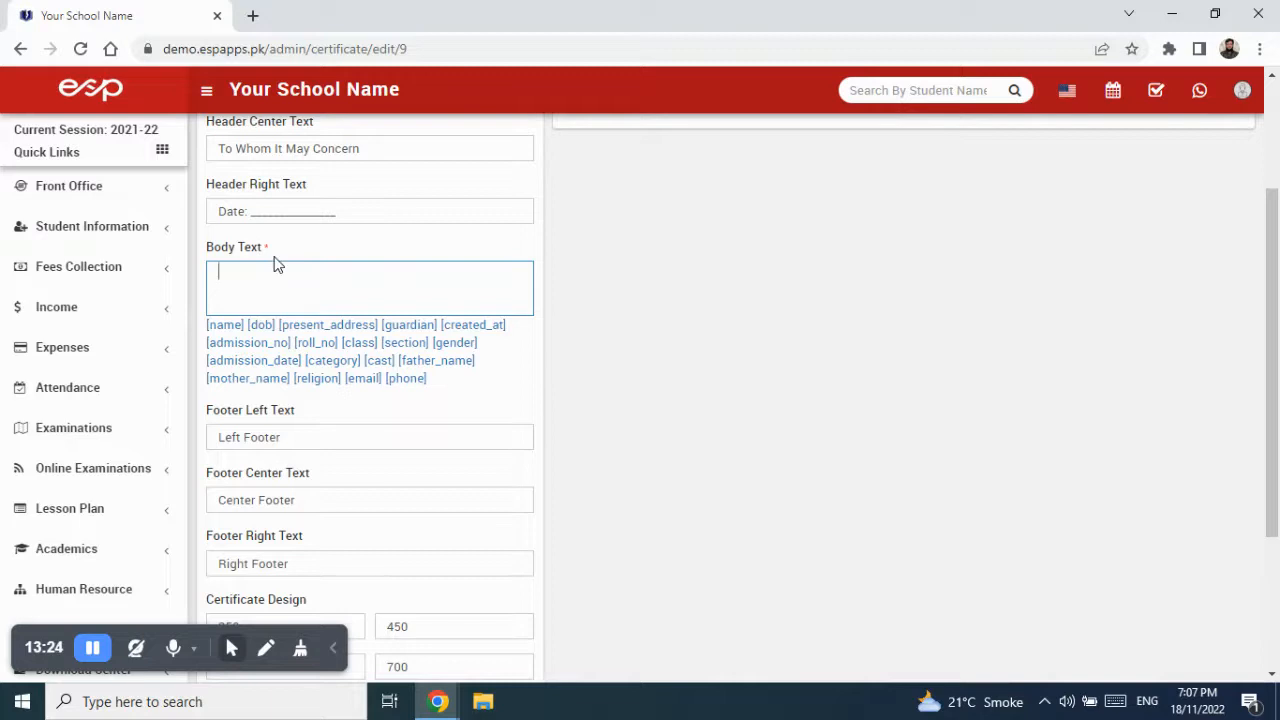
text(This is to certify that Mr. muh)
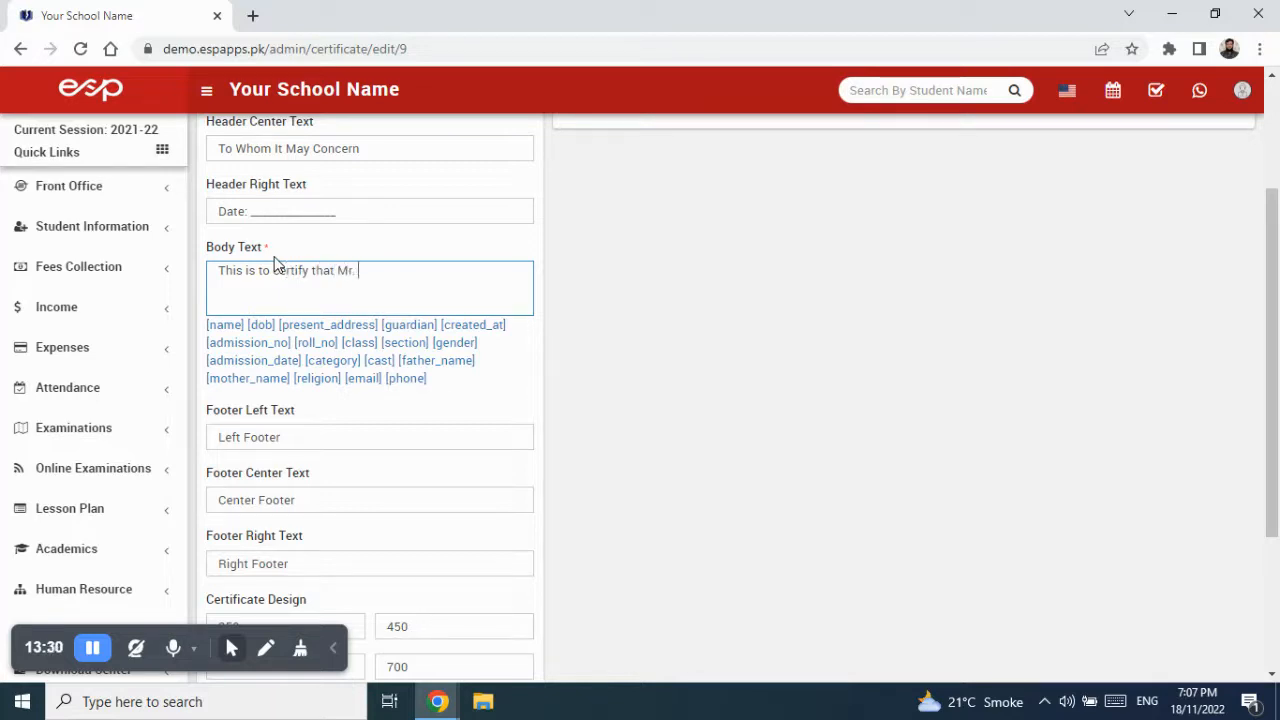
key(BackSpace)
key(BackSpace)
key(BackSpace)
key(BackSpace)
key(BackSpace)
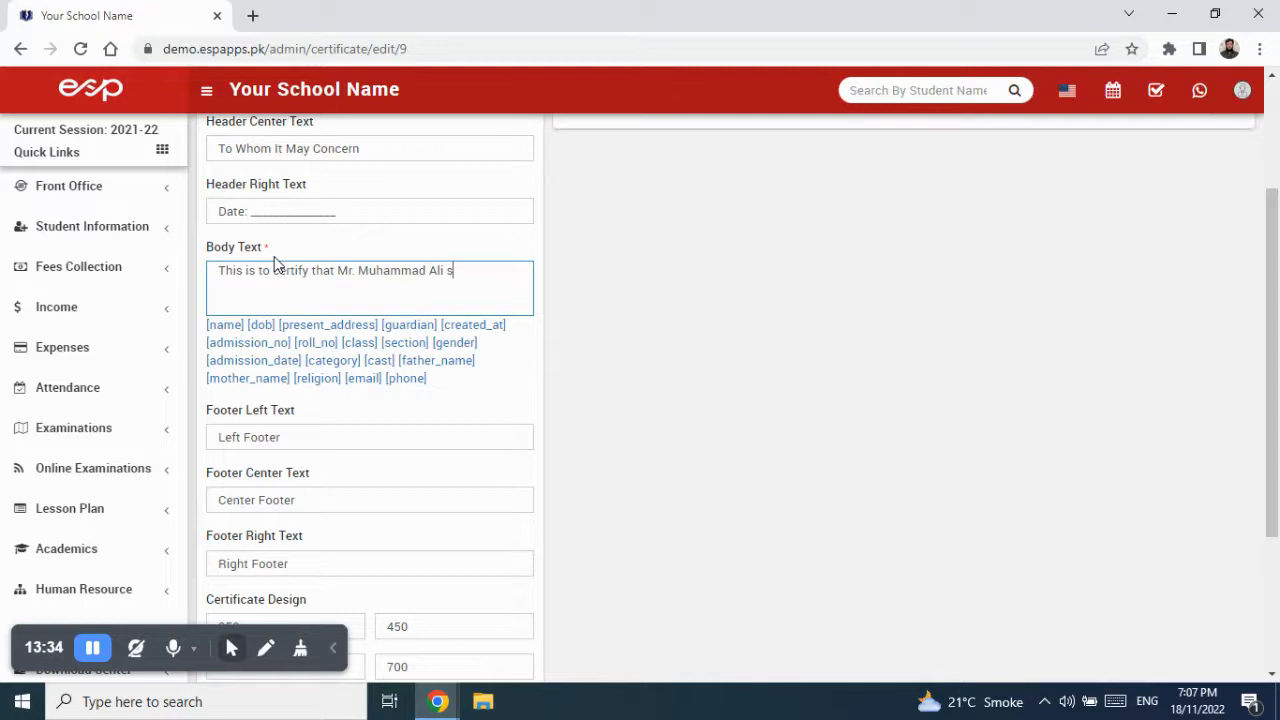
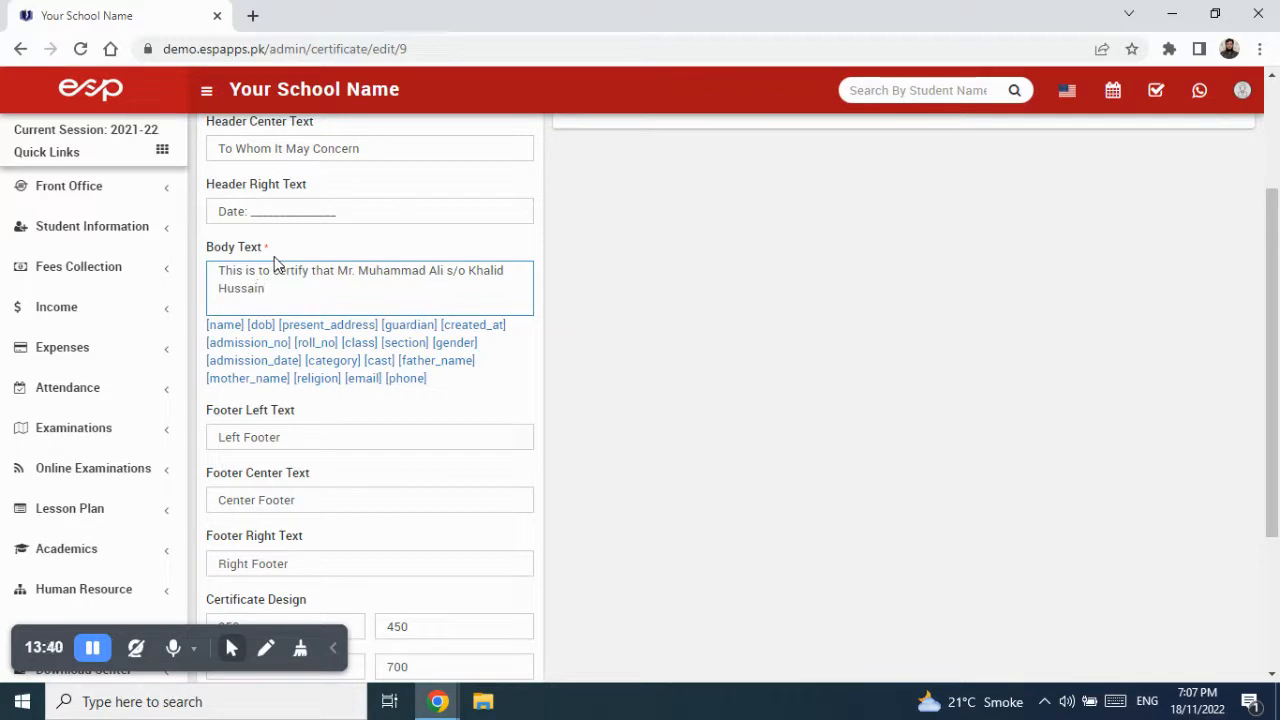
text(having admission No. 1)
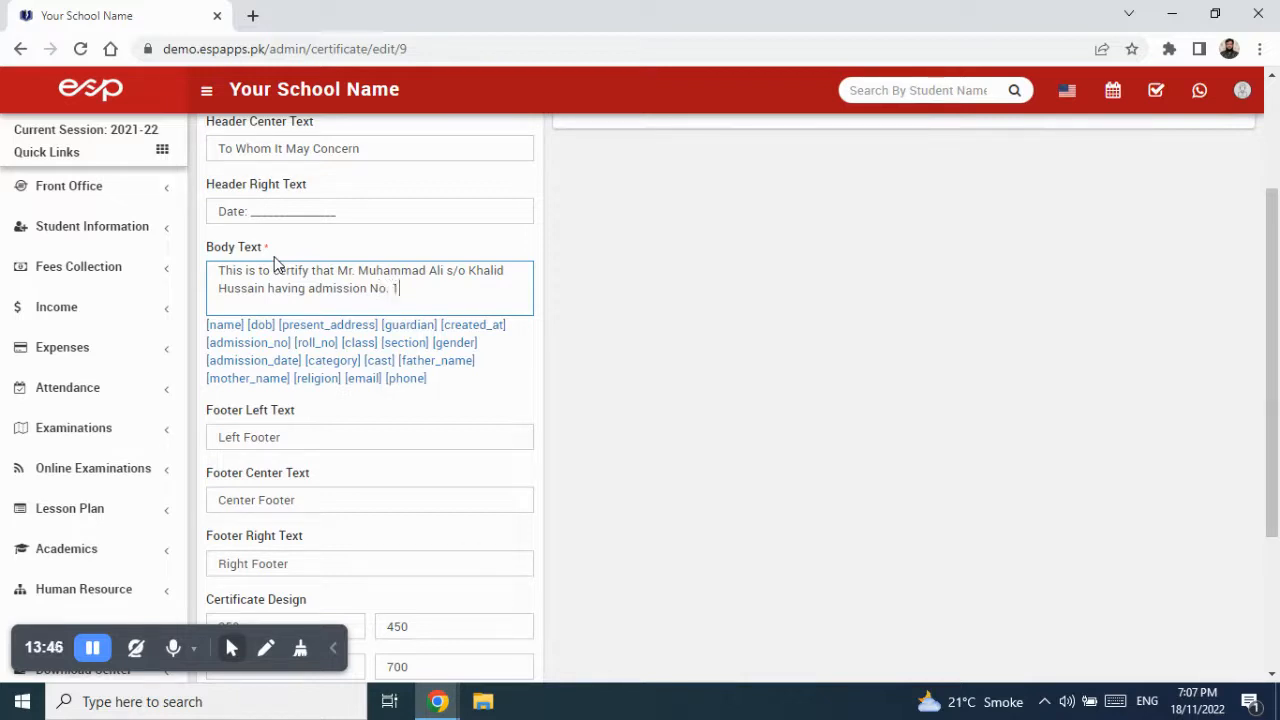
text(00 Roll No. 25 )
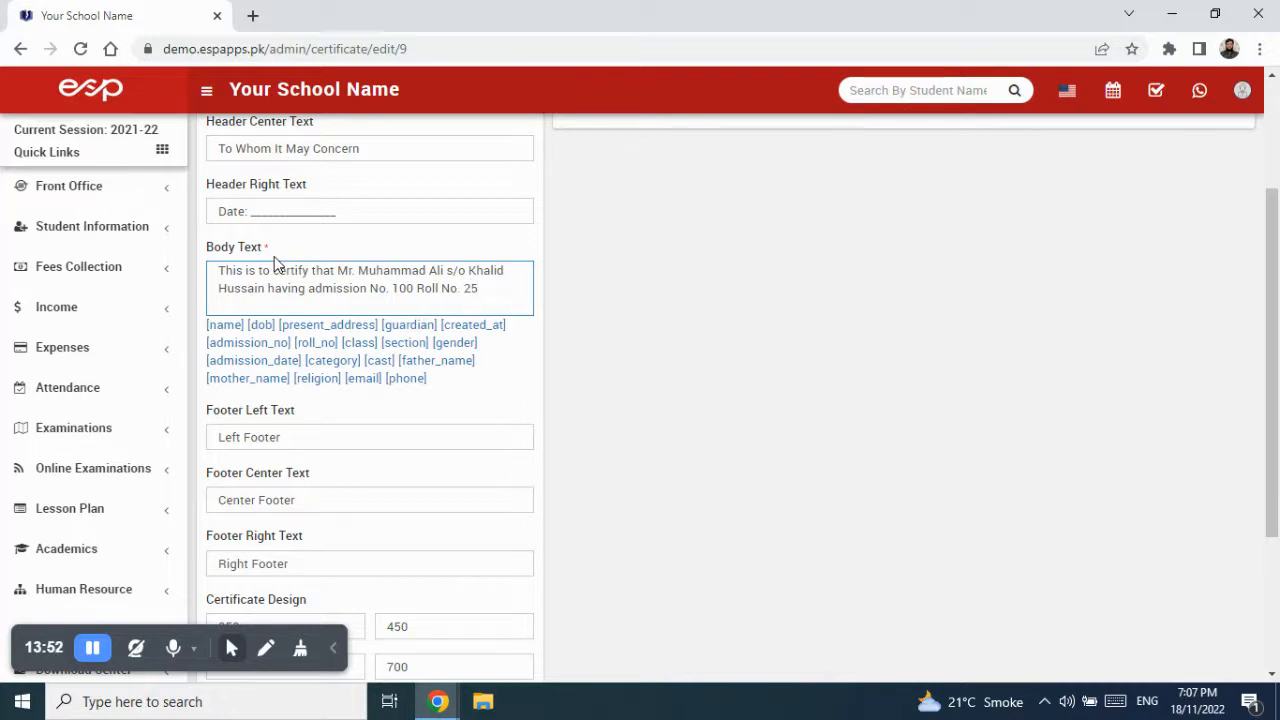
text(resident of)
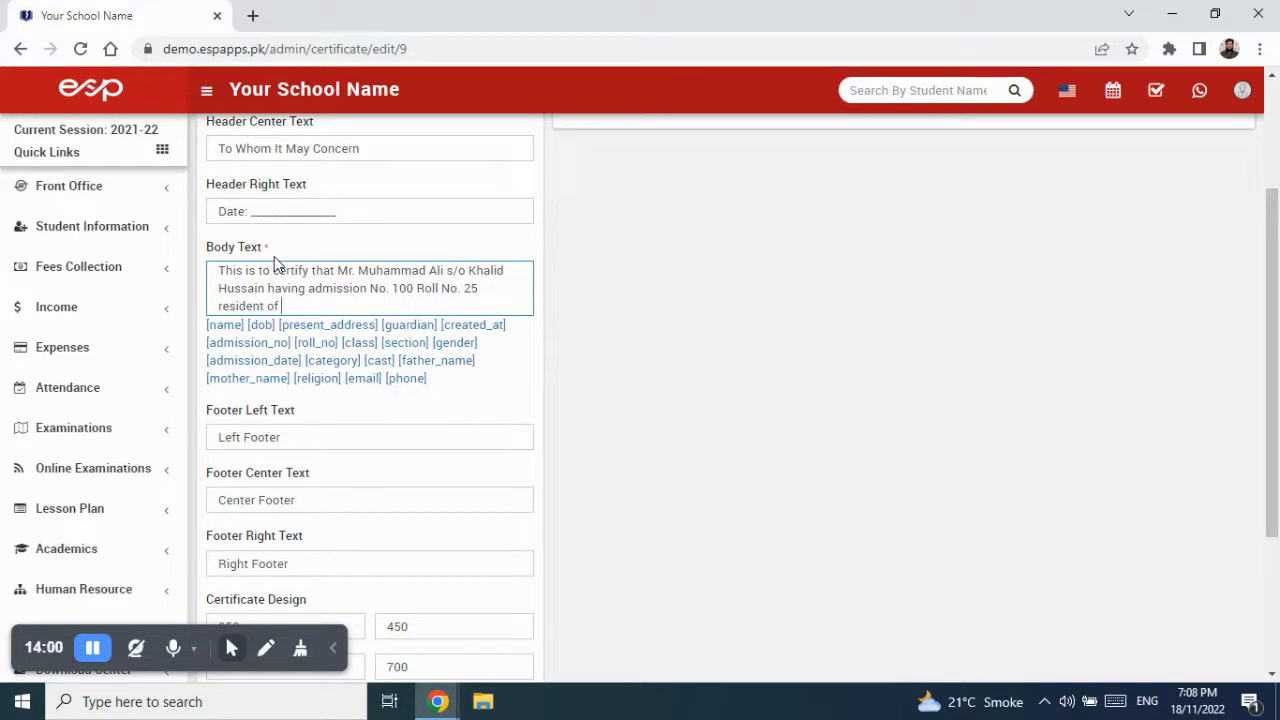
text(BL)
key(BackSpace)
text(lue Area Islama)
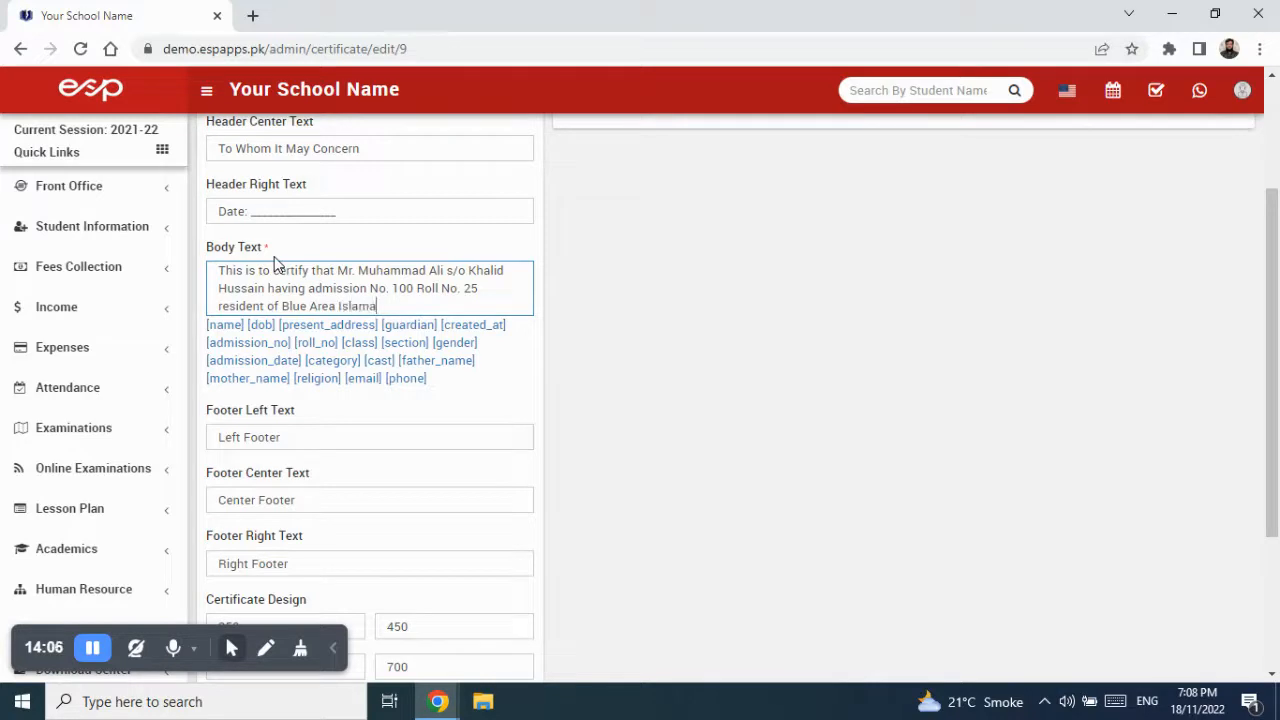
text(bad, from Class 1 Section)
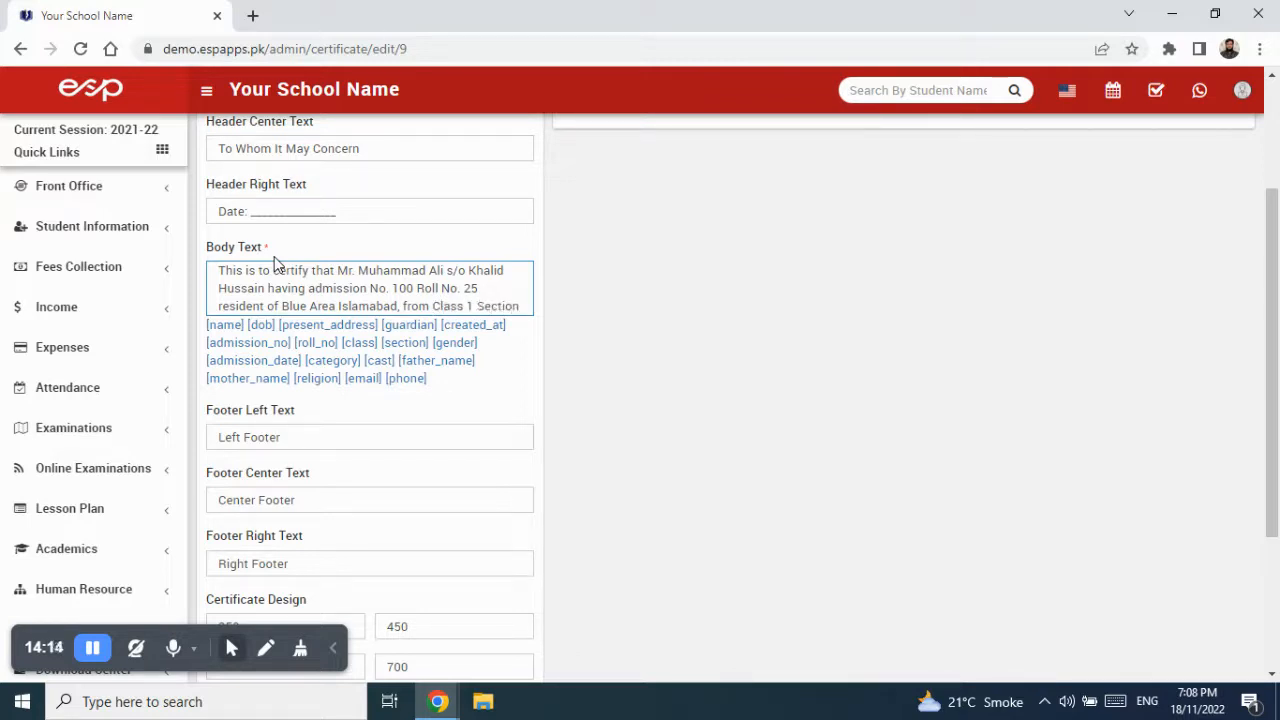
text( A)
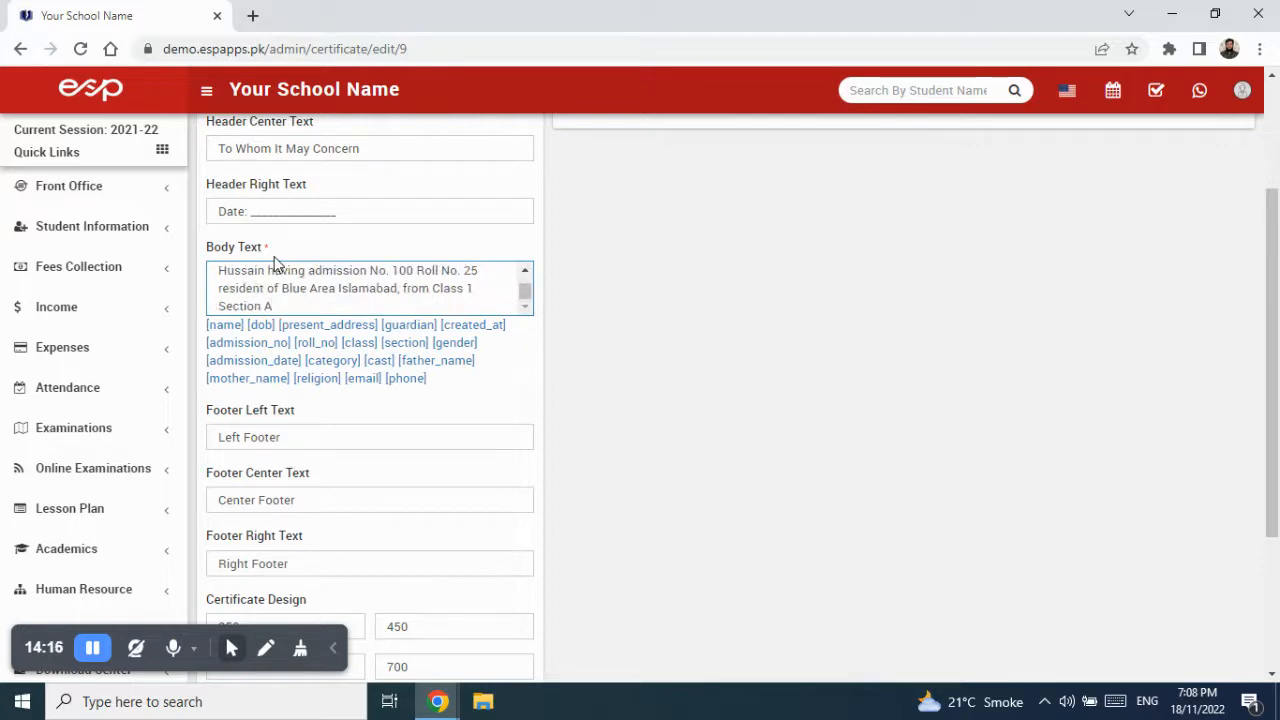
text( having Religion )
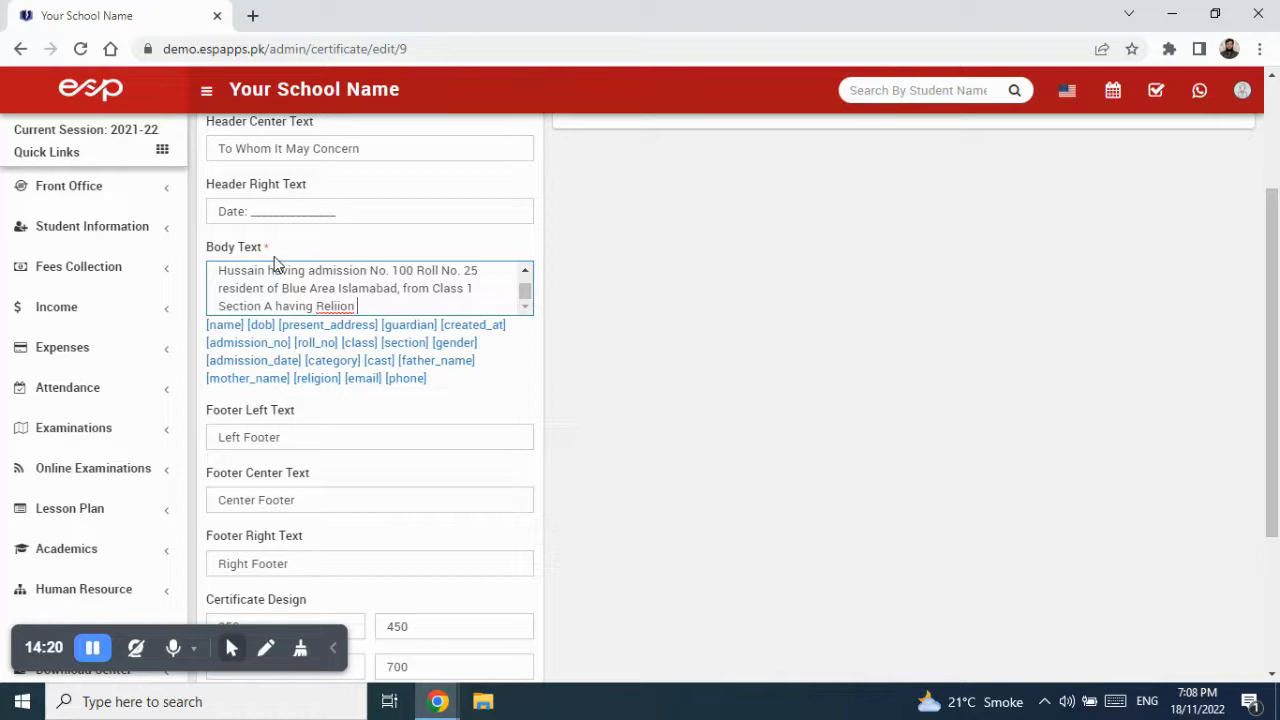
text(Islam and)
- Finish the statement with the student's e-mail, phone number and 'has successfully completed the coaching classes'
key(BackSpace)
key(BackSpace)
text(, email ID )
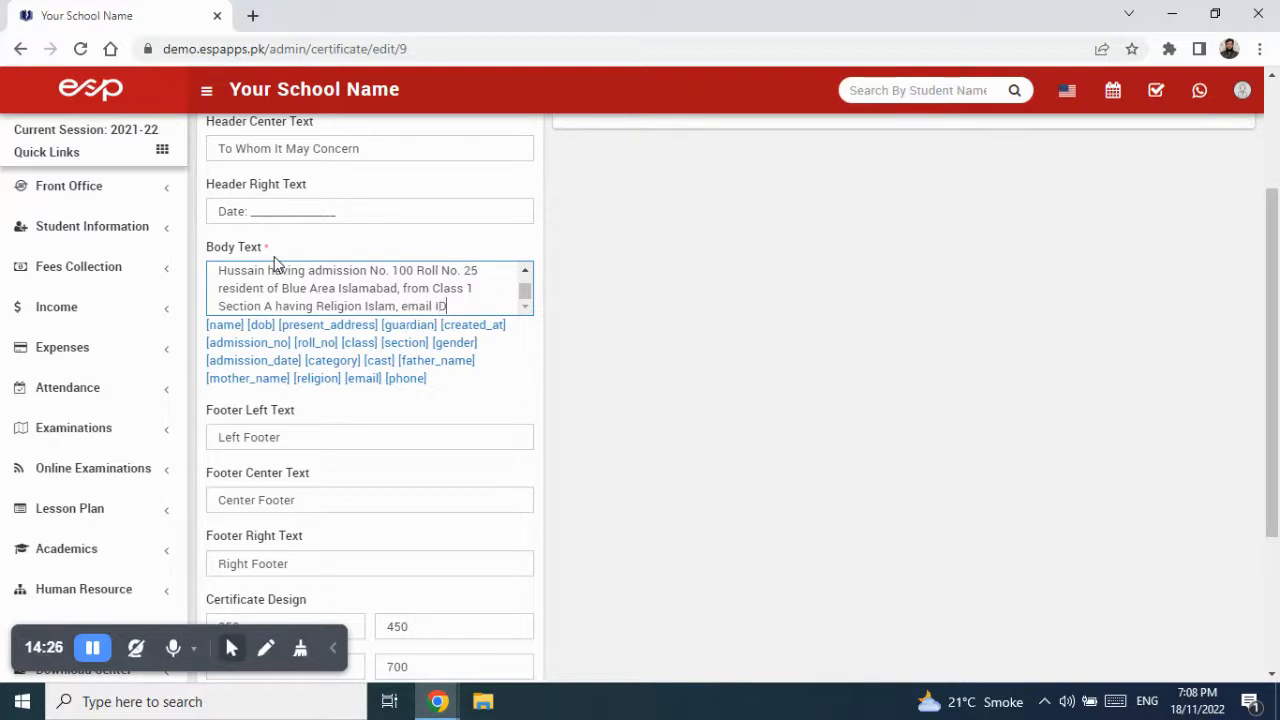
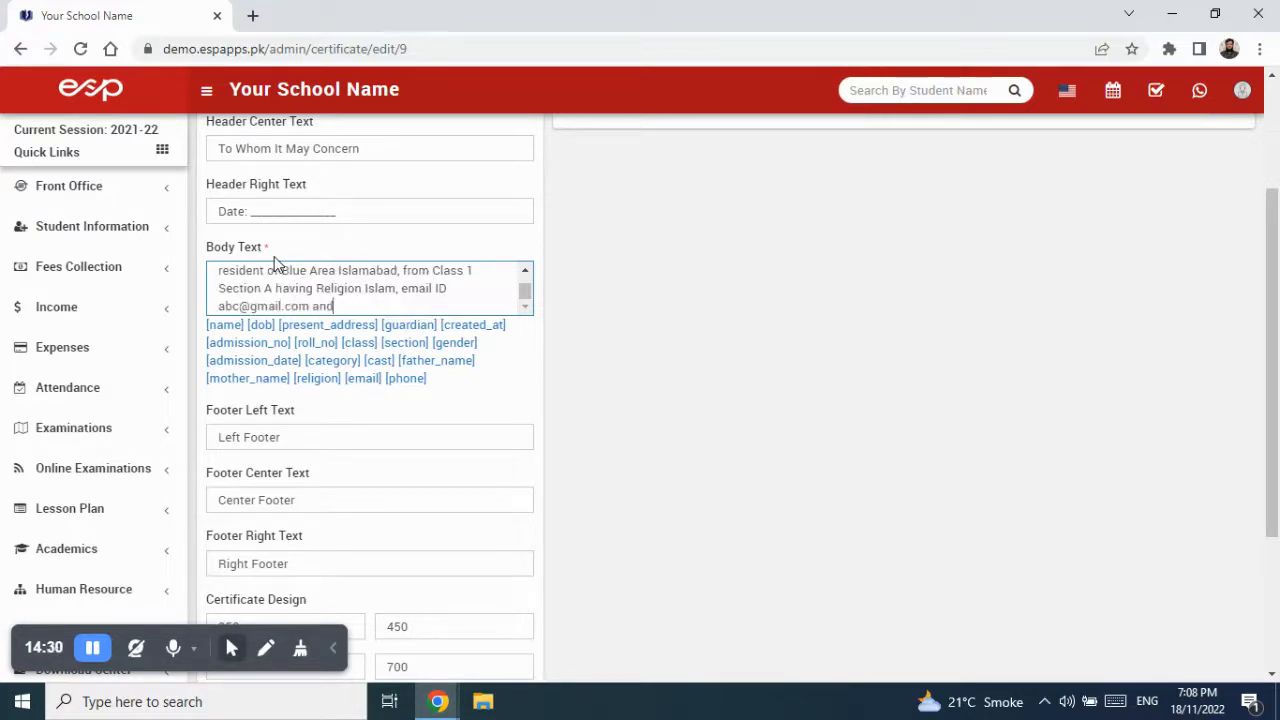
text( Phone No)
key(BackSpace)
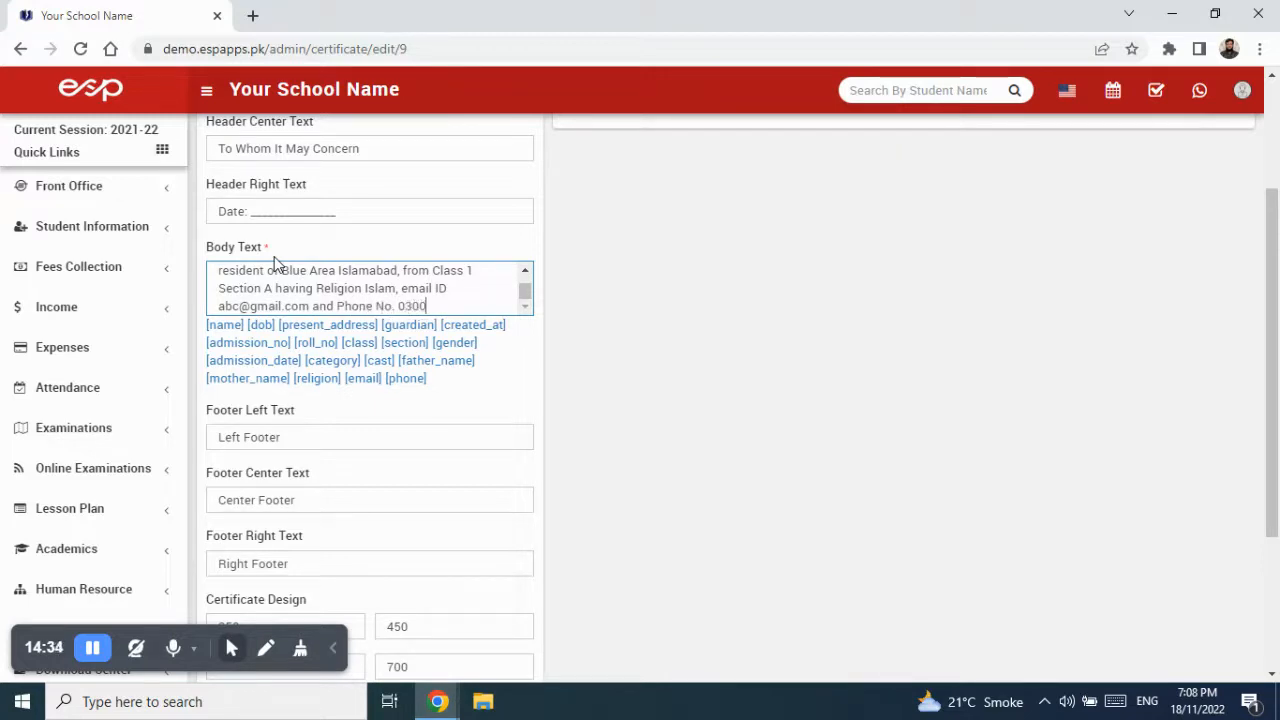
text( ha)
text(s succ)
text(ussf)
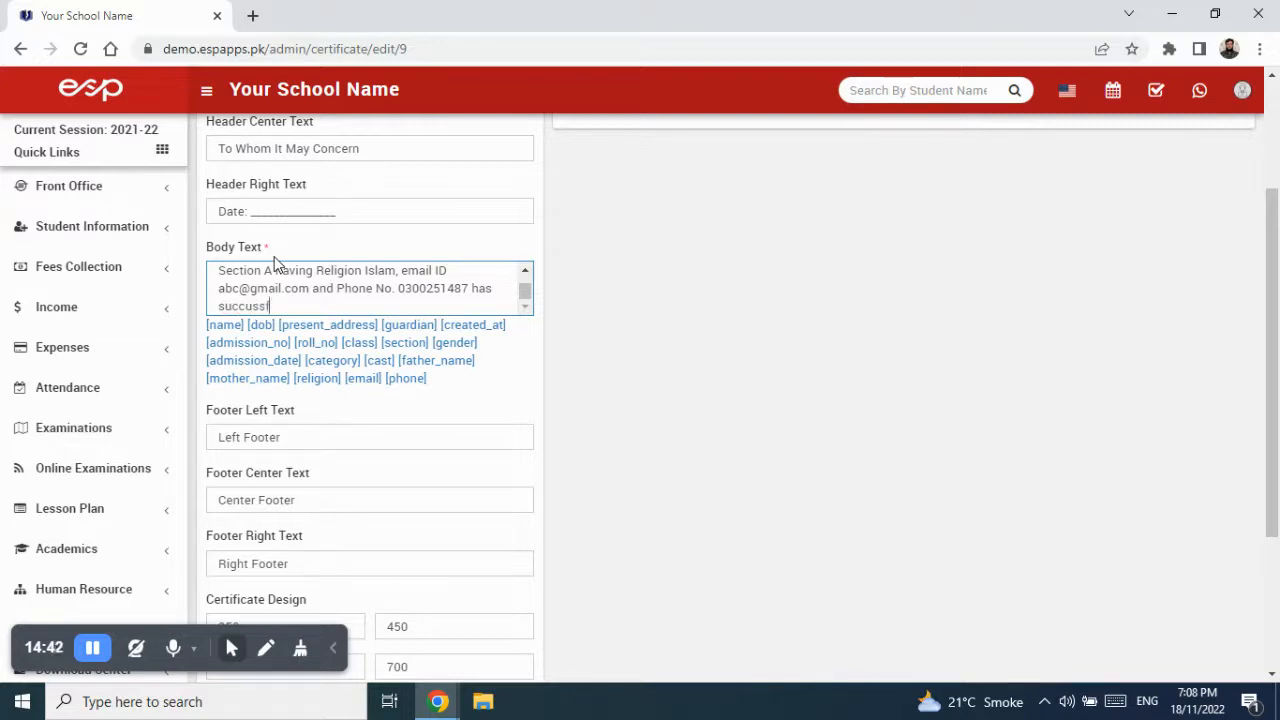
text(ully)
key(BackSpace)
key(BackSpace)
key(BackSpace)
key(BackSpace)
key(BackSpace)
key(BackSpace)
key(BackSpace)
key(BackSpace)
key(BackSpace)
text(essfully completed the )
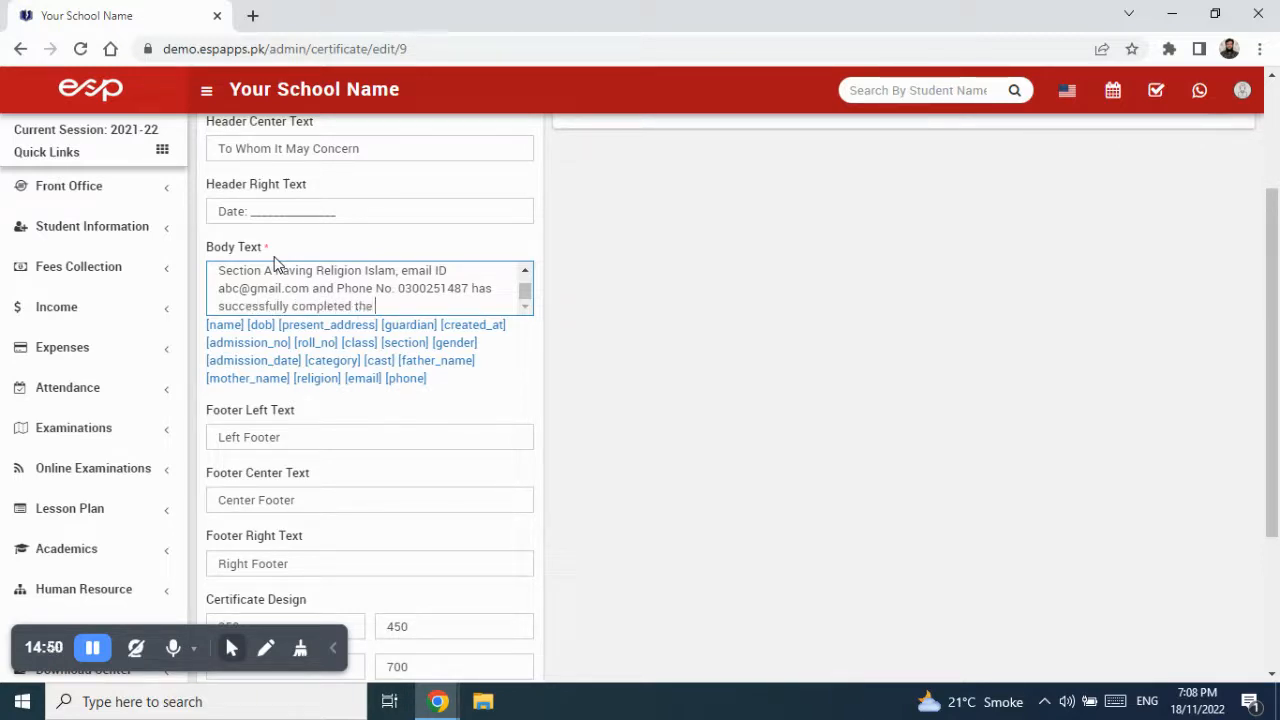
text(t)
key(BackSpace)
text(ca)
key(BackSpace)
text(oaching classes.)
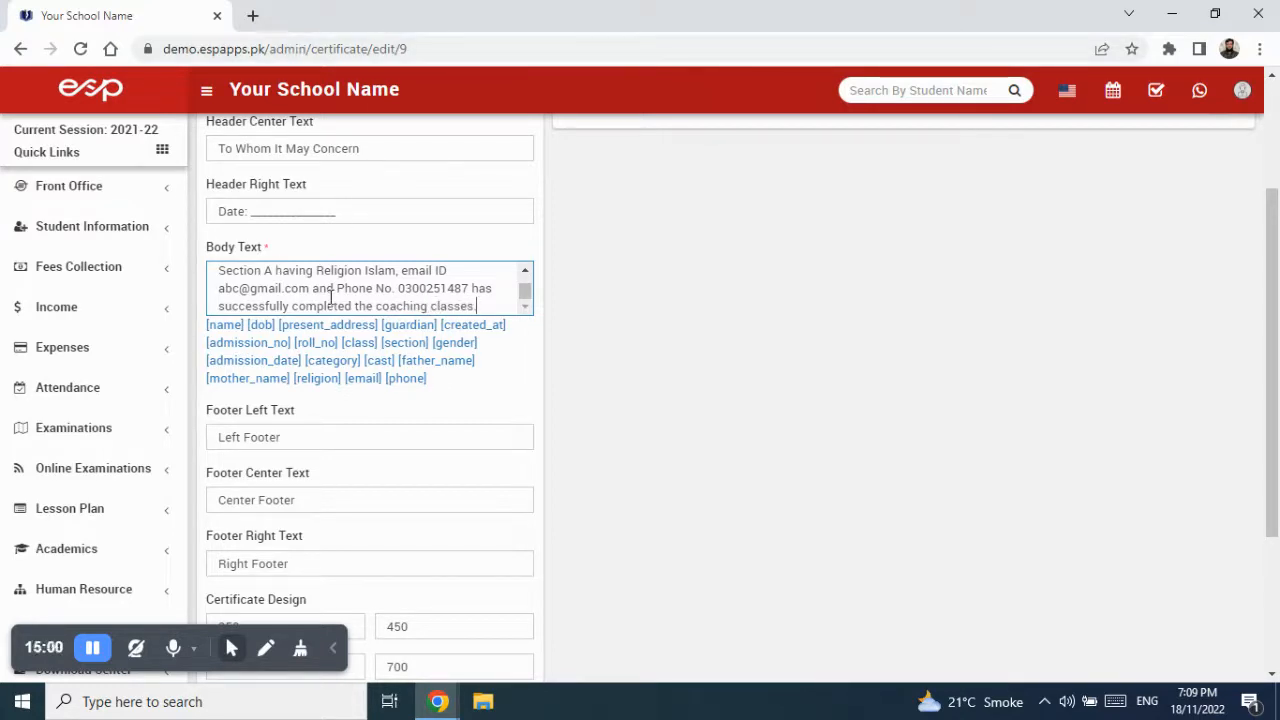
drag(320, 436, 216, 441)
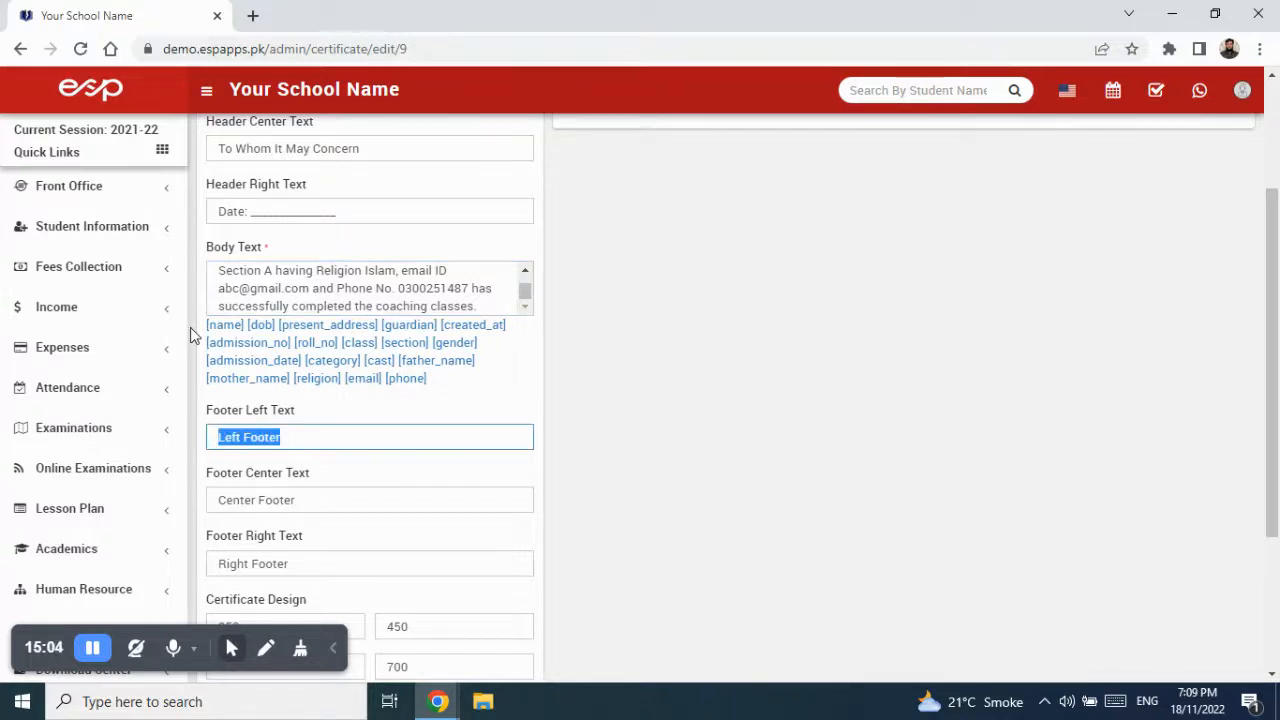
- Set the footers to underlined signature lines for 'Prepared By', 'Class Teacher' and 'Principal'
key(BackSpace)
text(____________)
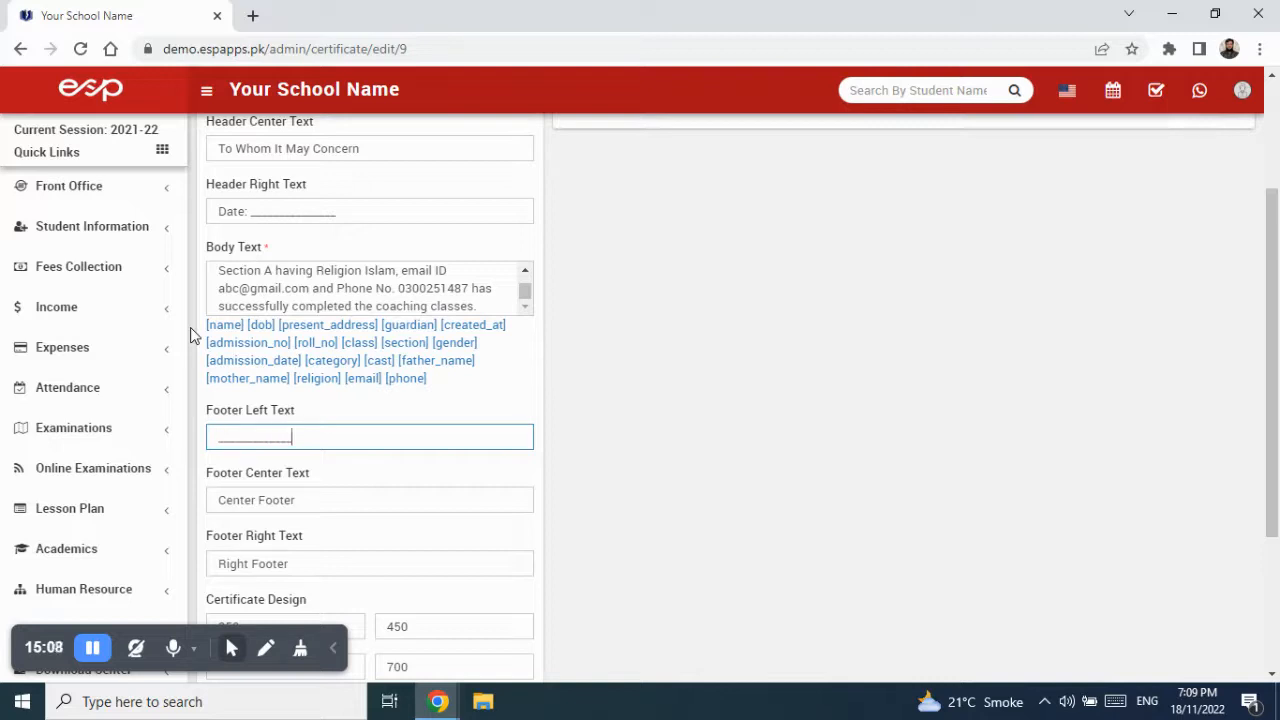
text(<br>Preapred)
key(BackSpace)
key(BackSpace)
key(BackSpace)
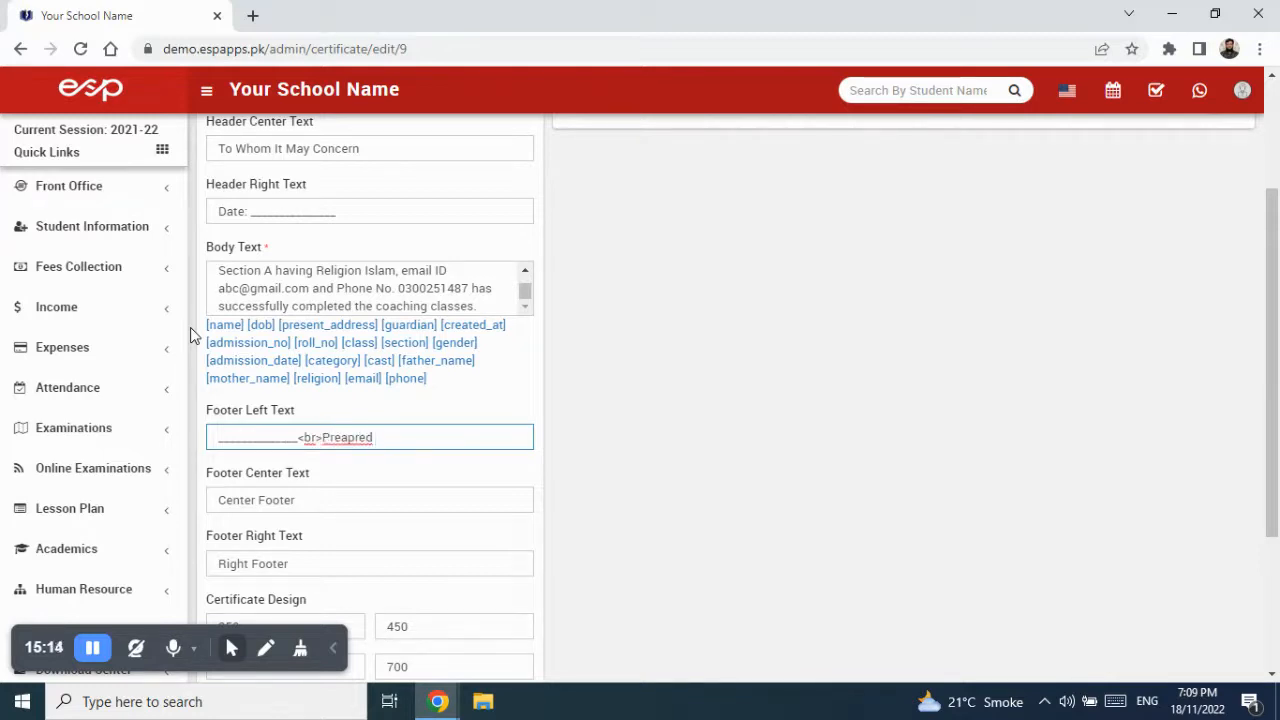
key(BackSpace)
key(BackSpace)
text(pared By)
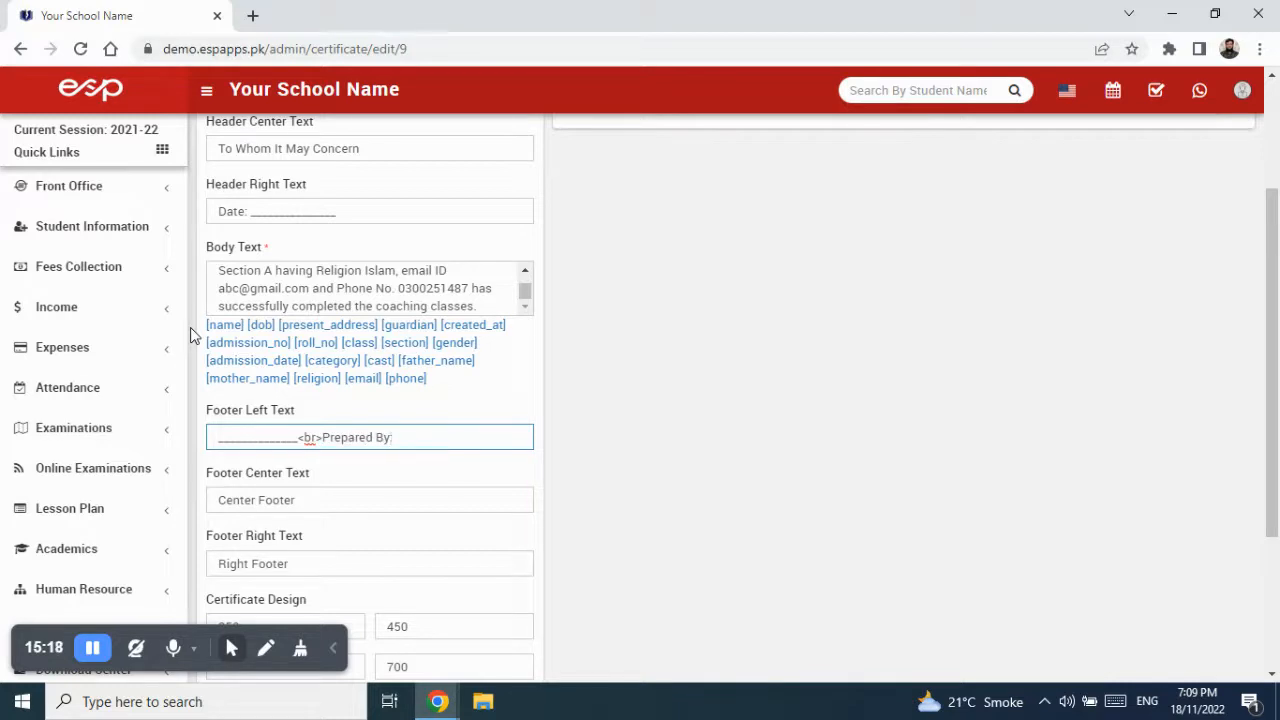
key(Tab)
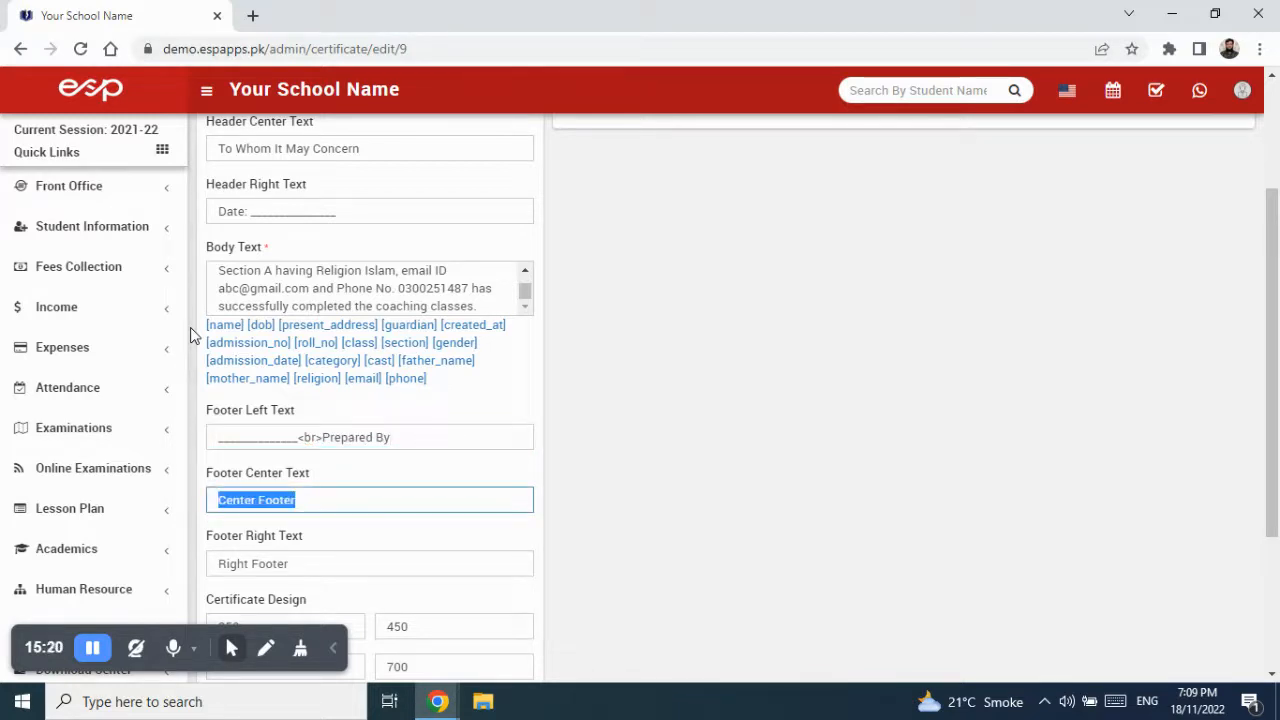
text(____________)
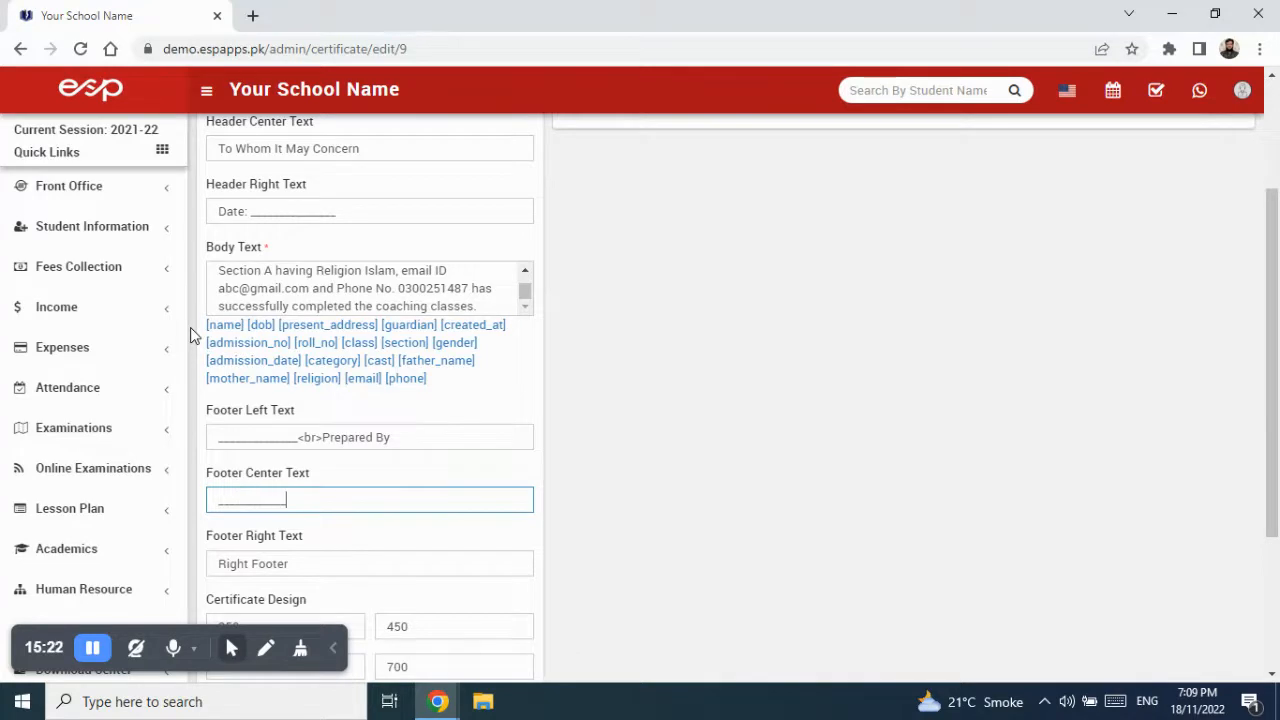
text(_<br>)
text(Class Teacher)
key(Tab)
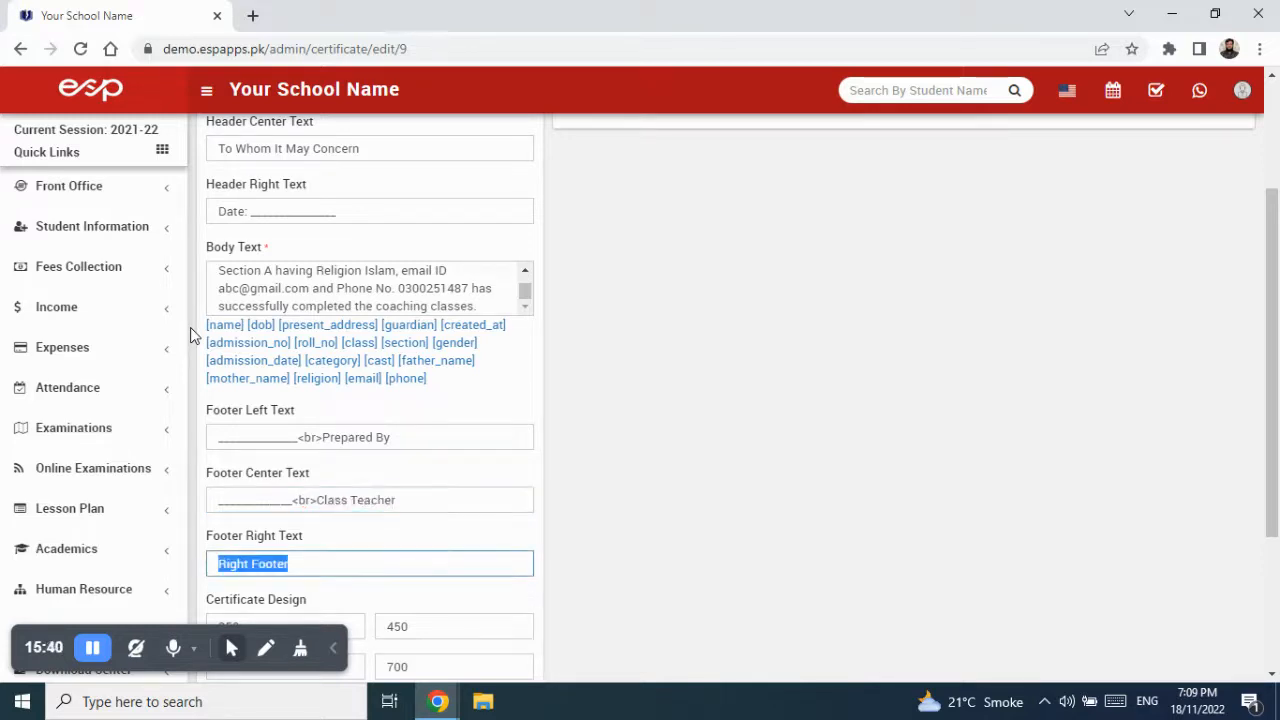
text(___________)
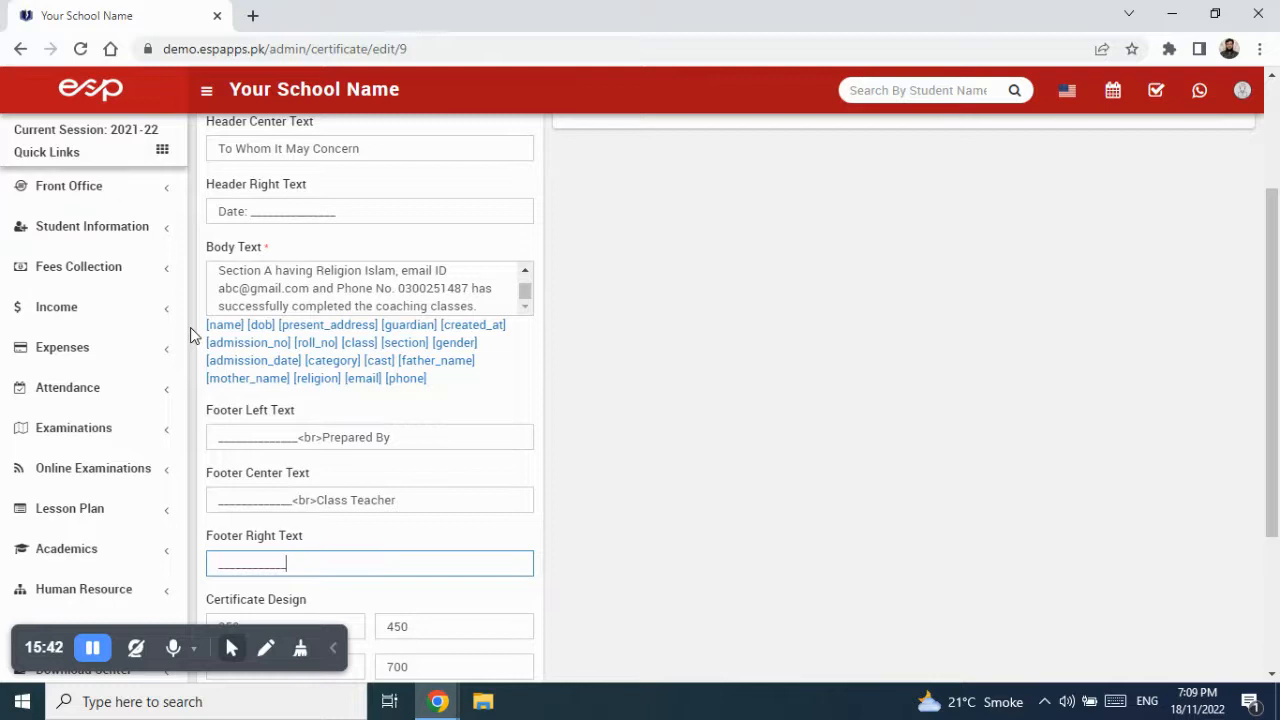
text(<br>Principal)
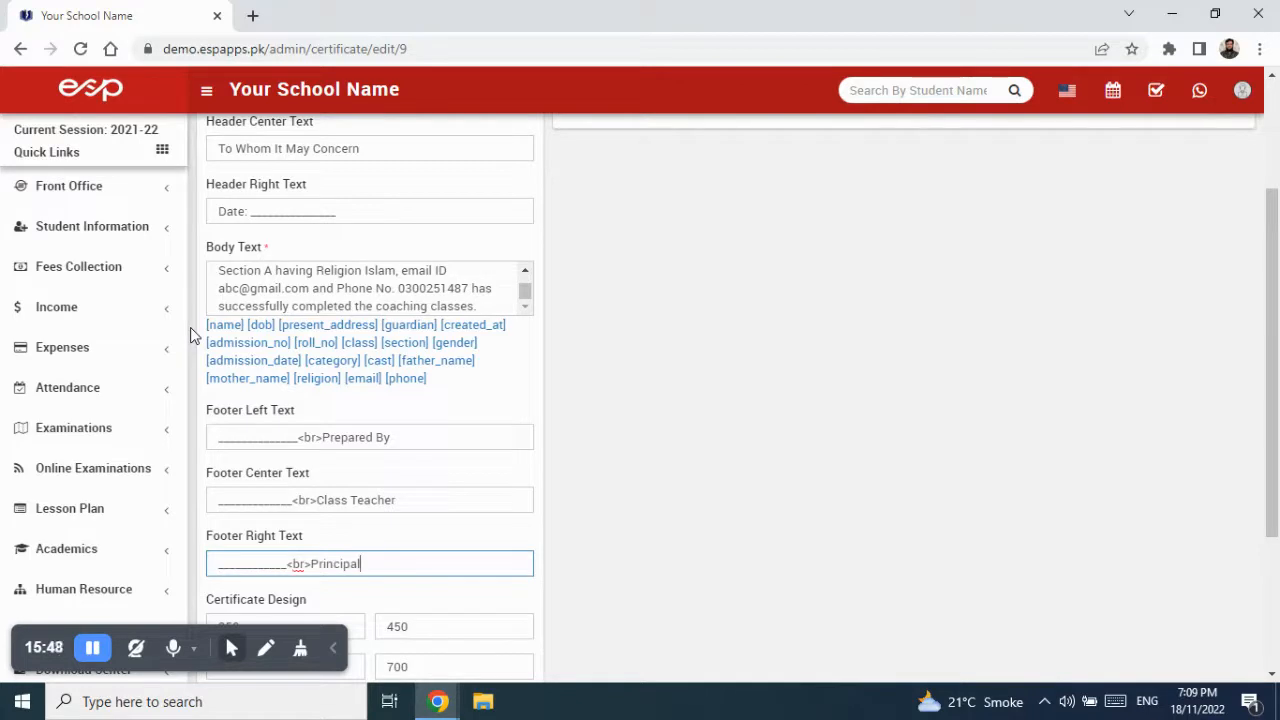
- Save the certificate changes and preview the saved certificate
scroll(520, 400, down, 3)
click(522, 624)
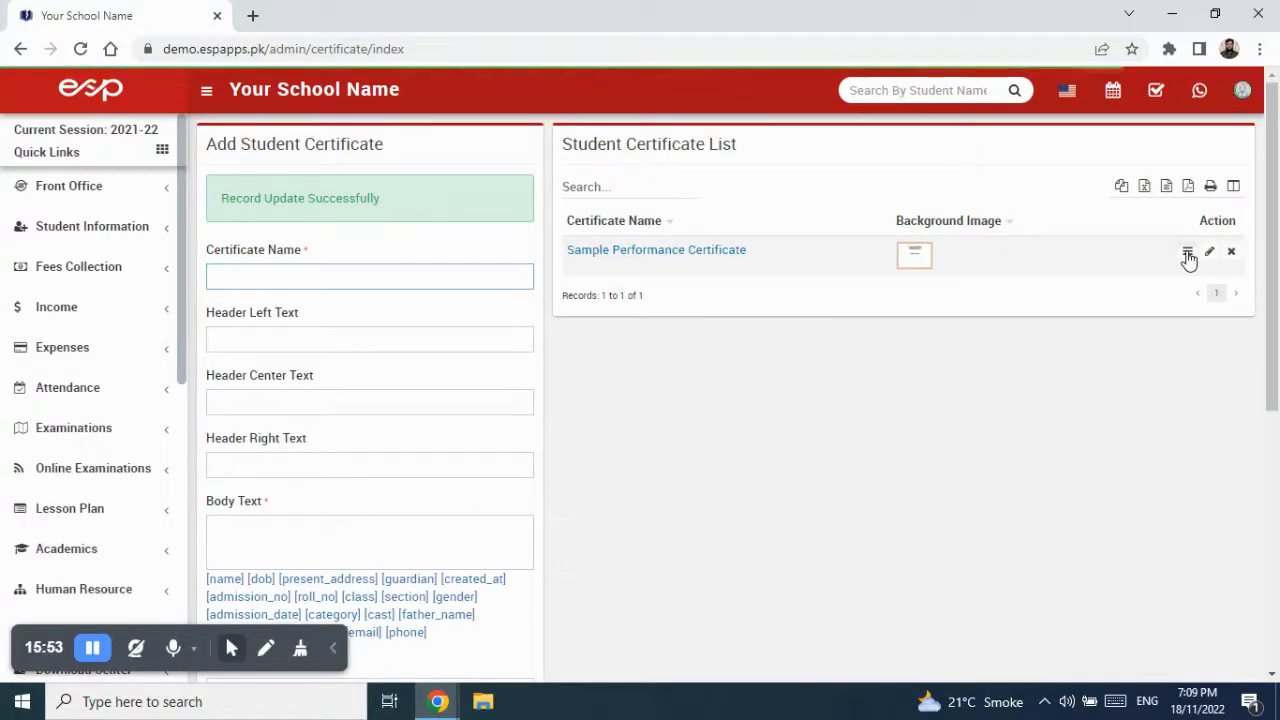
click(1188, 252)
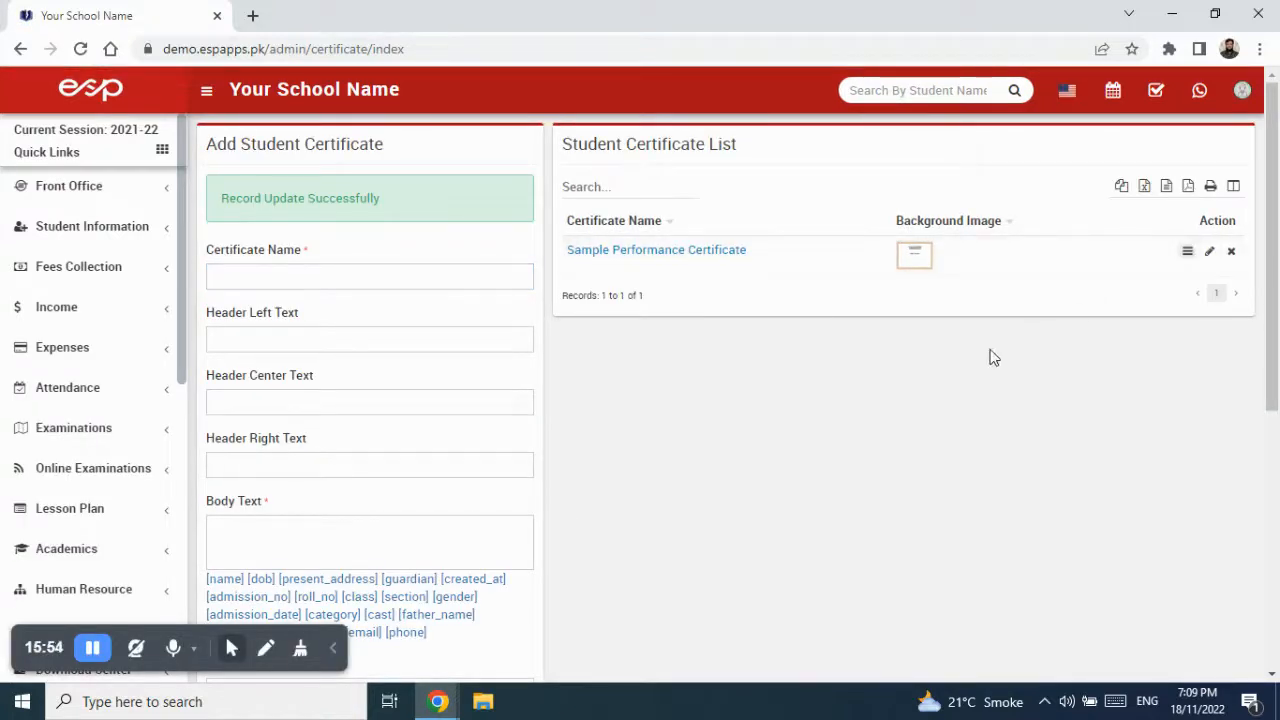
scroll(774, 434, down, 2)
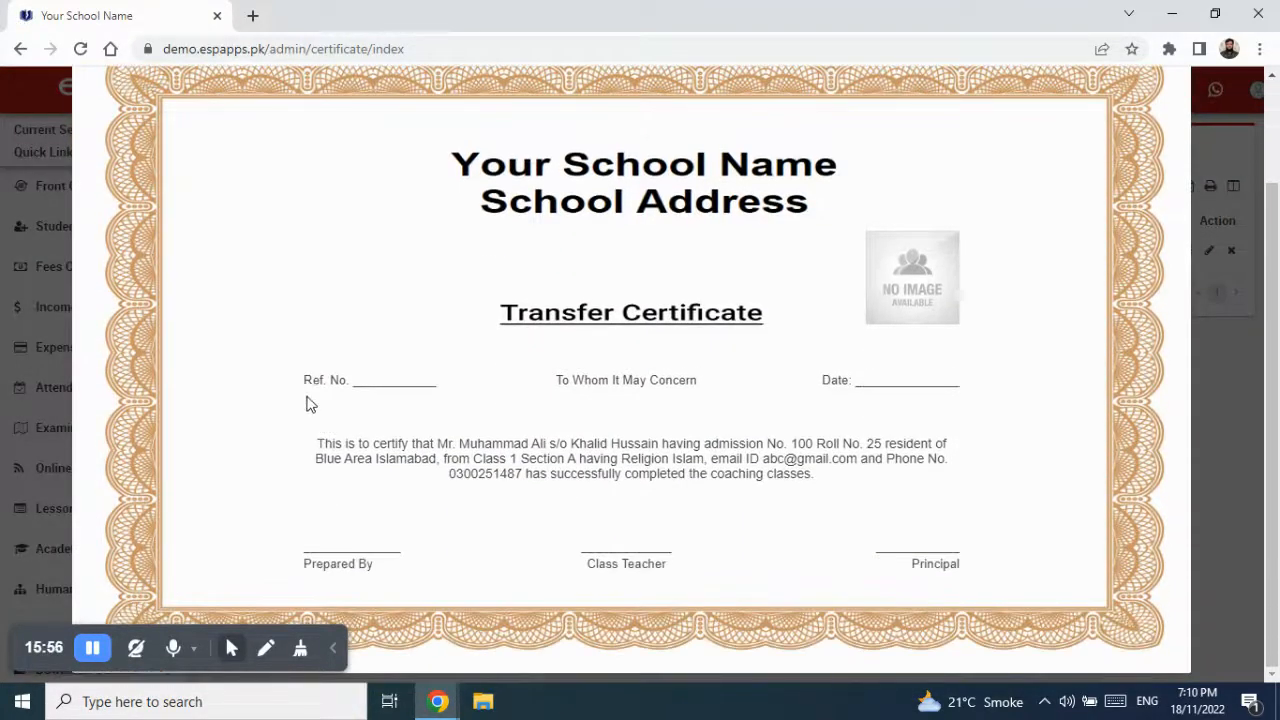
- Inspect the Ref. No. header and sample body paragraph in the preview, then close it and reopen editing
drag(305, 380, 433, 381)
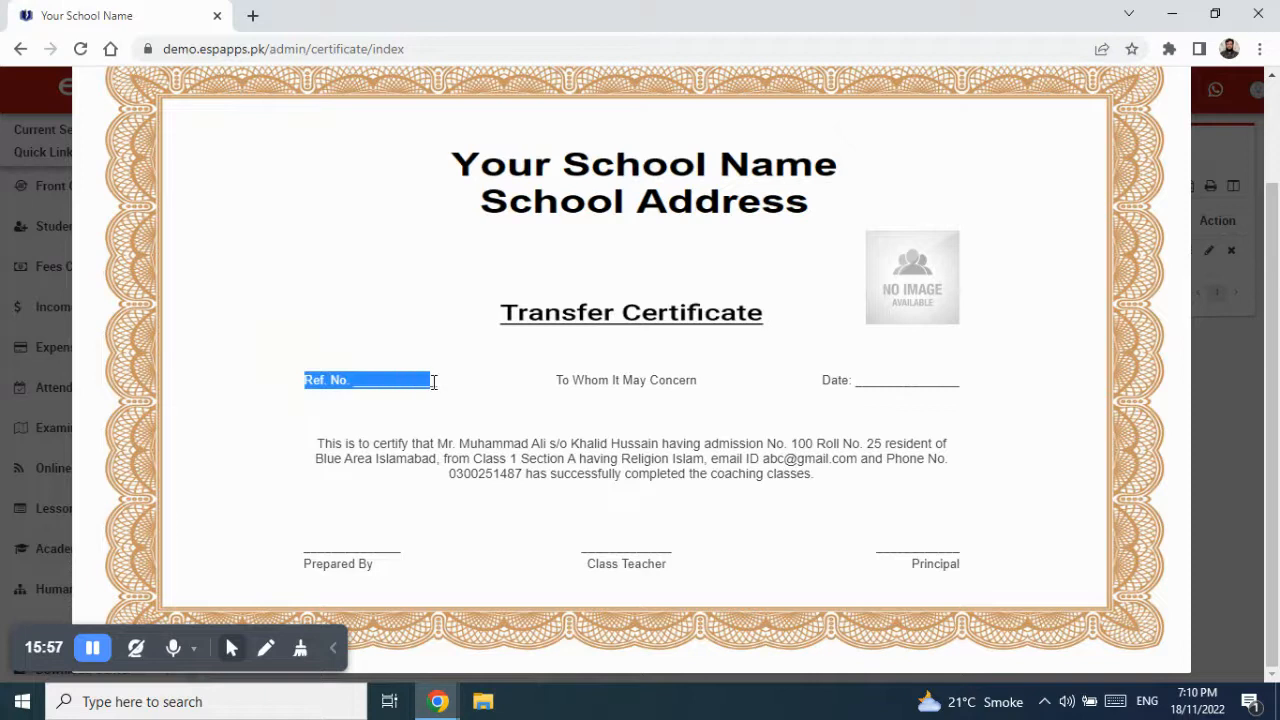
click(584, 381)
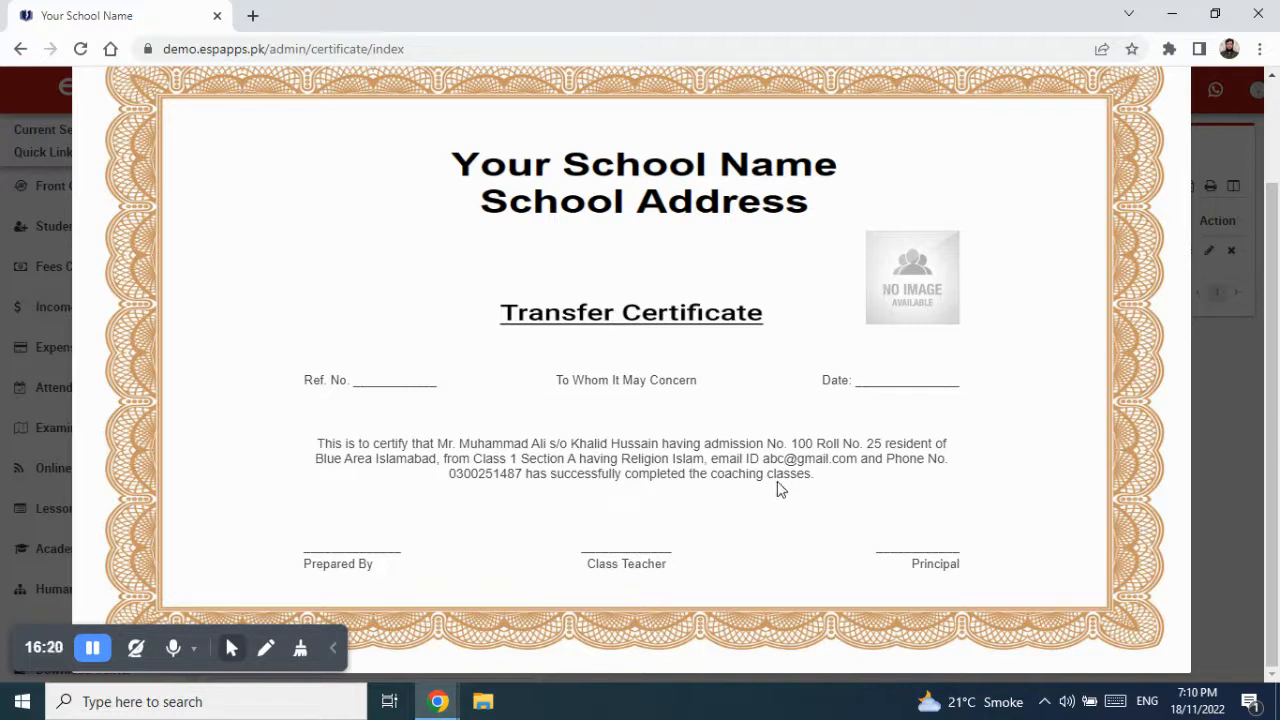
drag(317, 444, 823, 489)
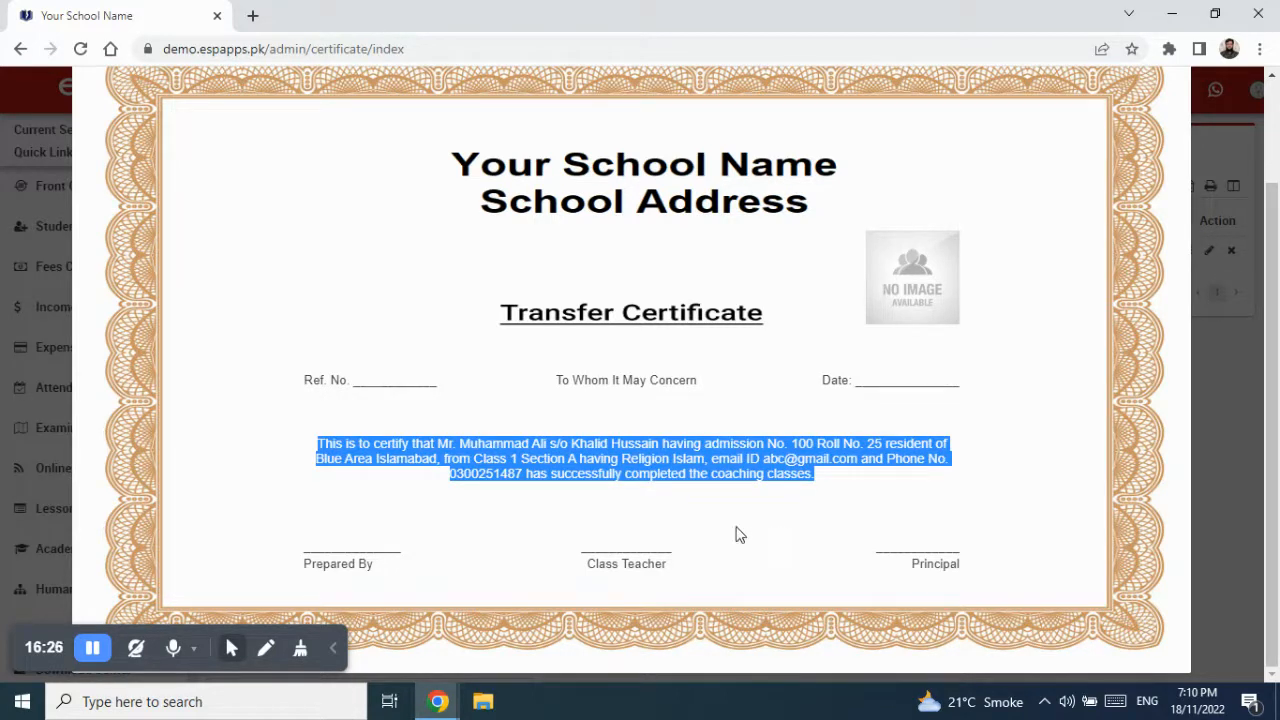
click(481, 468)
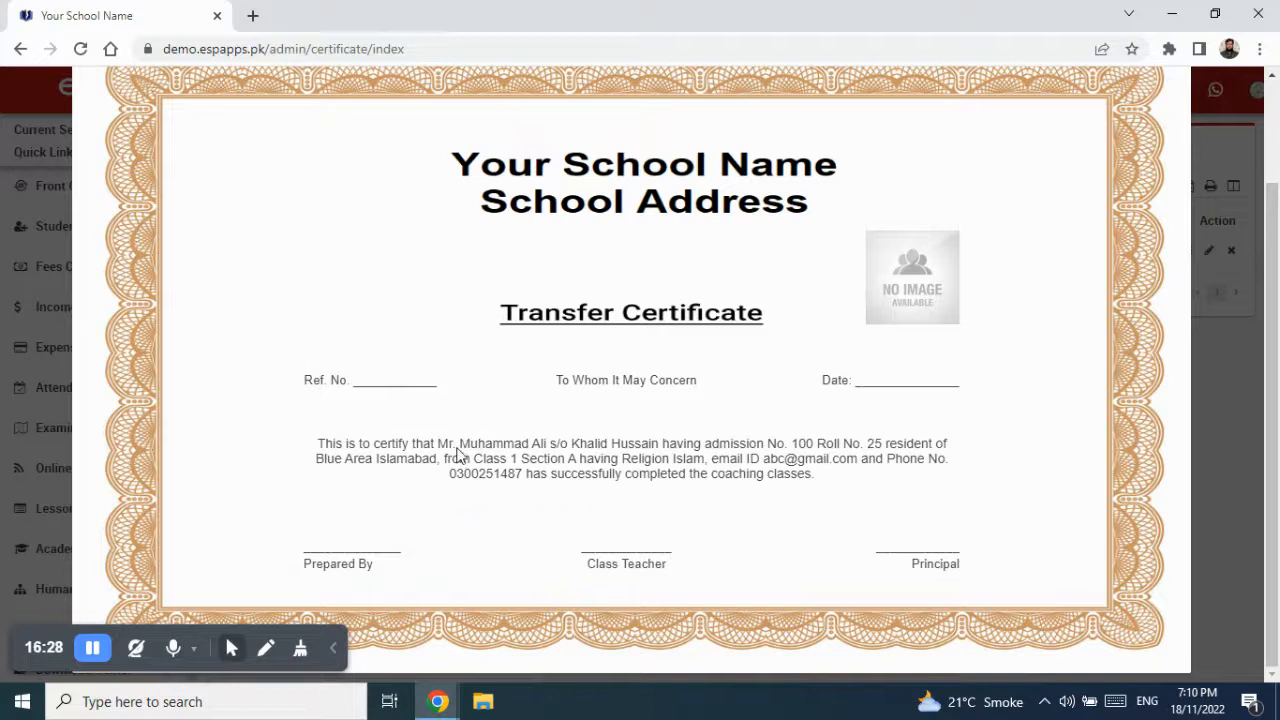
drag(460, 443, 549, 443)
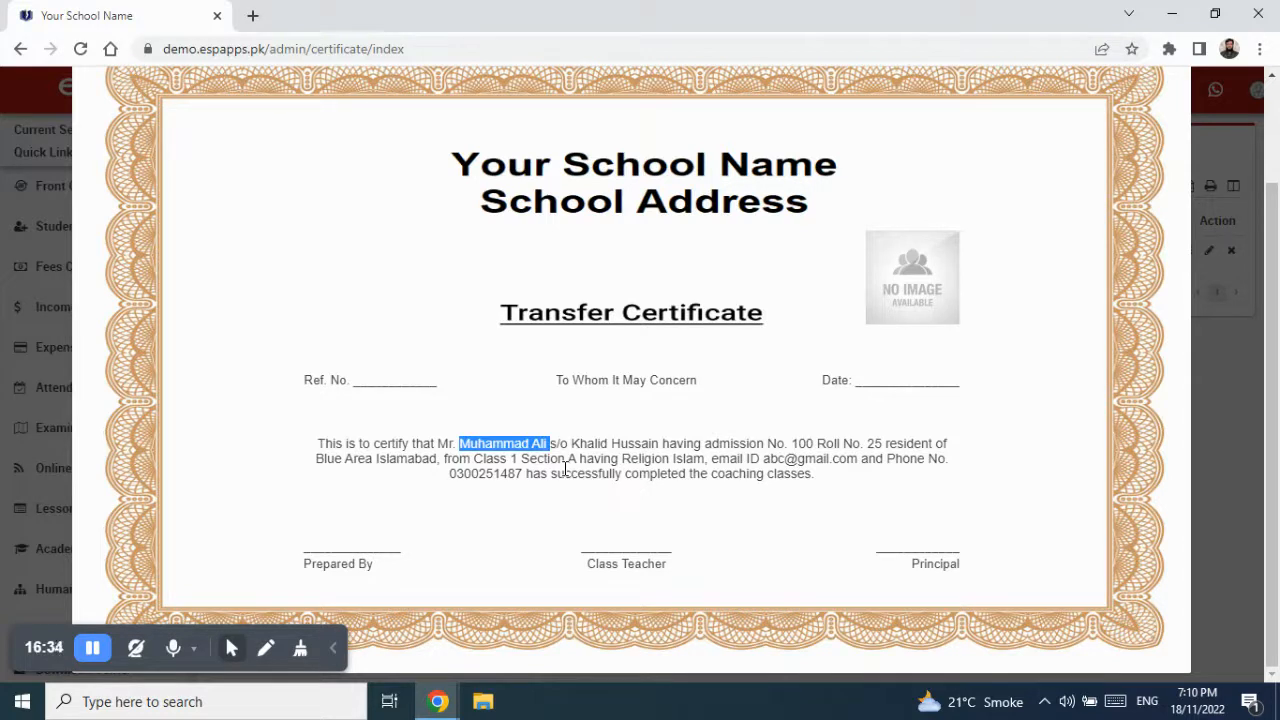
scroll(1022, 260, up, 2)
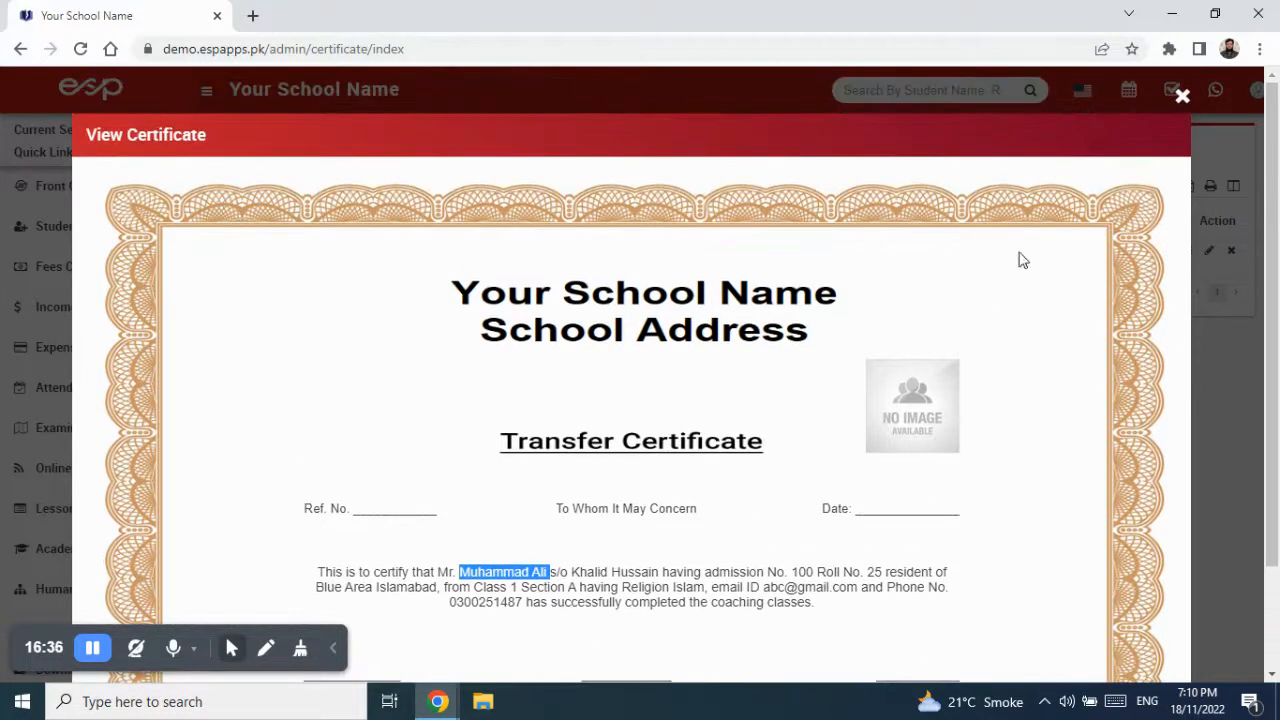
click(1182, 96)
click(1209, 250)
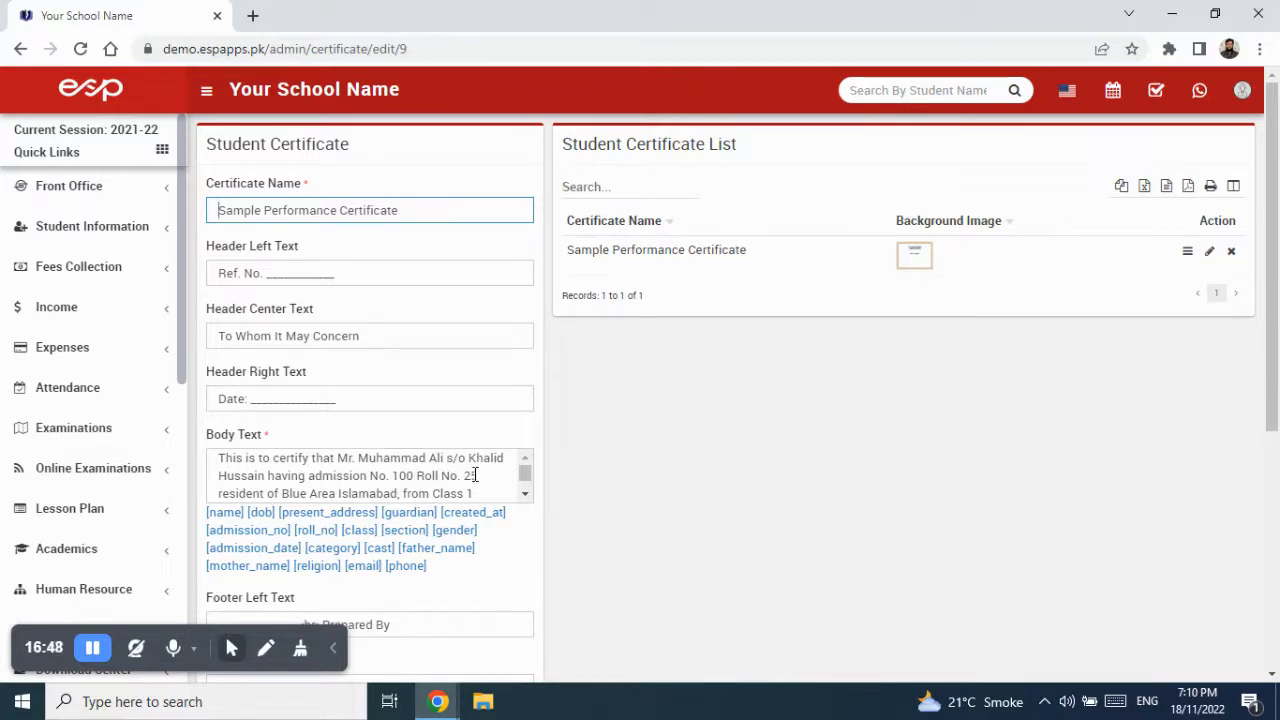
- Replace the sample student's name in Body Text with the copied [name] tag
scroll(463, 495, down, 1)
scroll(463, 493, down, 3)
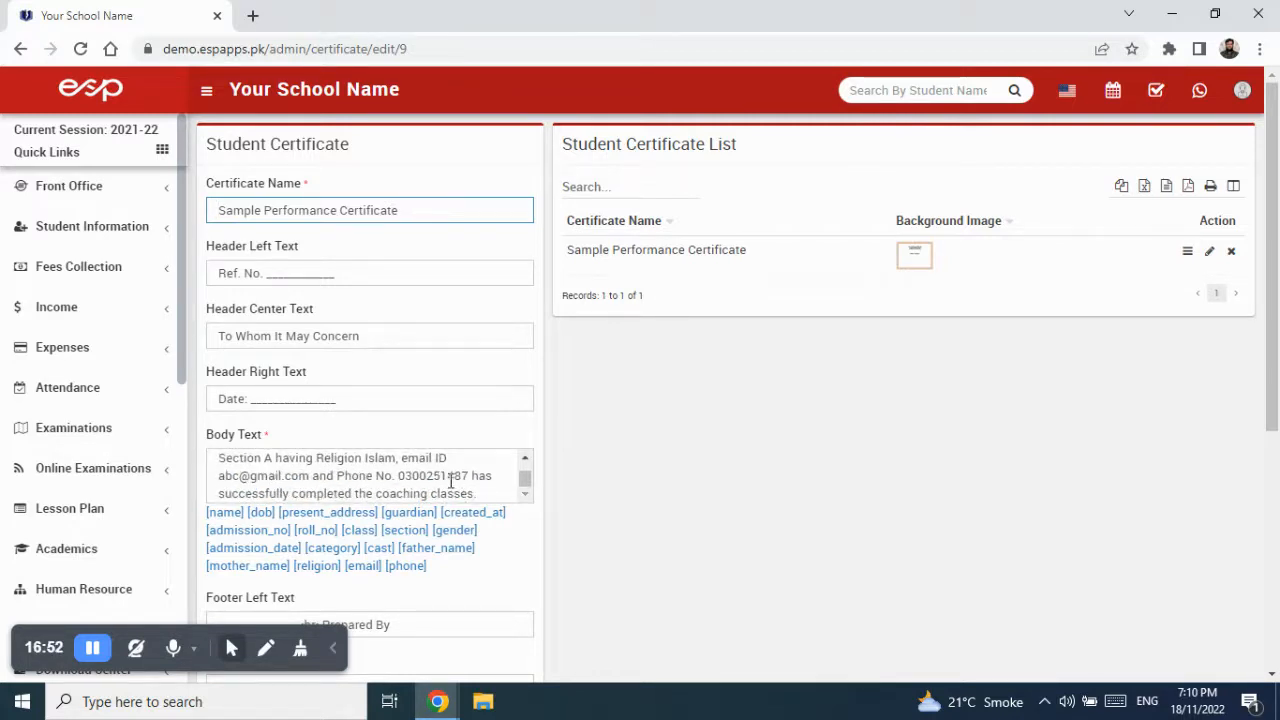
scroll(435, 485, down, 1)
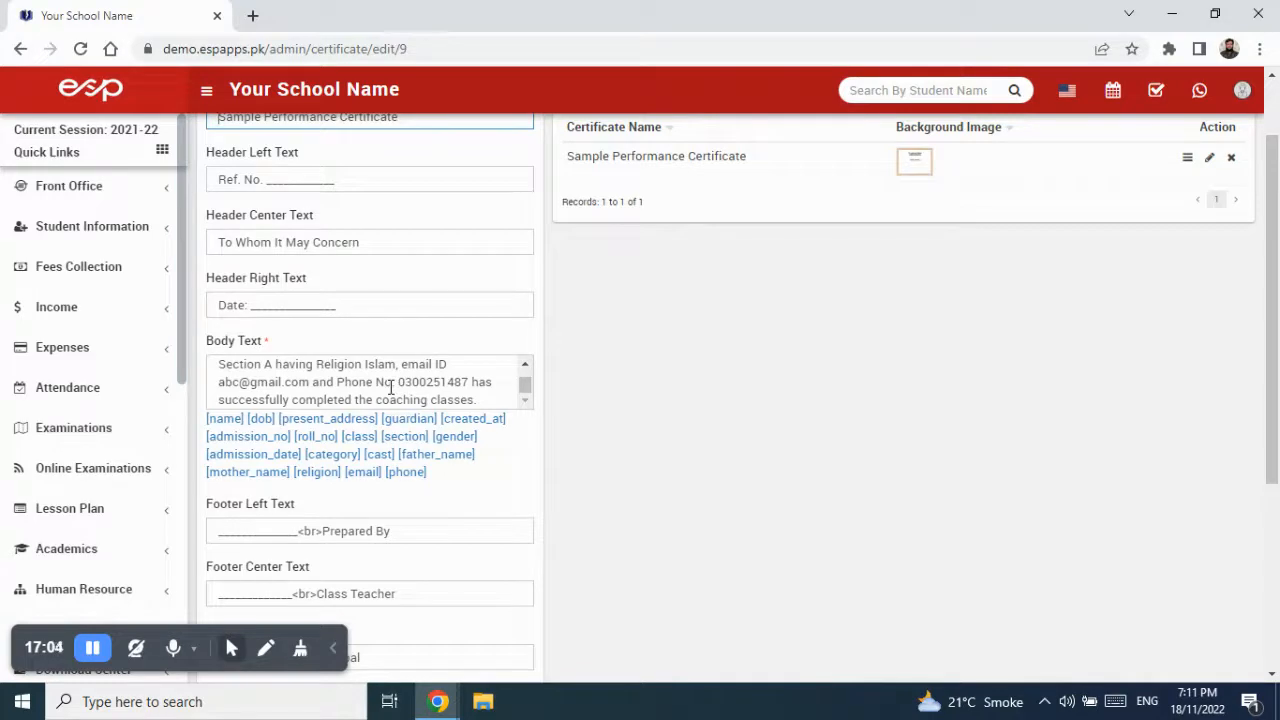
scroll(389, 388, up, 5)
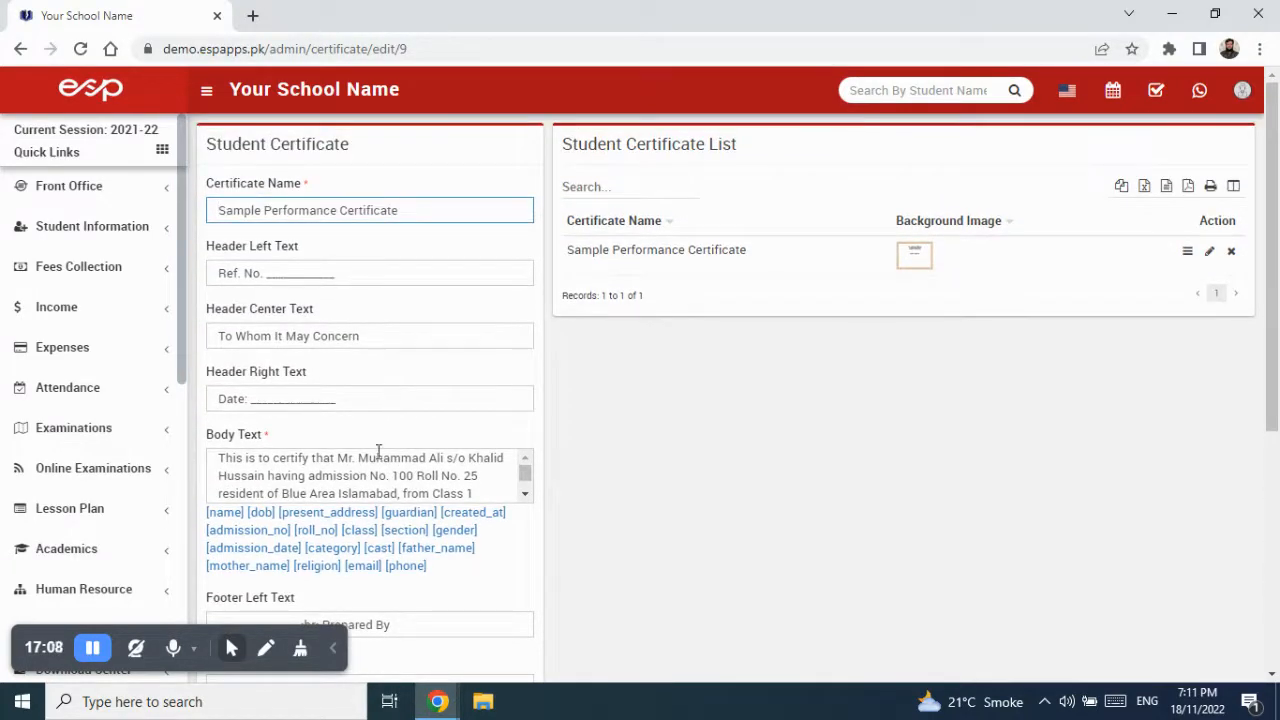
click(362, 497)
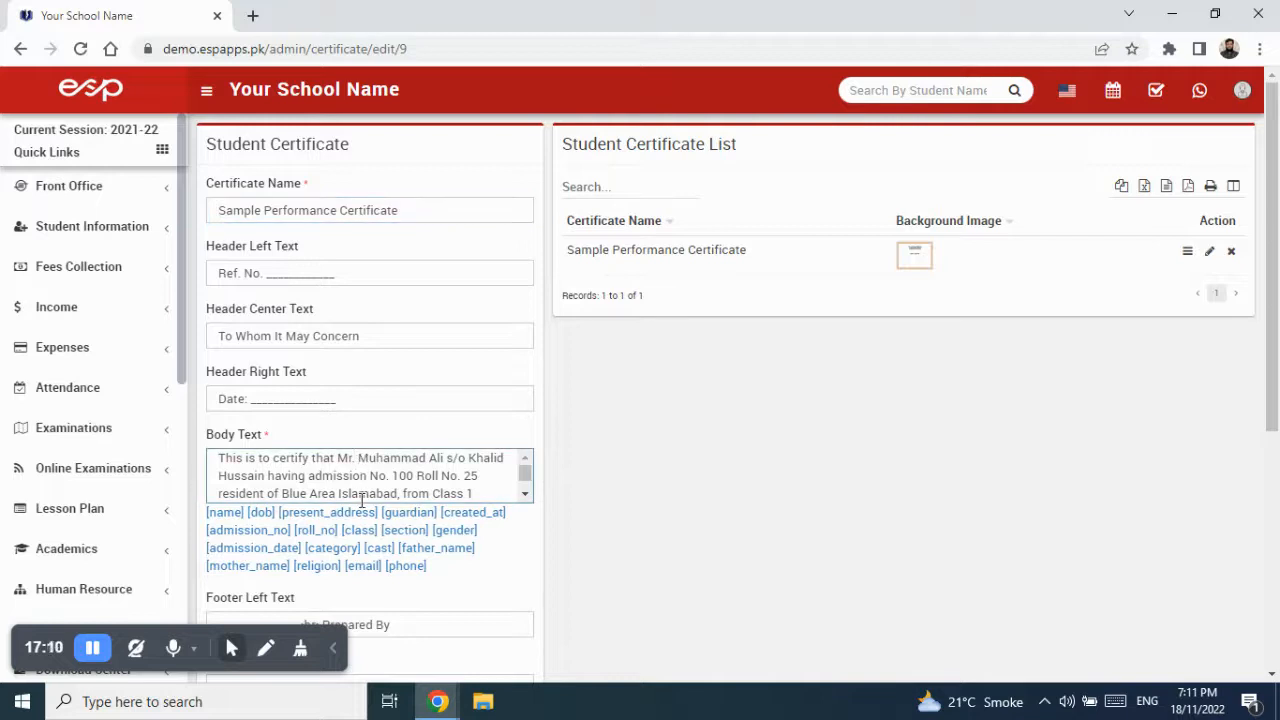
key(shift+Right)
key(shift+Right)
key(shift+Right)
key(shift+Right)
key(shift+Right)
key(shift+Right)
key(shift+Right)
key(shift+Right)
key(shift+Right)
key(shift+Right)
key(shift+Right)
key(shift+Right)
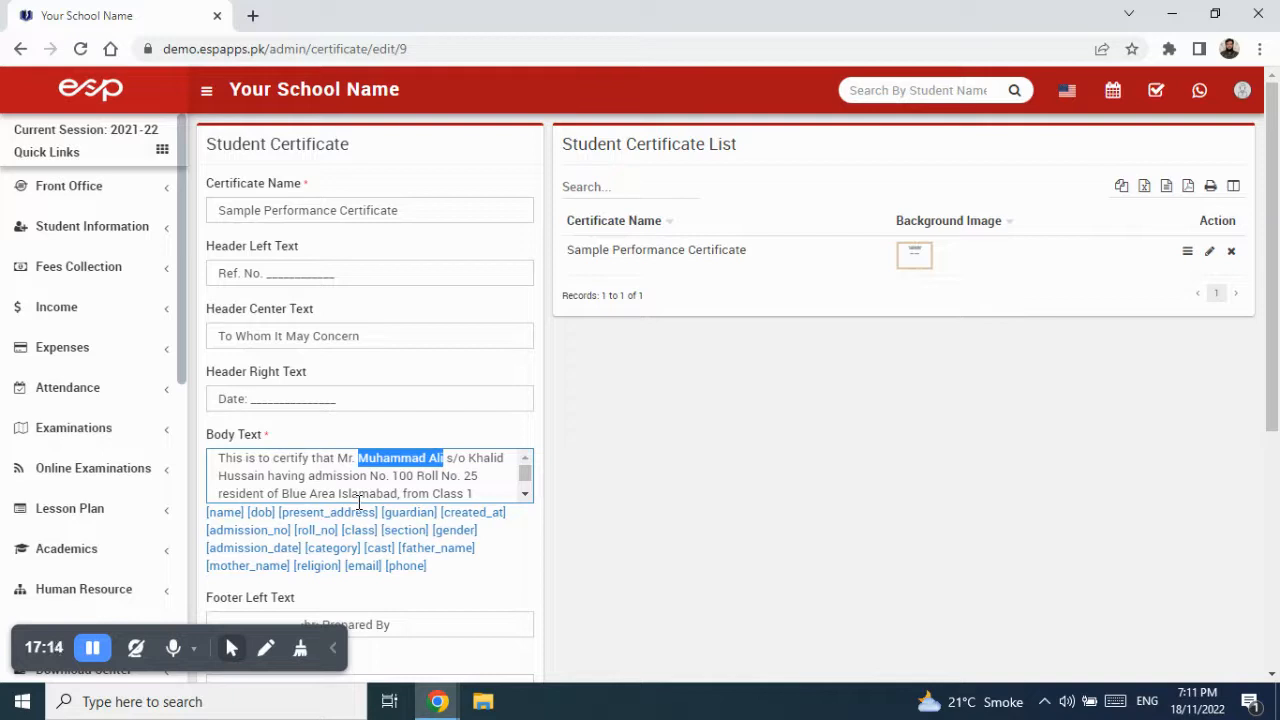
drag(243, 513, 209, 511)
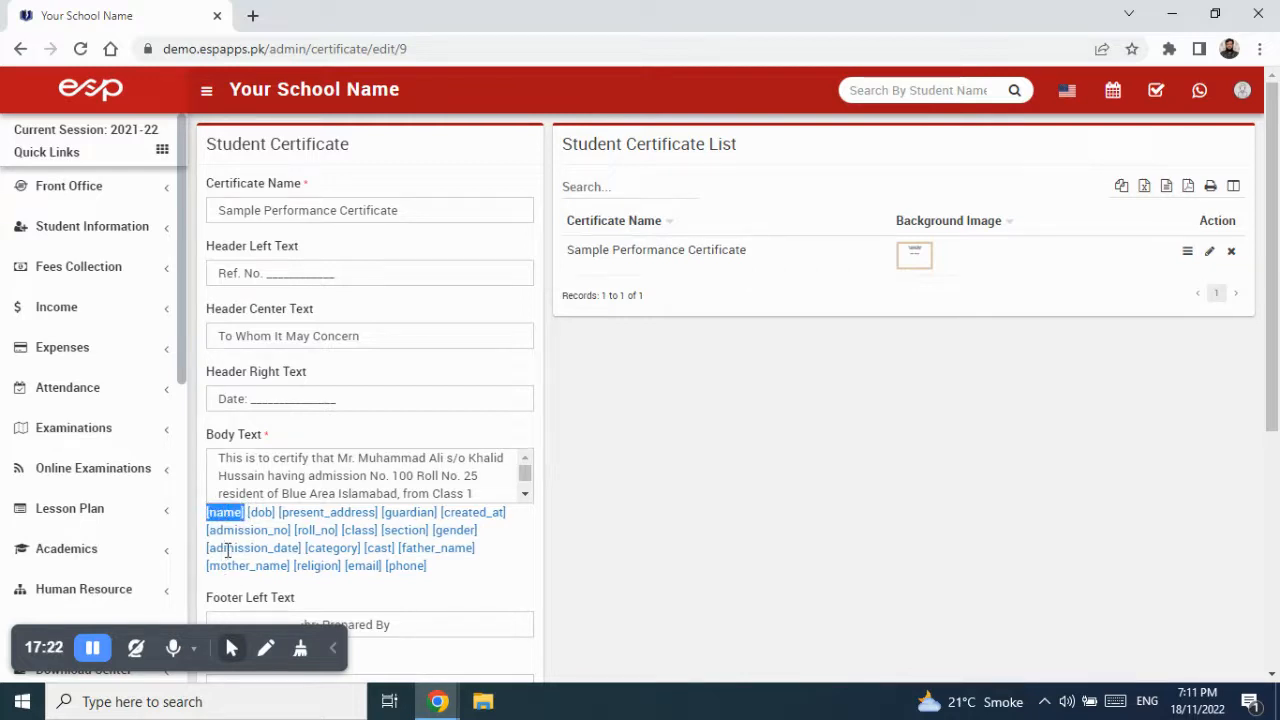
right_click(232, 514)
click(270, 528)
drag(358, 458, 445, 458)
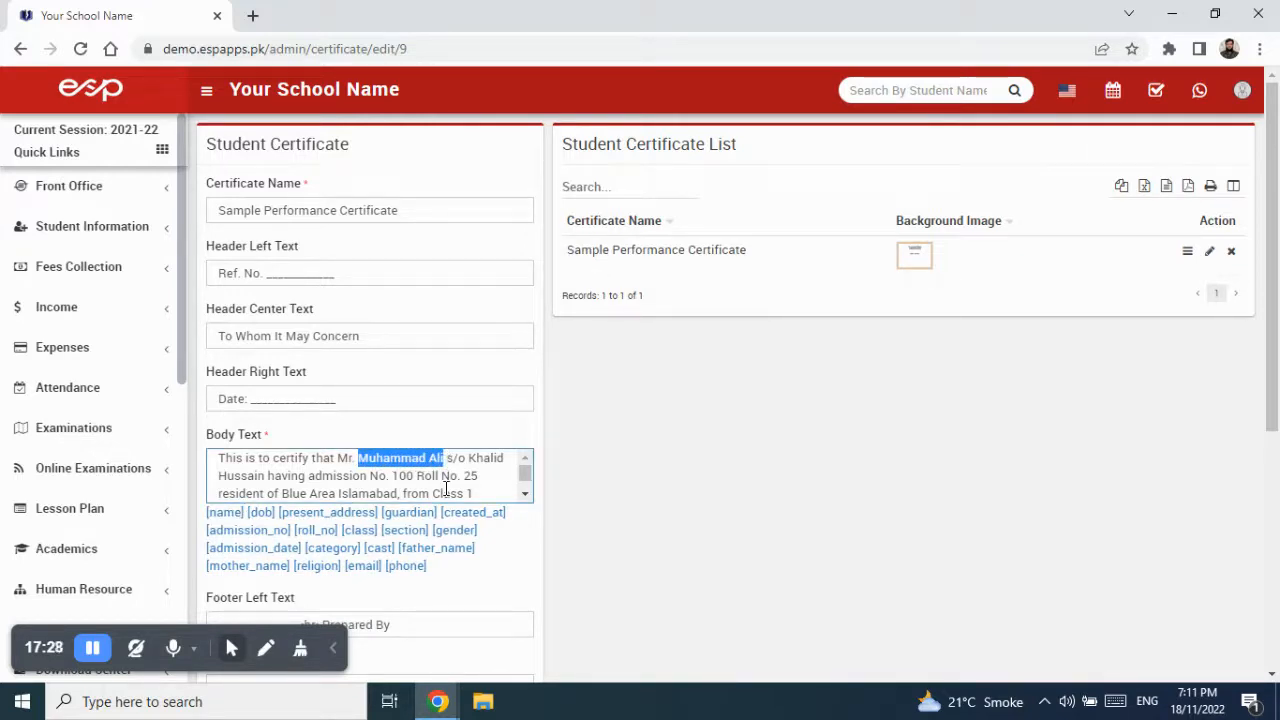
right_click(432, 460)
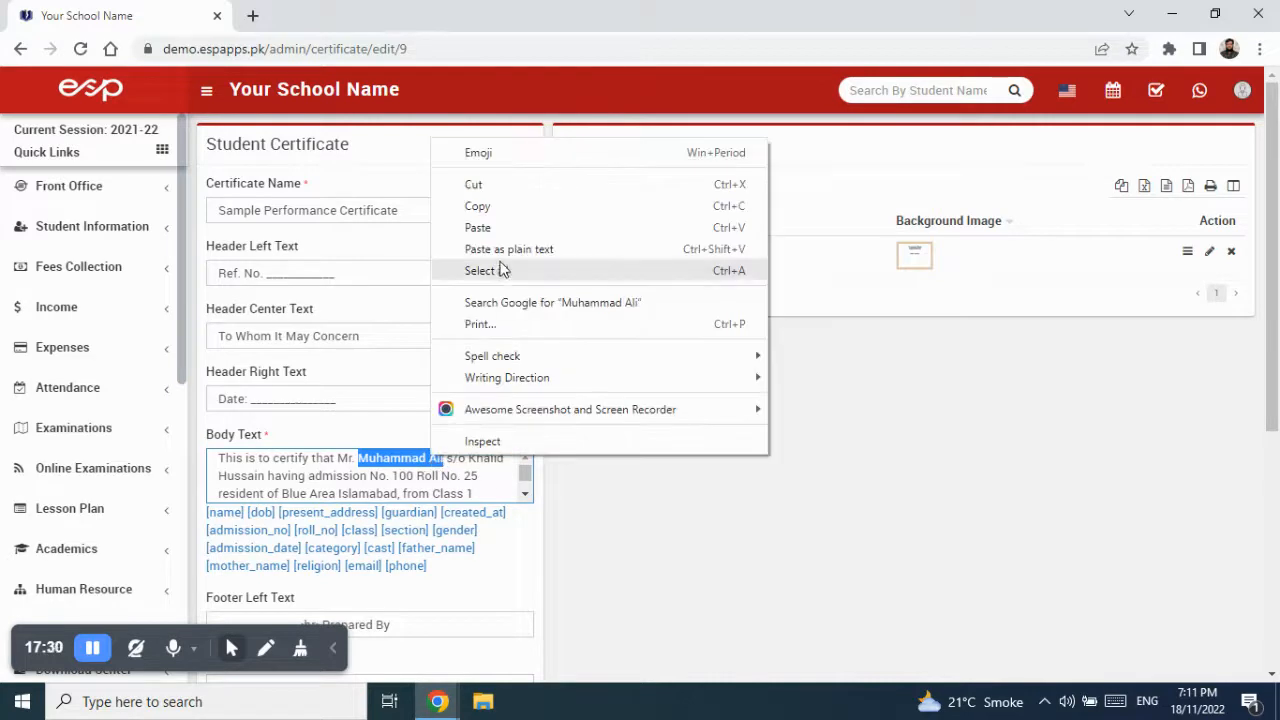
click(504, 229)
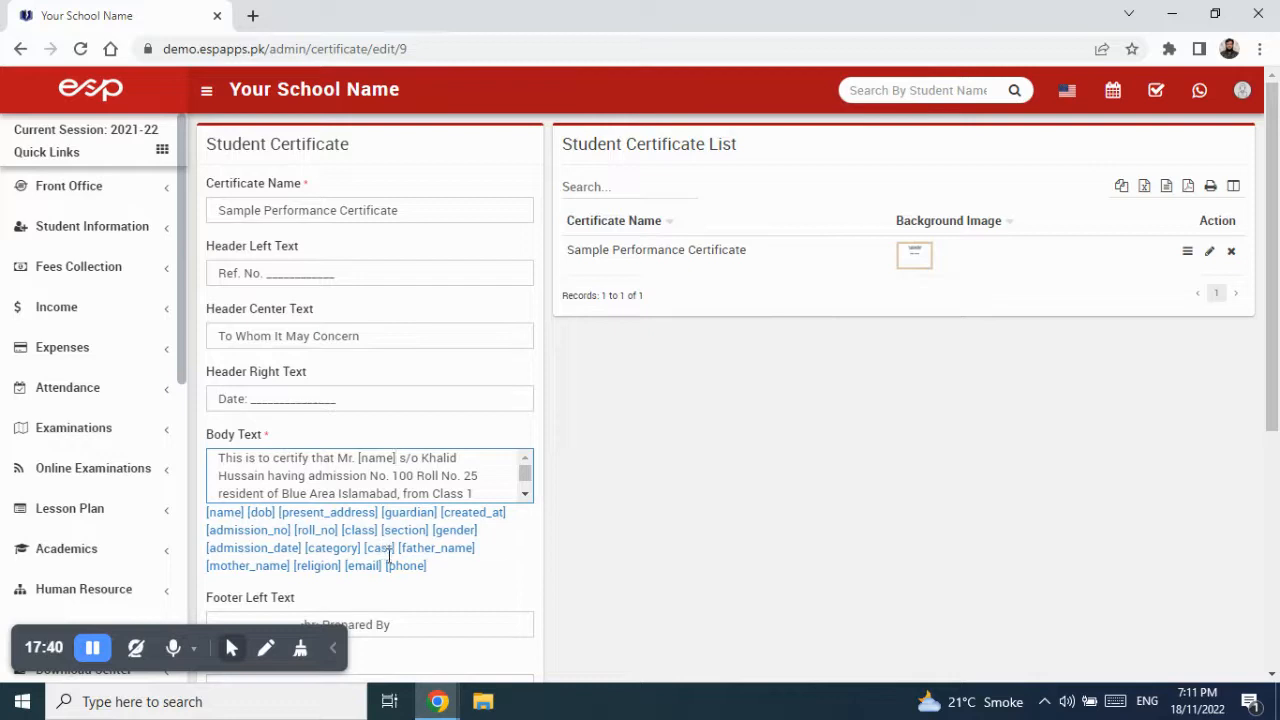
- Replace the sample father's name in Body Text with the copied [father_name] tag
drag(400, 547, 479, 541)
right_click(453, 551)
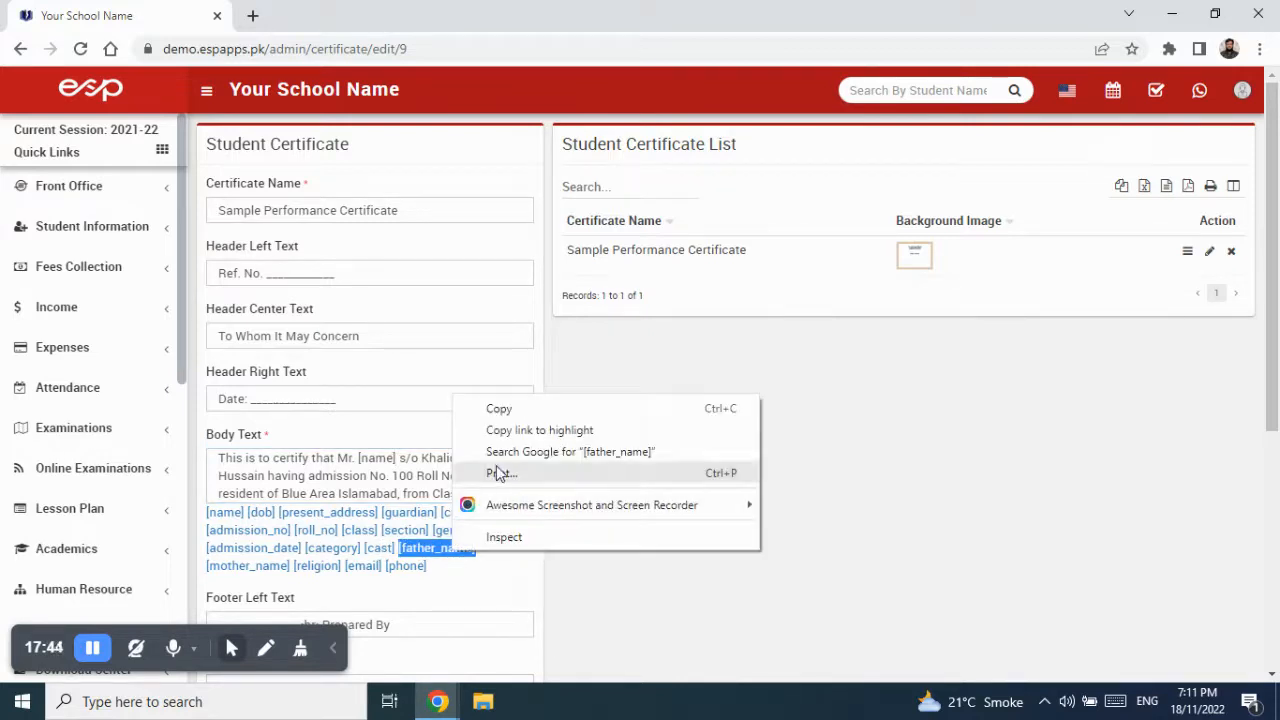
click(512, 410)
drag(421, 457, 267, 476)
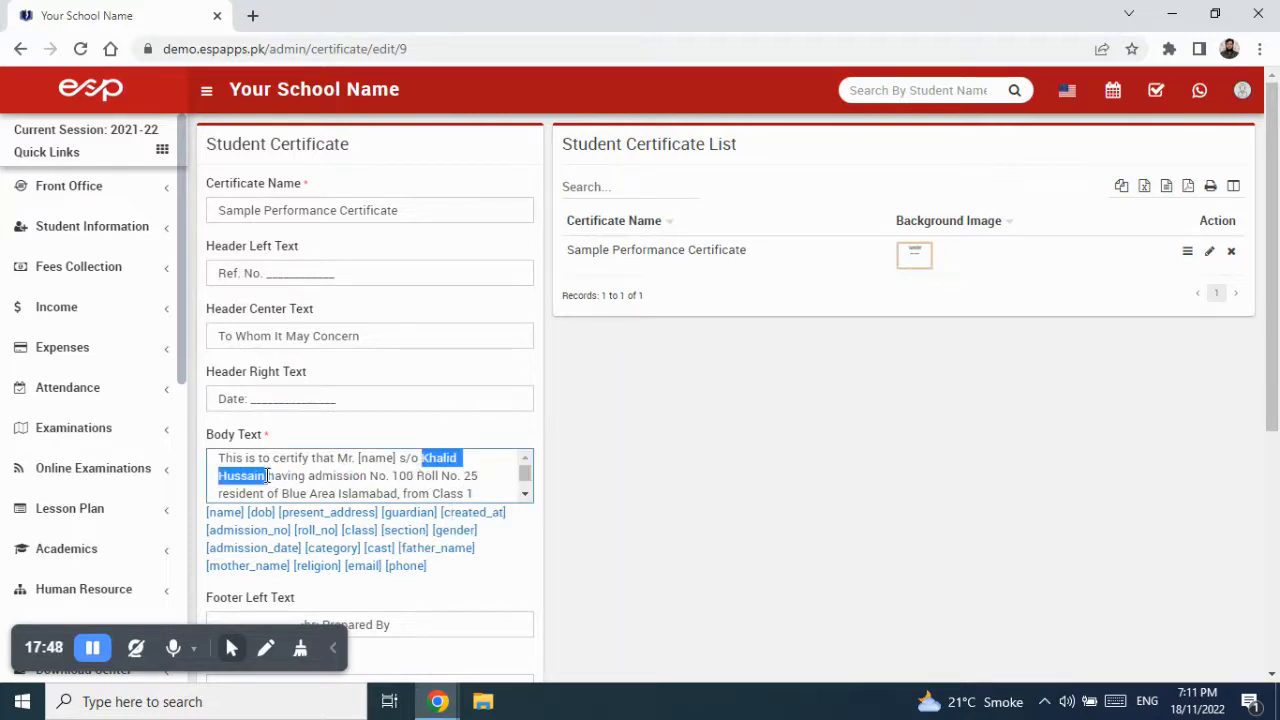
right_click(447, 461)
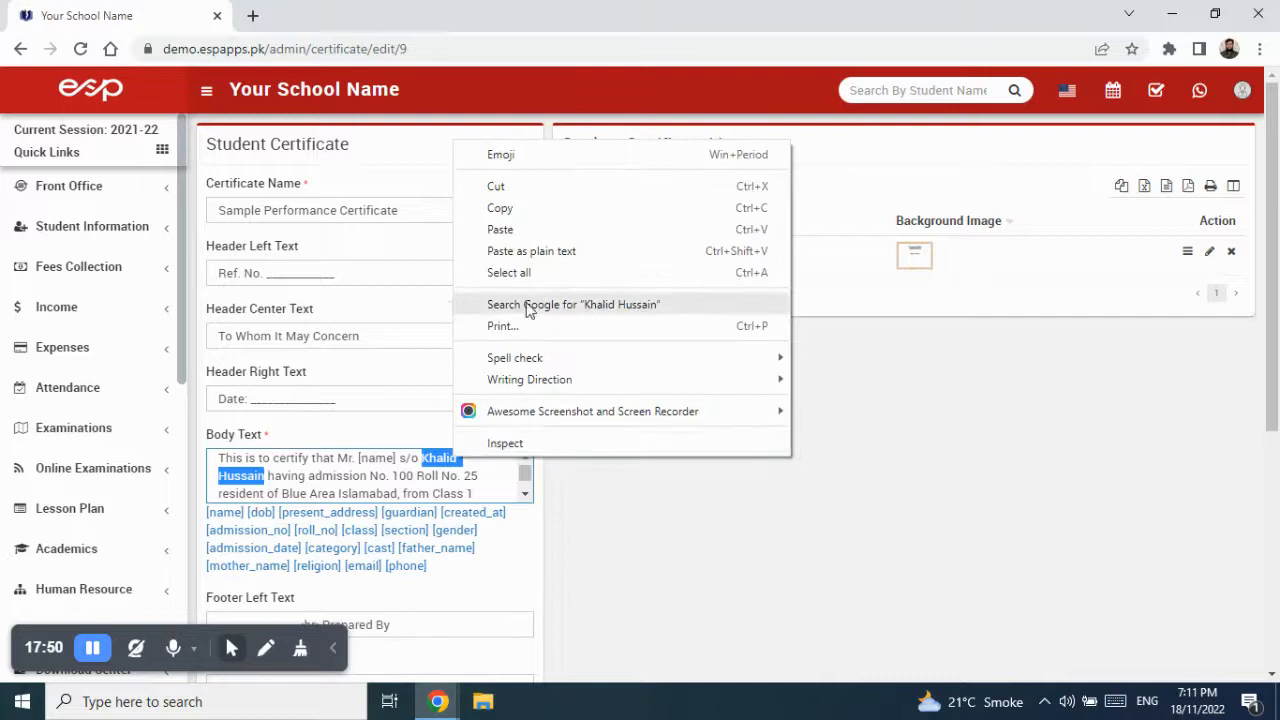
click(532, 242)
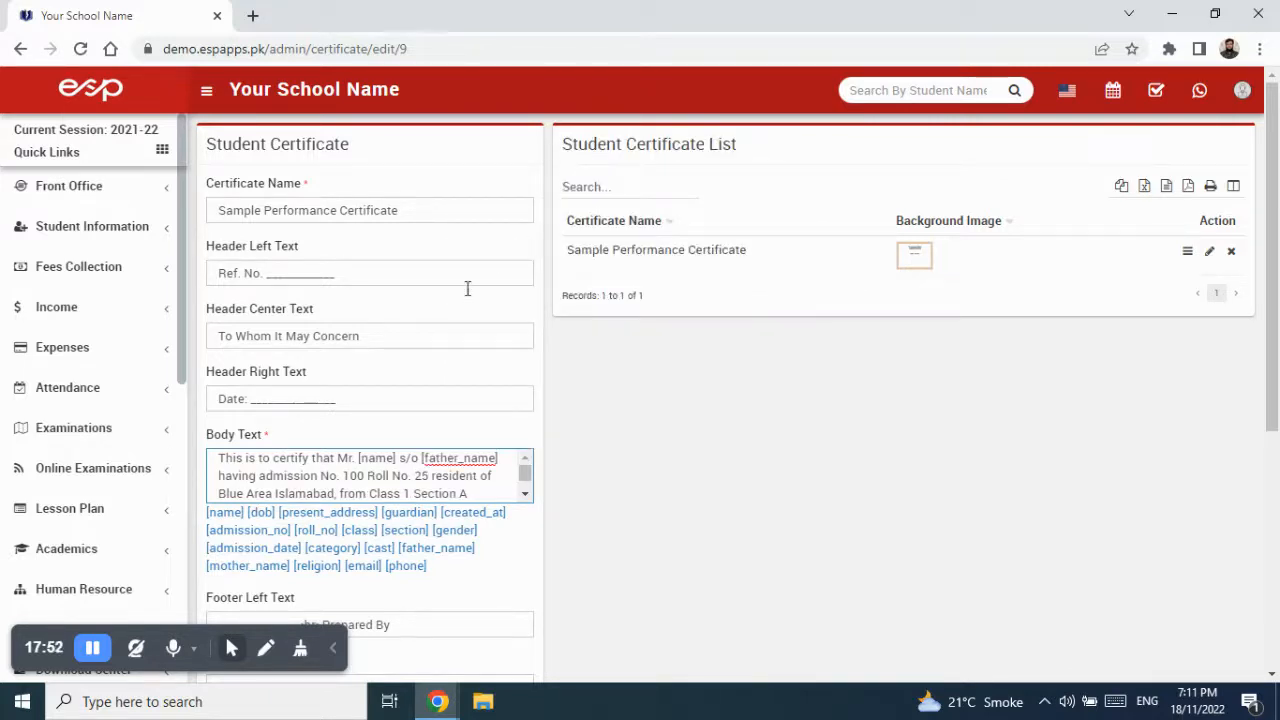
drag(343, 476, 367, 473)
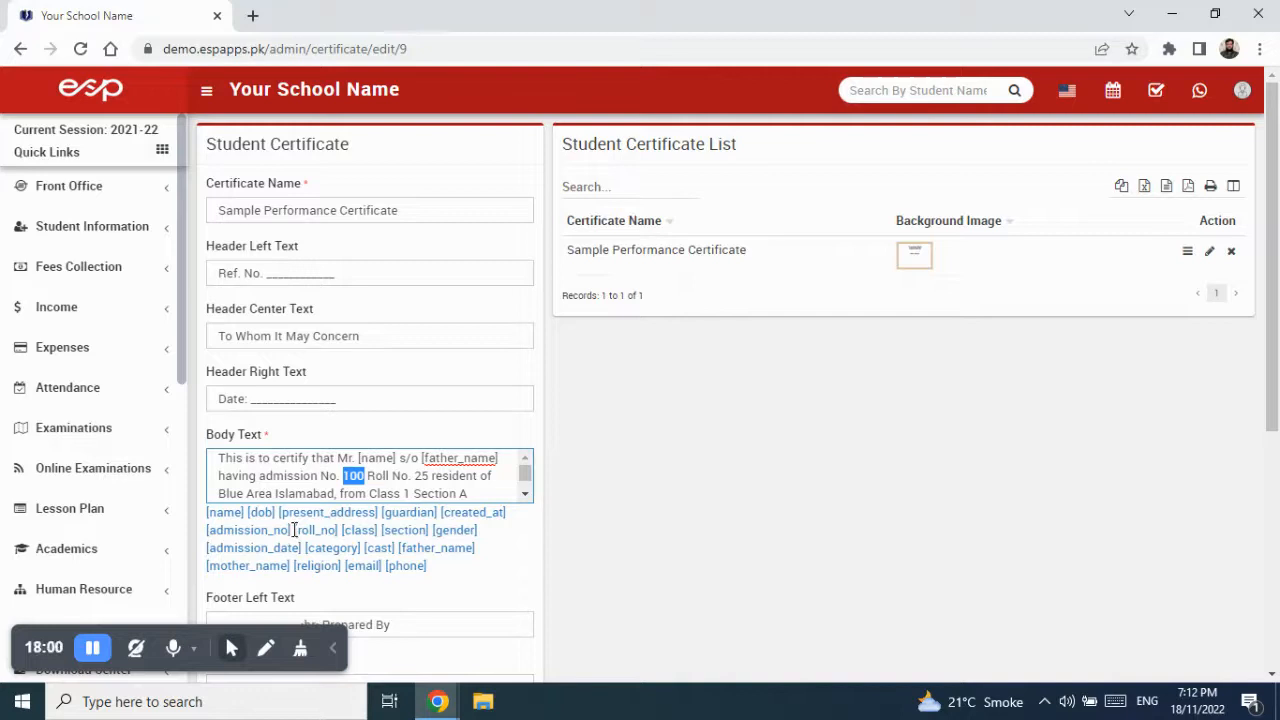
- Replace the sample admission number 100 in Body Text with the [admission_no] tag
drag(291, 530, 203, 535)
right_click(250, 530)
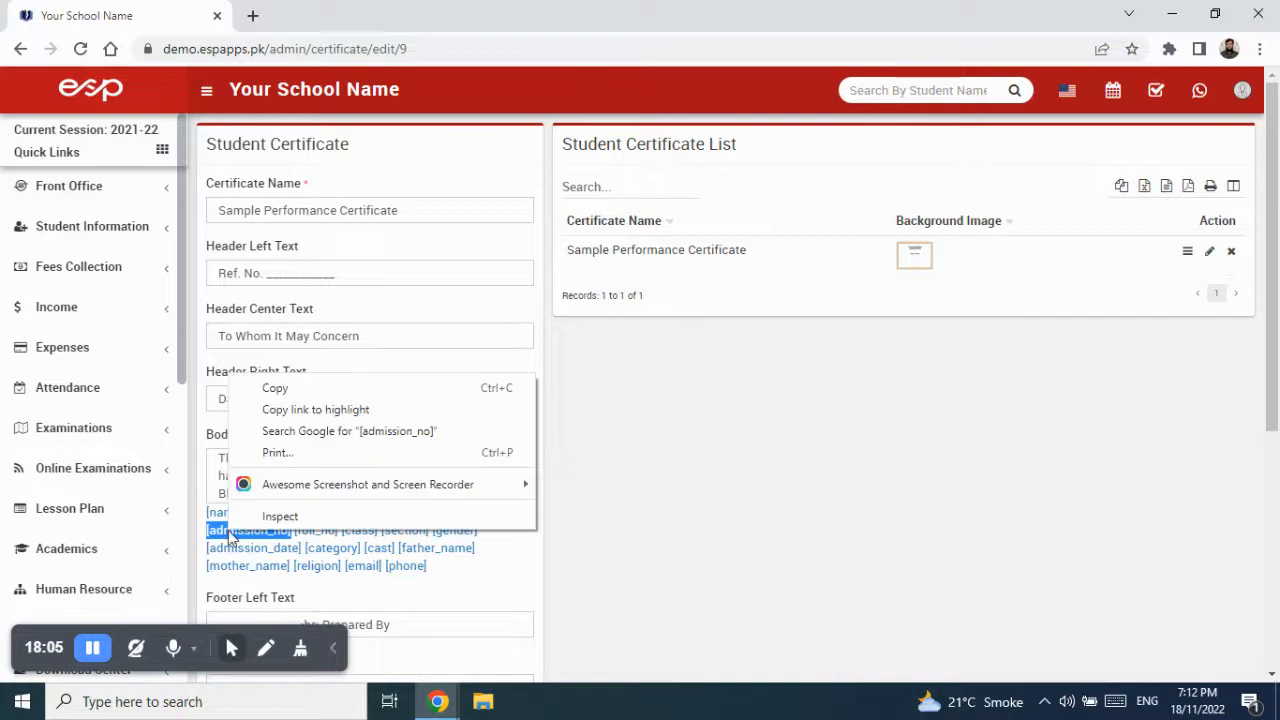
click(298, 392)
drag(365, 476, 345, 476)
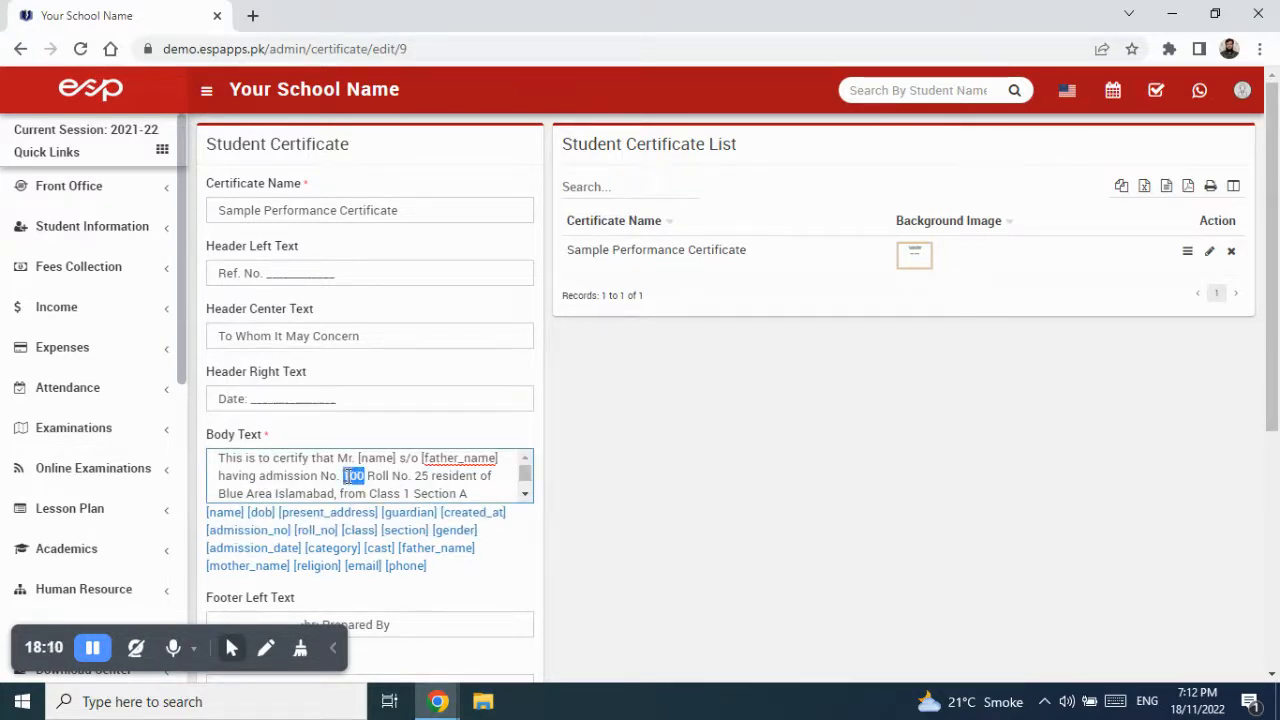
right_click(347, 477)
click(420, 254)
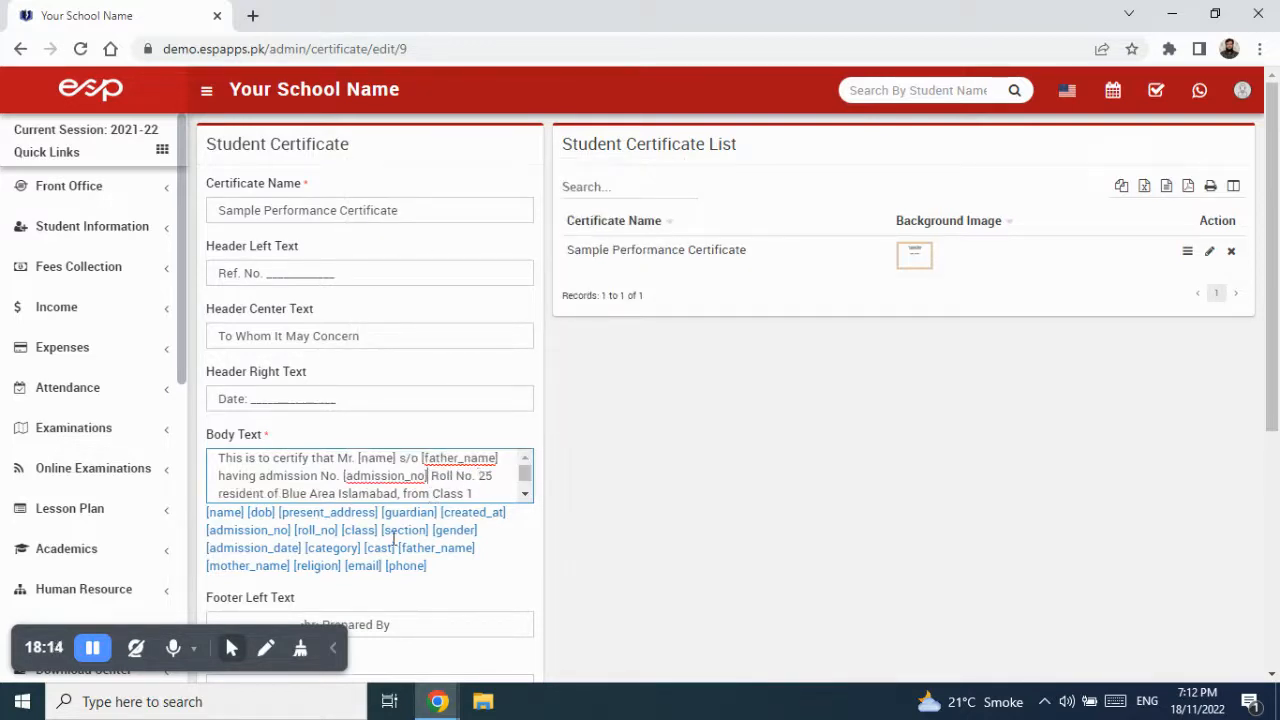
- Replace the sample roll number 25 in Body Text with the [roll_no] tag
drag(338, 530, 303, 531)
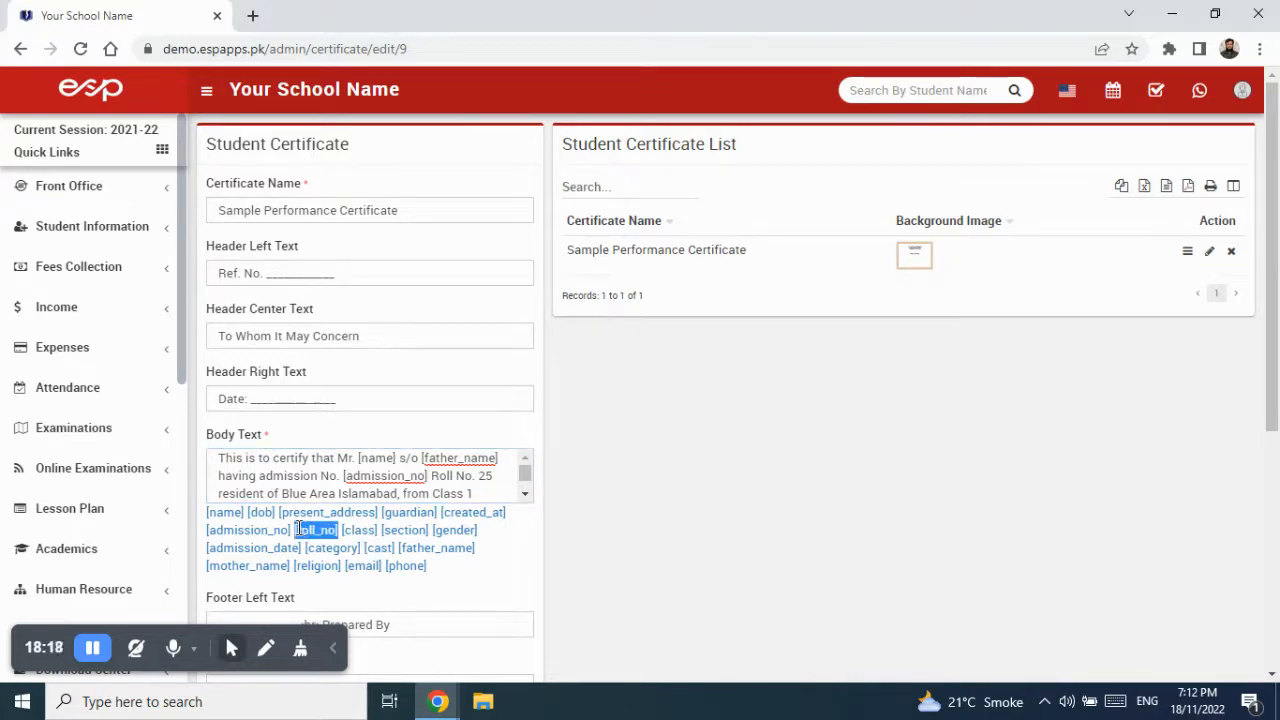
right_click(300, 530)
click(336, 536)
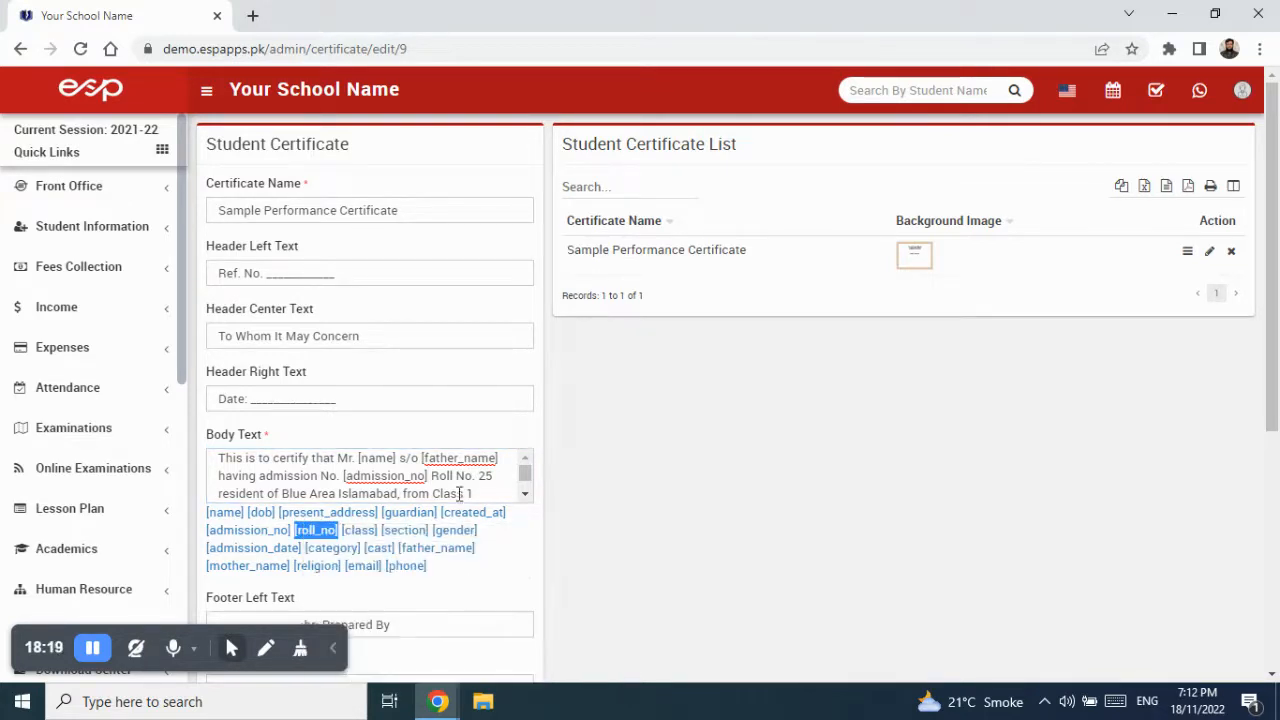
double_click(486, 477)
right_click(486, 476)
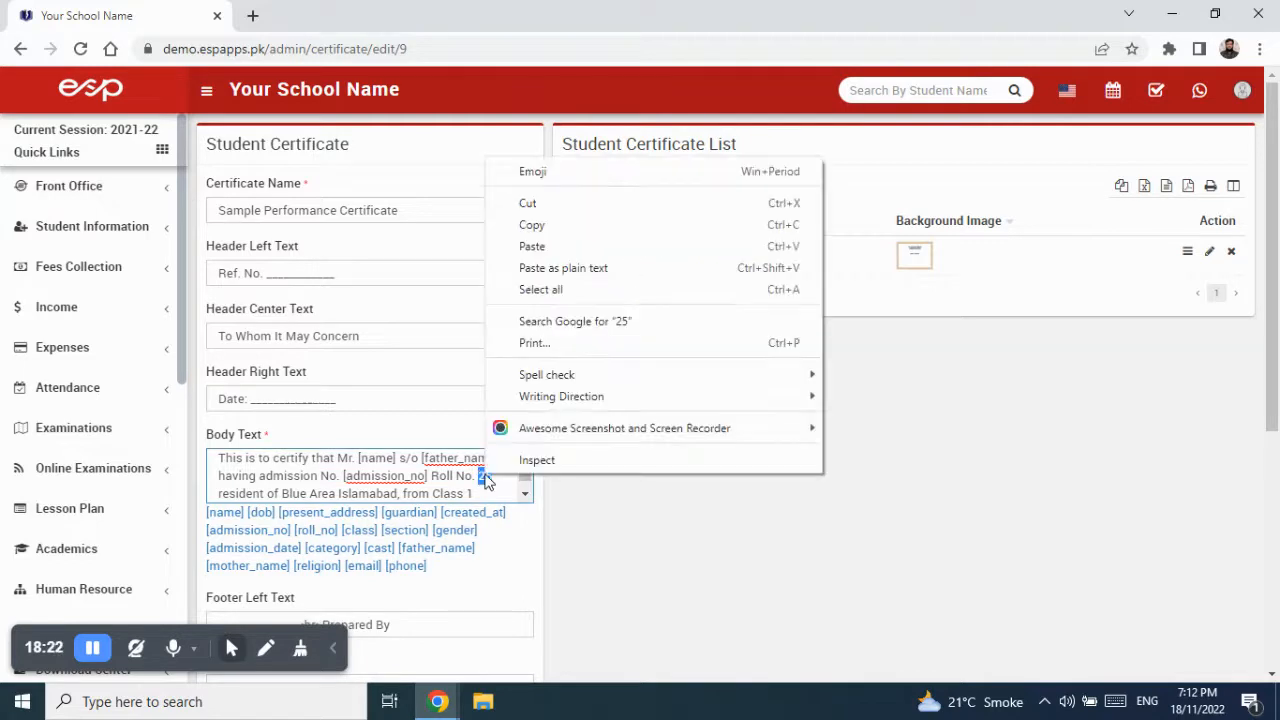
click(521, 247)
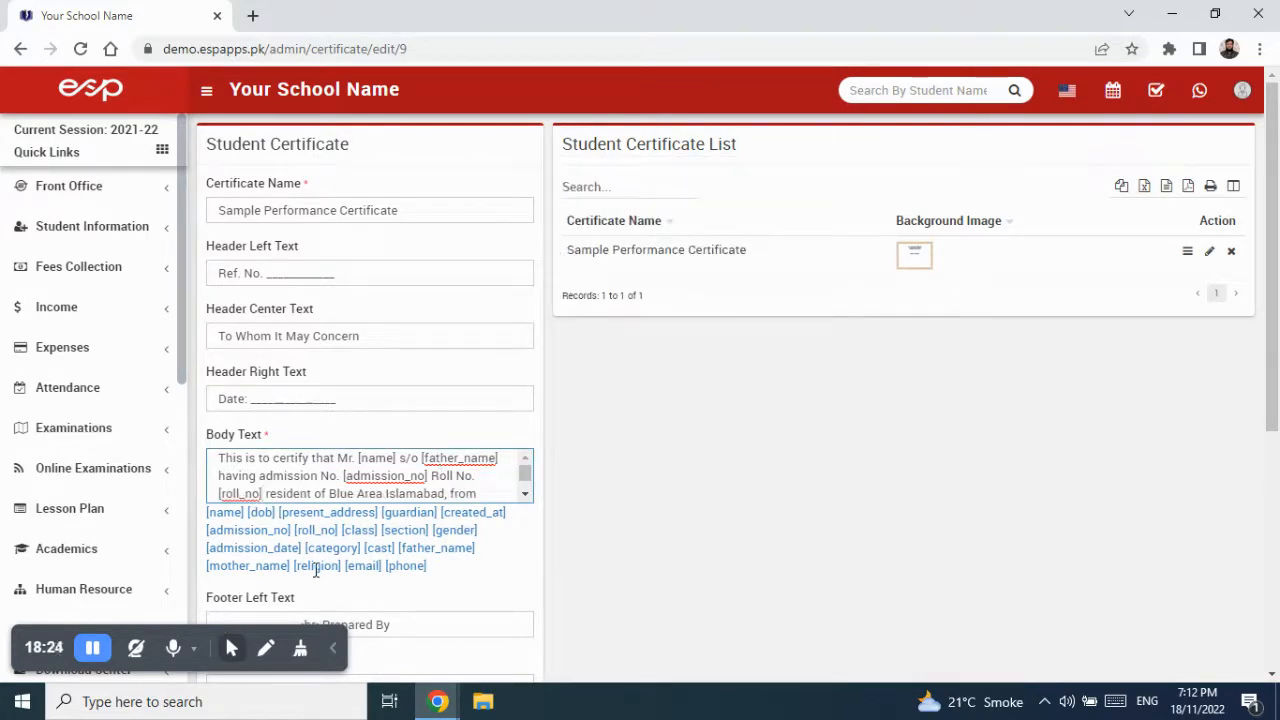
scroll(355, 488, down, 1)
scroll(355, 490, up, 1)
scroll(400, 489, up, 1)
click(525, 494)
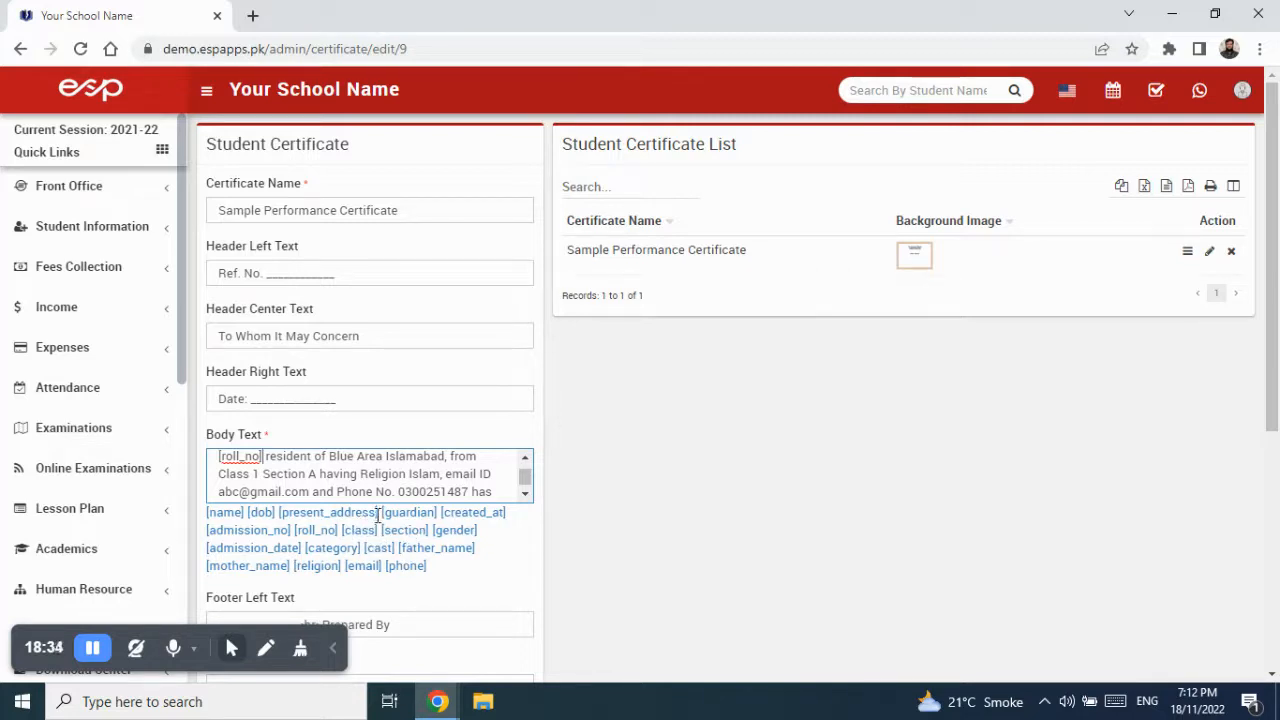
- Copy the [present_address] tag and select the text following the roll number placeholder
drag(379, 512, 279, 512)
right_click(302, 511)
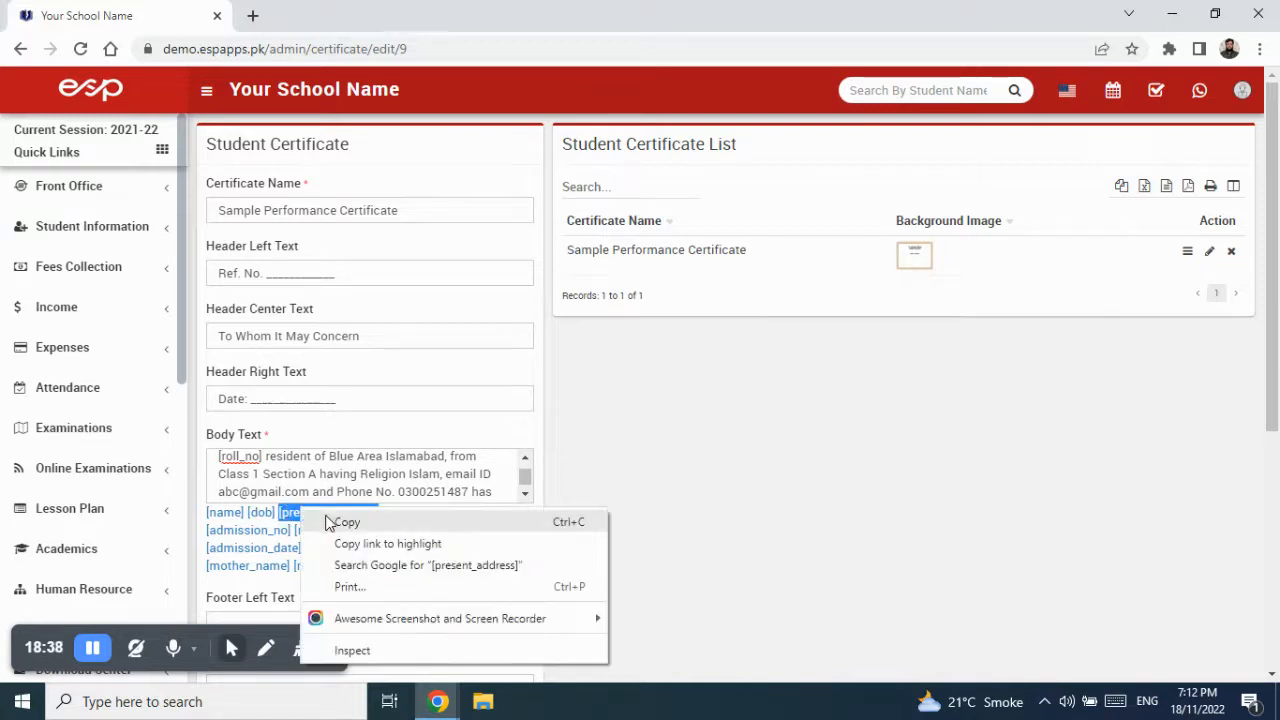
click(340, 522)
drag(330, 456, 434, 481)
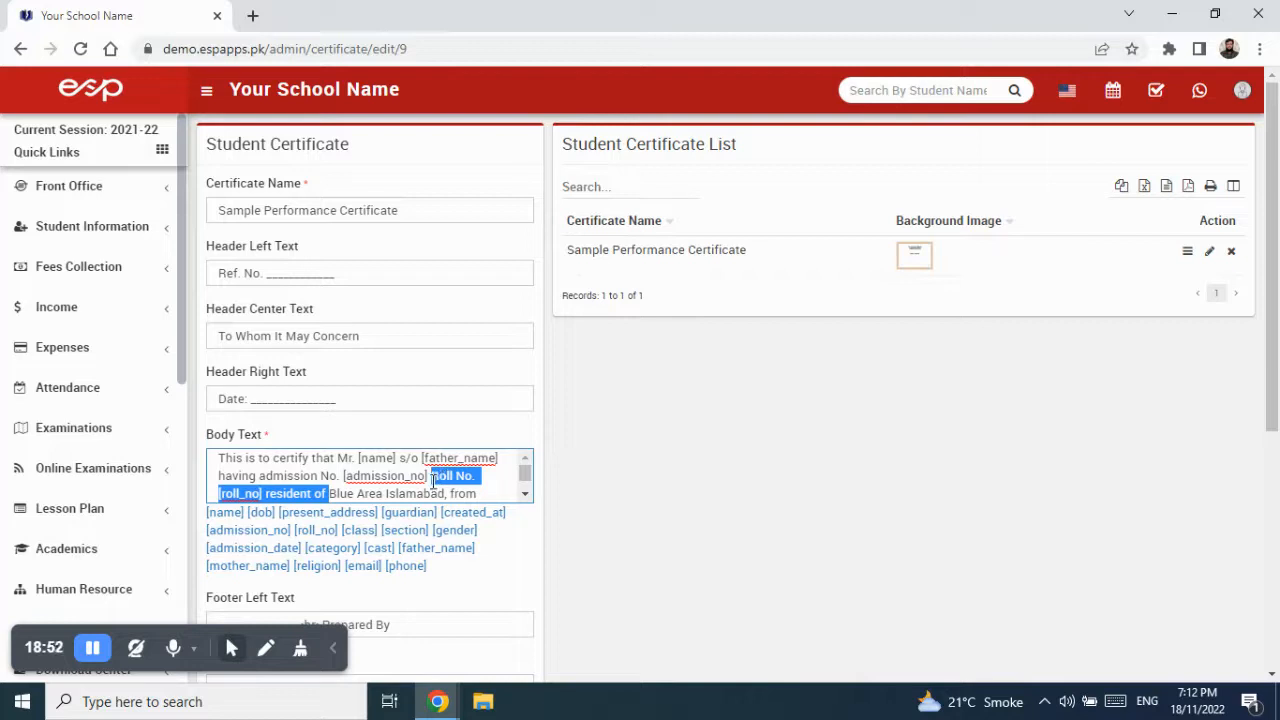
- Replace the sample address after 'resident of' with the [present_address] tag
click(345, 495)
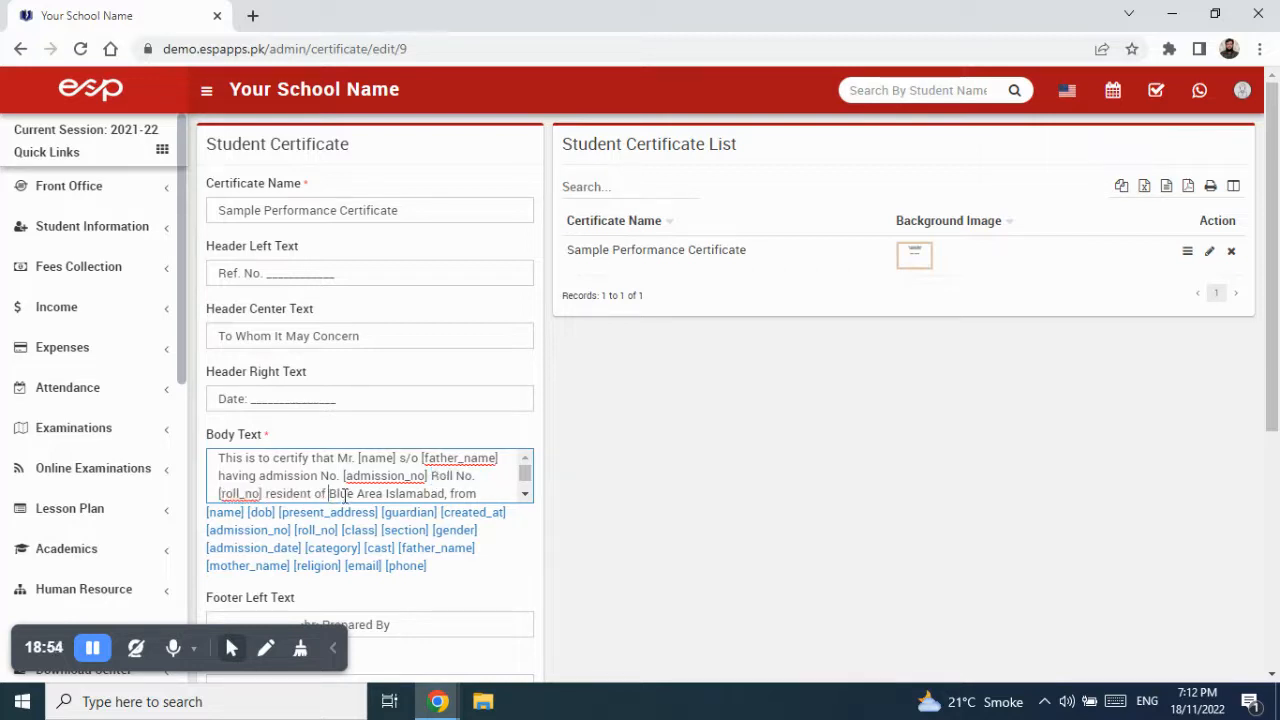
key(Delete)
key(Delete)
key(Delete)
key(Delete)
key(Delete)
key(Delete)
key(Delete)
key(Delete)
key(Delete)
key(Delete)
key(Delete)
key(Delete)
key(Delete)
key(Delete)
key(Delete)
key(Delete)
key(Delete)
key(Delete)
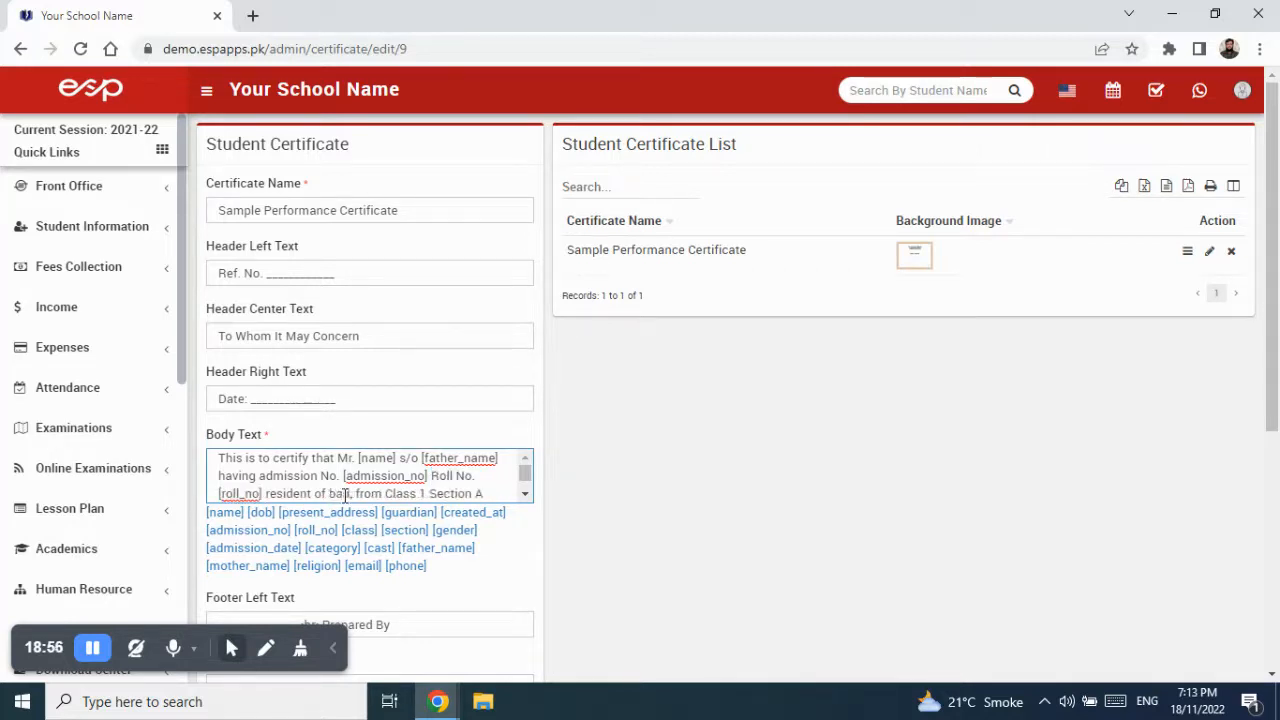
key(Delete)
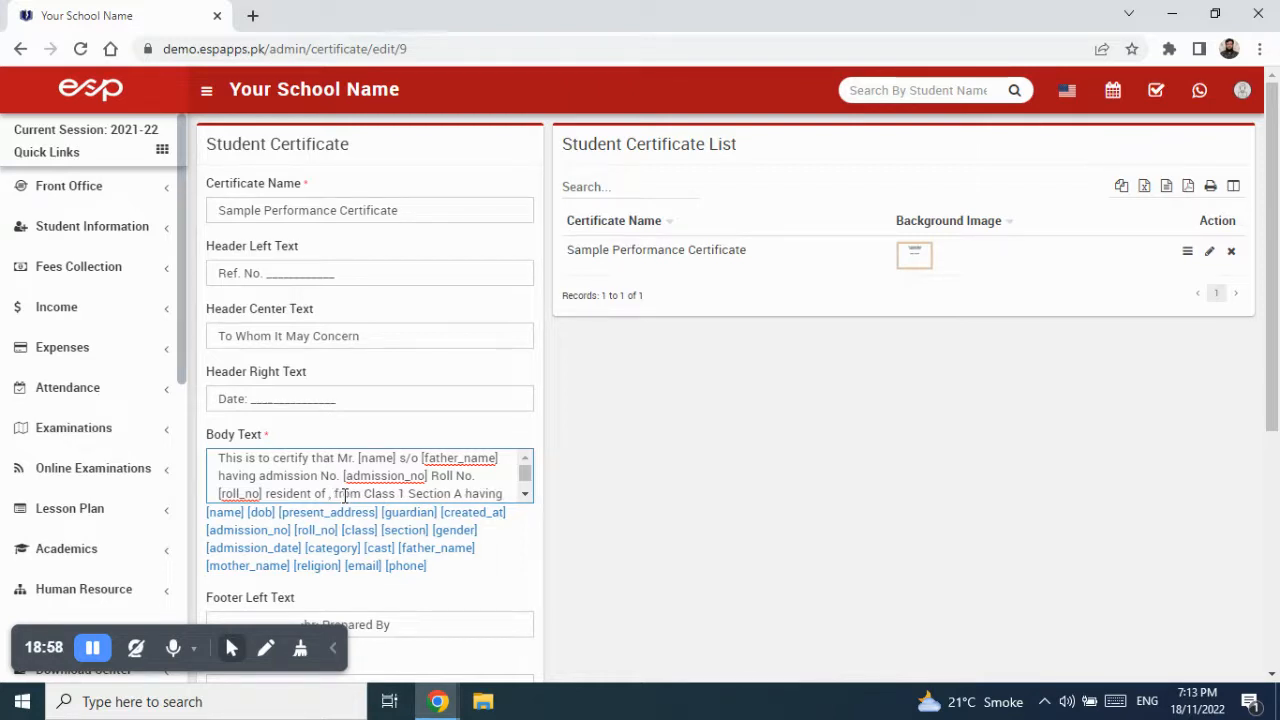
key(ctrl+v)
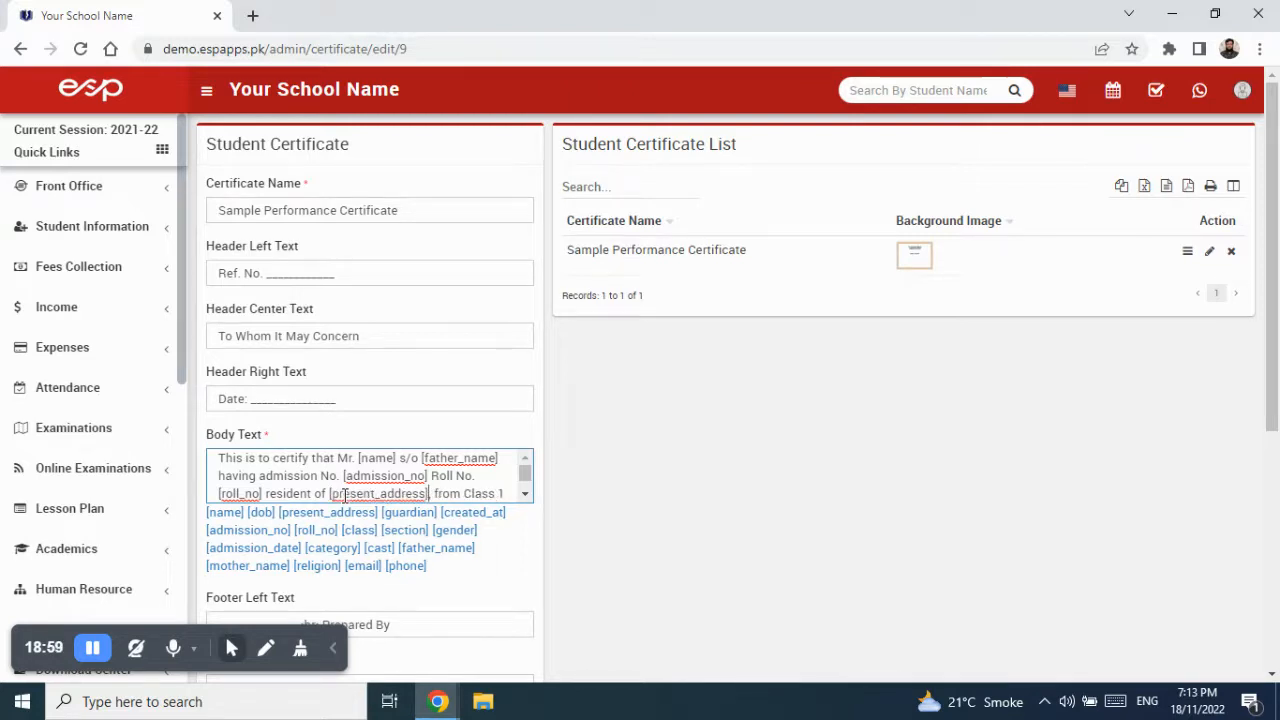
- Replace the sample class number 1 with the [class] tag
drag(378, 534, 344, 535)
right_click(348, 534)
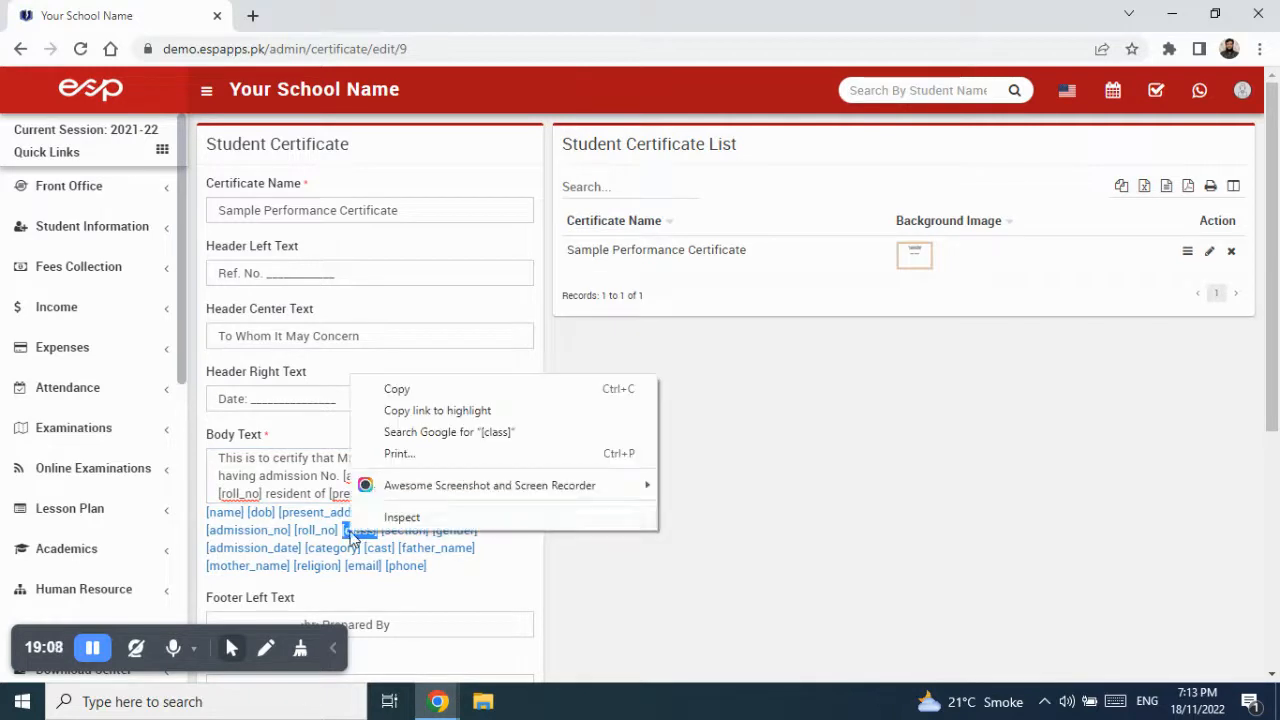
click(403, 398)
click(506, 494)
key(BackSpace)
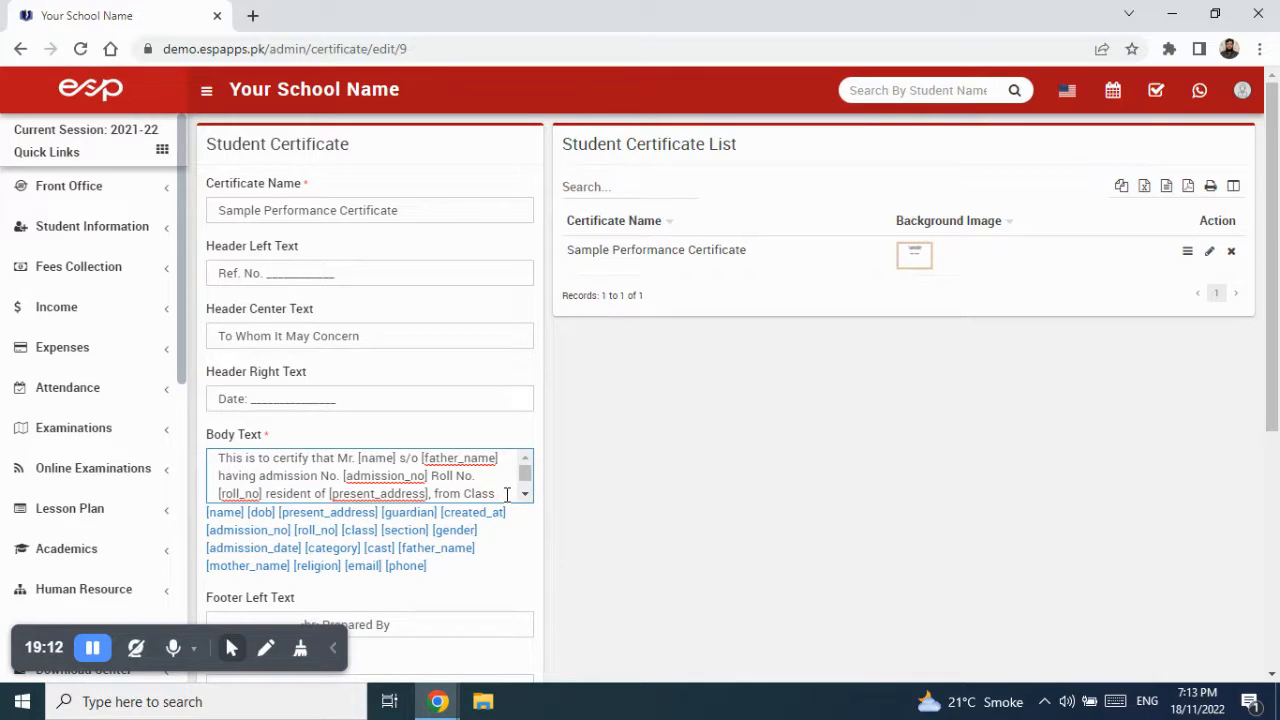
key(ctrl+v)
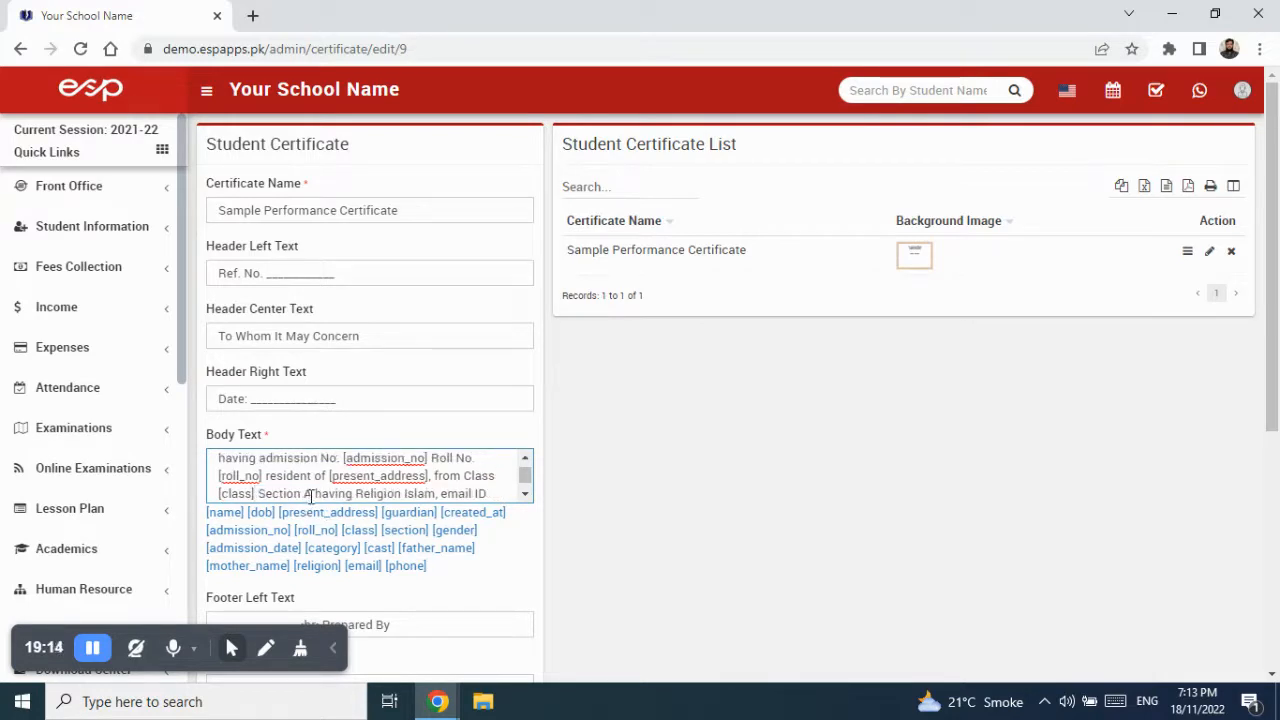
- Replace the sample section letter A with the [section] tag
drag(428, 530, 387, 527)
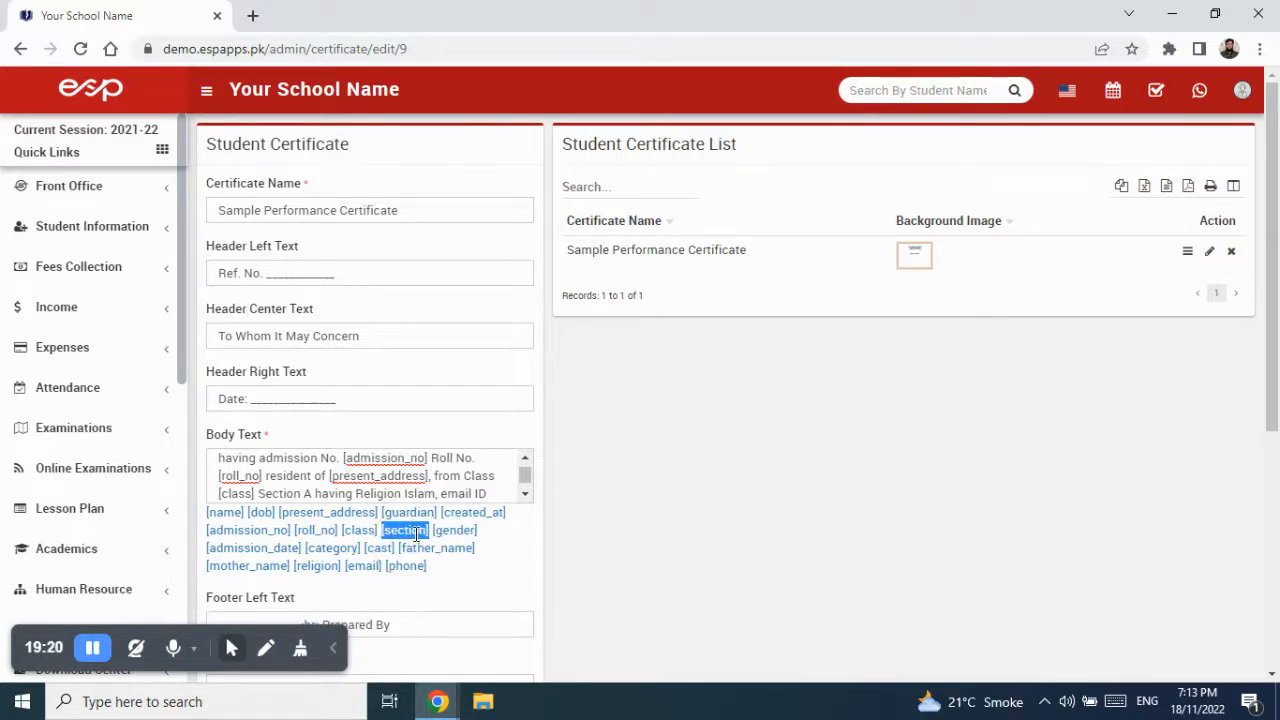
right_click(413, 541)
click(462, 392)
click(312, 492)
key(BackSpace)
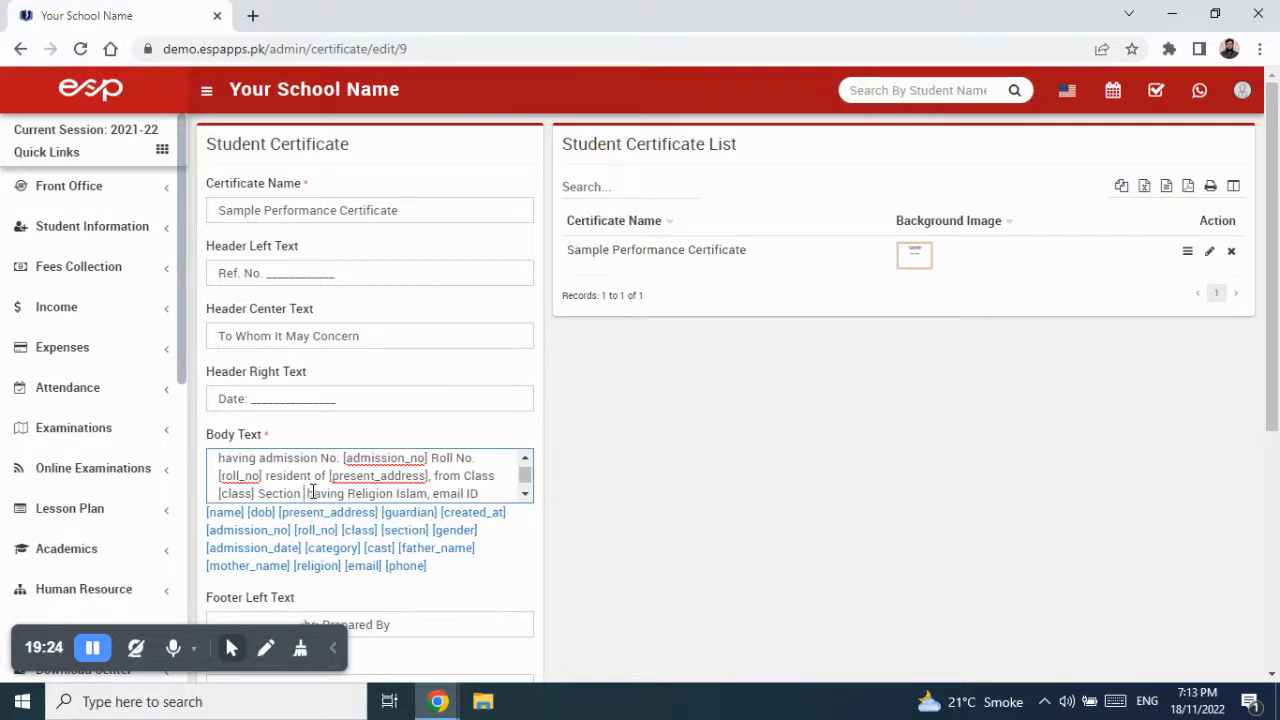
key(ctrl+v)
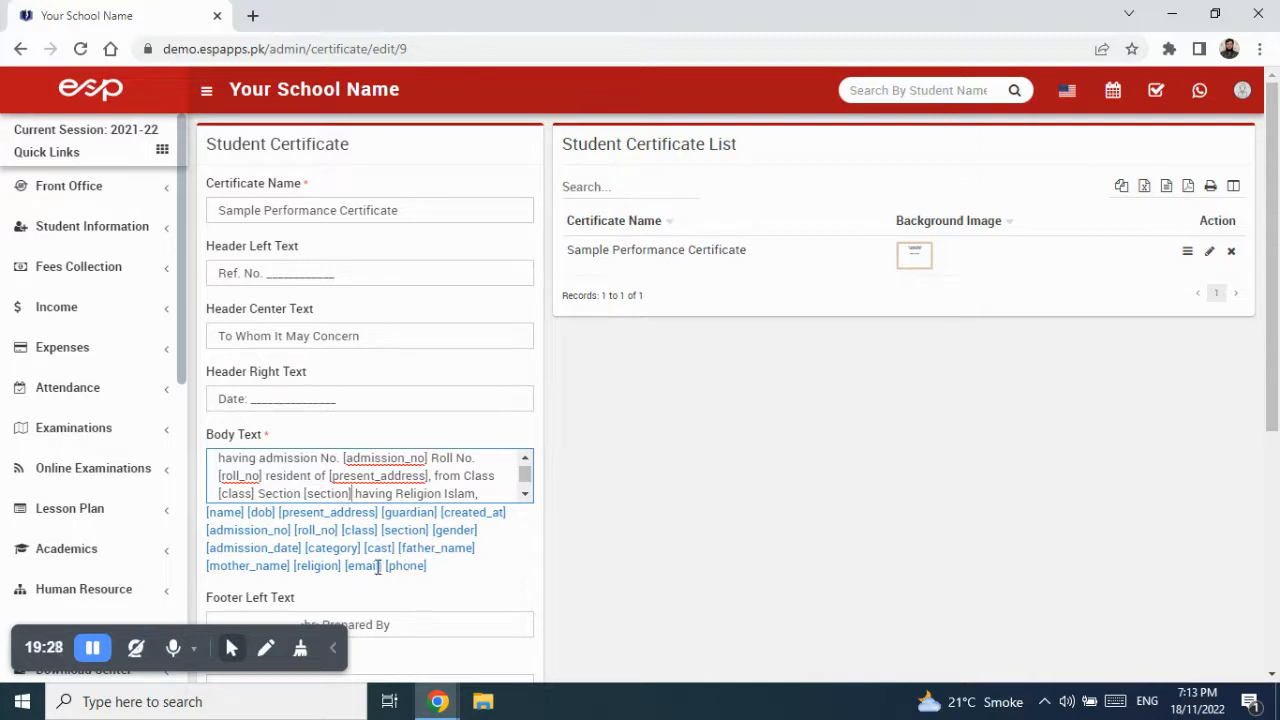
drag(342, 567, 299, 568)
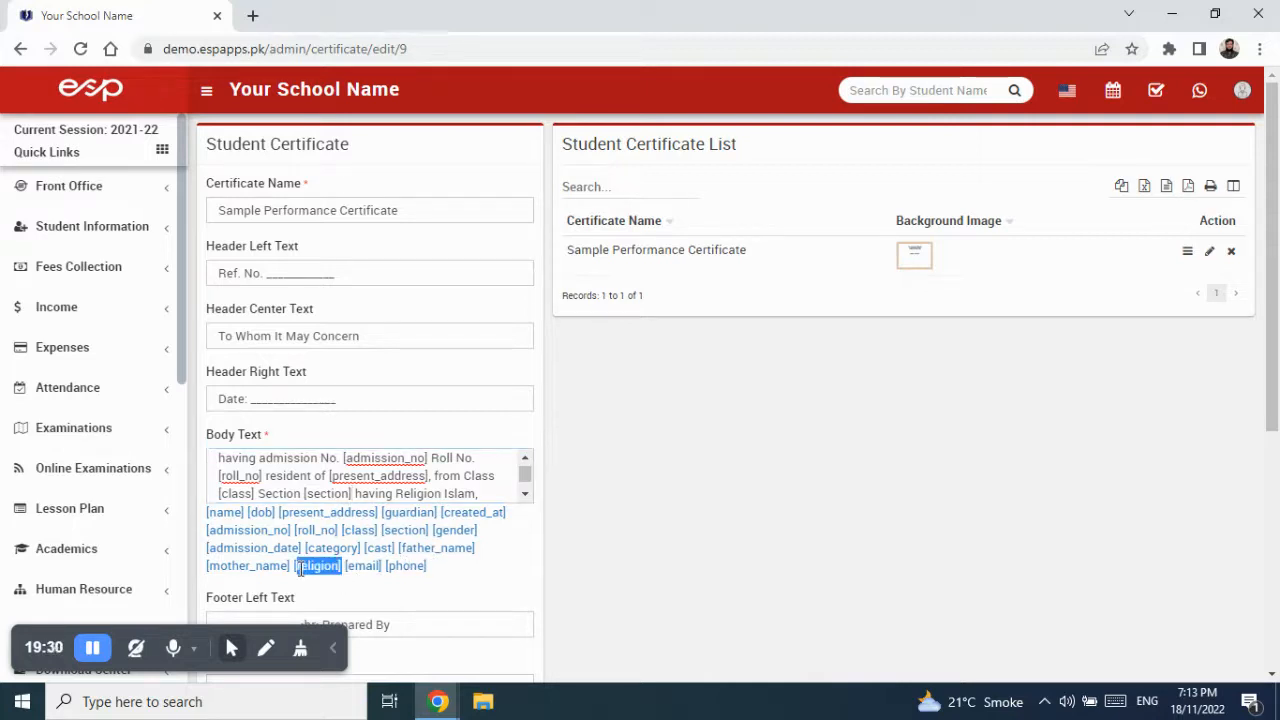
- Replace the sample religion Islam with the [religion] tag
right_click(299, 567)
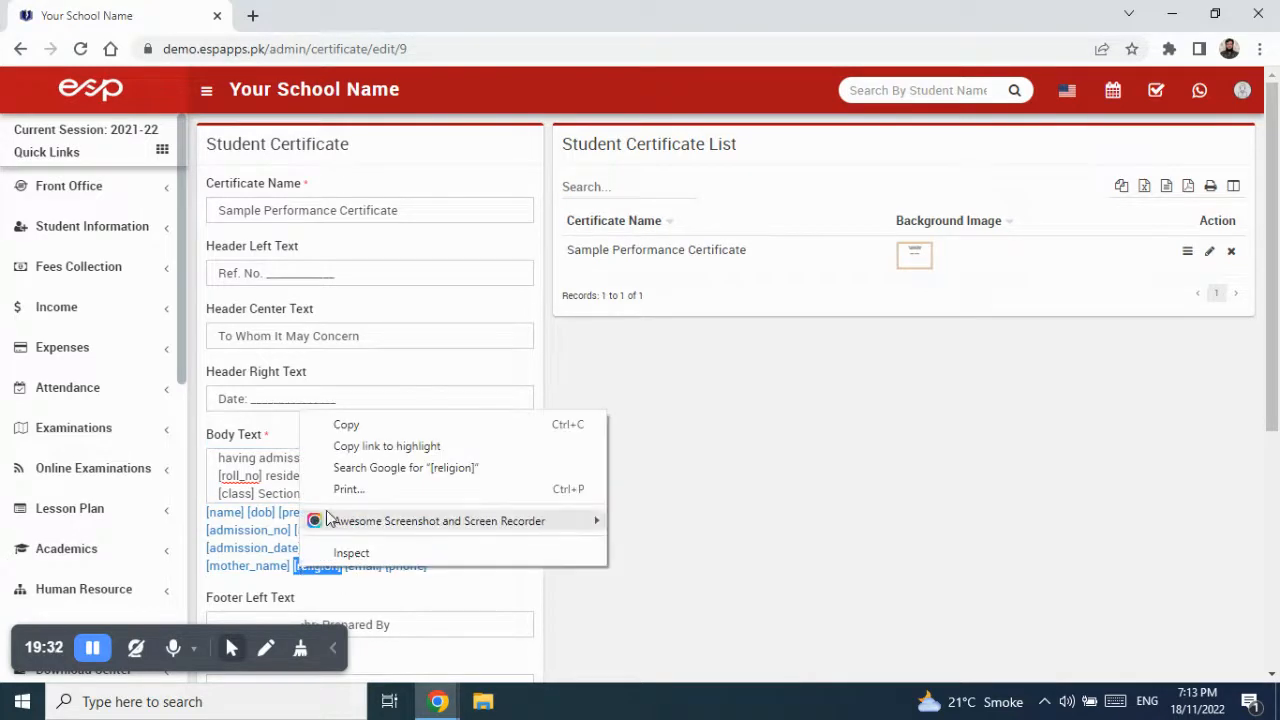
click(346, 425)
click(477, 493)
key(BackSpace)
key(BackSpace)
key(BackSpace)
key(BackSpace)
key(BackSpace)
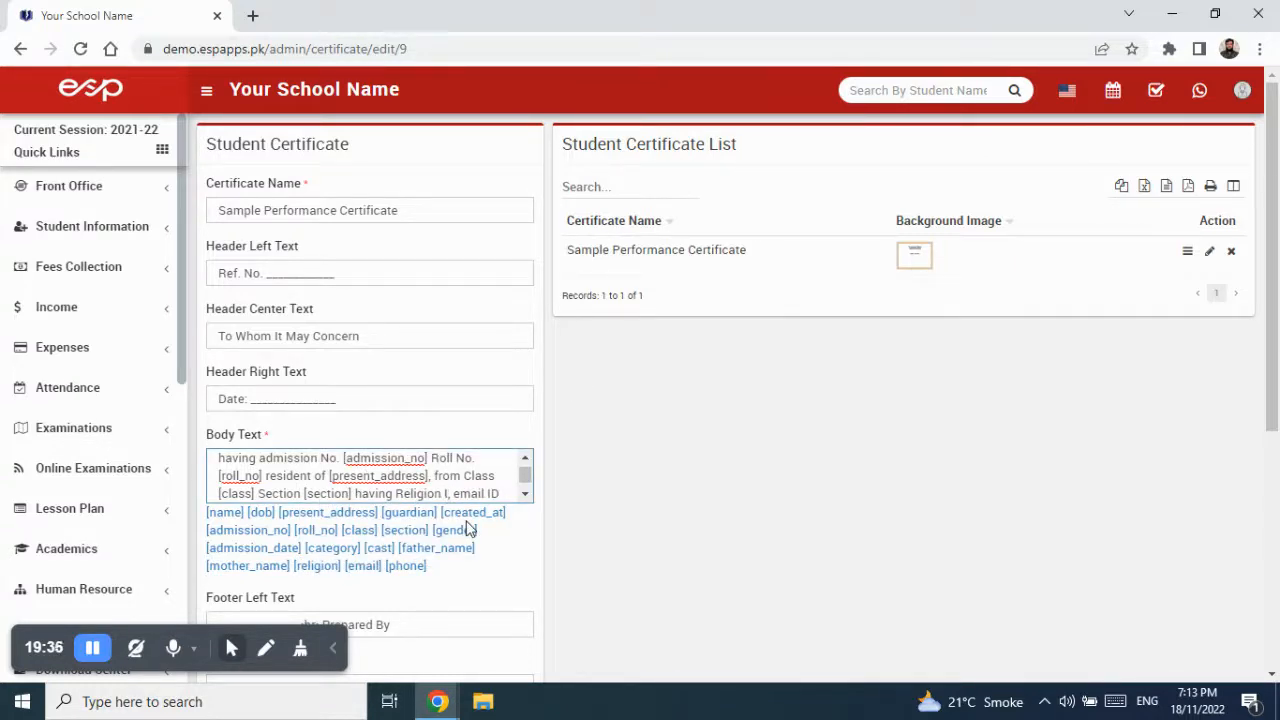
key(ctrl+v)
click(524, 497)
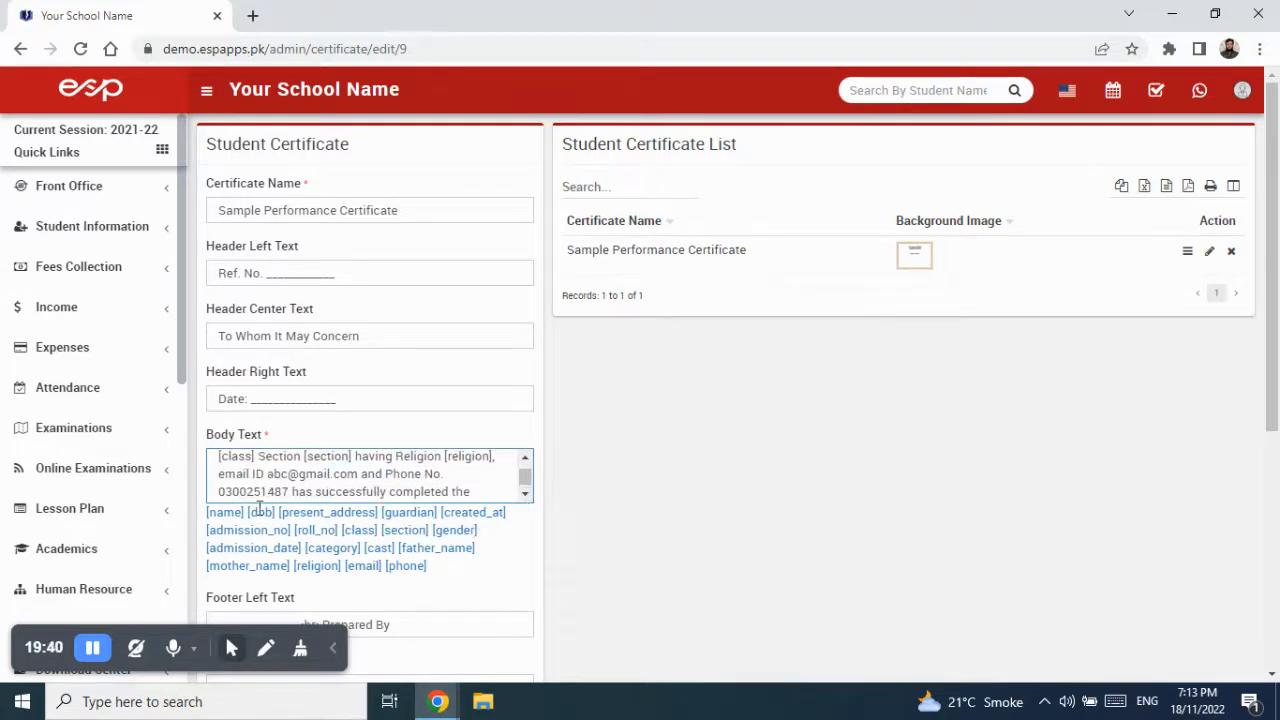
- Replace the sample email address with the [email] tag
drag(385, 566, 346, 566)
right_click(350, 566)
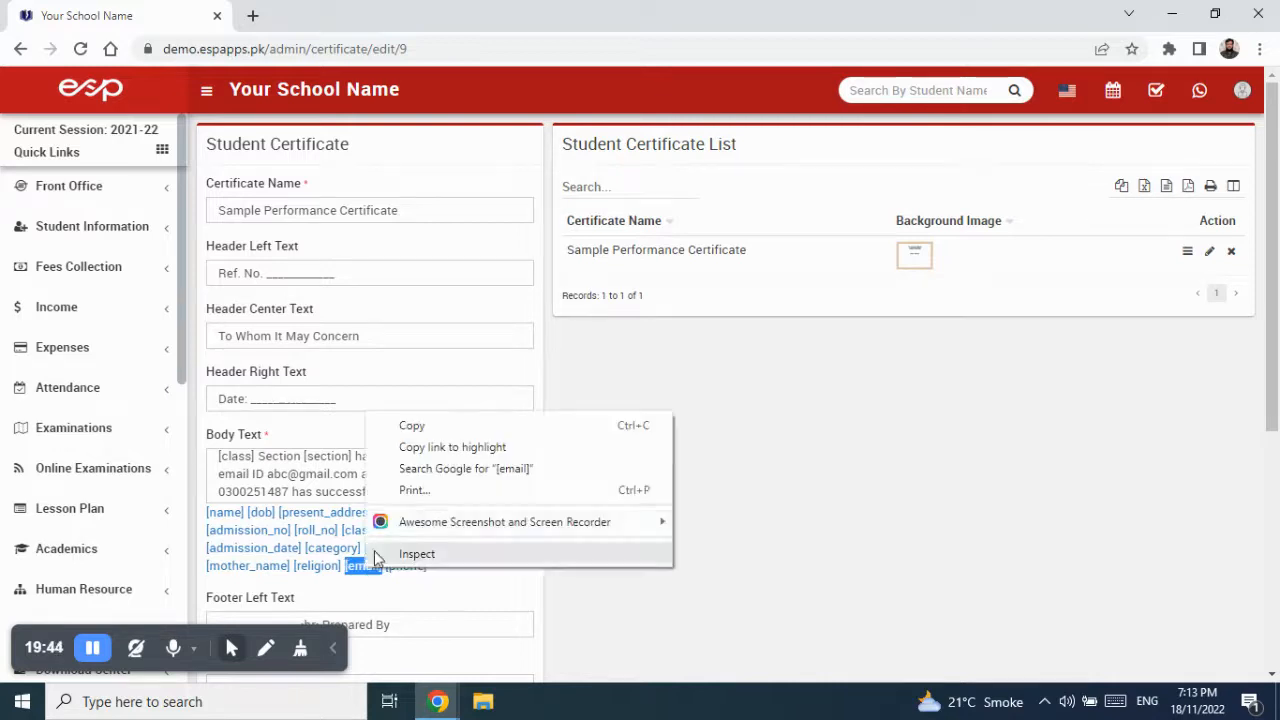
click(407, 428)
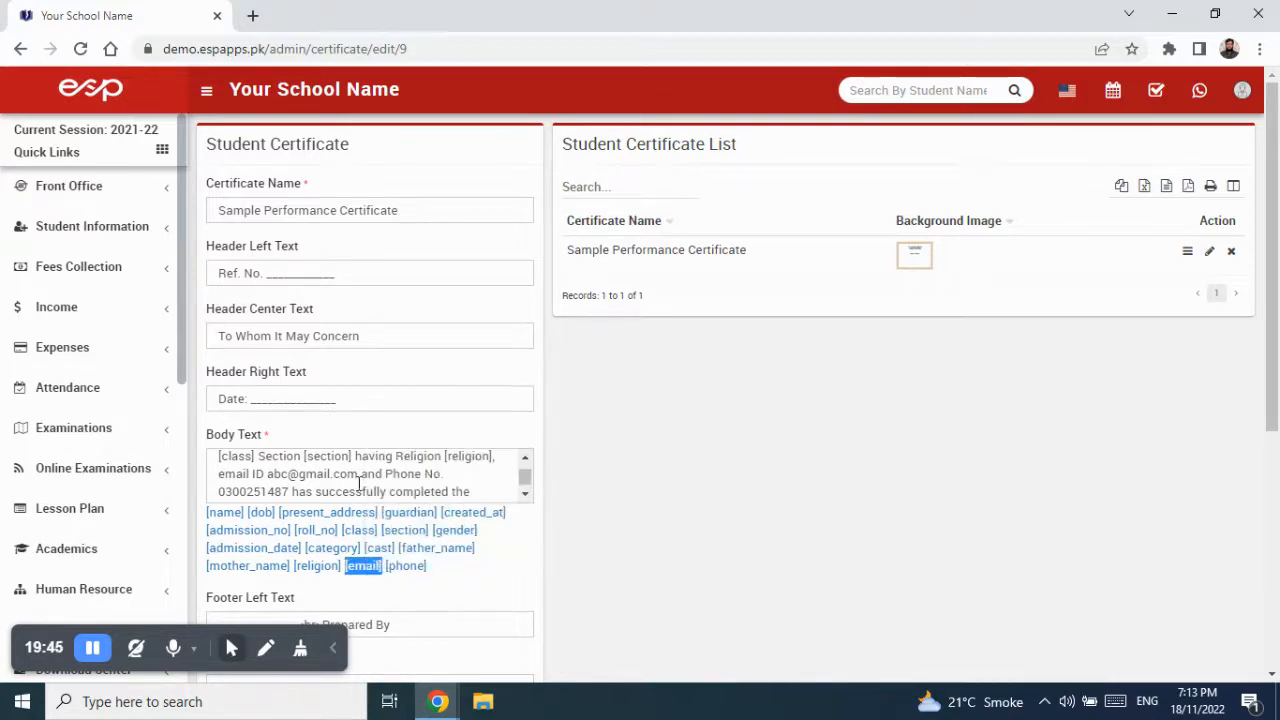
click(272, 474)
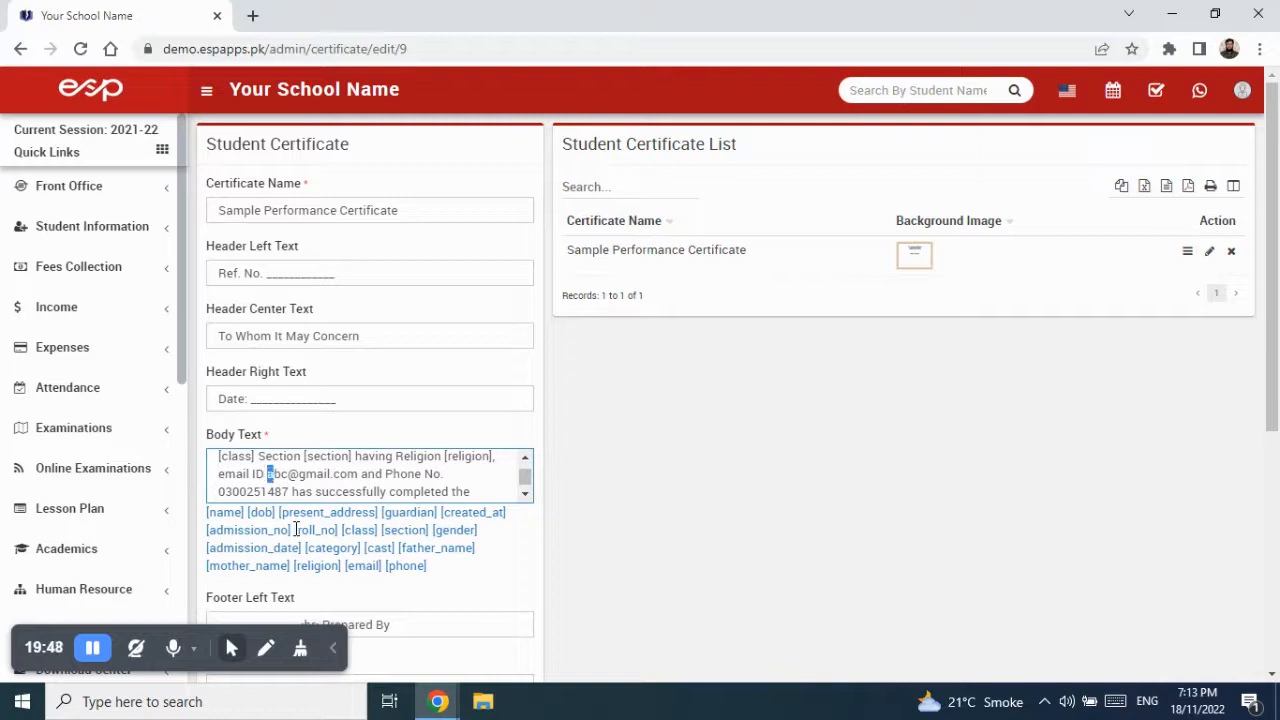
key(shift+Right)
key(shift+Right)
key(shift+Right)
key(shift+Right)
key(shift+Right)
key(shift+Right)
key(shift+Right)
key(shift+Right)
key(shift+Right)
key(shift+Right)
key(shift+Right)
key(shift+Right)
key(shift+Right)
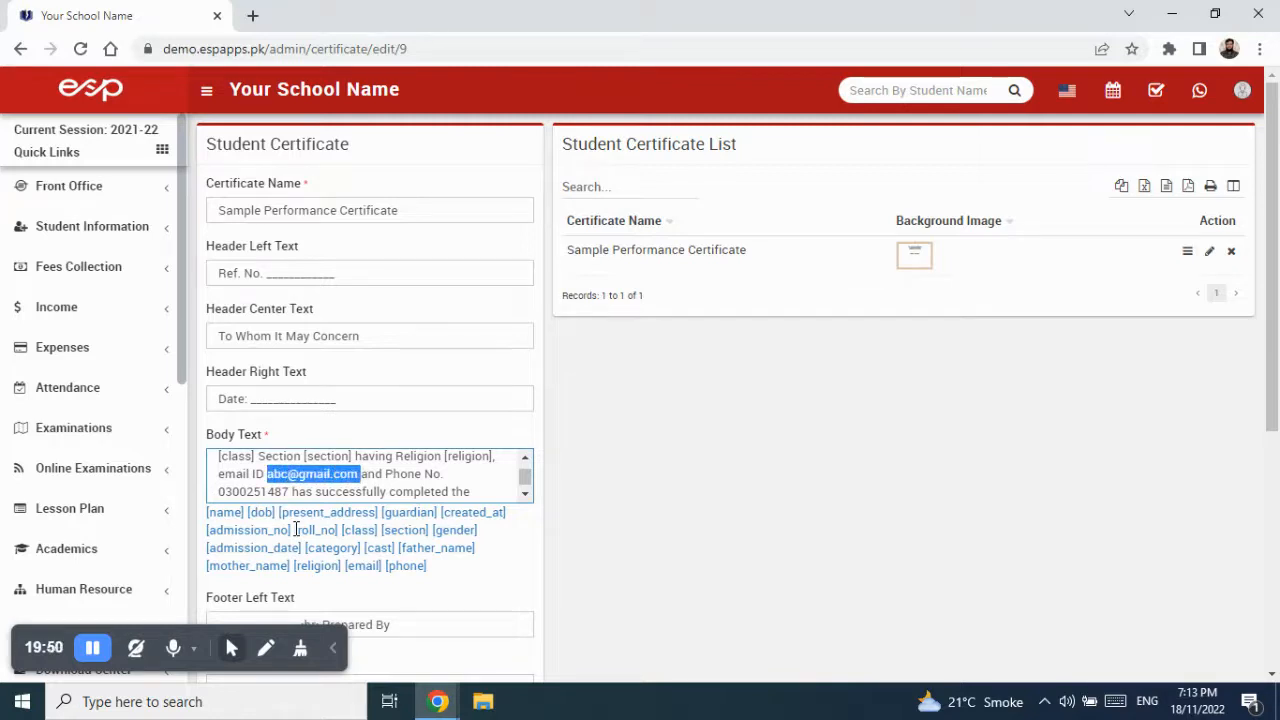
key(ctrl+v)
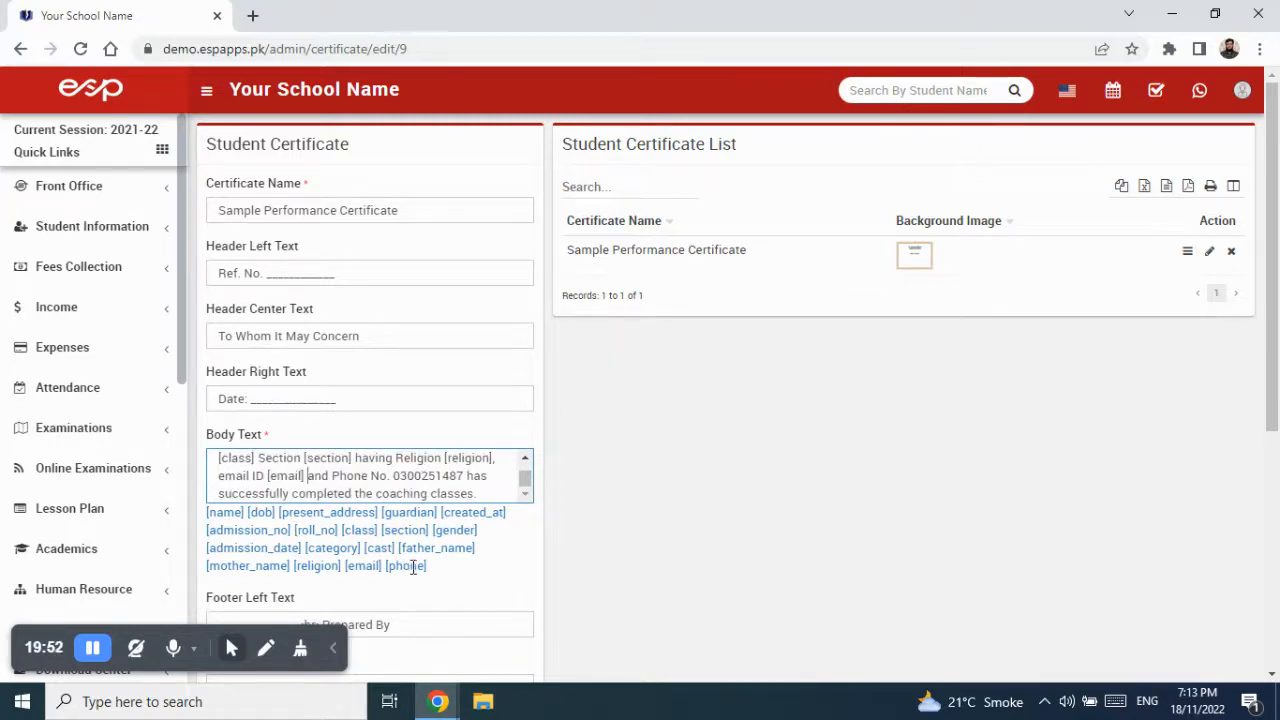
- Replace the sample phone number with the [phone] tag
drag(427, 567, 385, 567)
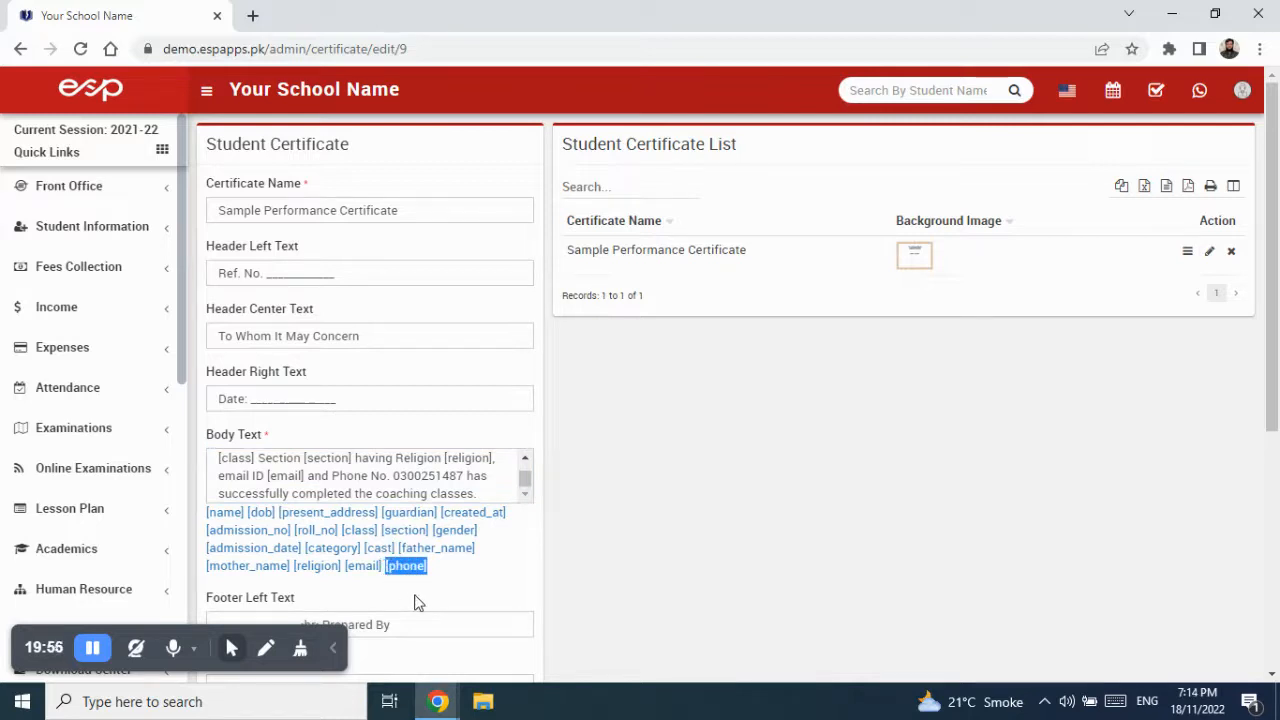
click(393, 476)
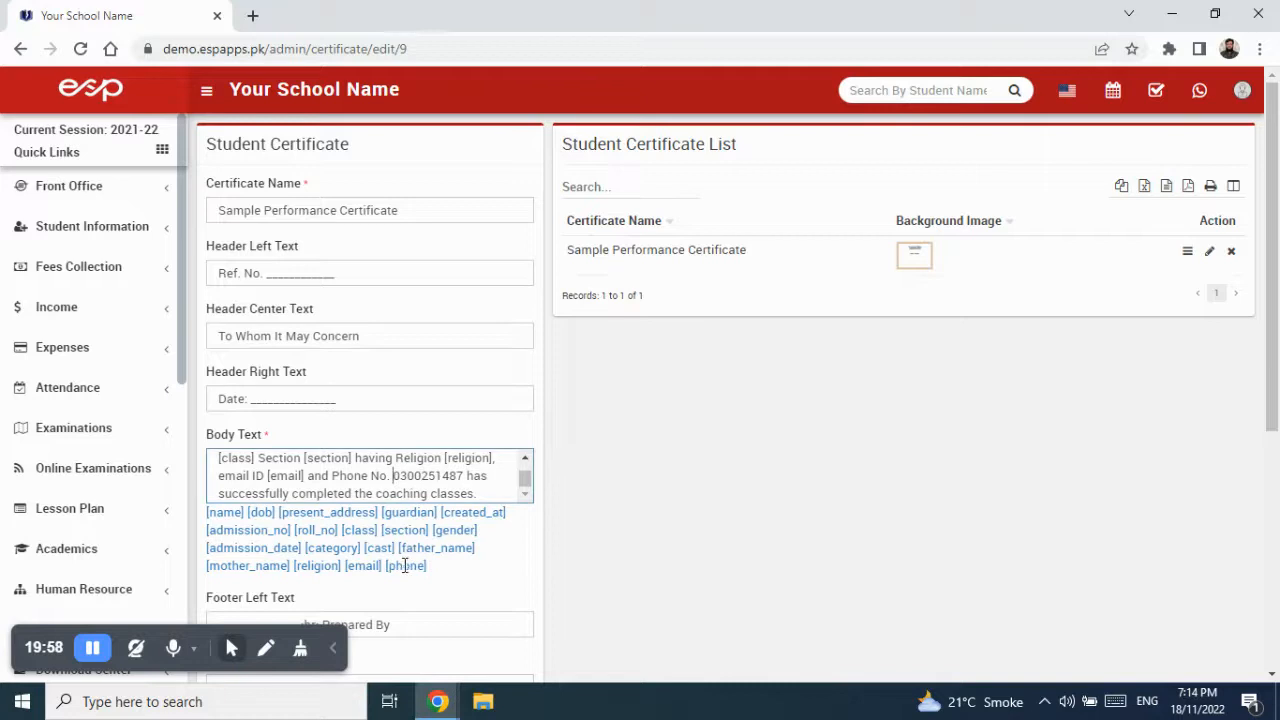
key(shift+Right)
key(shift+Right)
key(shift+Right)
key(shift+Right)
key(shift+Right)
key(shift+Right)
key(shift+Right)
key(shift+Right)
key(shift+Right)
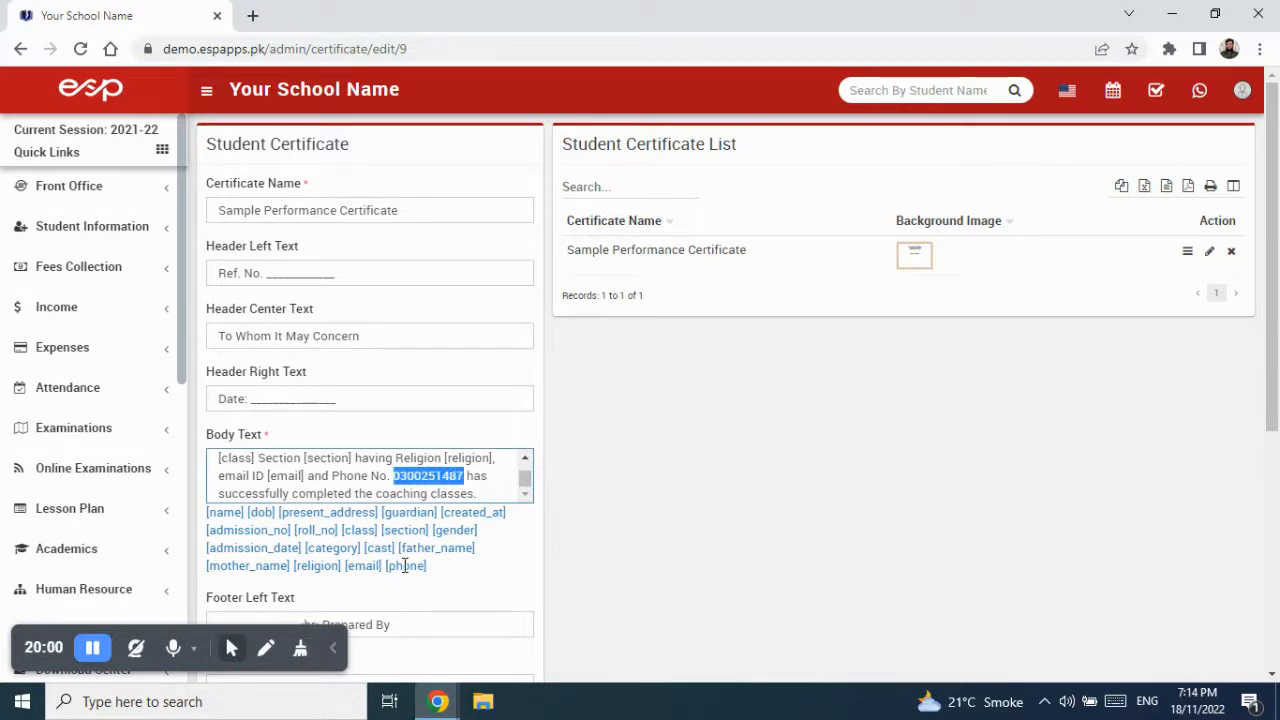
key(ctrl+v)
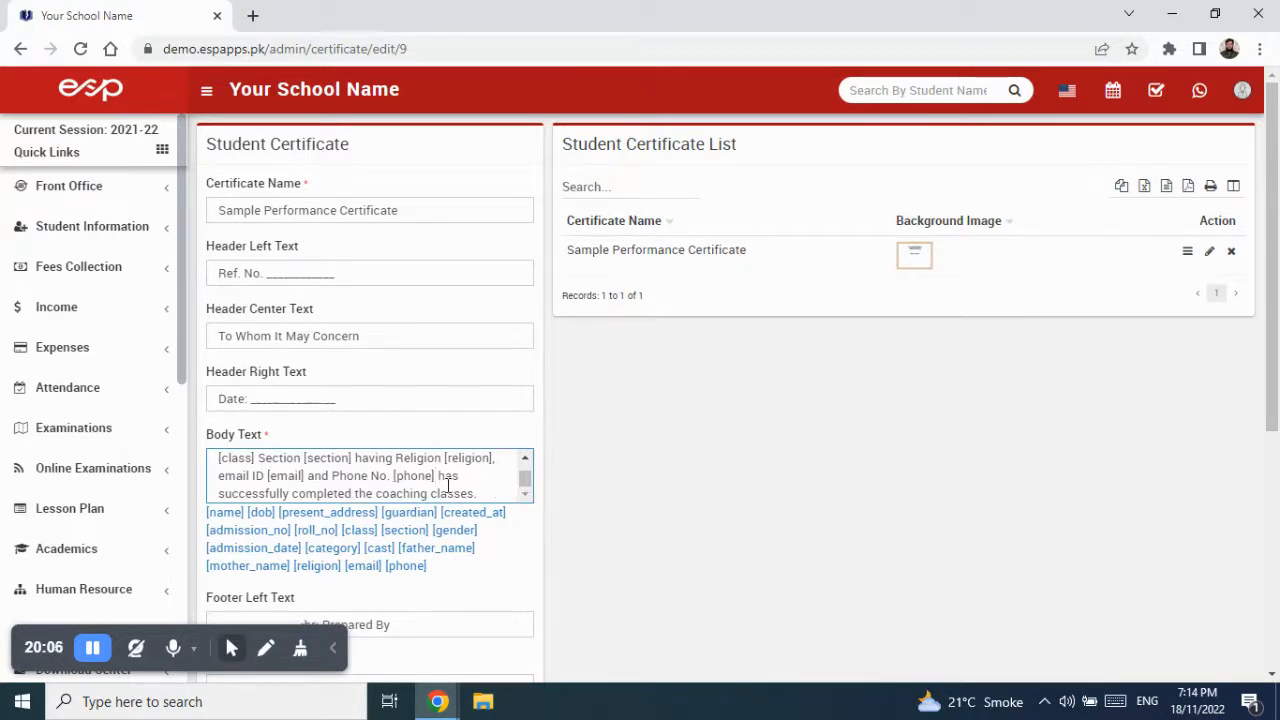
scroll(448, 484, up, 3)
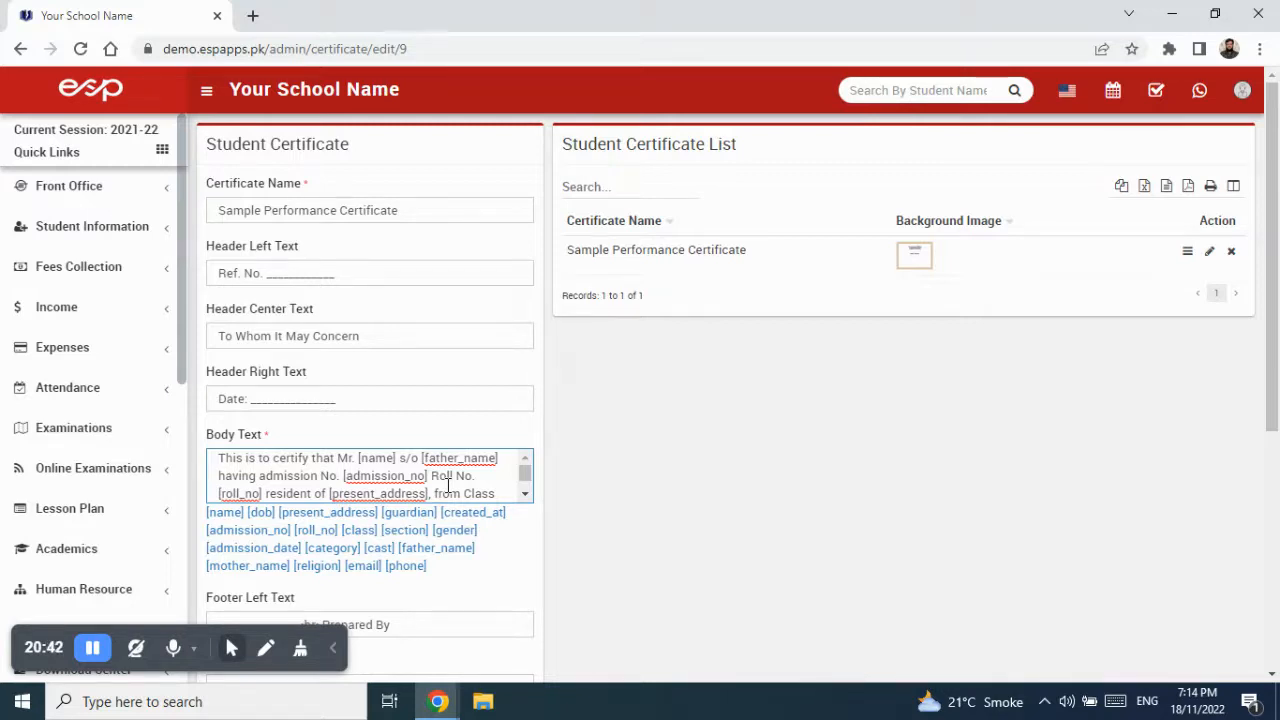
- Save the edited Sample Performance Certificate and open its preview from the list
scroll(469, 566, down, 4)
scroll(469, 566, down, 2)
click(509, 622)
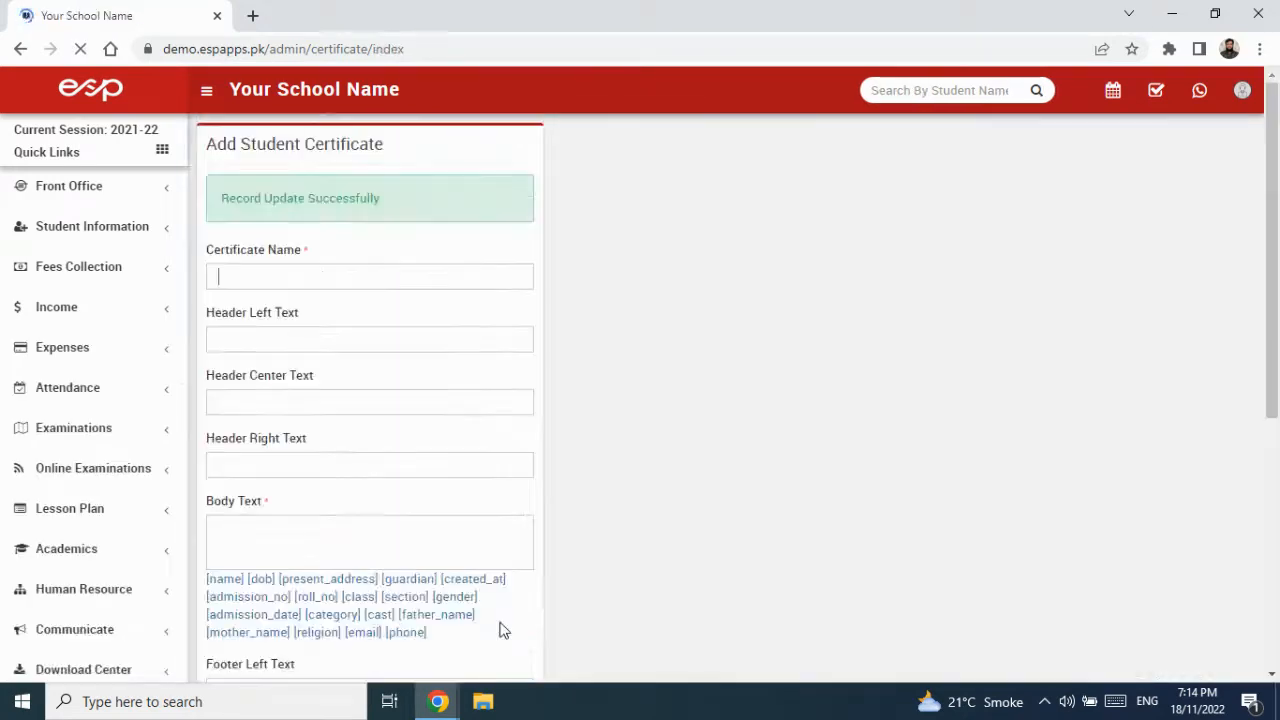
click(1187, 251)
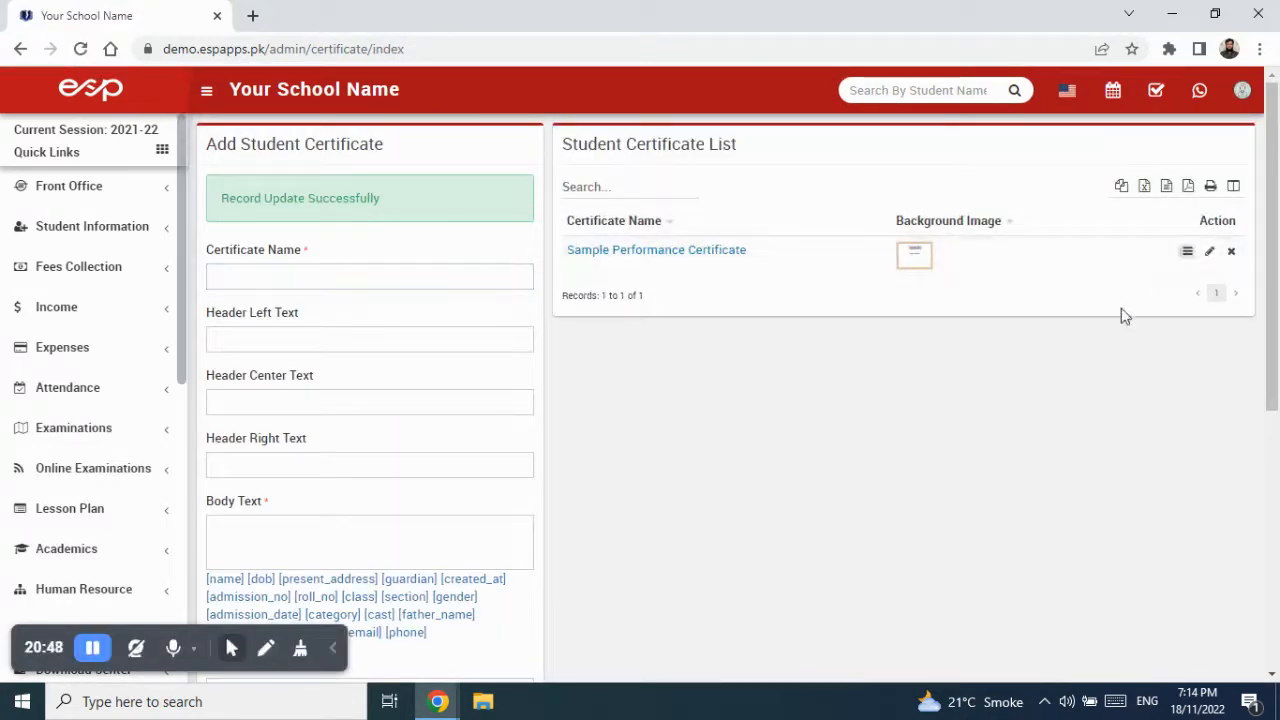
- Look over the certificate preview, close it, and scroll the Add Student Certificate form
scroll(620, 448, down, 2)
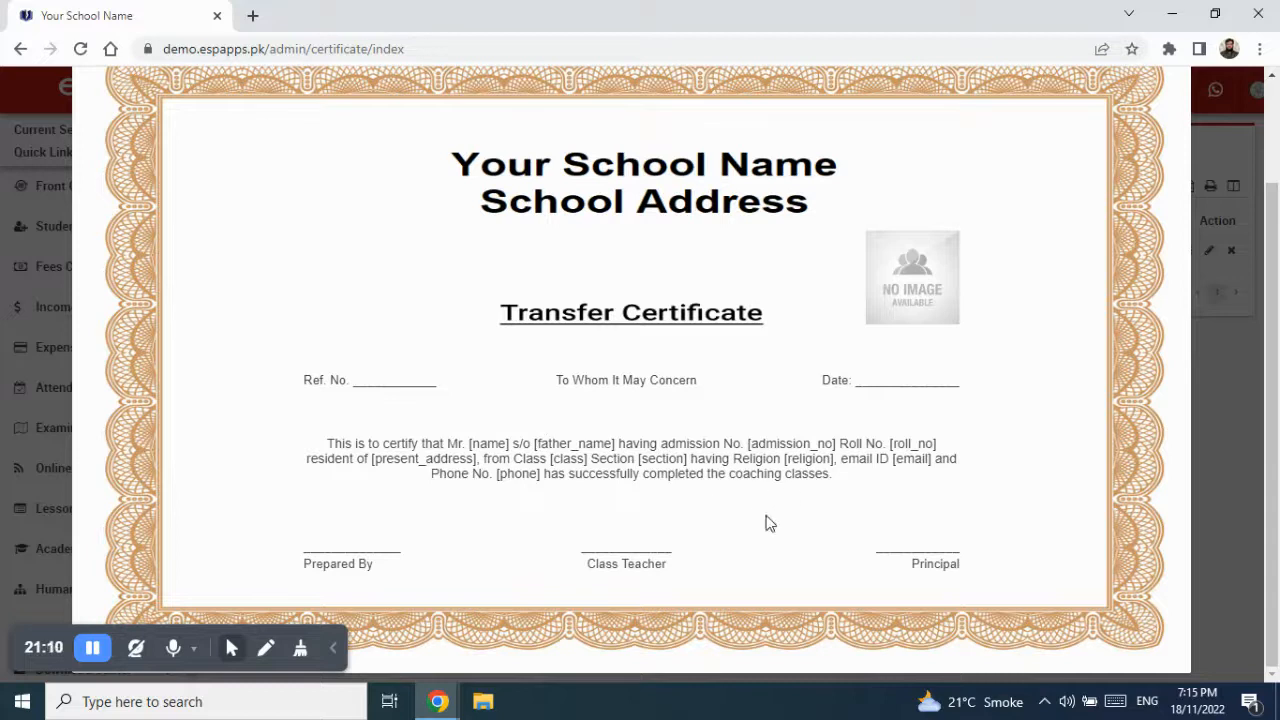
scroll(1214, 96, up, 2)
click(1183, 100)
scroll(406, 434, down, 3)
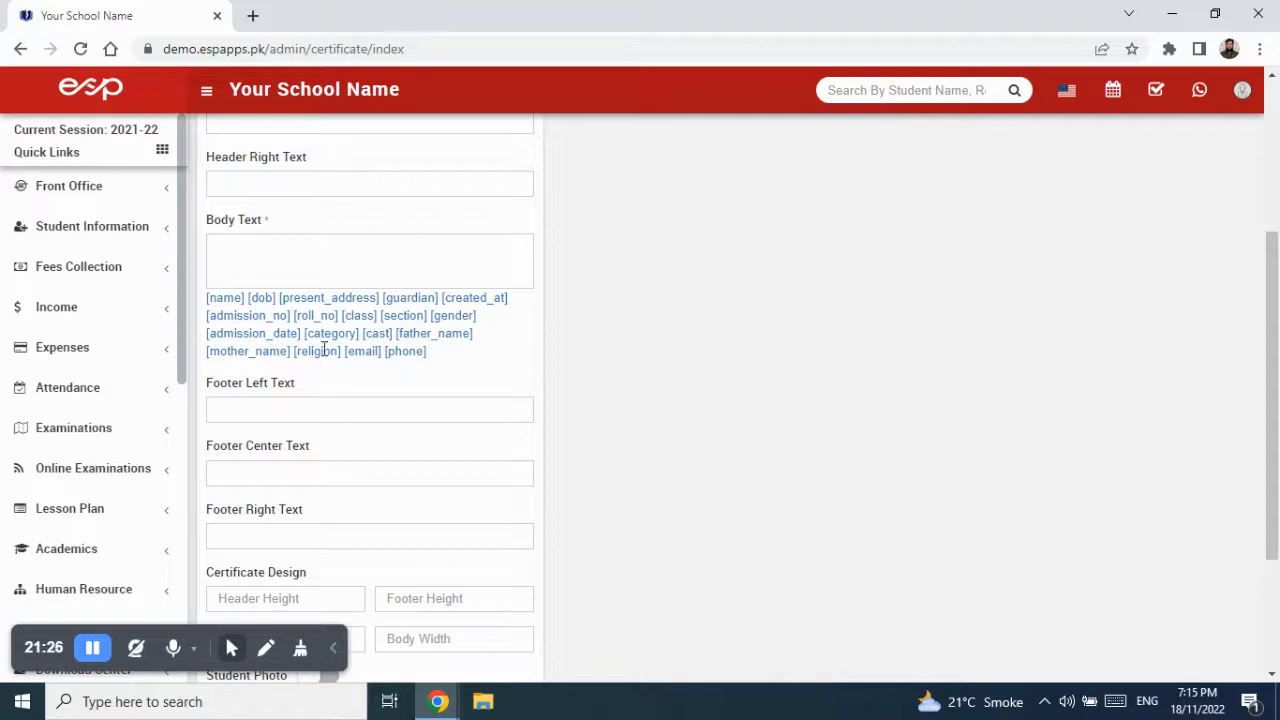
drag(428, 352, 207, 300)
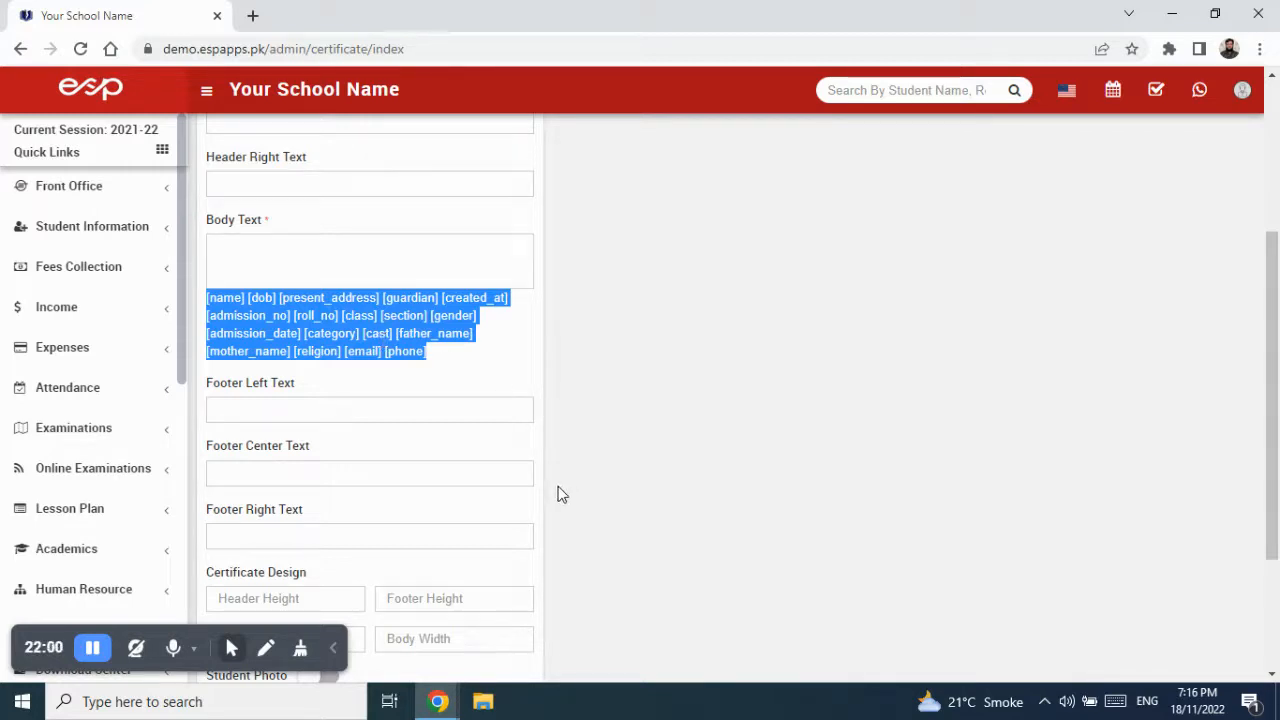
scroll(538, 491, down, 3)
scroll(534, 492, up, 6)
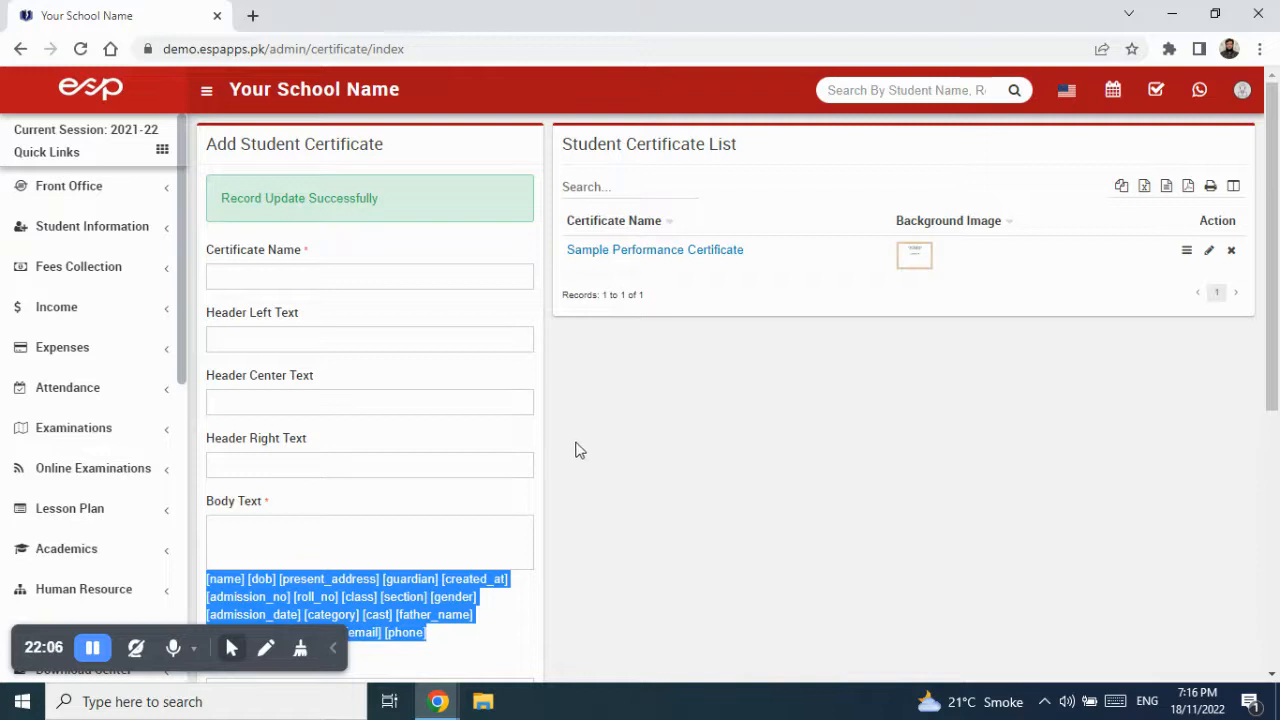
scroll(517, 460, down, 1)
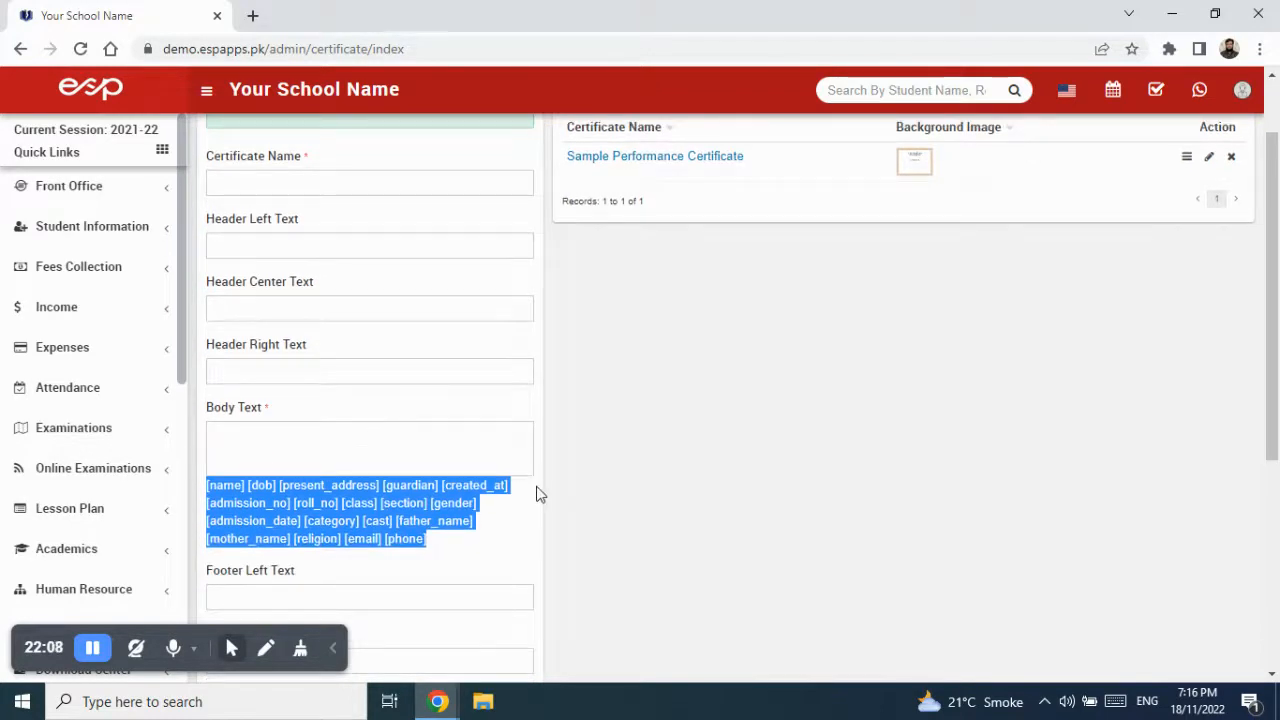
scroll(537, 494, up, 1)
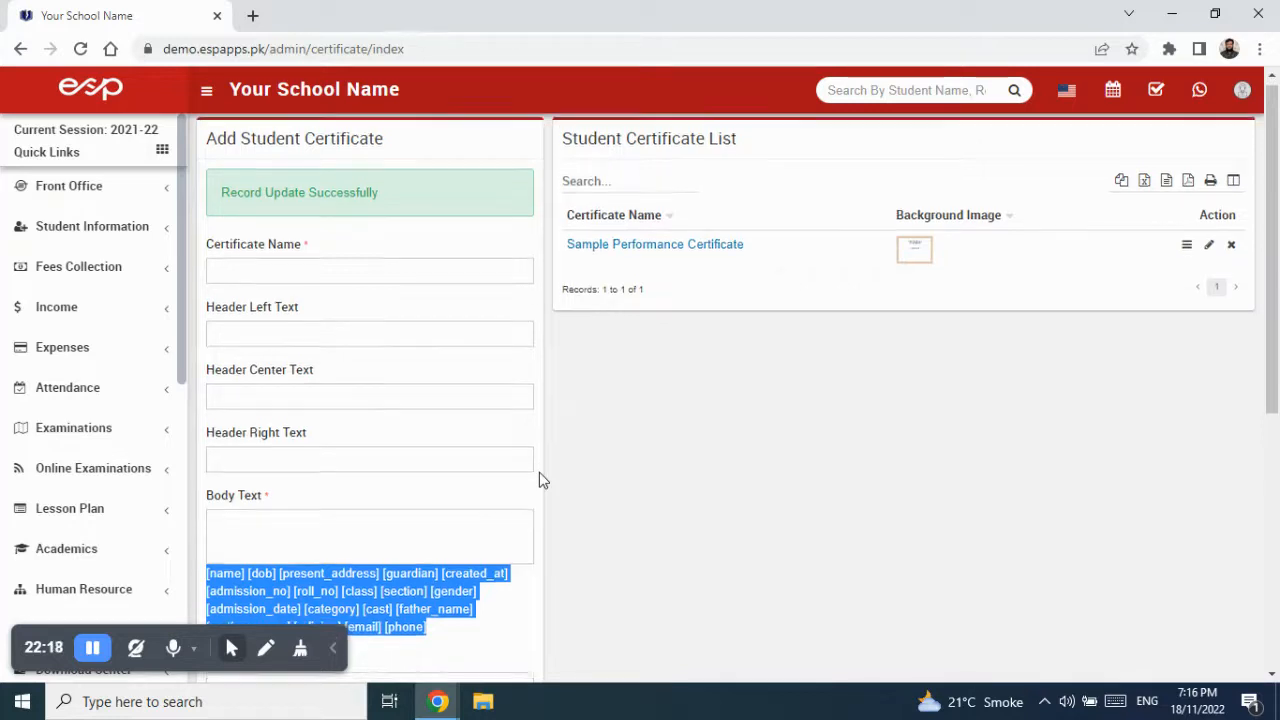
scroll(539, 474, down, 3)
scroll(539, 472, up, 3)
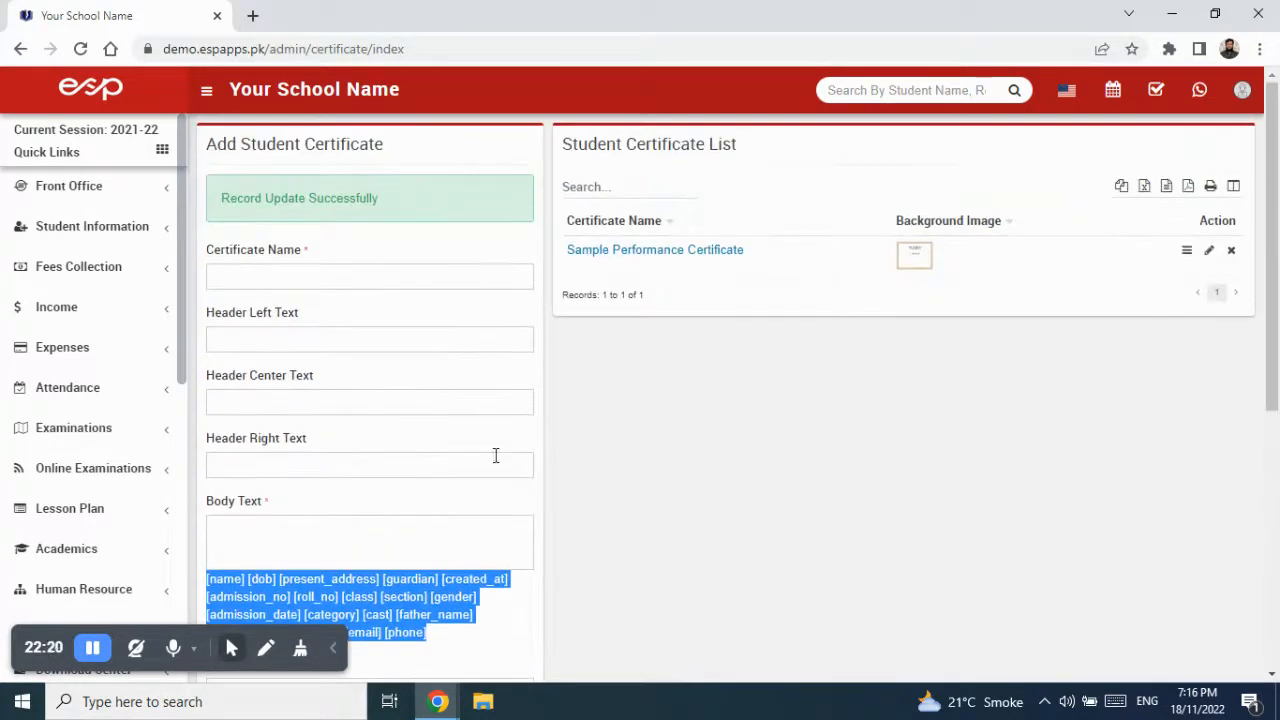
drag(183, 350, 174, 604)
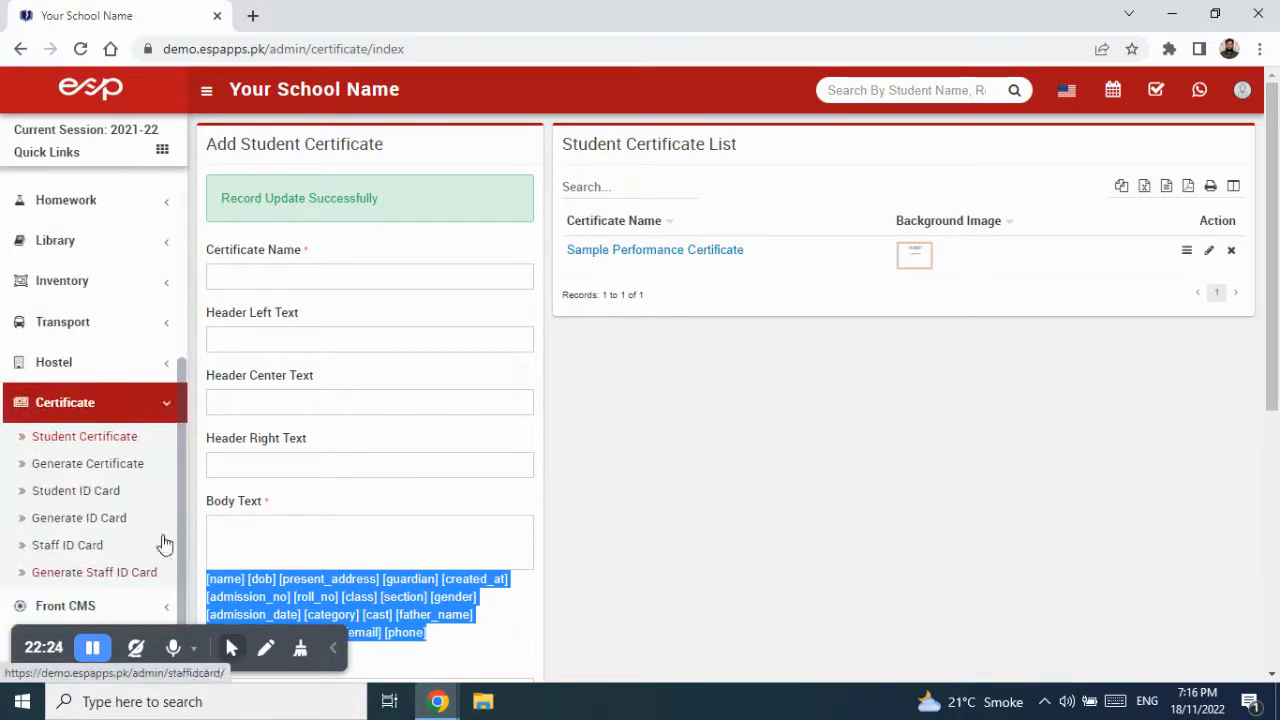
- On Generate Certificate, search Class 1, Section Blue students for the Sample Performance Certificate
click(120, 468)
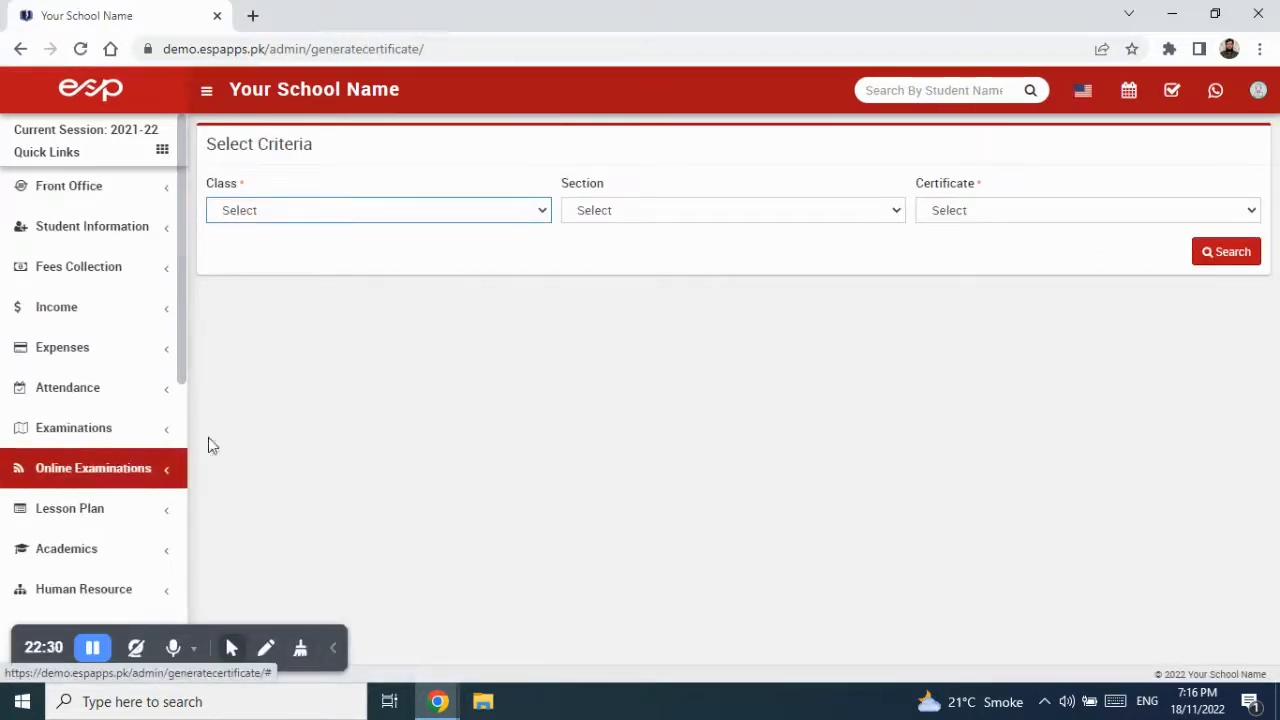
click(306, 213)
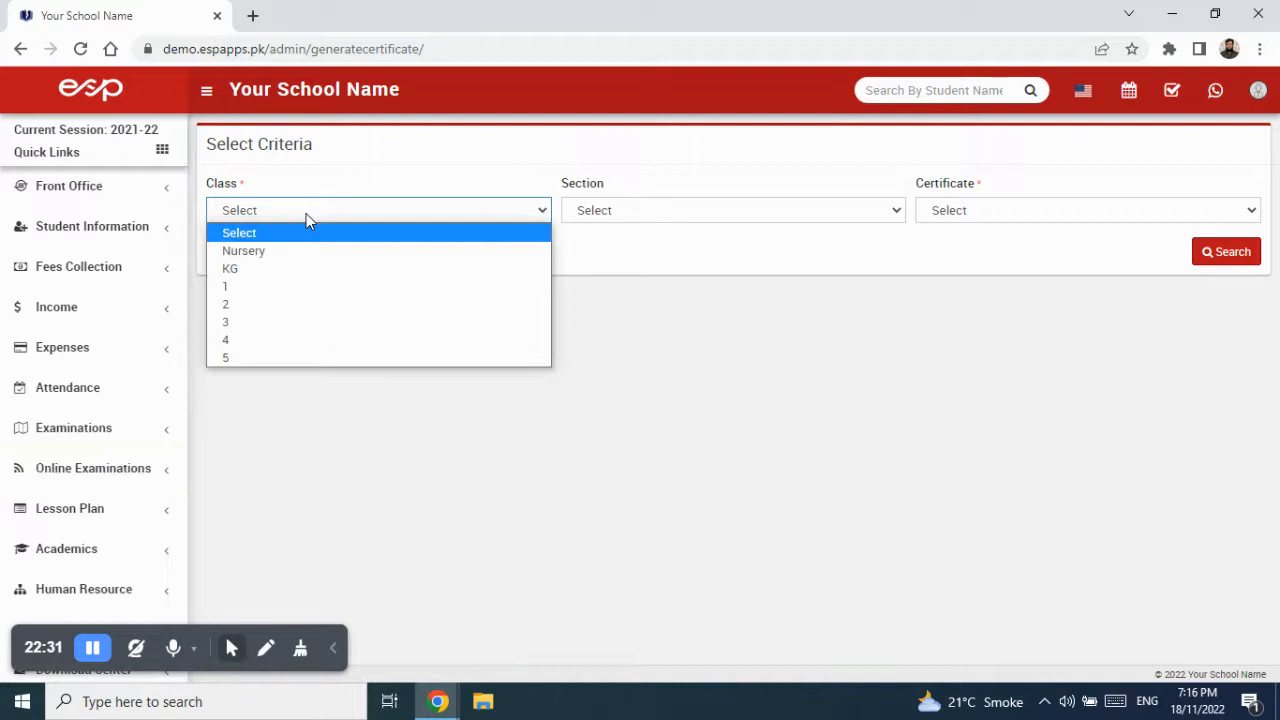
click(303, 288)
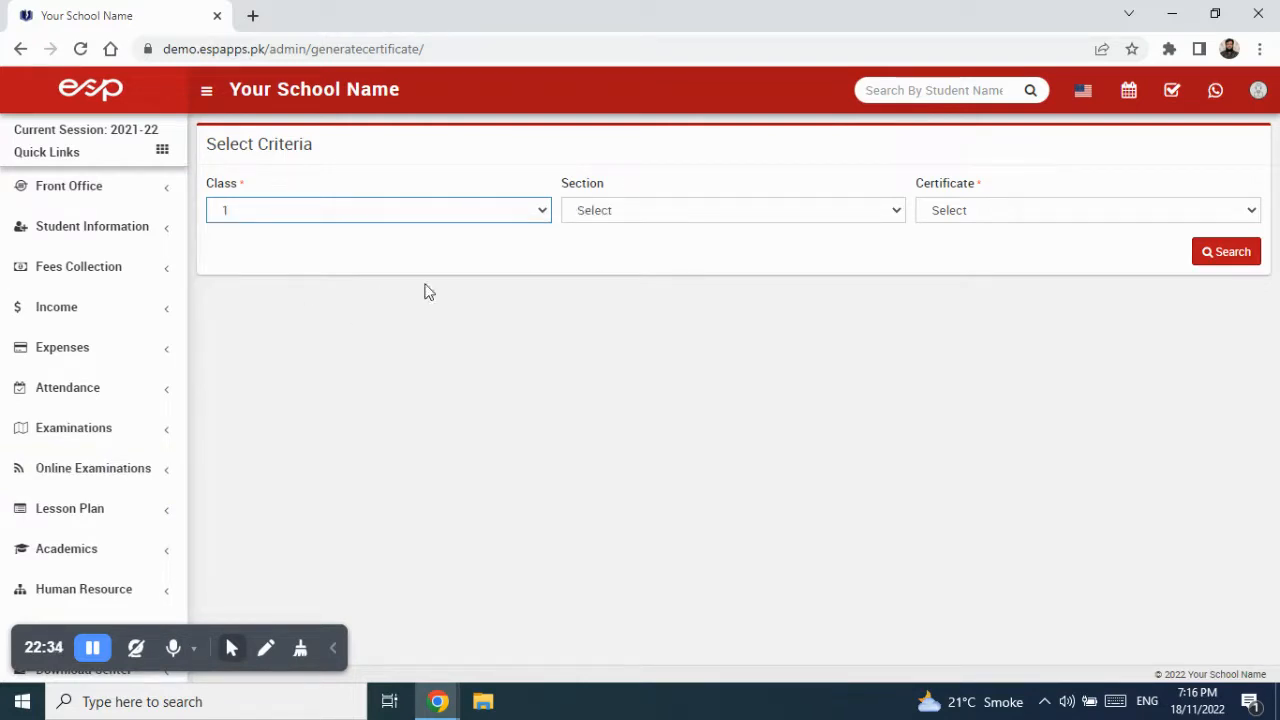
click(626, 210)
click(624, 252)
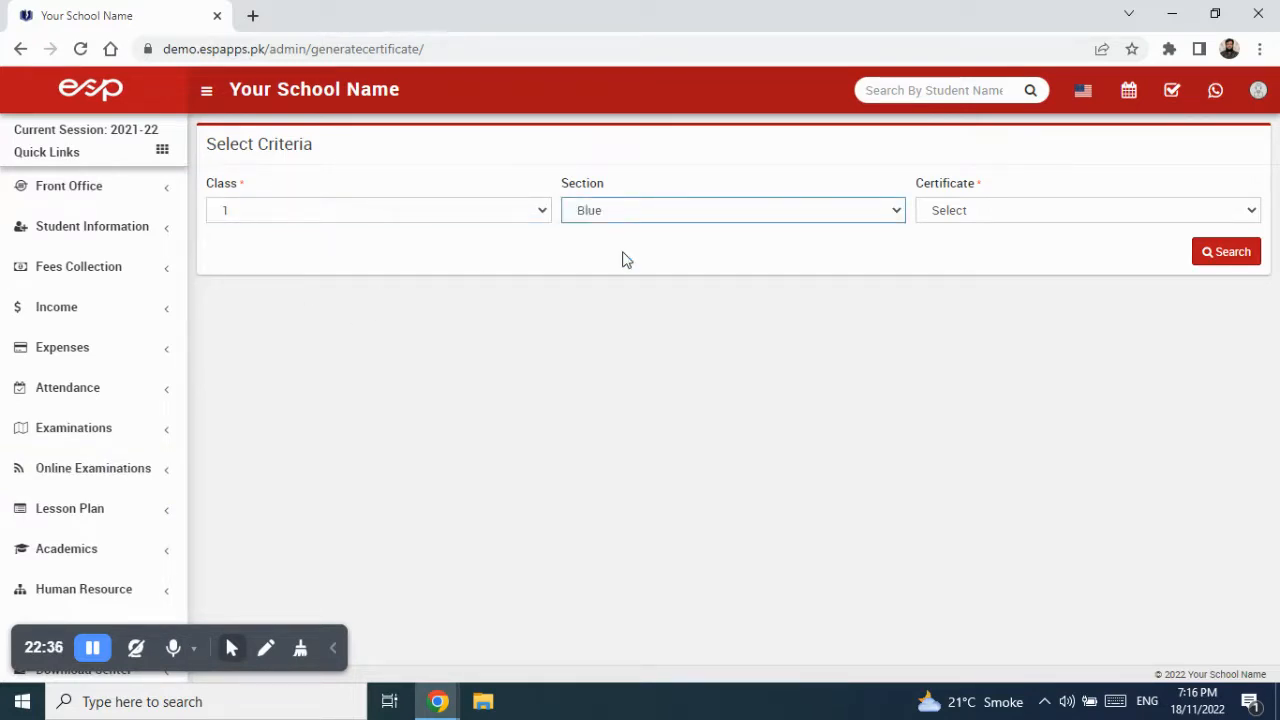
click(1040, 220)
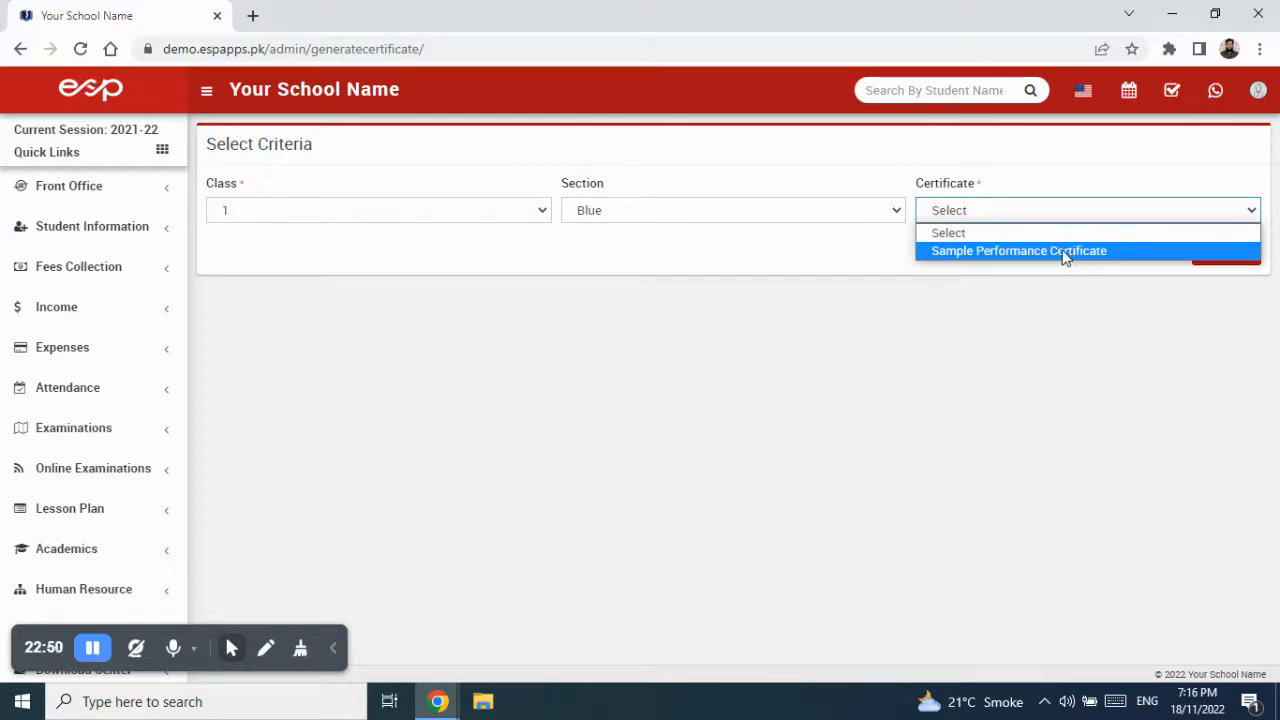
click(1065, 251)
click(1222, 256)
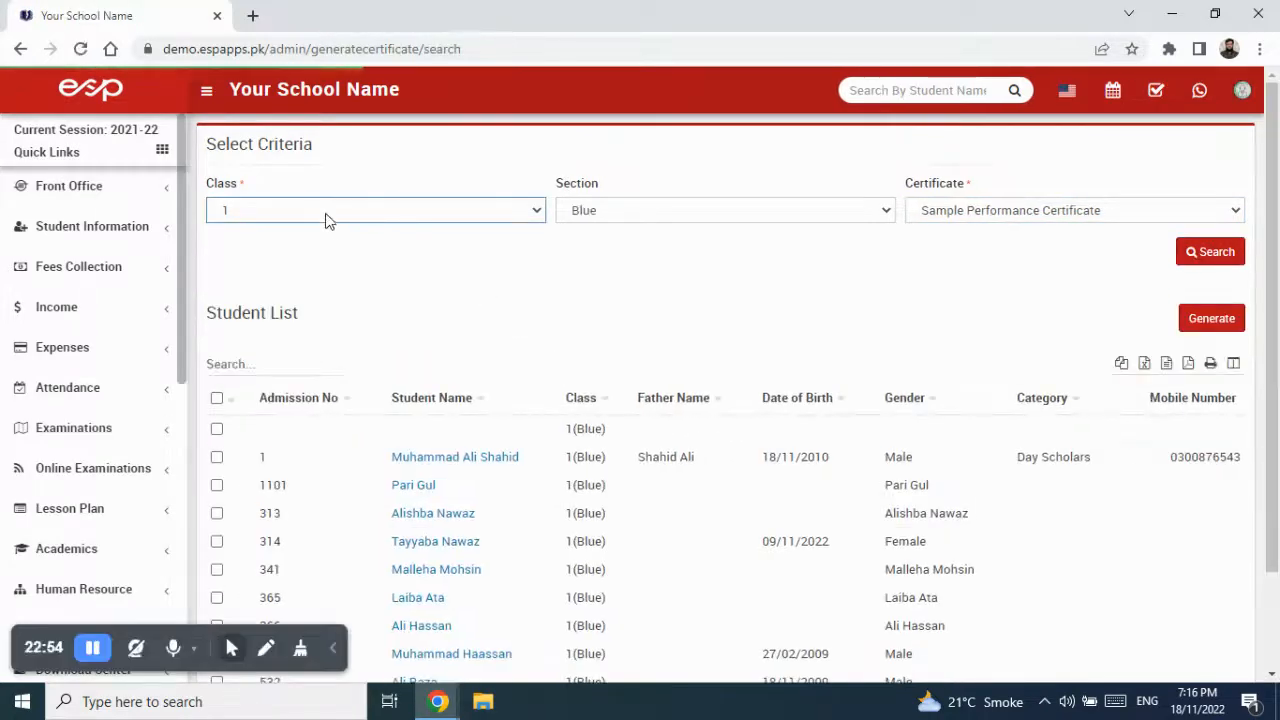
- Tick all Class 1 Blue students, after trying select-all and a few individual rows
scroll(591, 223, down, 2)
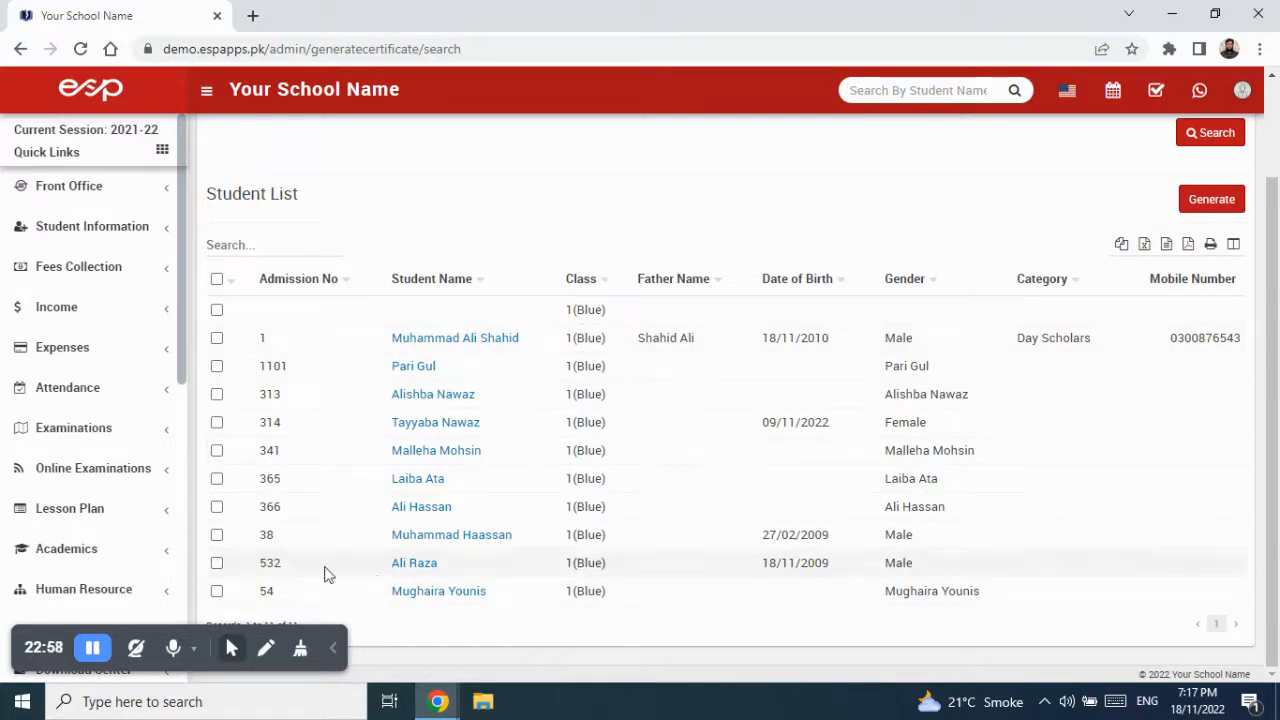
click(217, 280)
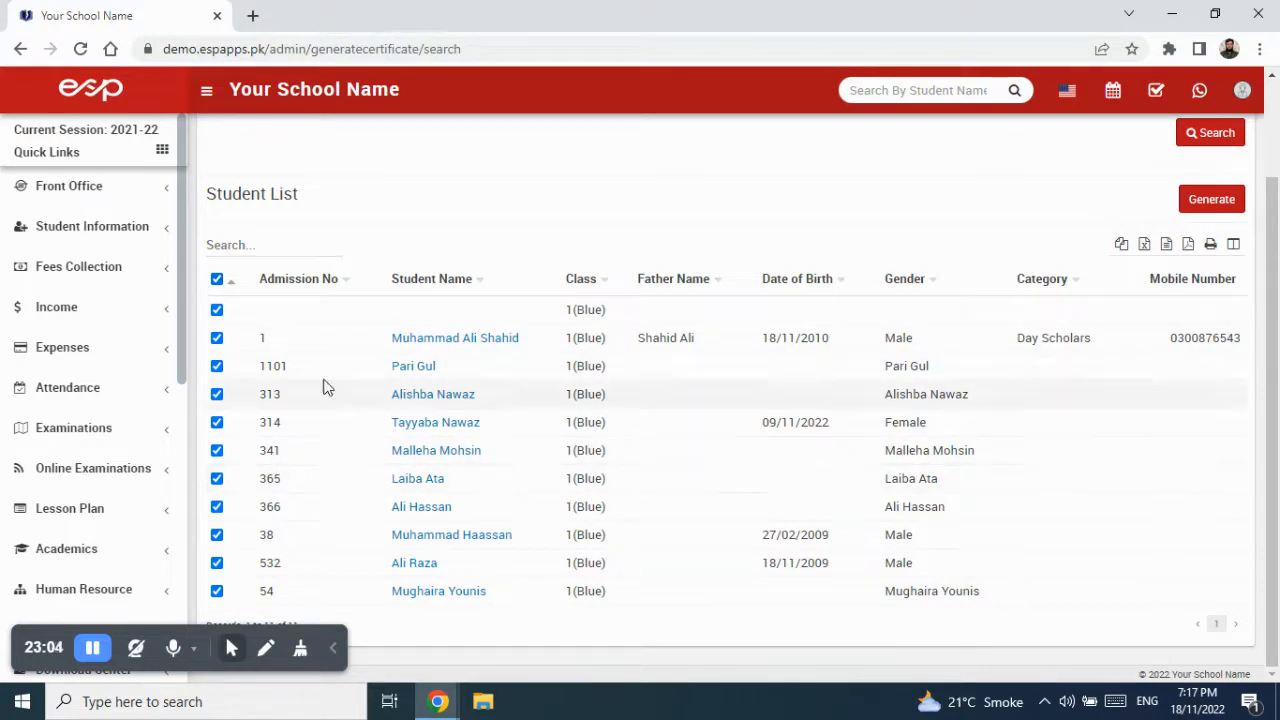
click(217, 280)
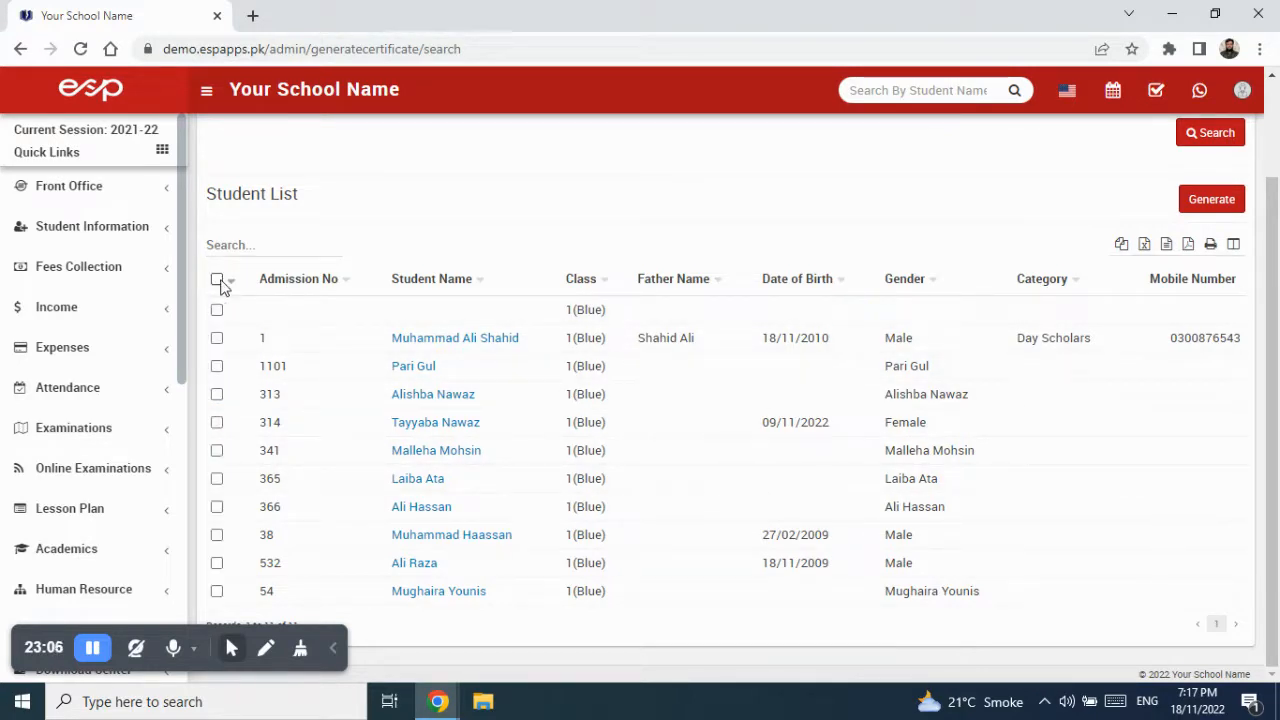
click(217, 338)
click(217, 394)
click(217, 479)
click(217, 535)
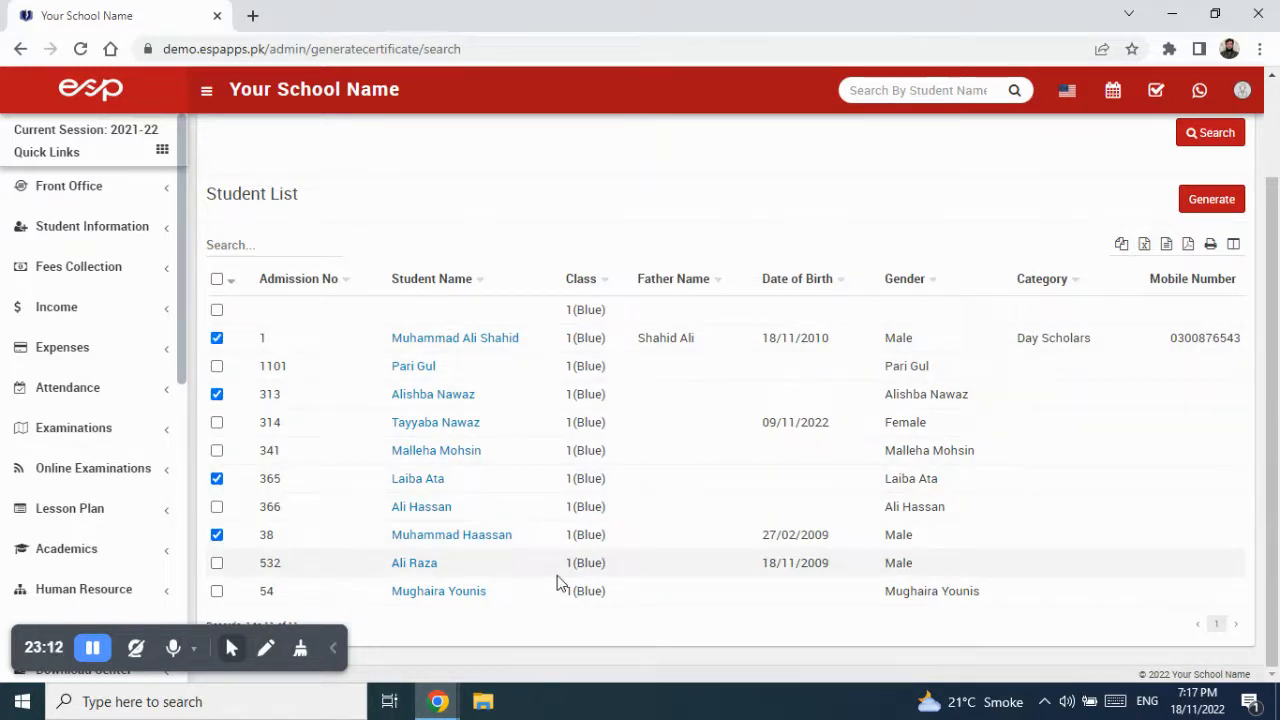
click(217, 280)
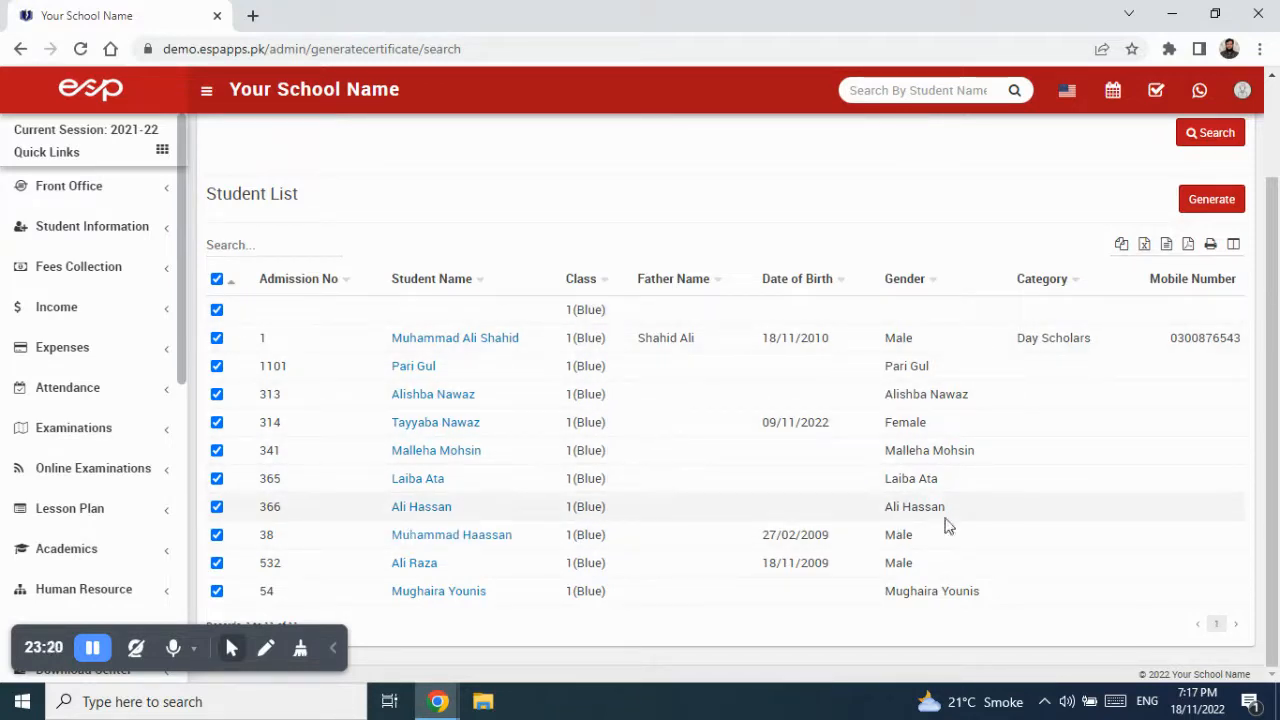
- Generate the certificates and set the print preview layout to Portrait
click(1212, 200)
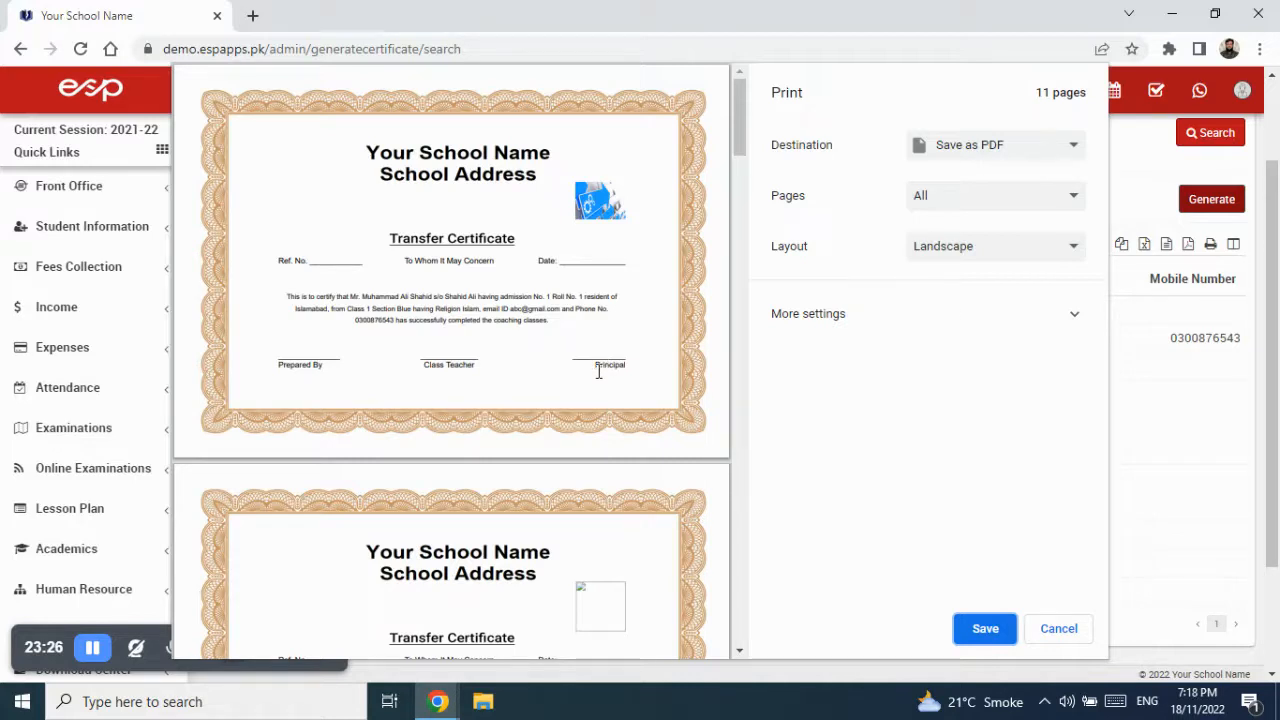
click(972, 258)
click(940, 269)
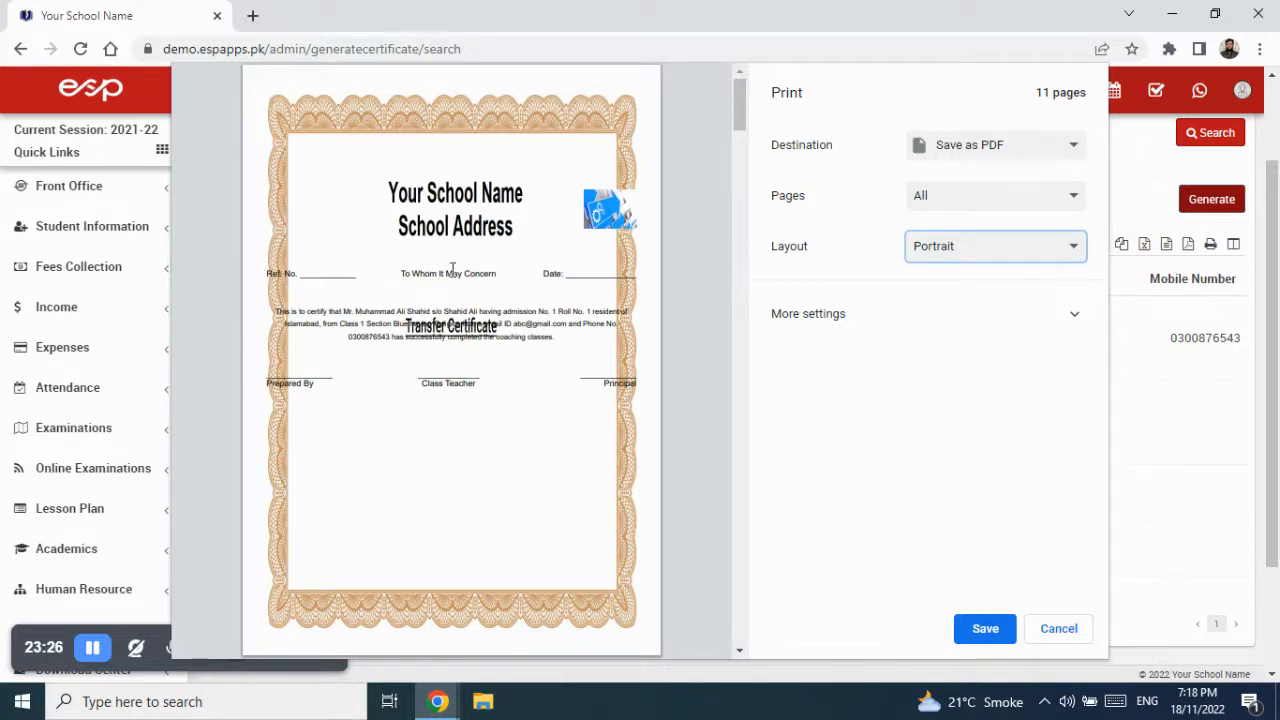
- Switch the certificate print preview layout back to Landscape
click(986, 247)
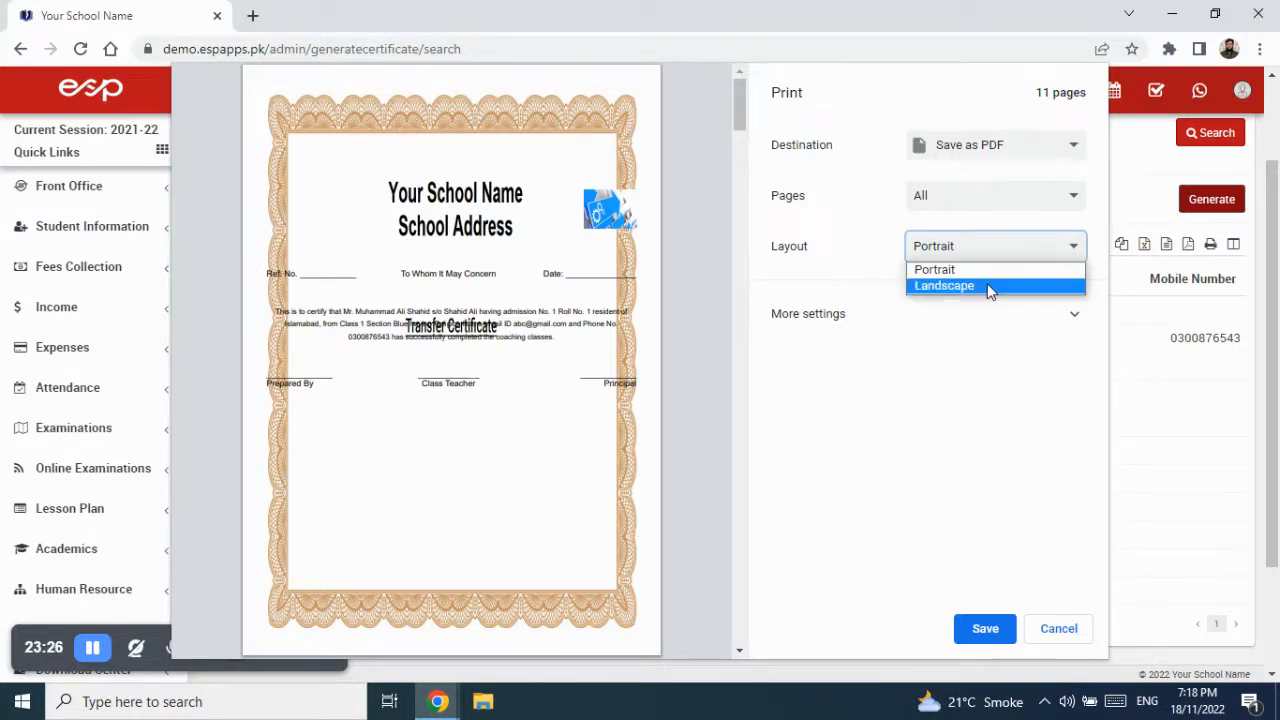
click(990, 288)
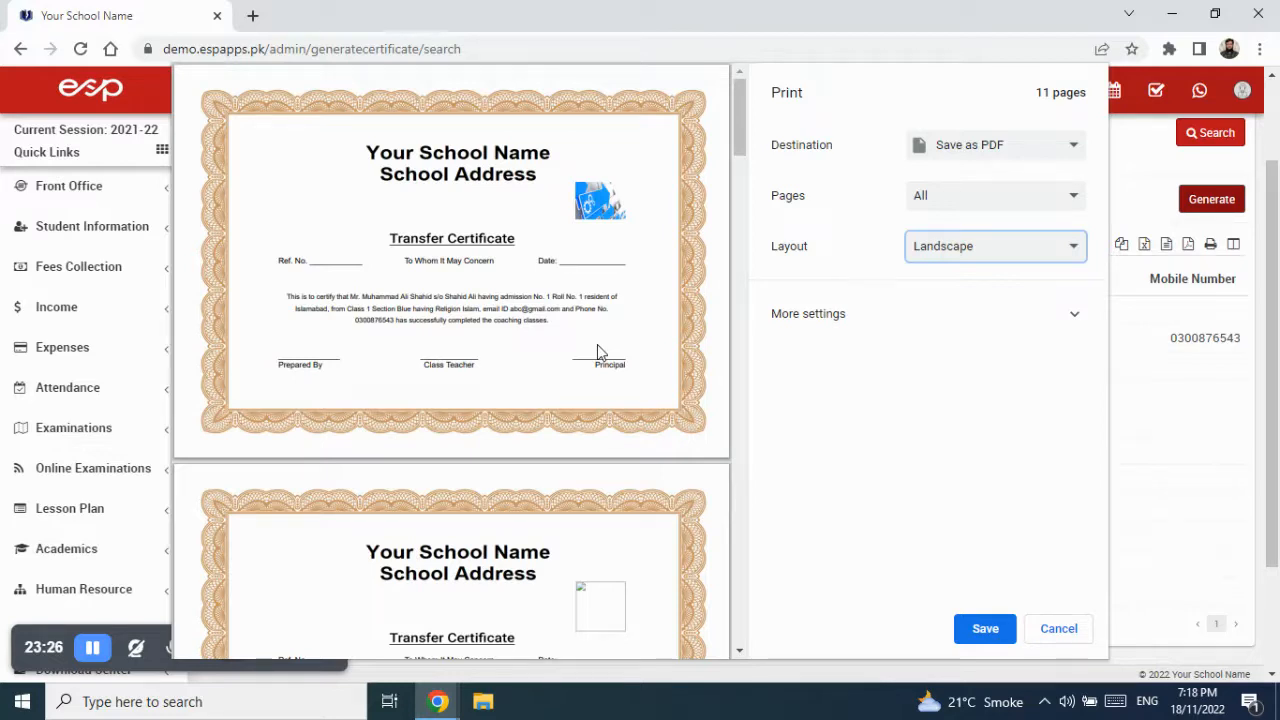
click(362, 300)
- Check the student and father names on the first certificate, then scroll through the pages
drag(362, 300, 435, 297)
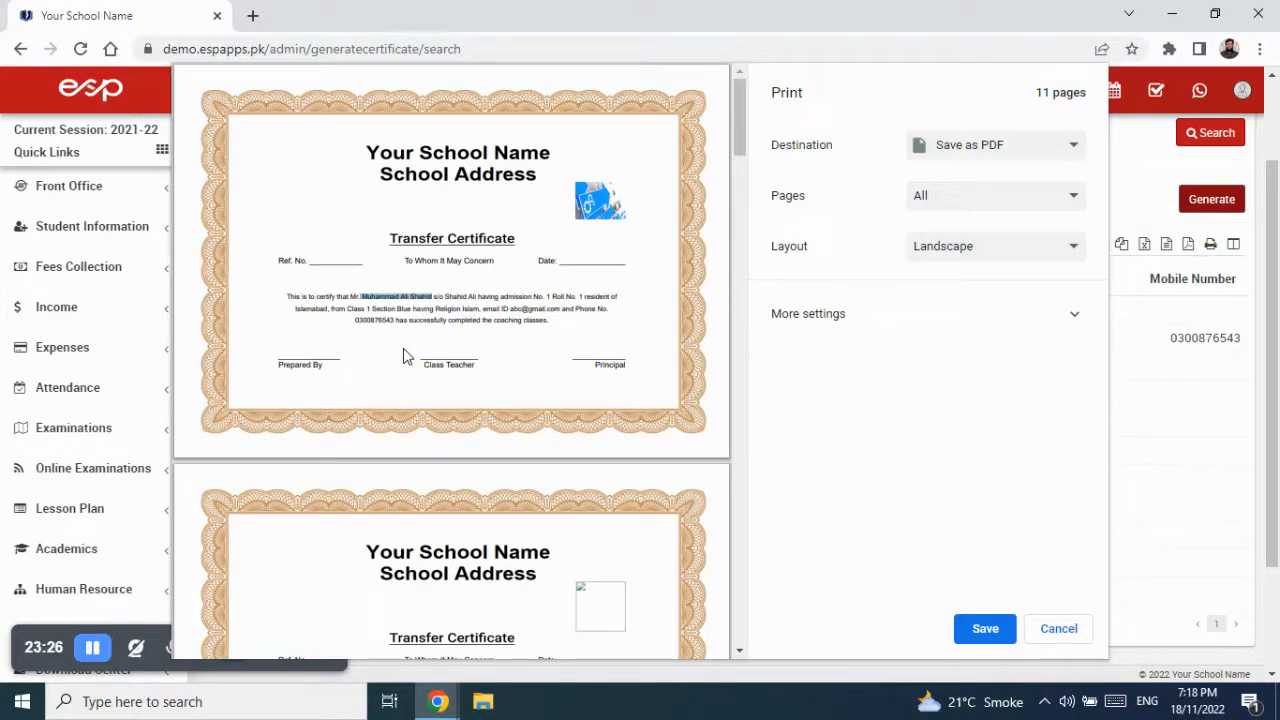
drag(448, 297, 551, 296)
scroll(411, 417, down, 3)
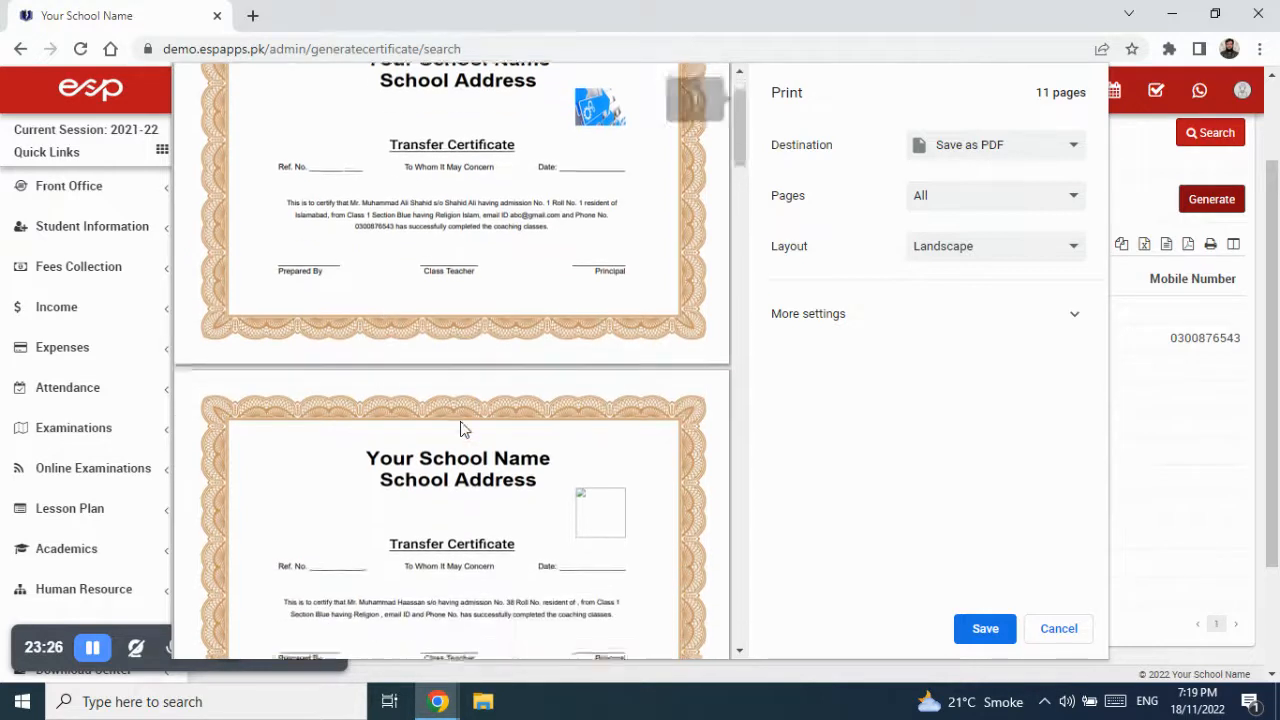
scroll(462, 428, down, 2)
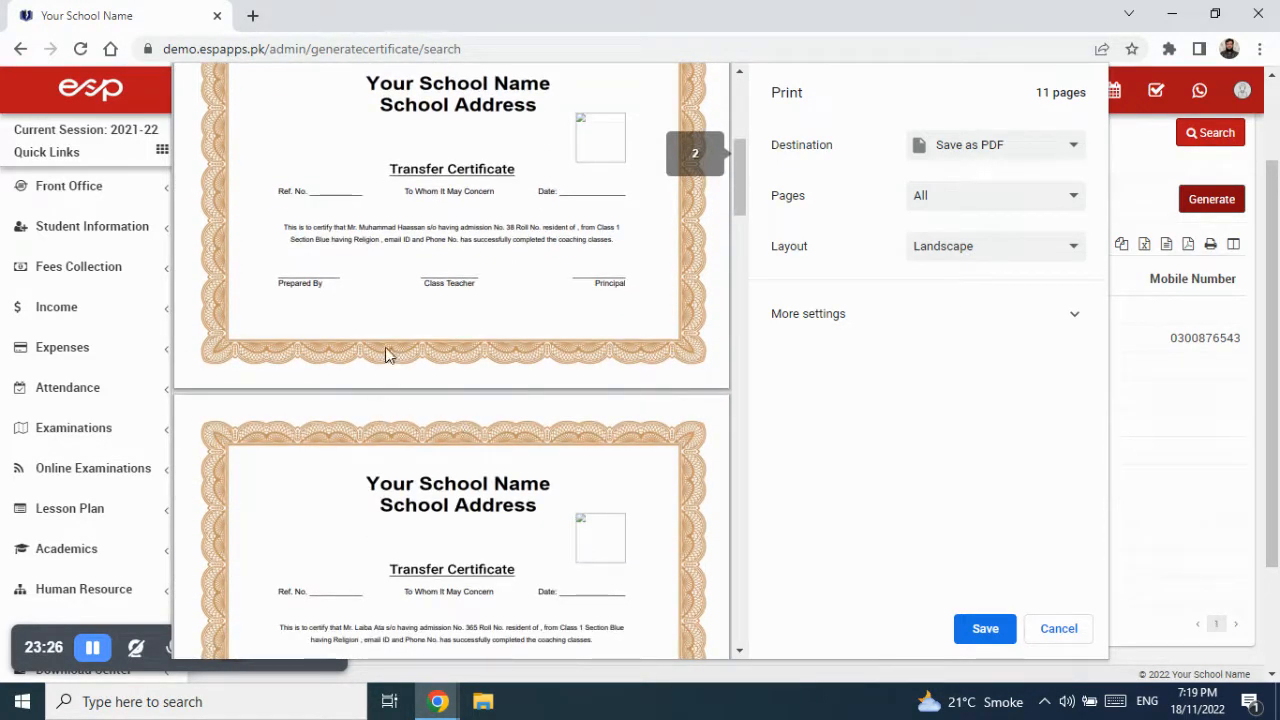
scroll(423, 400, down, 2)
scroll(414, 443, down, 3)
scroll(423, 534, down, 3)
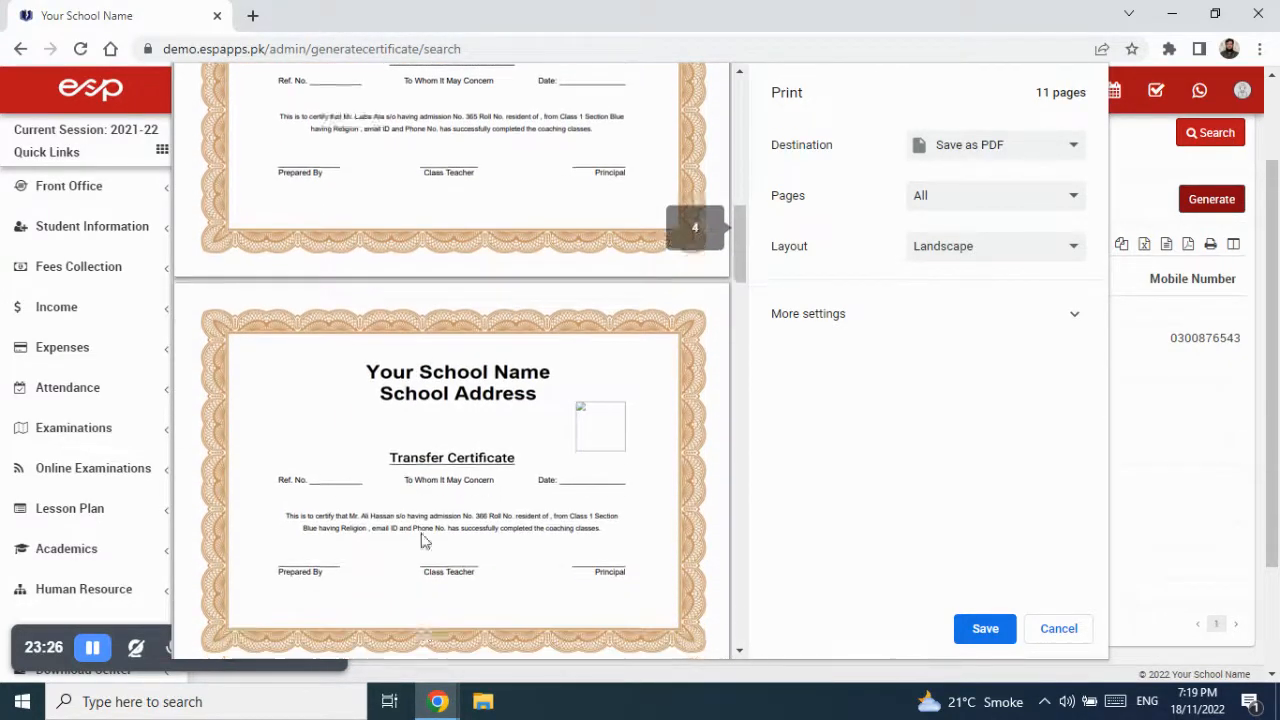
scroll(355, 578, down, 10)
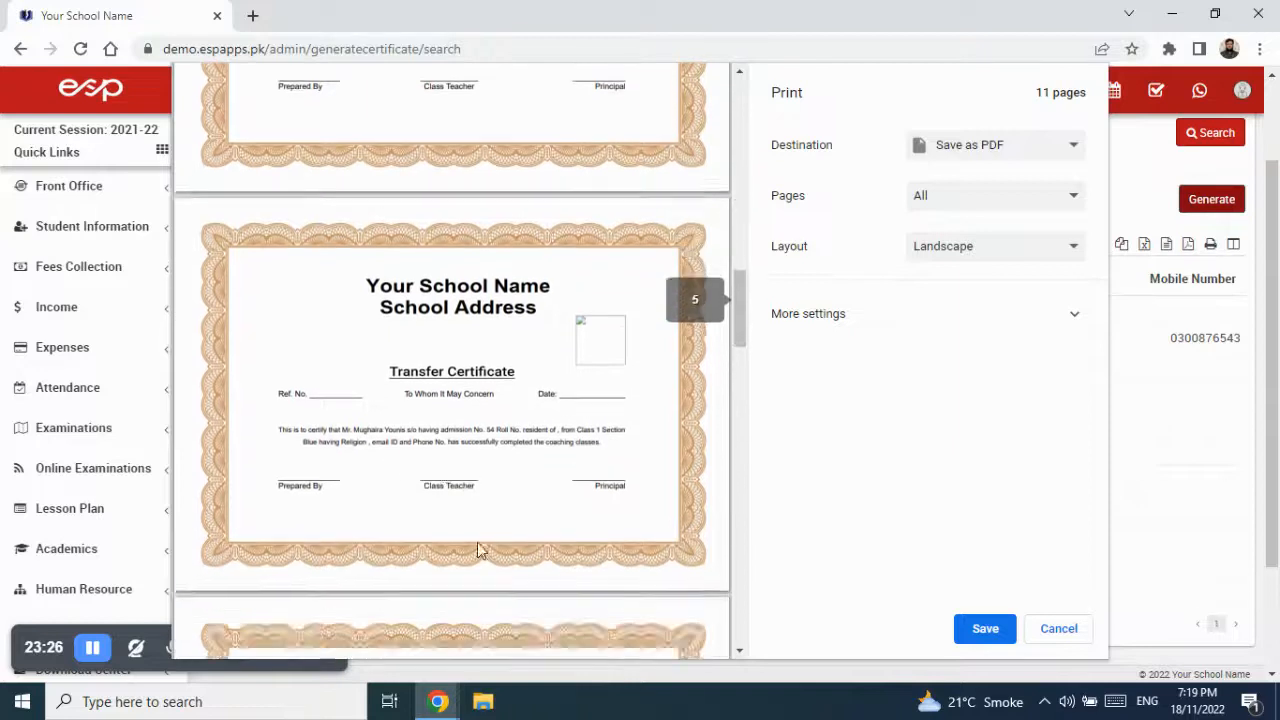
scroll(485, 550, down, 12)
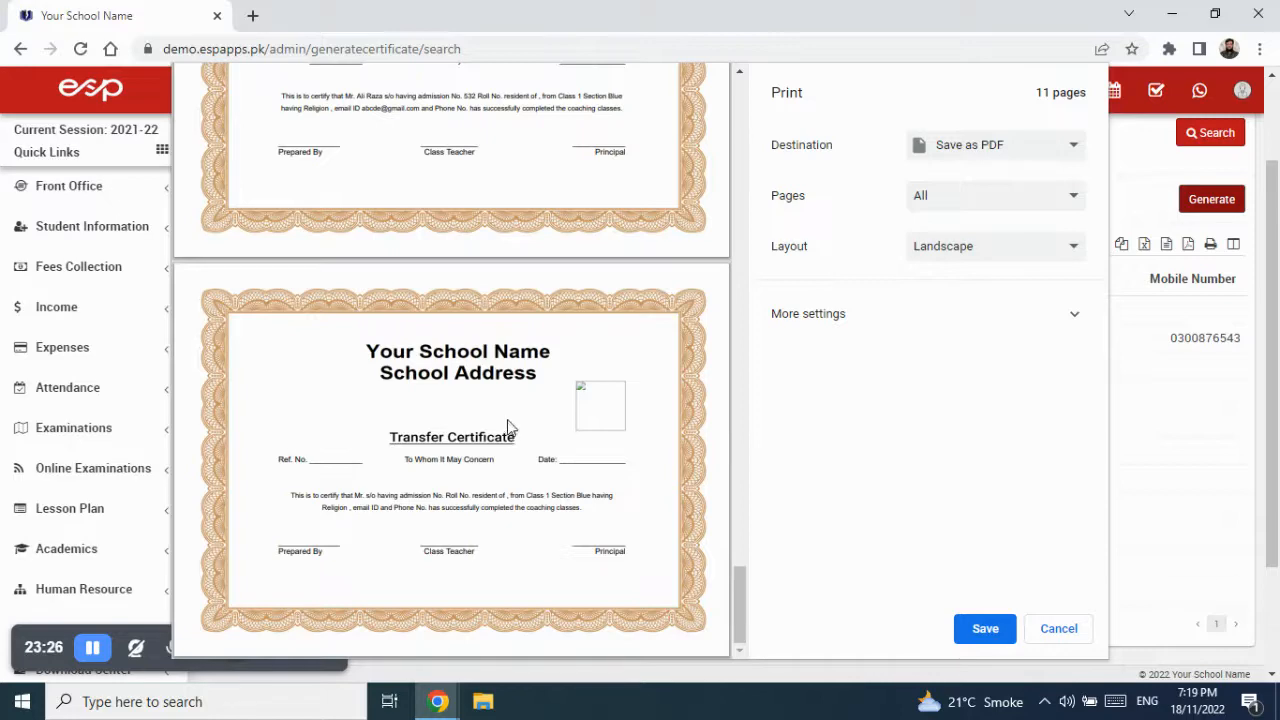
- Save the certificates as Your School Name.pdf on the Desktop
scroll(507, 423, up, 15)
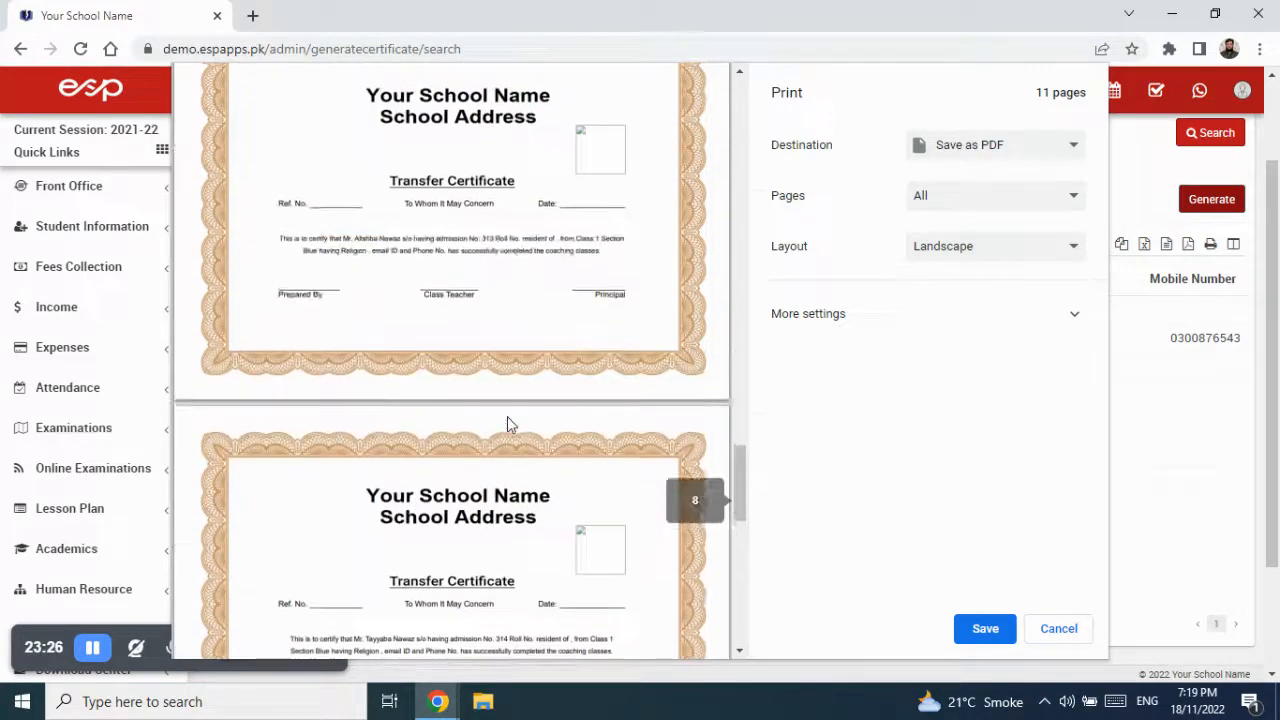
scroll(507, 423, up, 12)
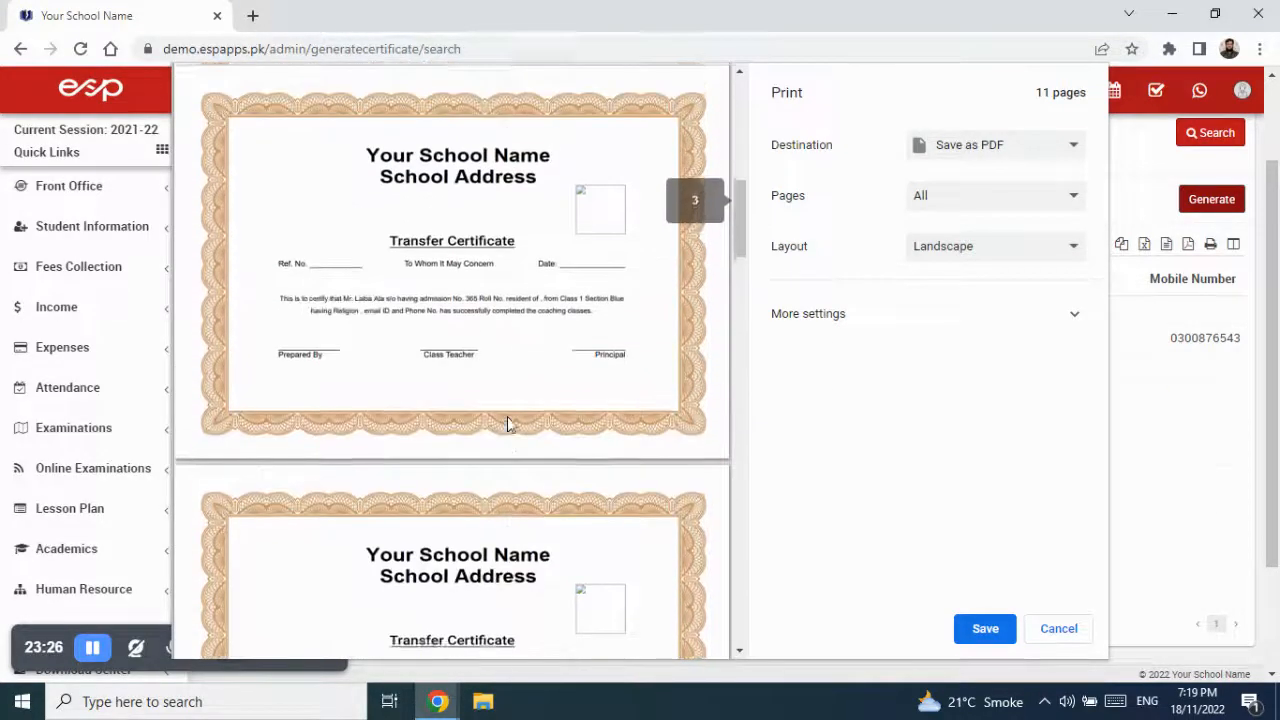
scroll(507, 423, up, 3)
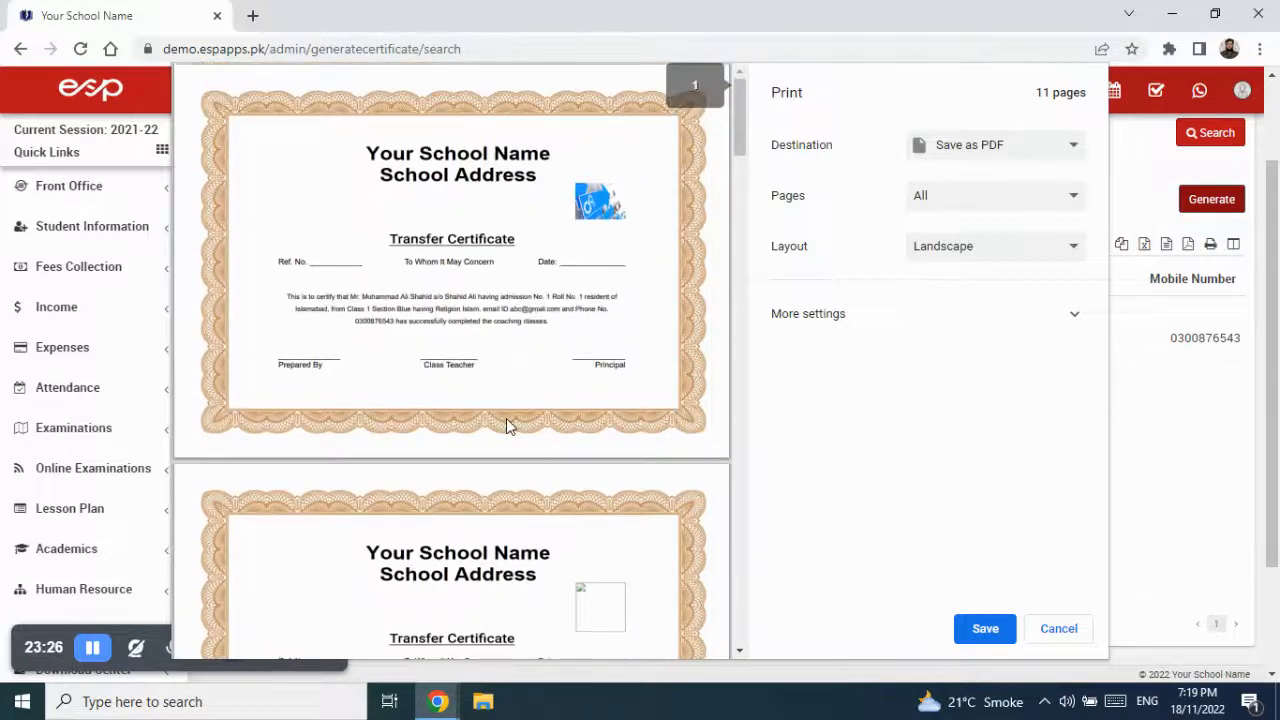
click(986, 628)
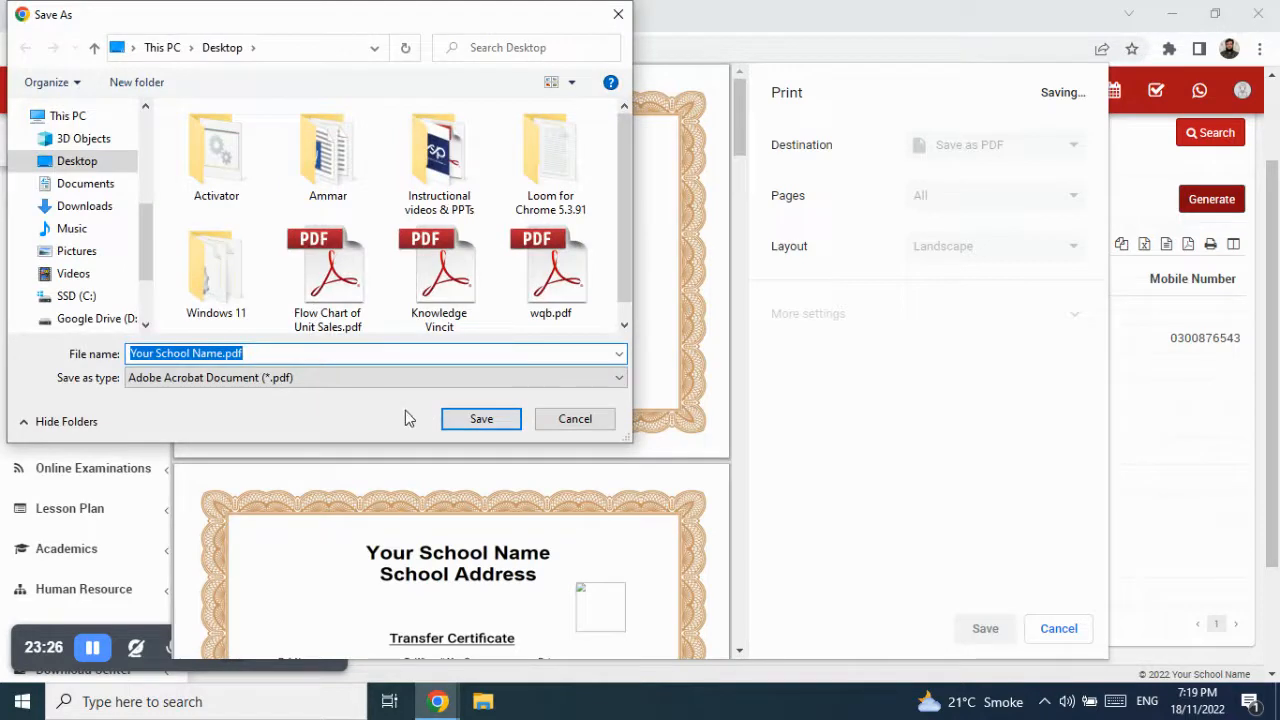
click(474, 419)
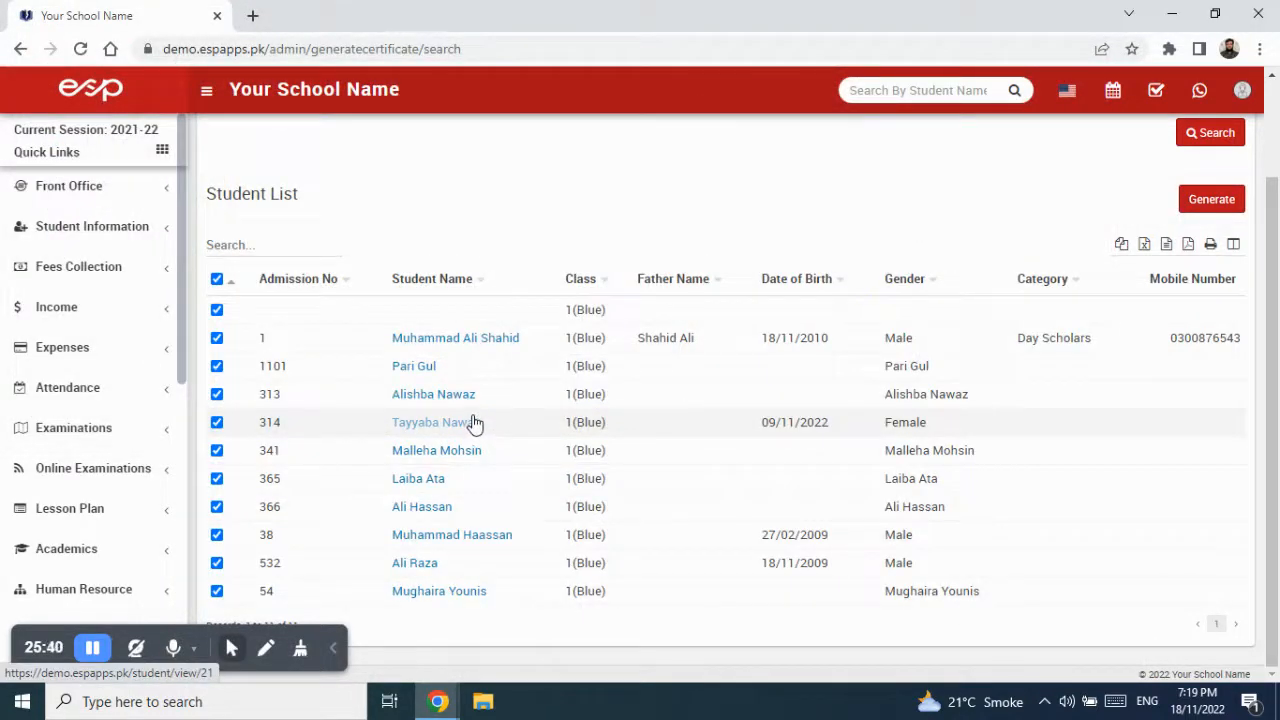
- Open Your School Name.pdf from the desktop and zoom in on the first certificate
key(super+d)
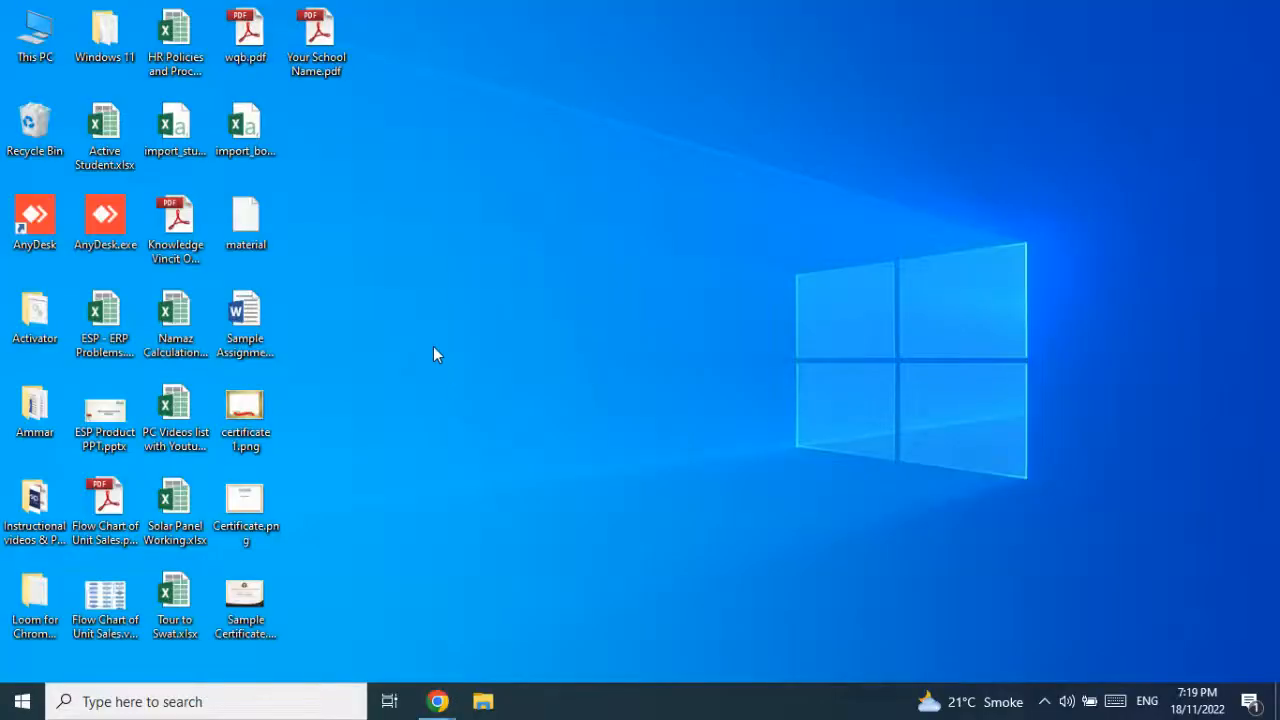
double_click(317, 45)
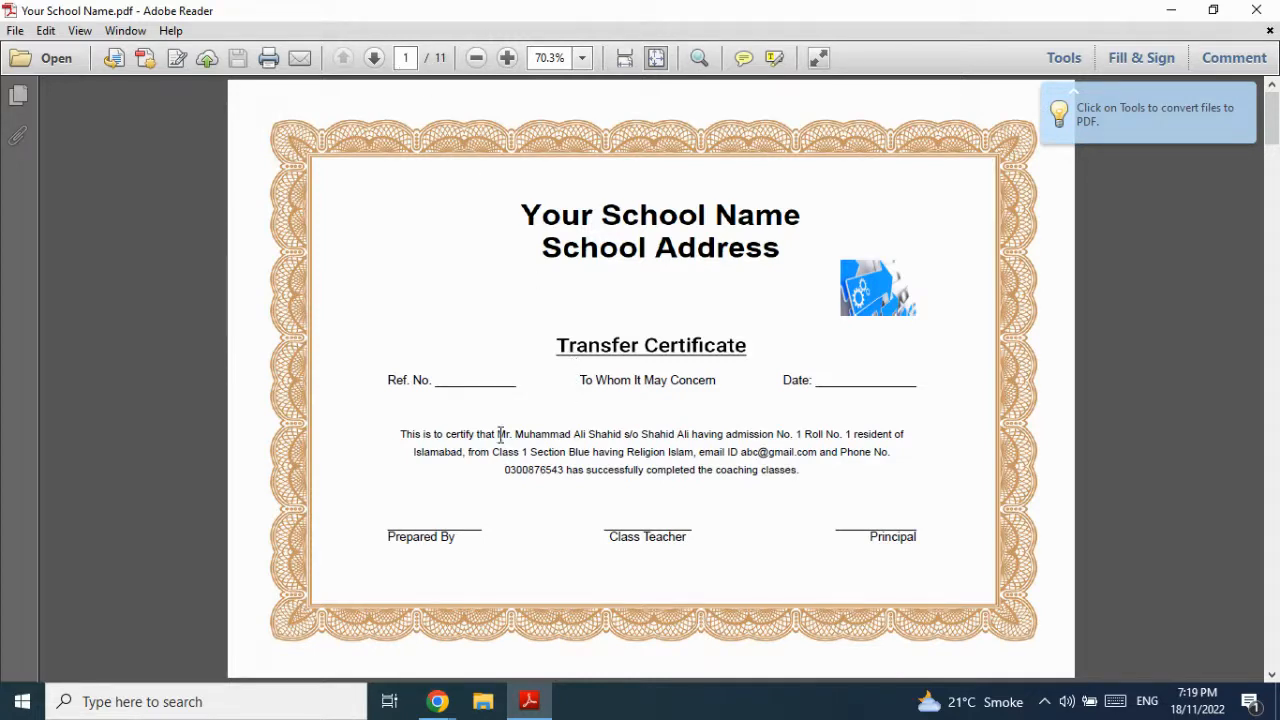
drag(518, 432, 612, 438)
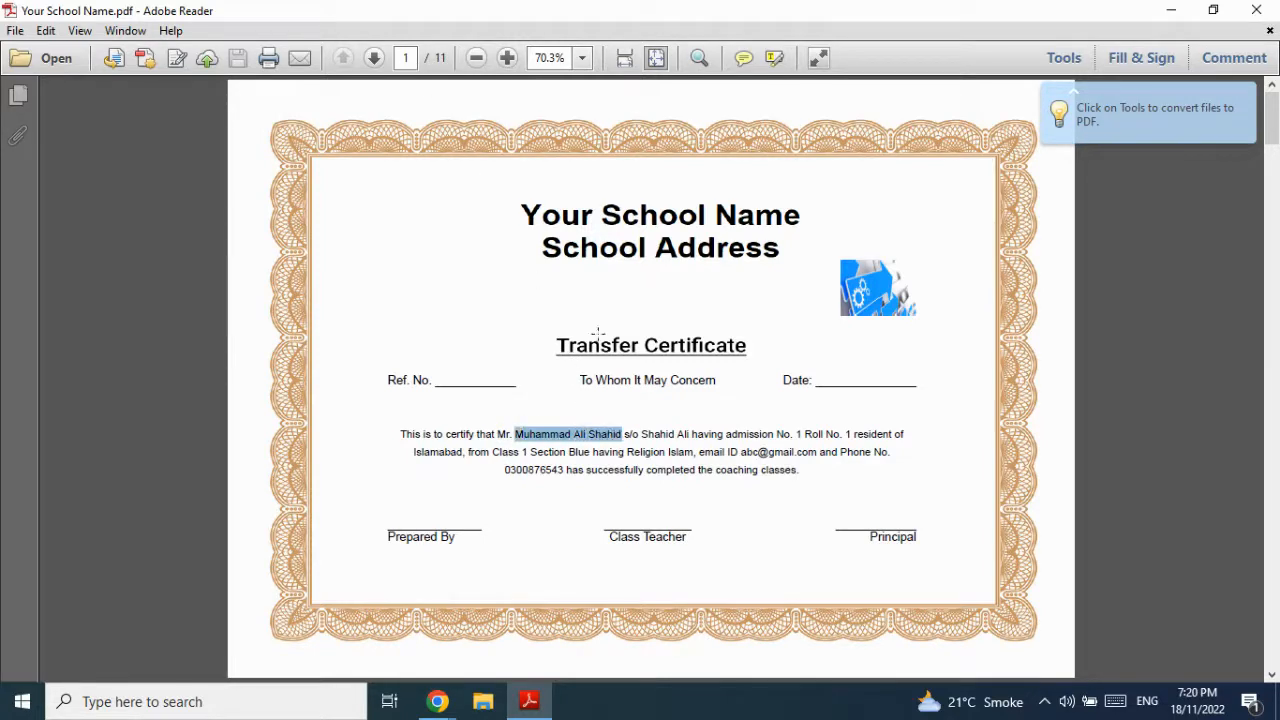
click(507, 57)
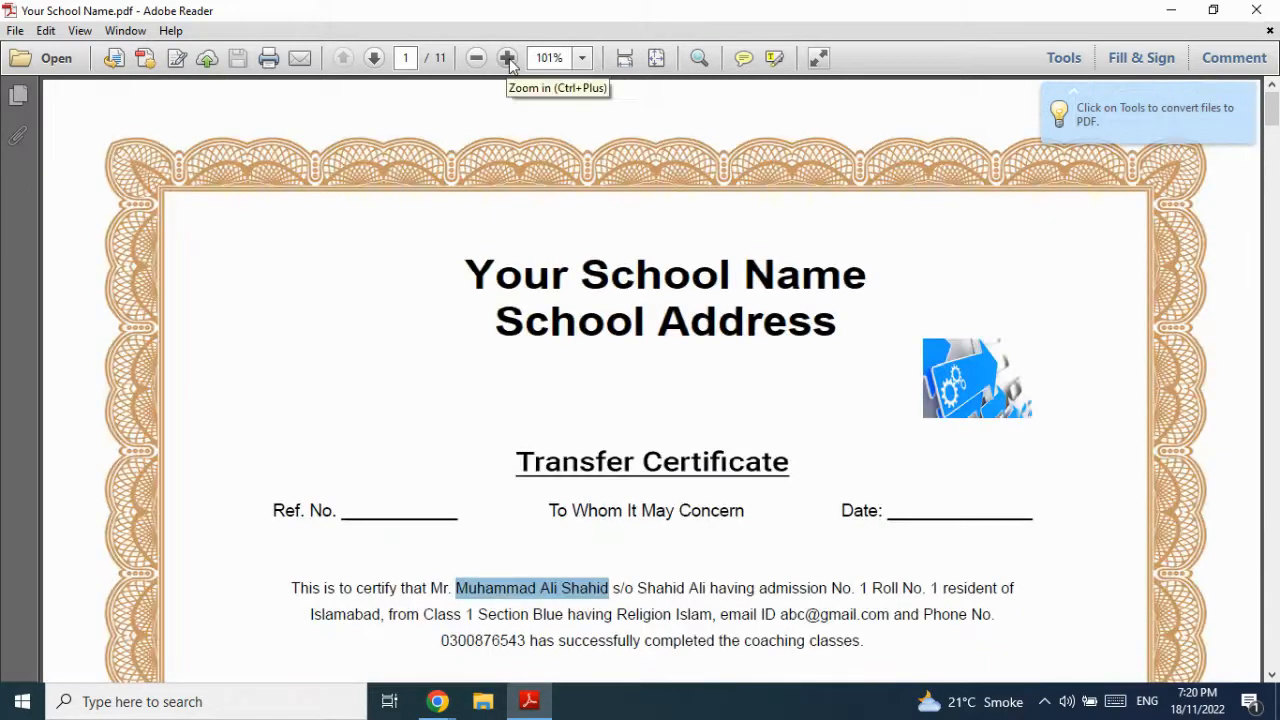
scroll(649, 430, down, 3)
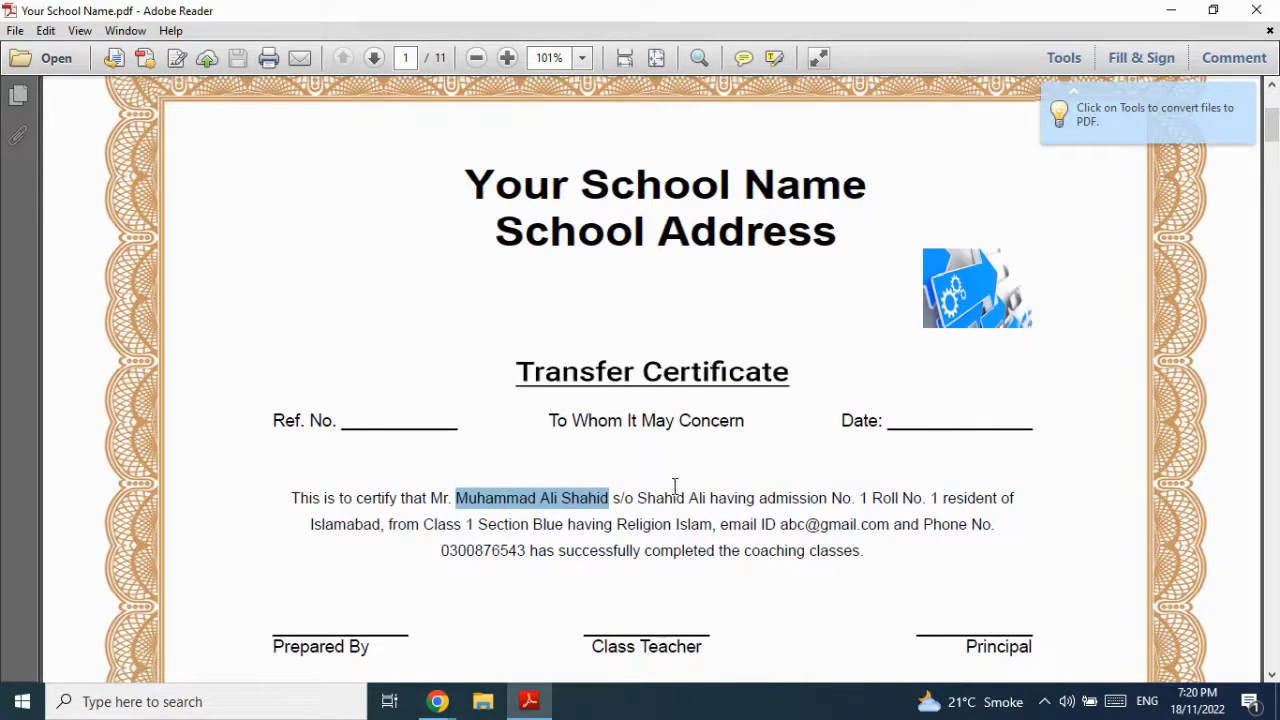
scroll(762, 505, down, 1)
scroll(692, 497, down, 8)
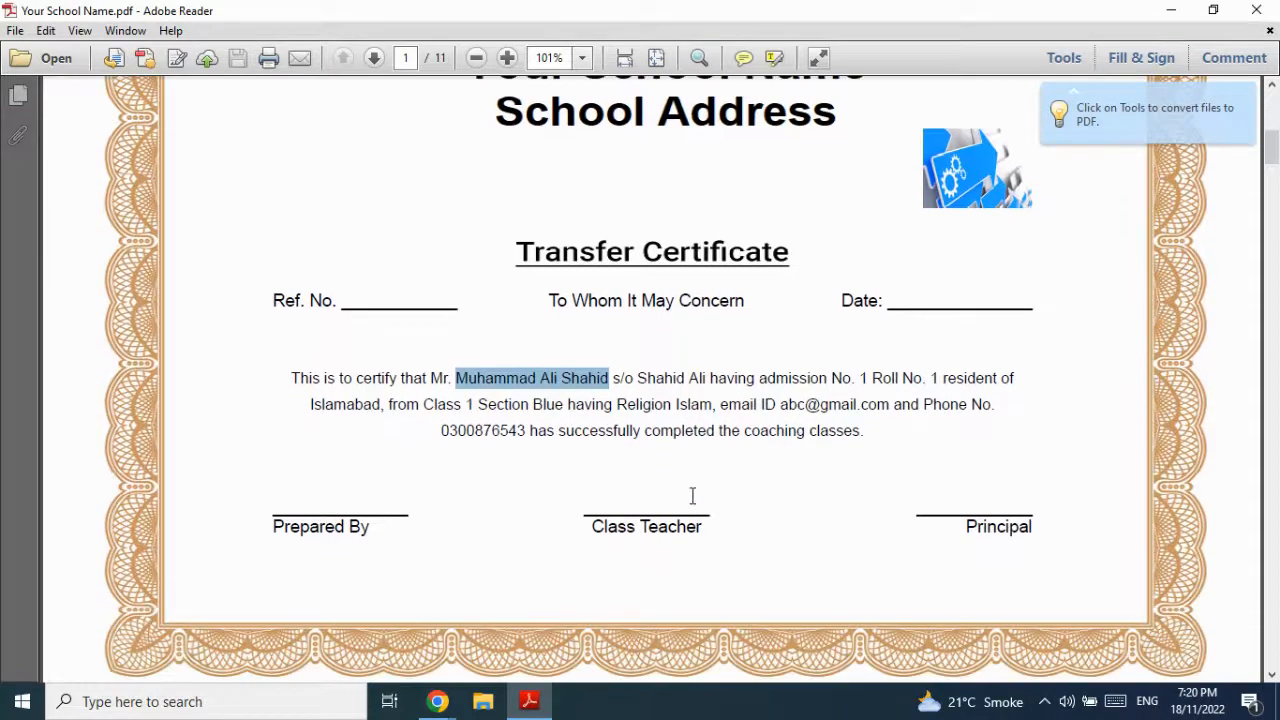
- Check the student names on the second, third and fourth certificates
drag(485, 505, 592, 500)
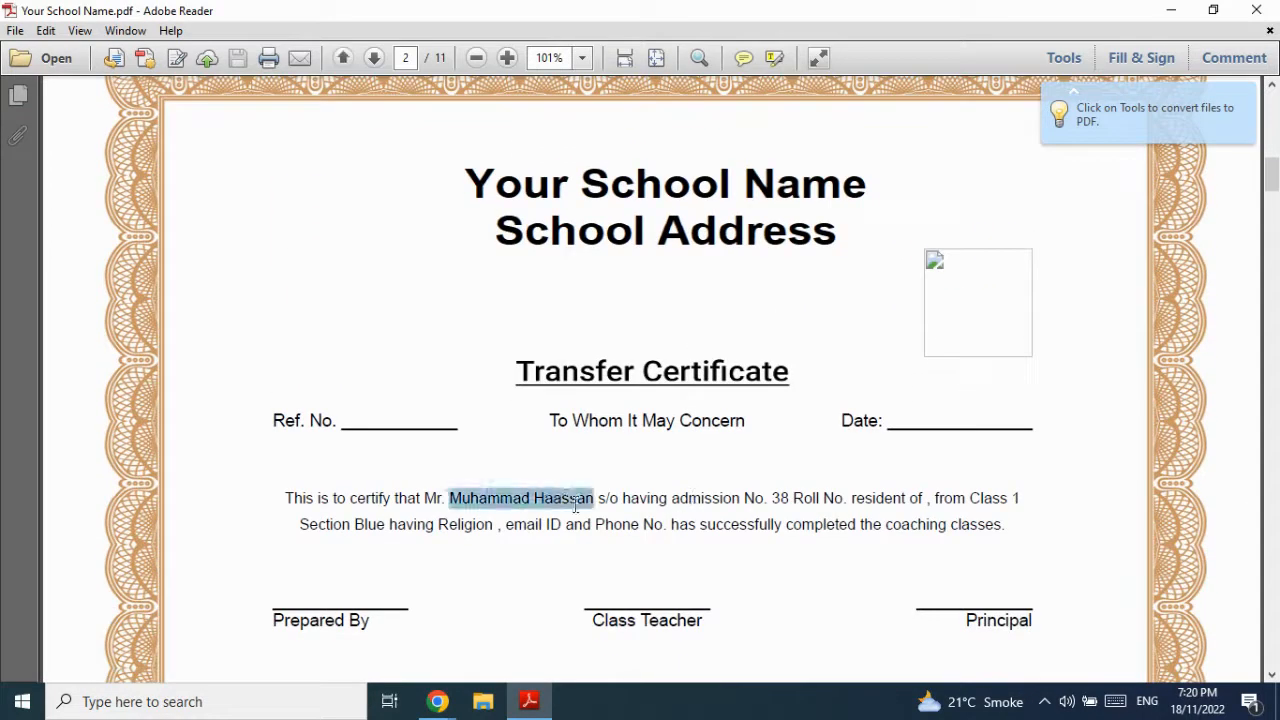
scroll(648, 497, down, 10)
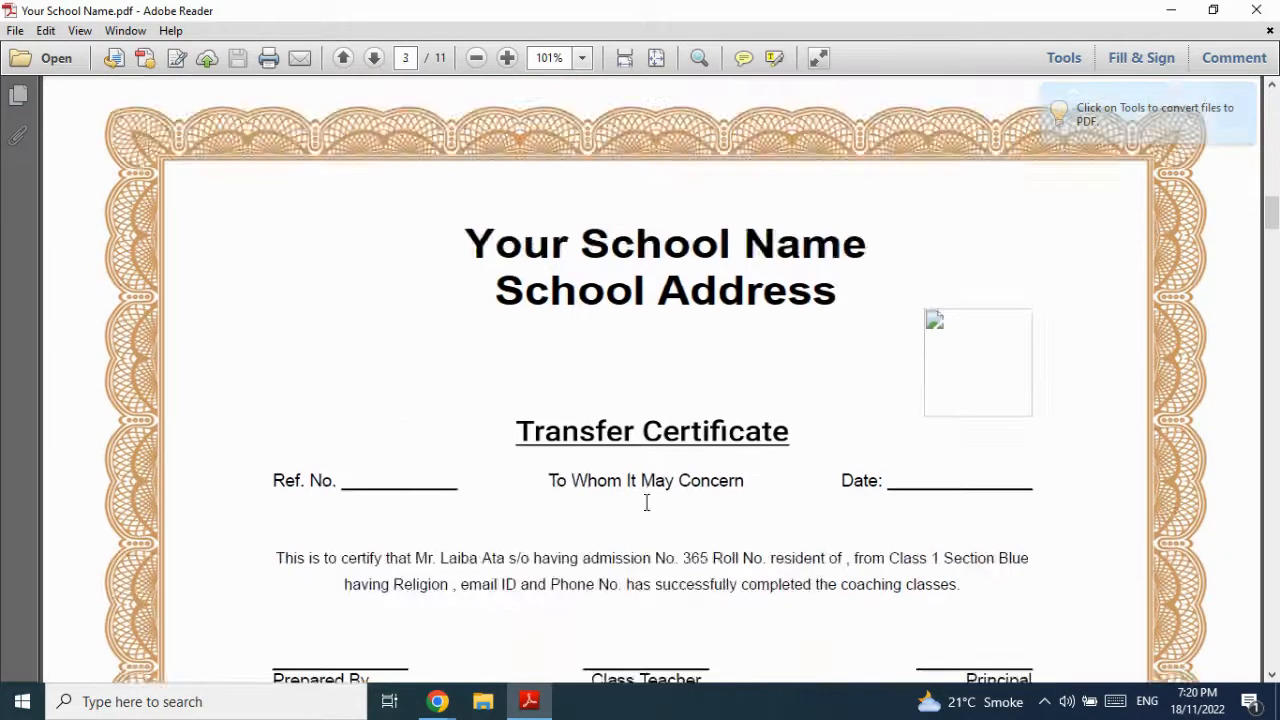
drag(443, 513, 506, 515)
scroll(500, 510, down, 10)
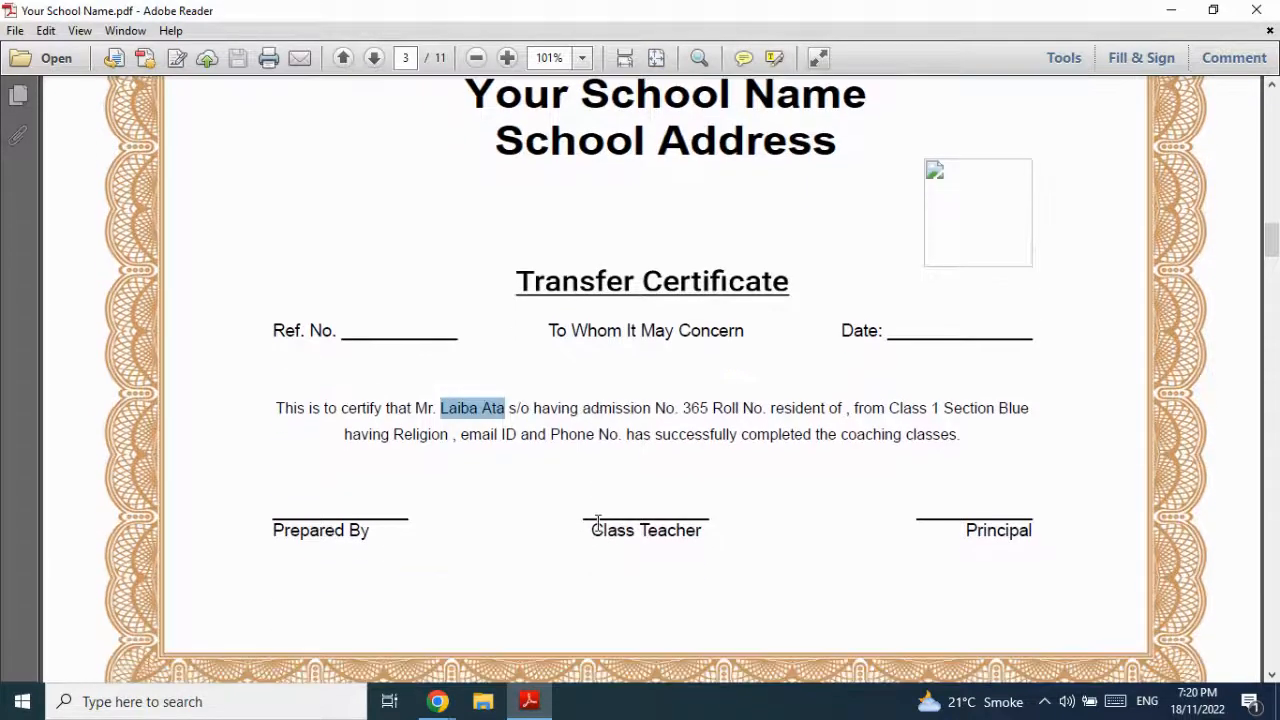
drag(428, 513, 522, 522)
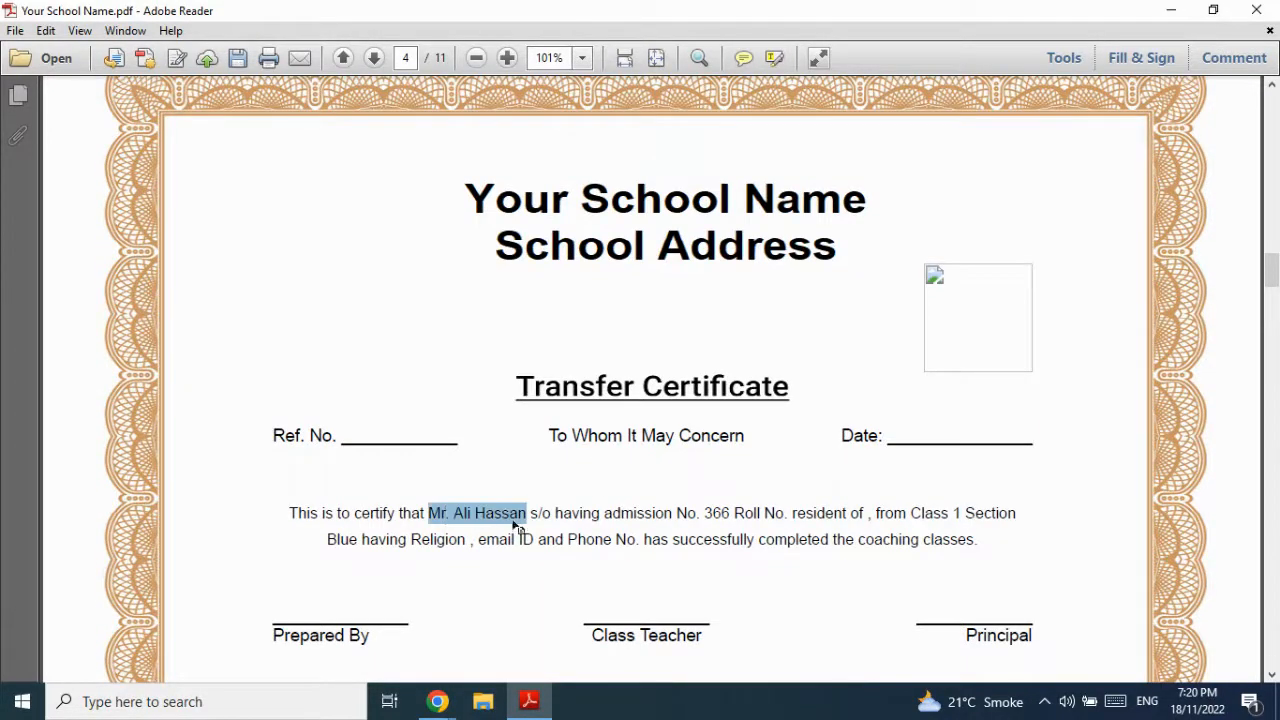
scroll(650, 537, down, 10)
scroll(651, 537, down, 10)
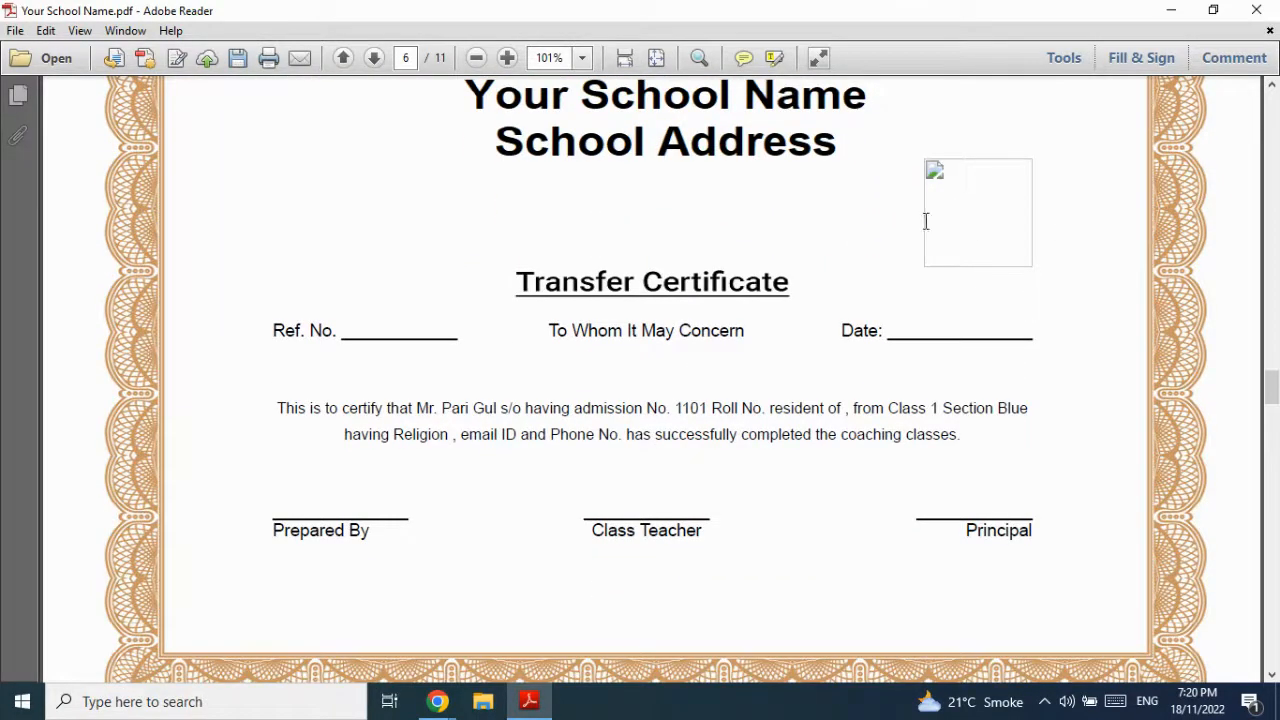
scroll(968, 221, up, 1)
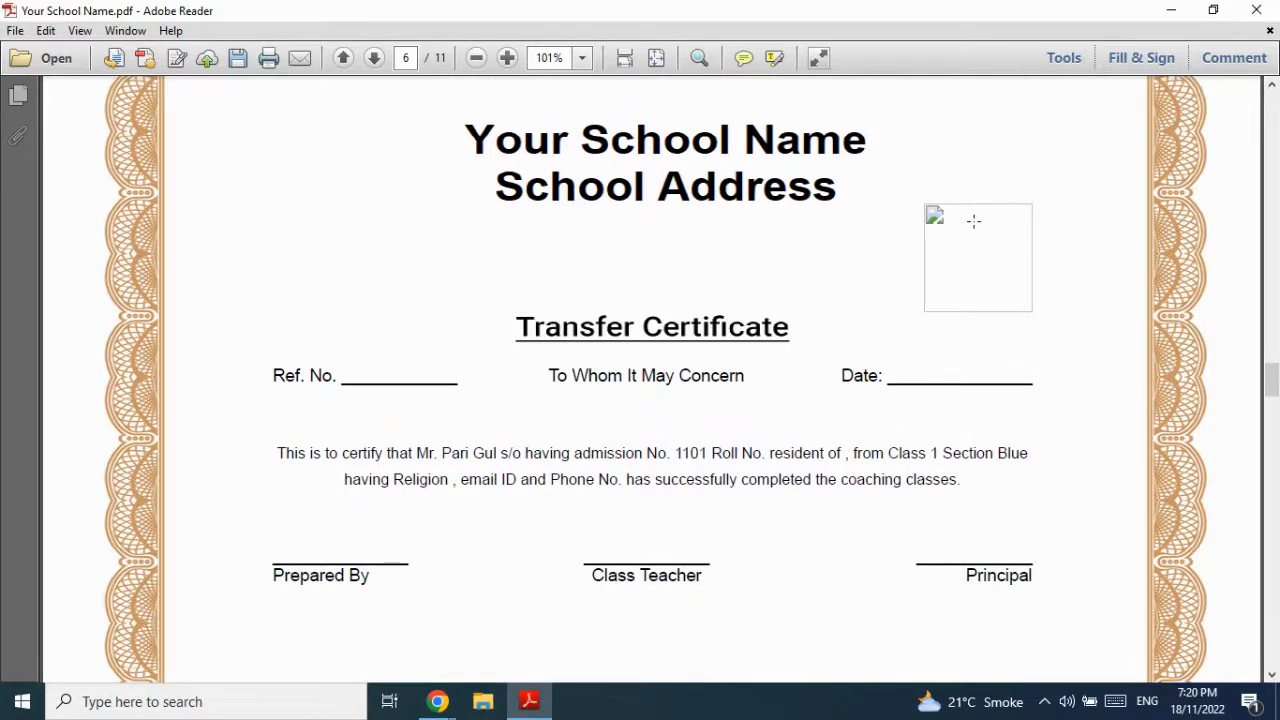
scroll(973, 221, up, 1)
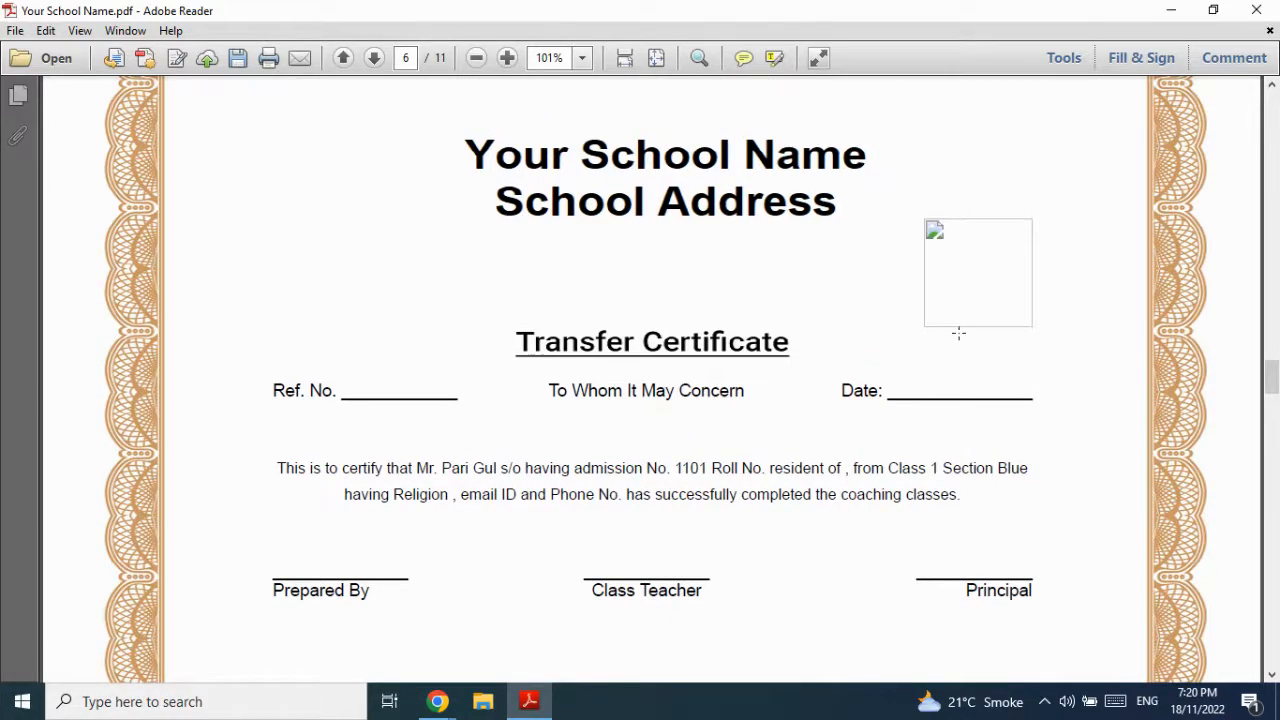
- Close the PDF in Adobe Reader without saving changes
click(1256, 10)
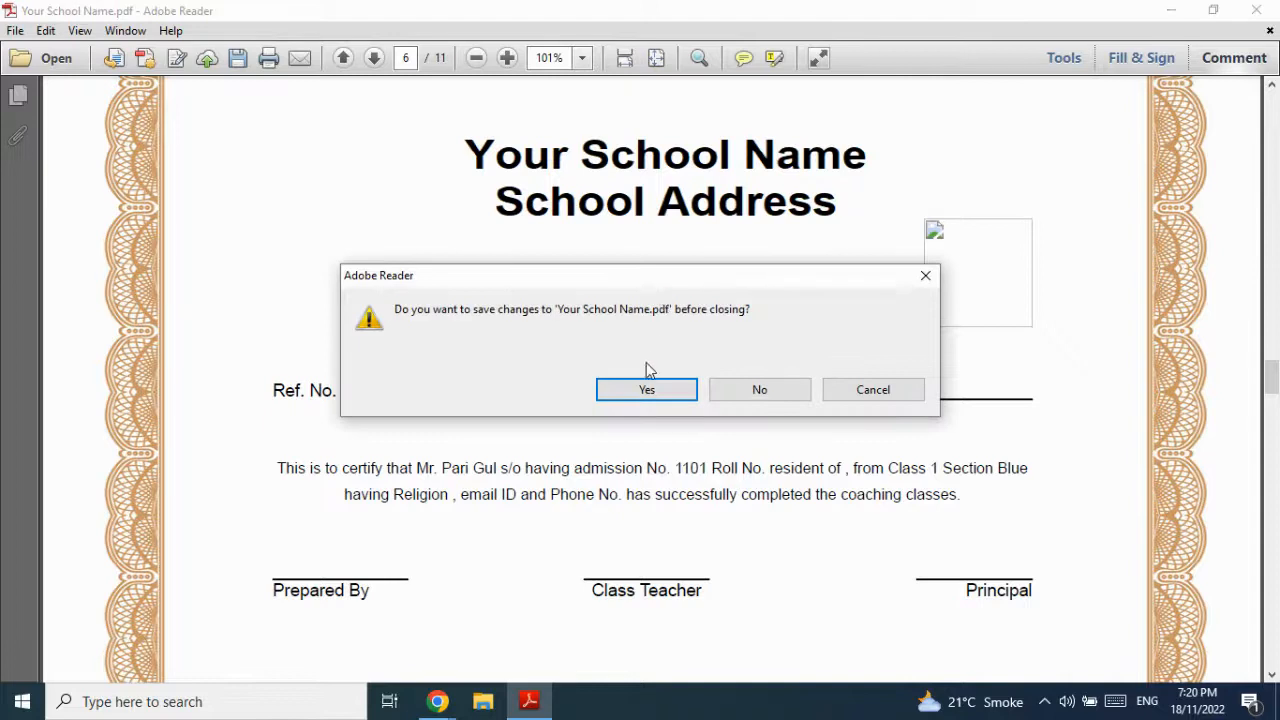
click(650, 393)
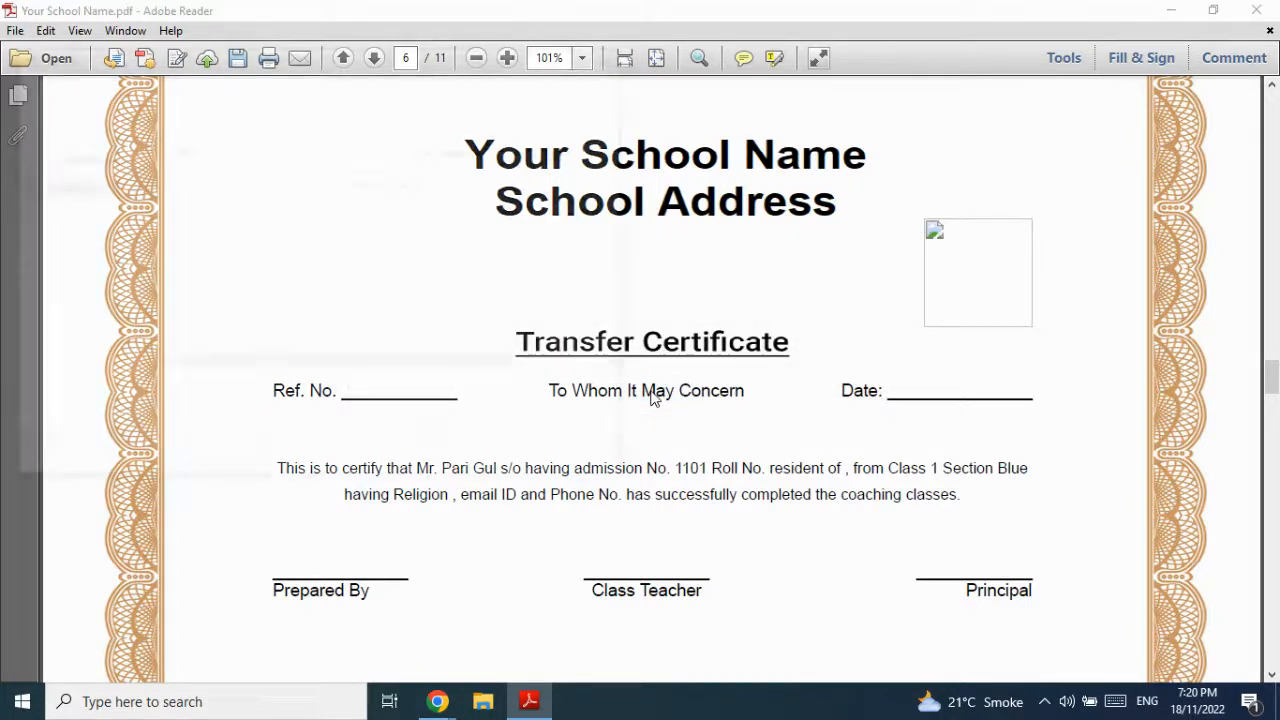
click(571, 458)
click(1256, 10)
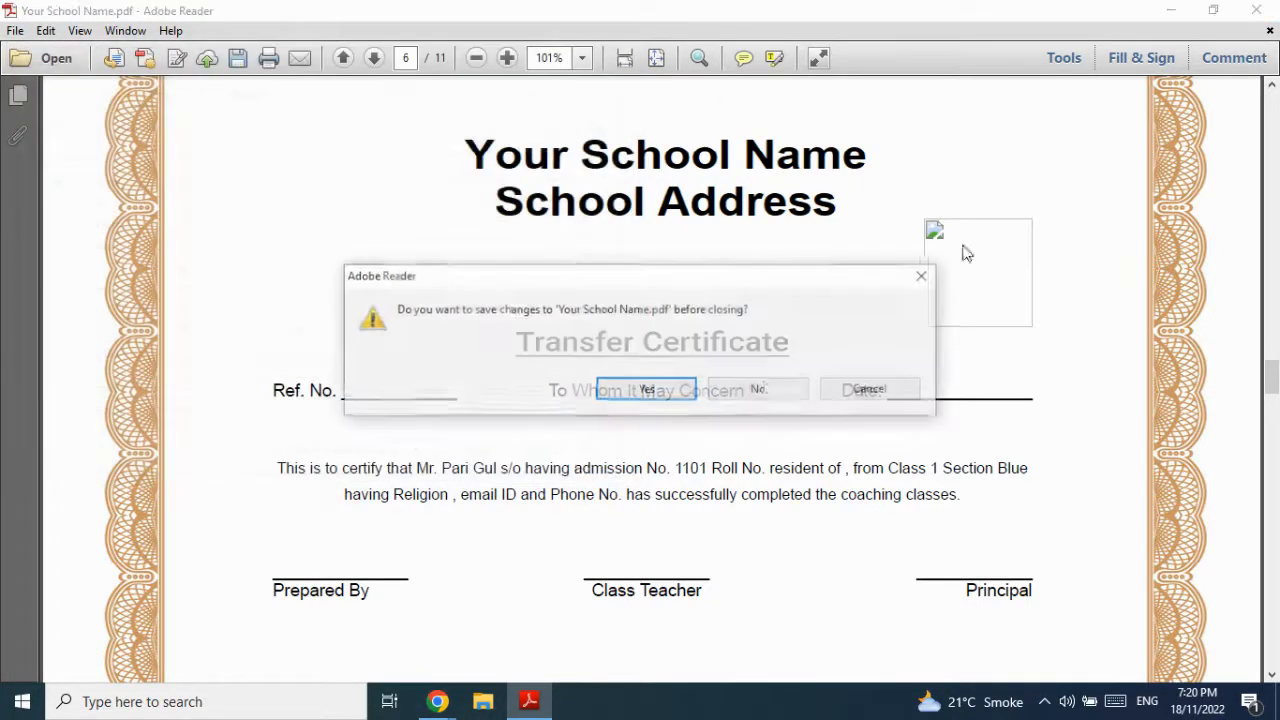
click(752, 391)
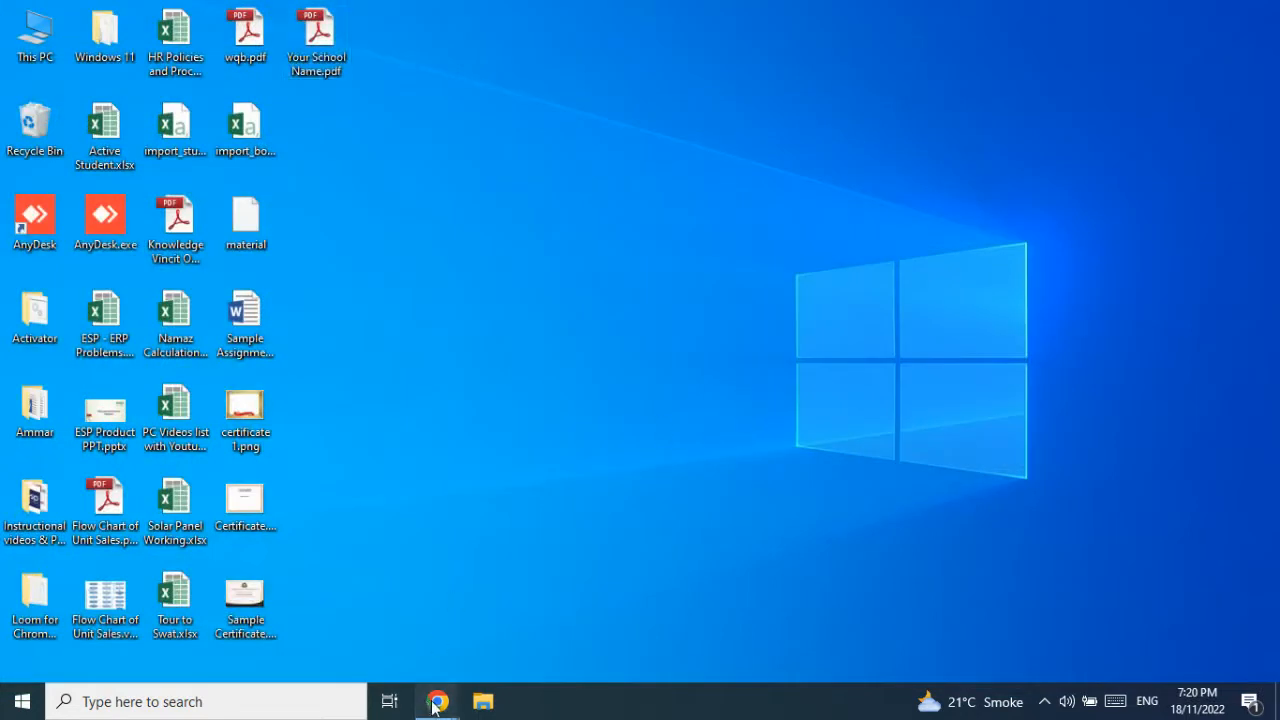
- Return to ESP and go to the student certificate templates page
mouse_move(437, 701)
click(369, 634)
scroll(118, 250, down, 5)
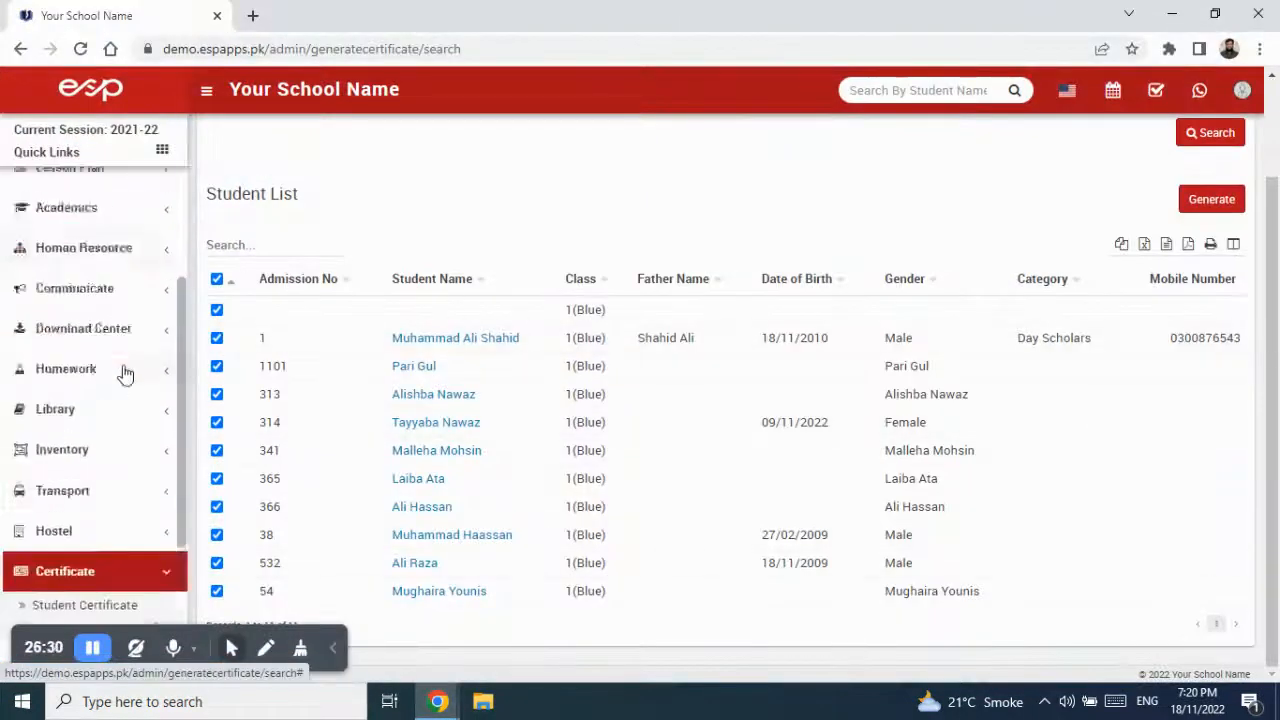
click(105, 497)
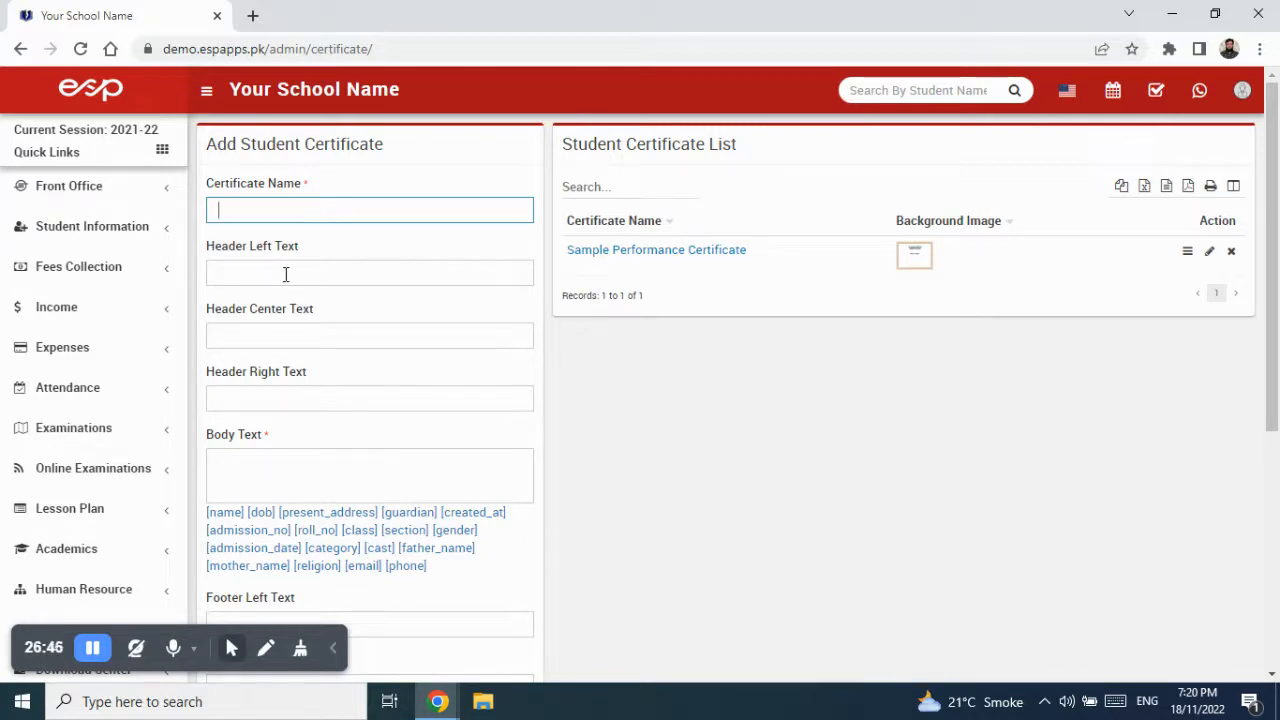
- Name the new certificate 'Sample Attendance Acknowledgement Certificate', leaving the header left text empty
text(Sample Attendance Acknowledgement Certificate)
click(285, 274)
text(a)
key(BackSpace)
scroll(402, 480, down, 5)
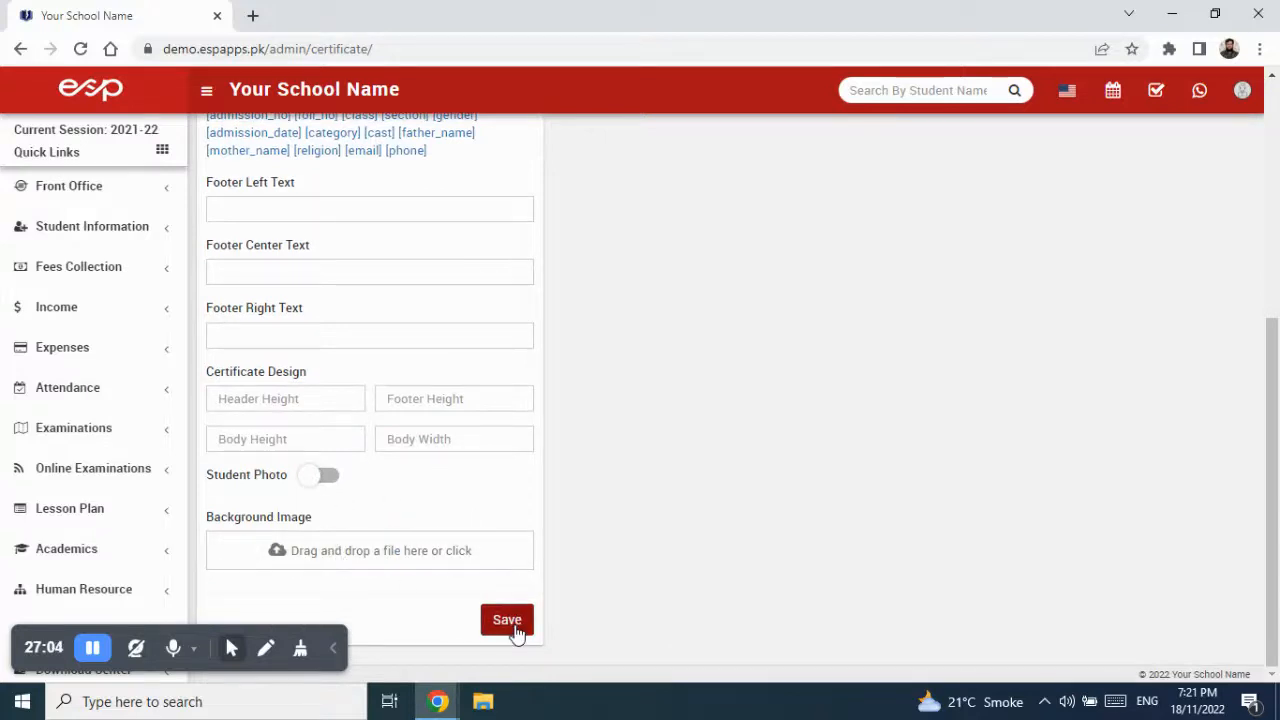
scroll(826, 477, up, 5)
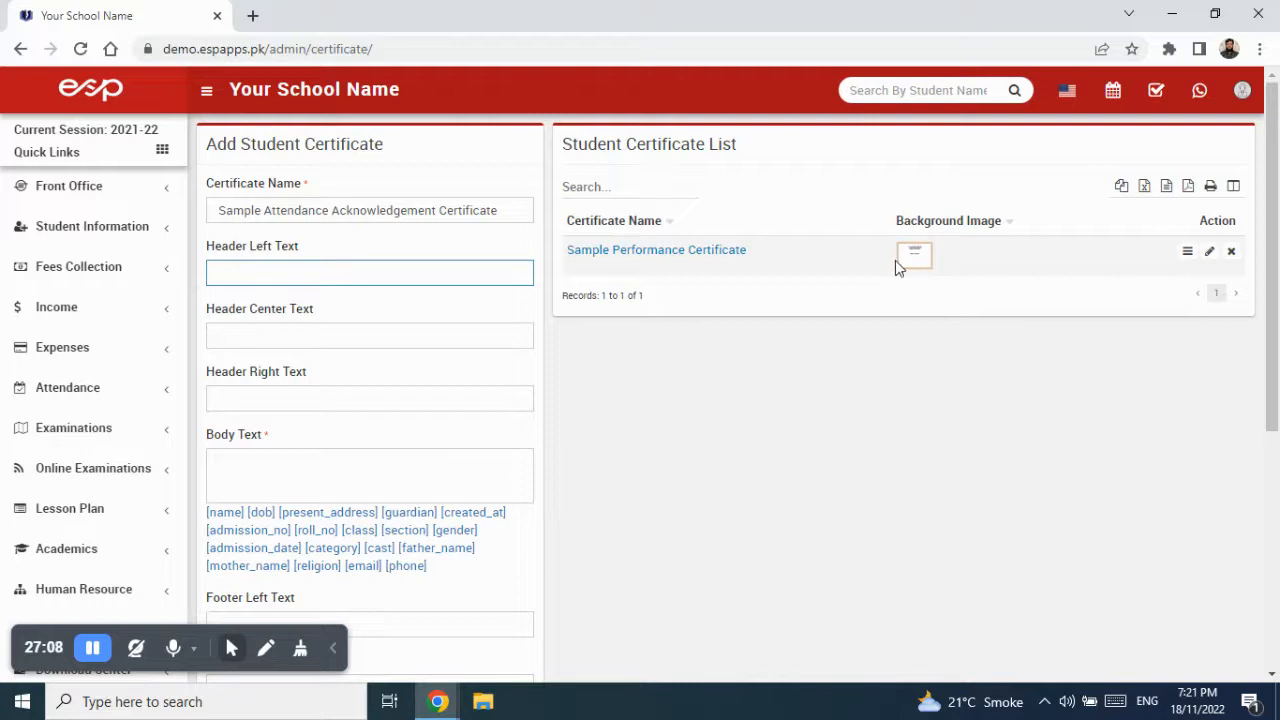
scroll(466, 454, down, 5)
- Set certificate 1.png as the background image and submit the template
click(417, 551)
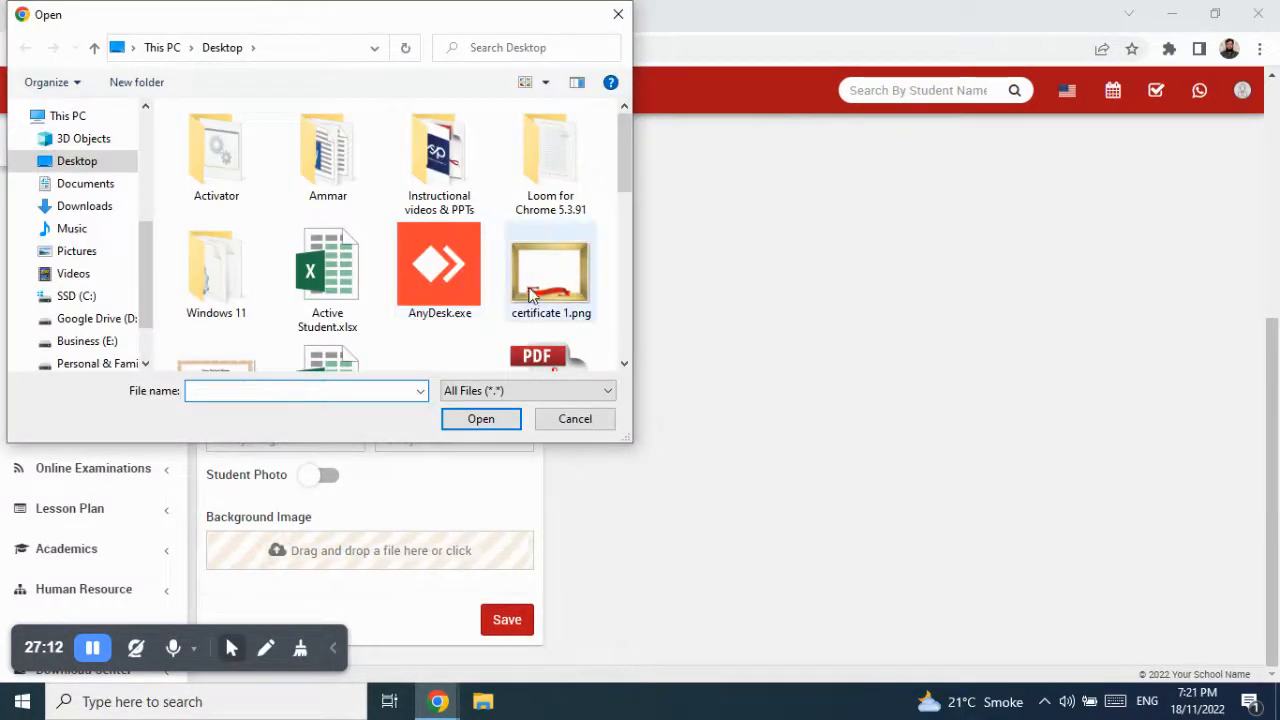
click(550, 285)
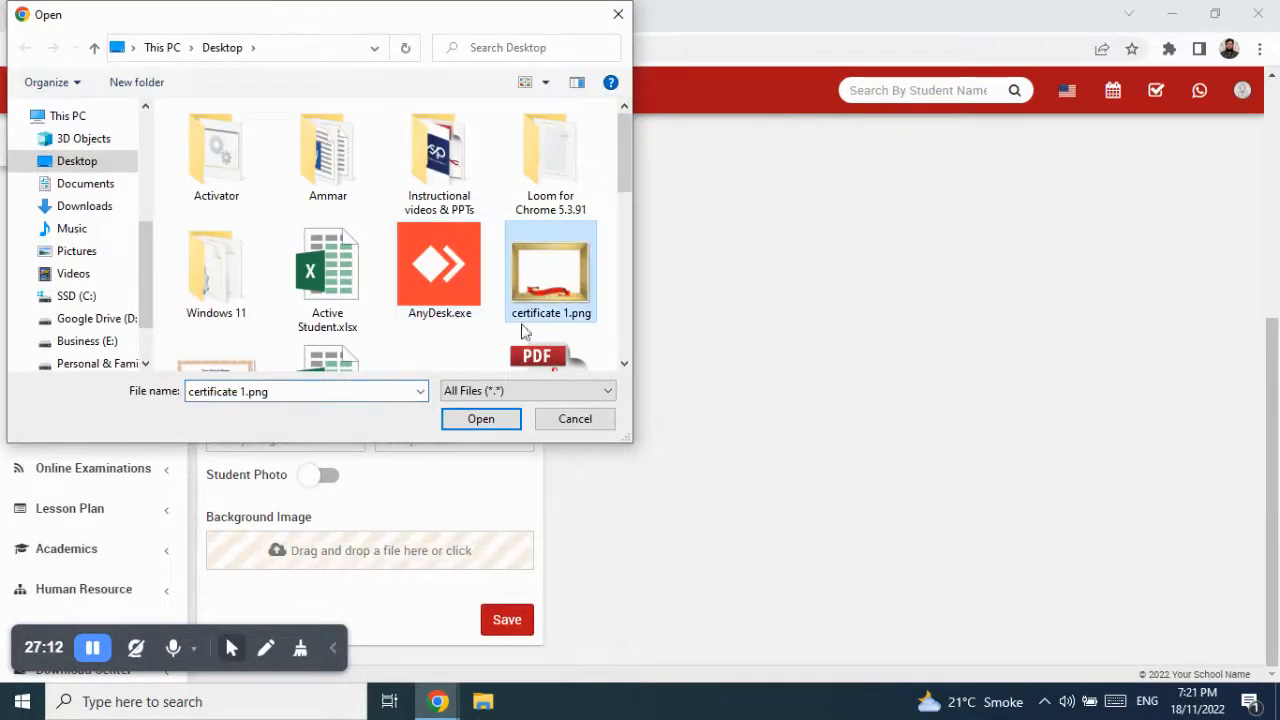
click(498, 420)
click(505, 621)
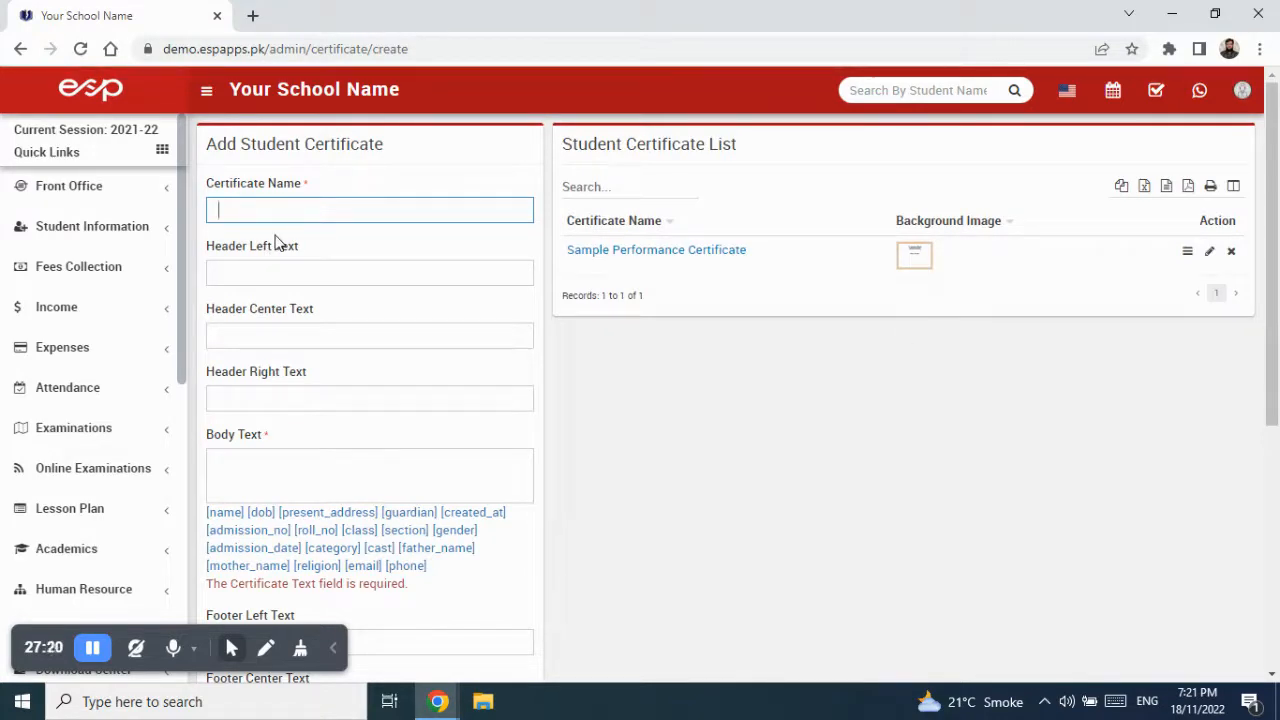
- Re-enter the name, resubmit, then correct it to 'Sample Attendance Certificate'
text(Sample Attendance)
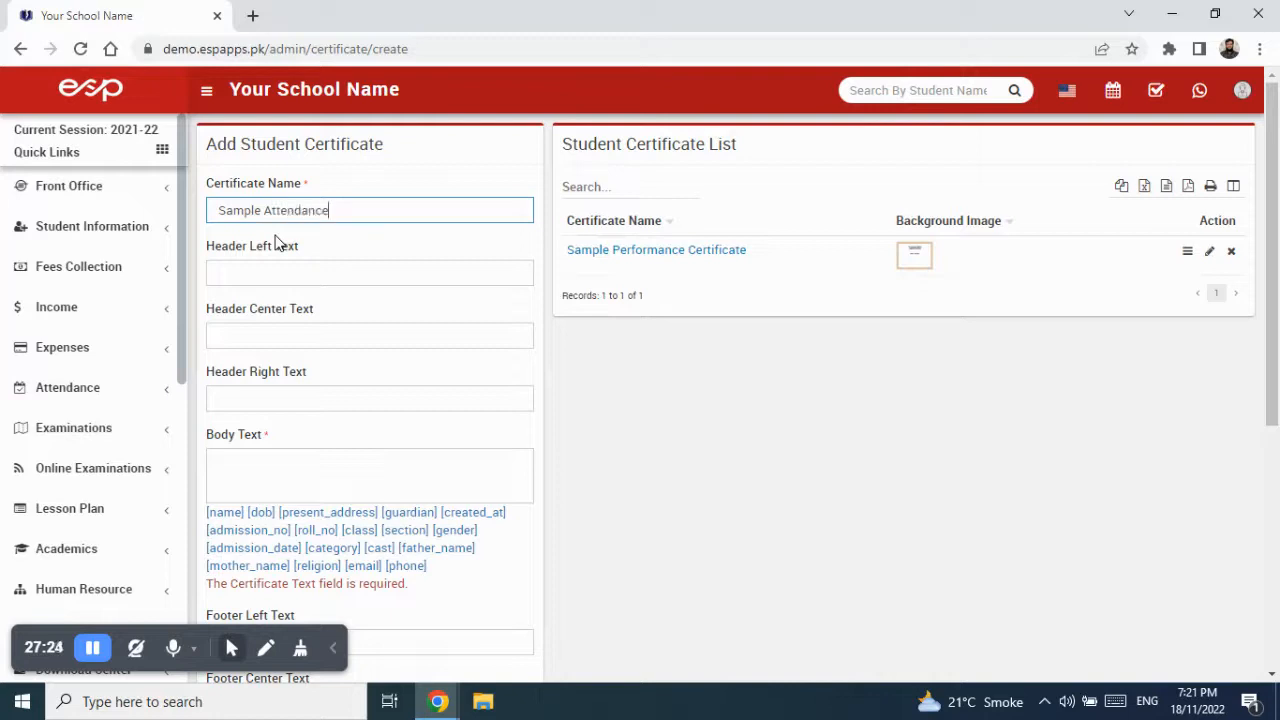
text( Acknowledgement Certificate)
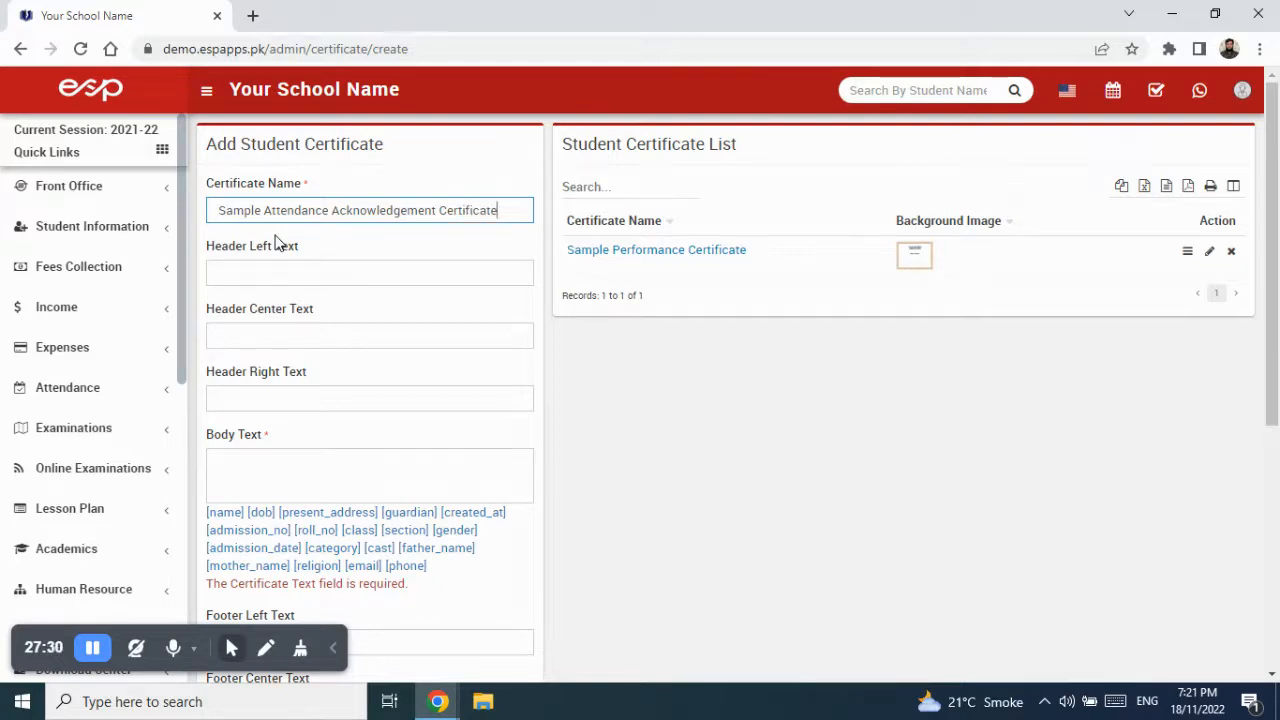
scroll(457, 571, down, 5)
click(505, 620)
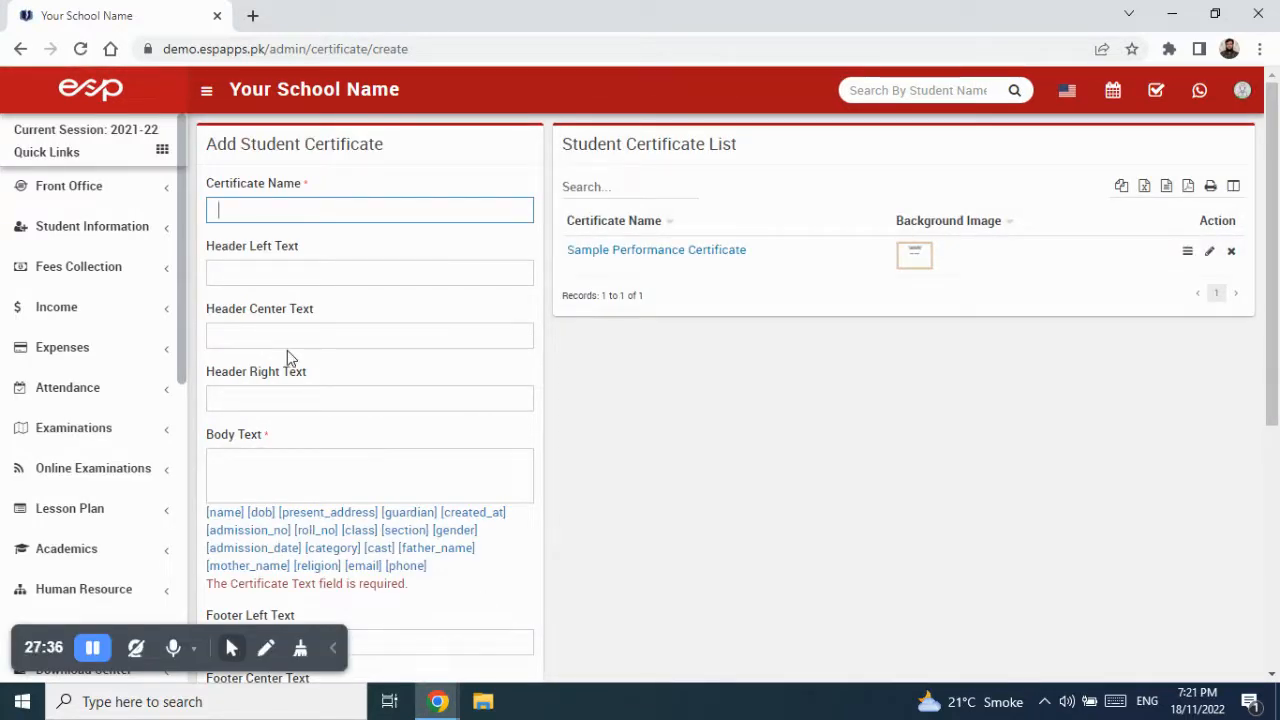
text(Sample Attend)
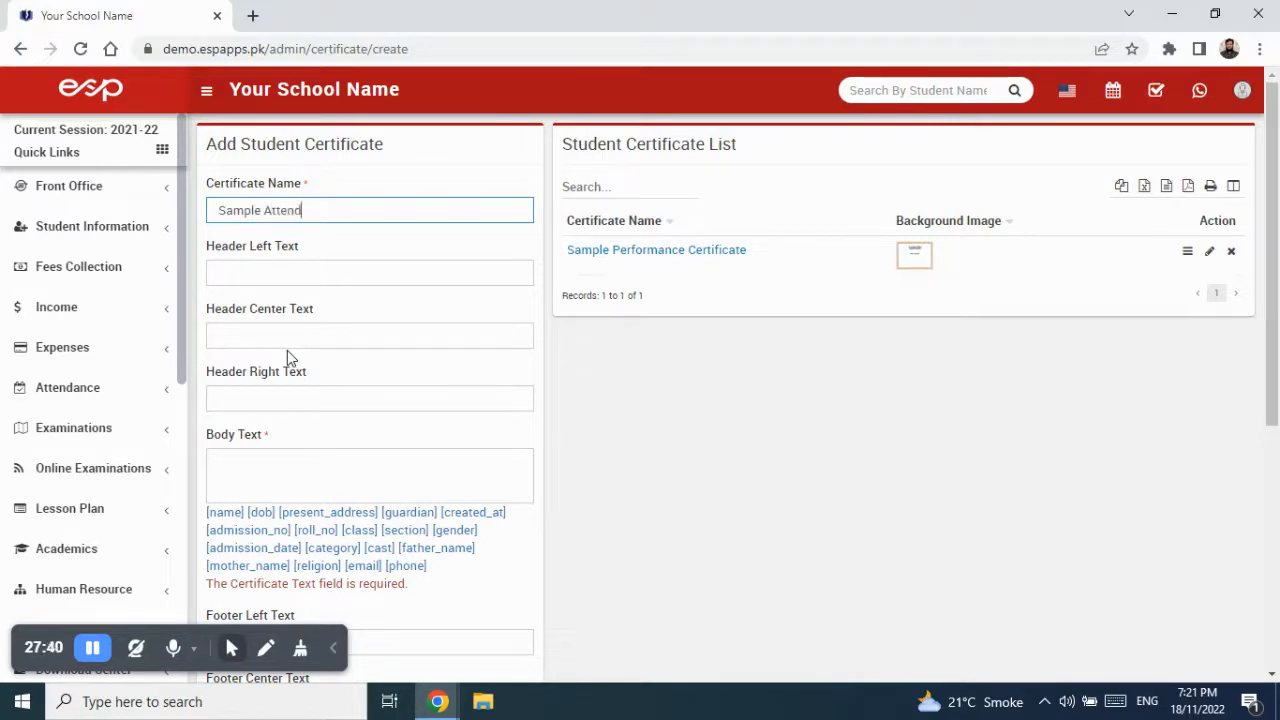
text(ance C)
key(BackSpace)
key(BackSpace)
key(BackSpace)
text(ce Certificate)
scroll(414, 557, down, 3)
scroll(418, 556, up, 1)
- Enter body text 'This is sample certificate for attendance.' and save the certificate
click(363, 289)
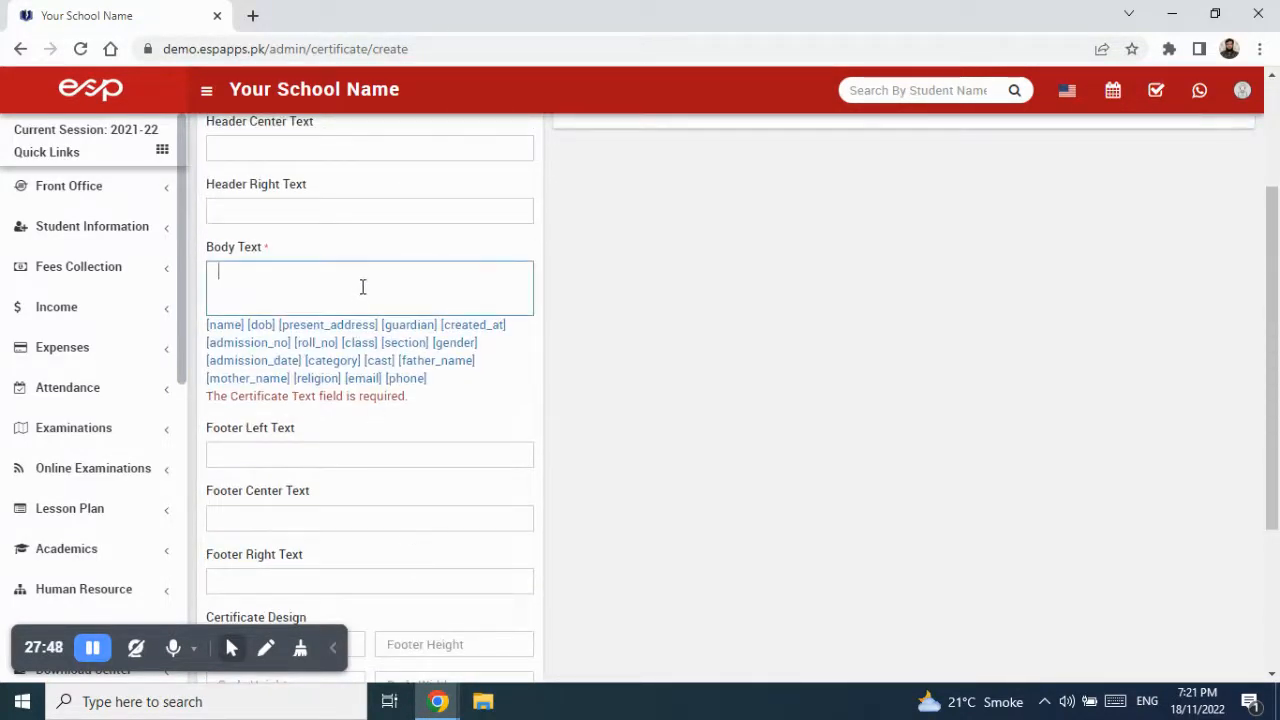
click(286, 251)
click(264, 279)
text(This is sample certificate for attenda)
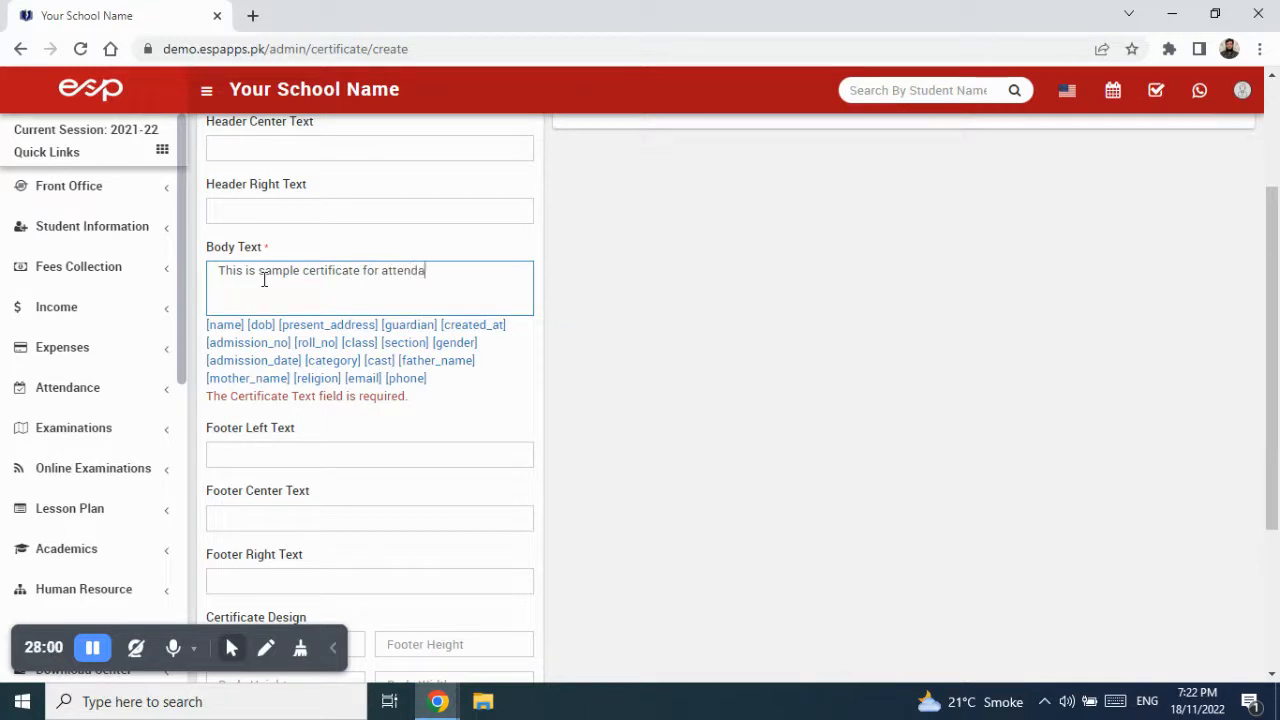
text(nce.)
scroll(429, 343, down, 3)
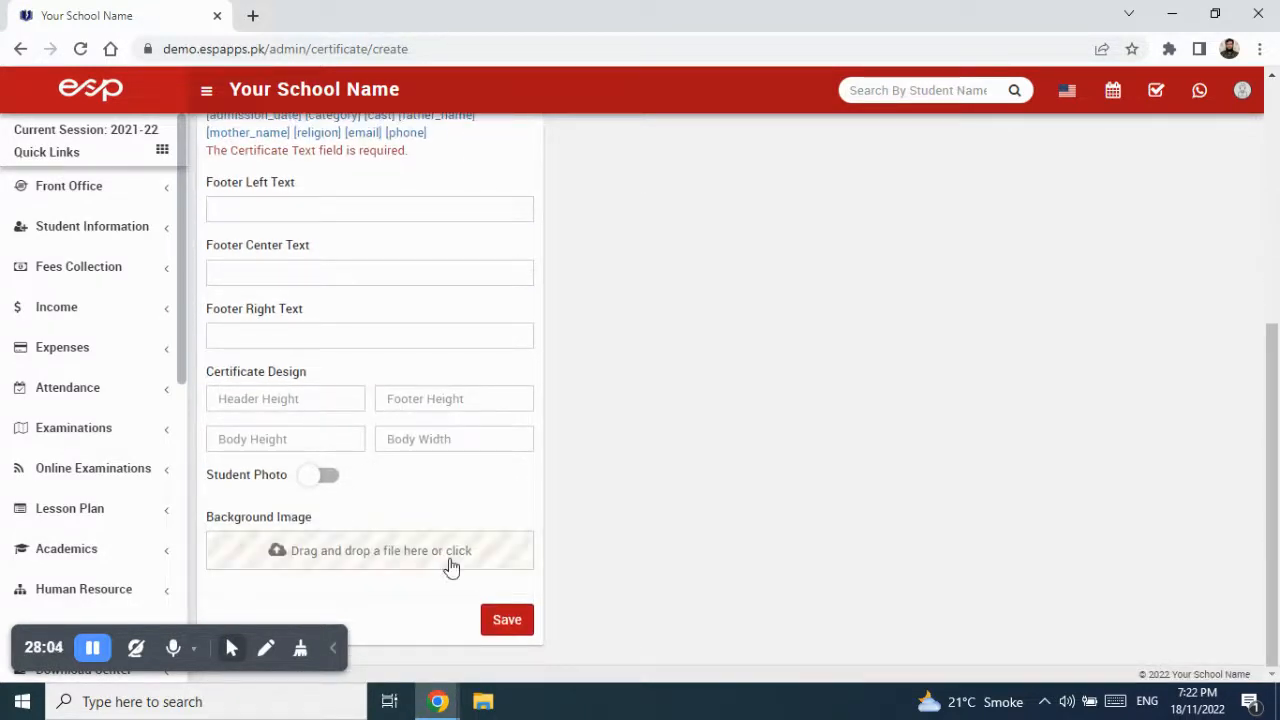
click(507, 622)
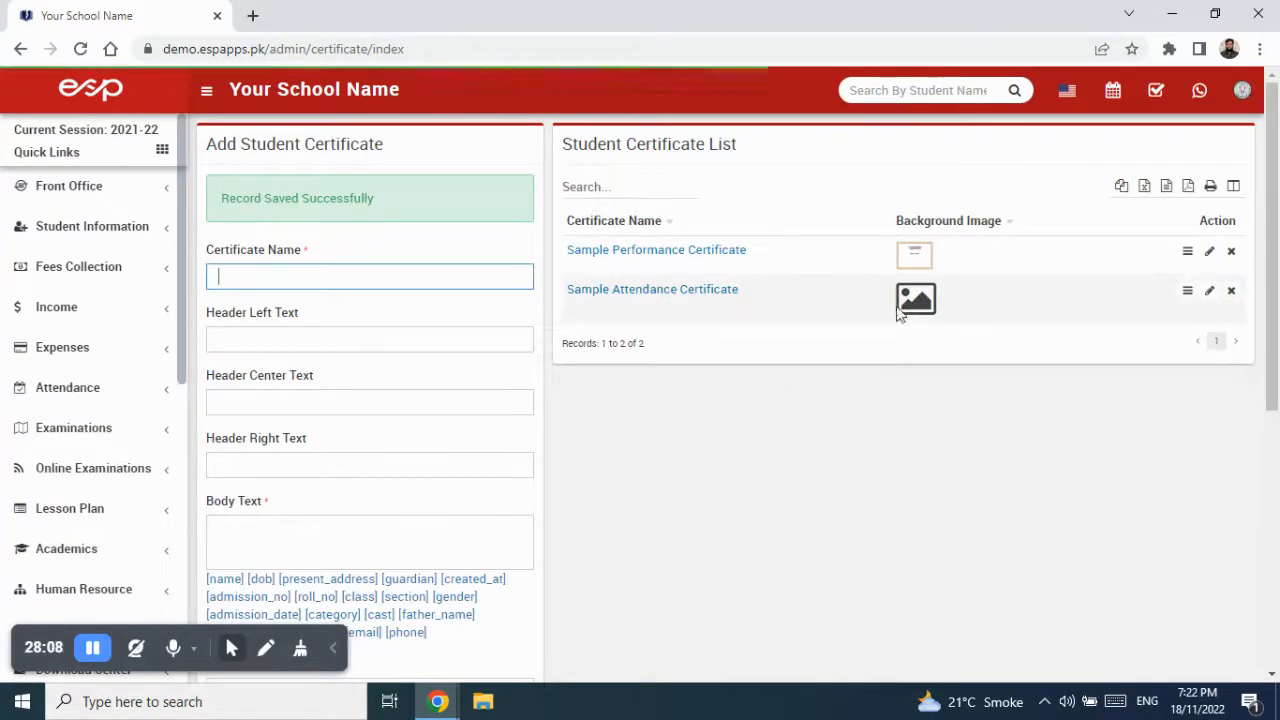
- Set certificate 1.png as the Sample Attendance Certificate's background image and save it
click(1209, 292)
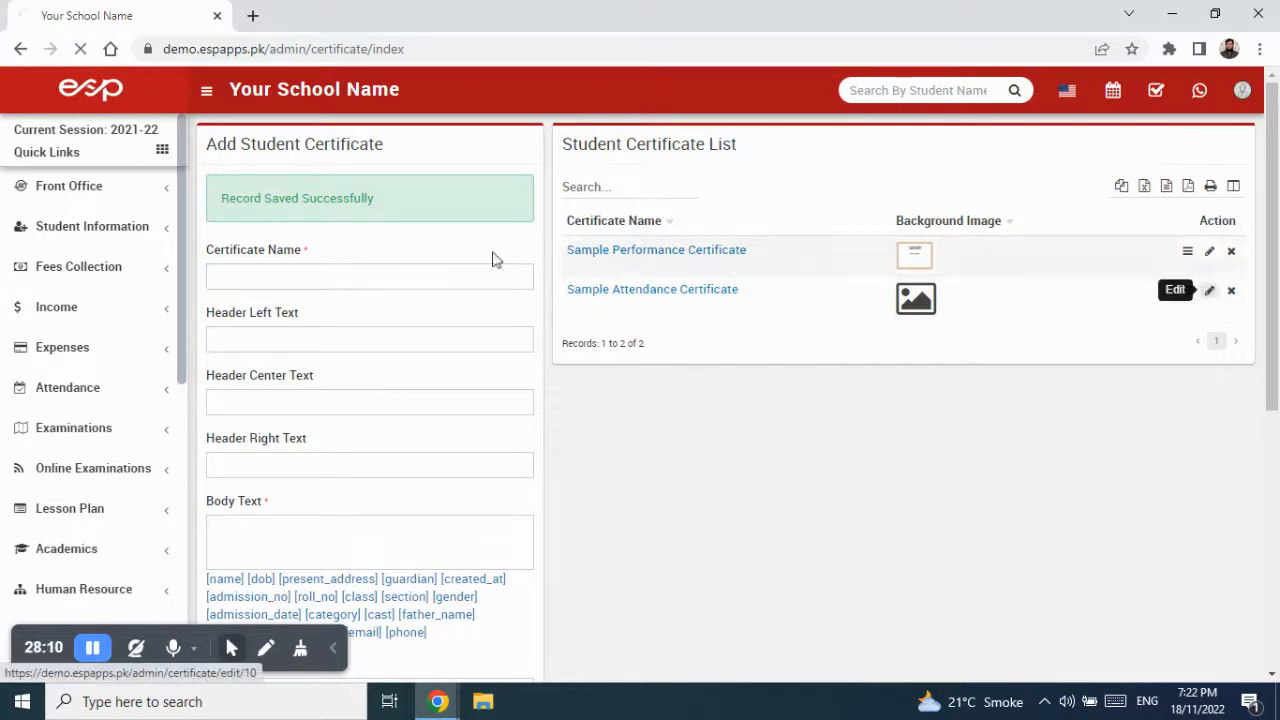
scroll(383, 449, down, 5)
click(346, 555)
click(548, 270)
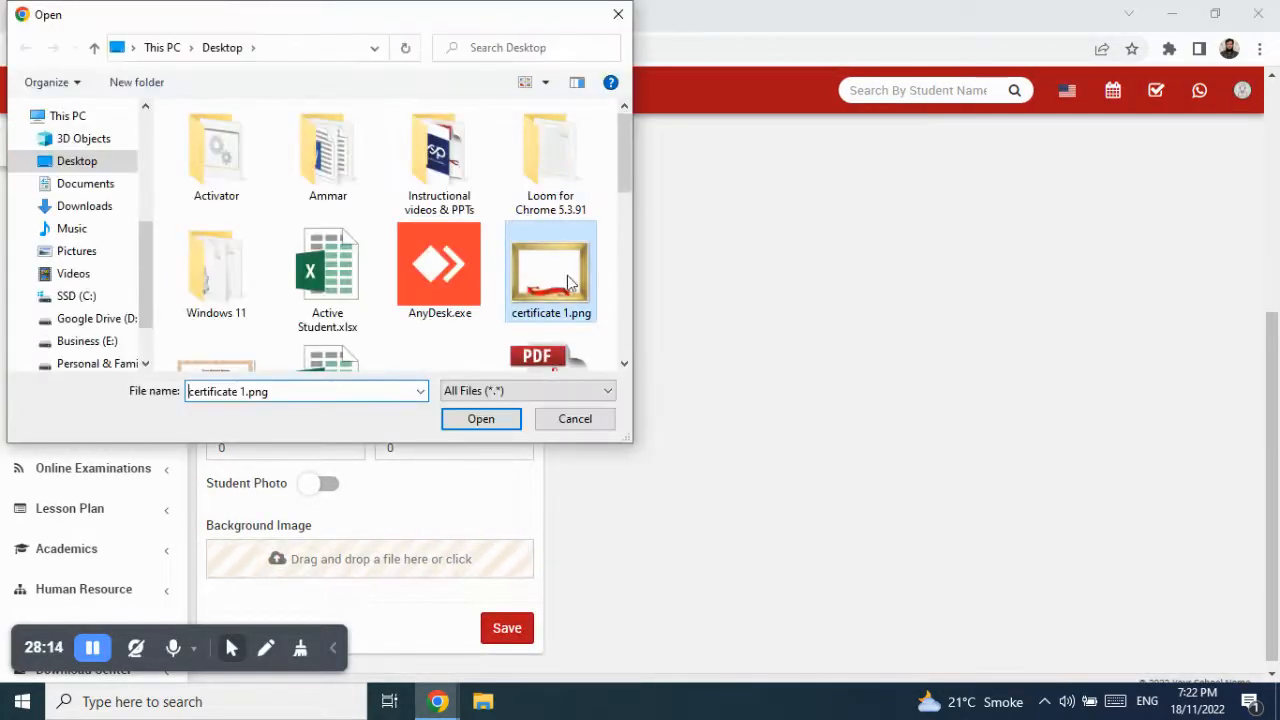
click(487, 420)
click(497, 630)
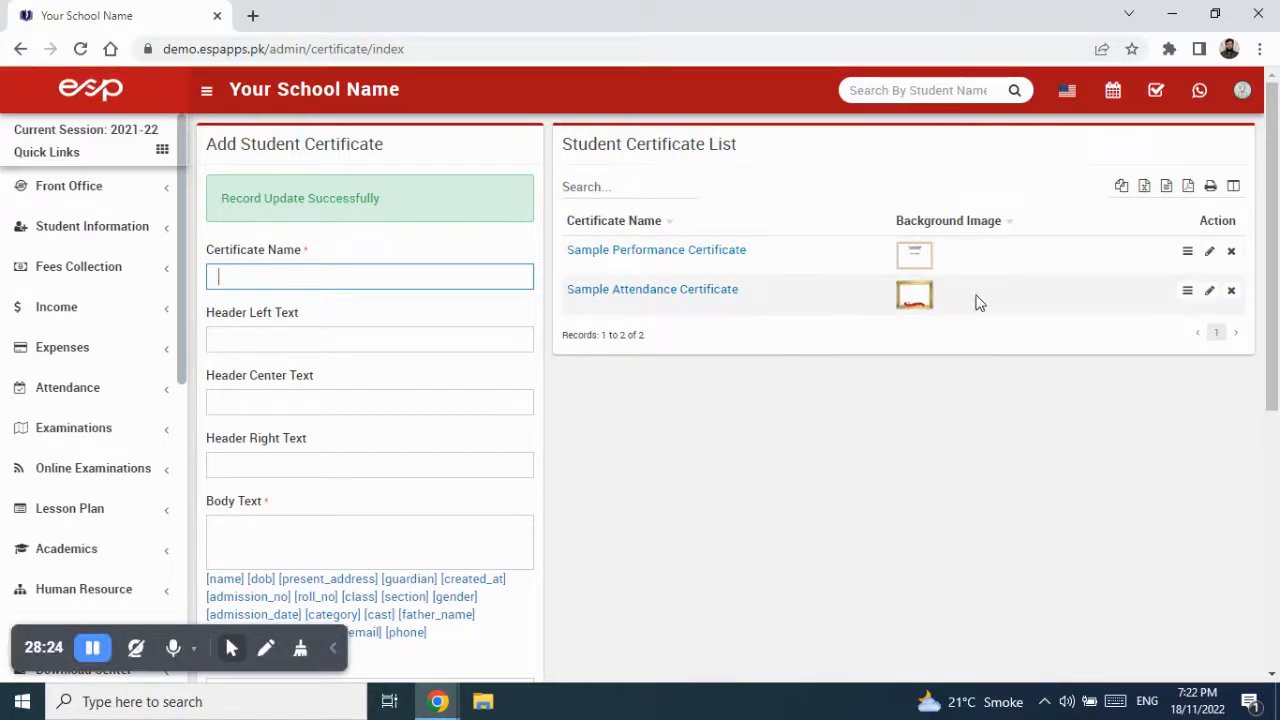
- Preview the Sample Attendance Certificate's gold frame and attendance text, then close the preview
click(1187, 292)
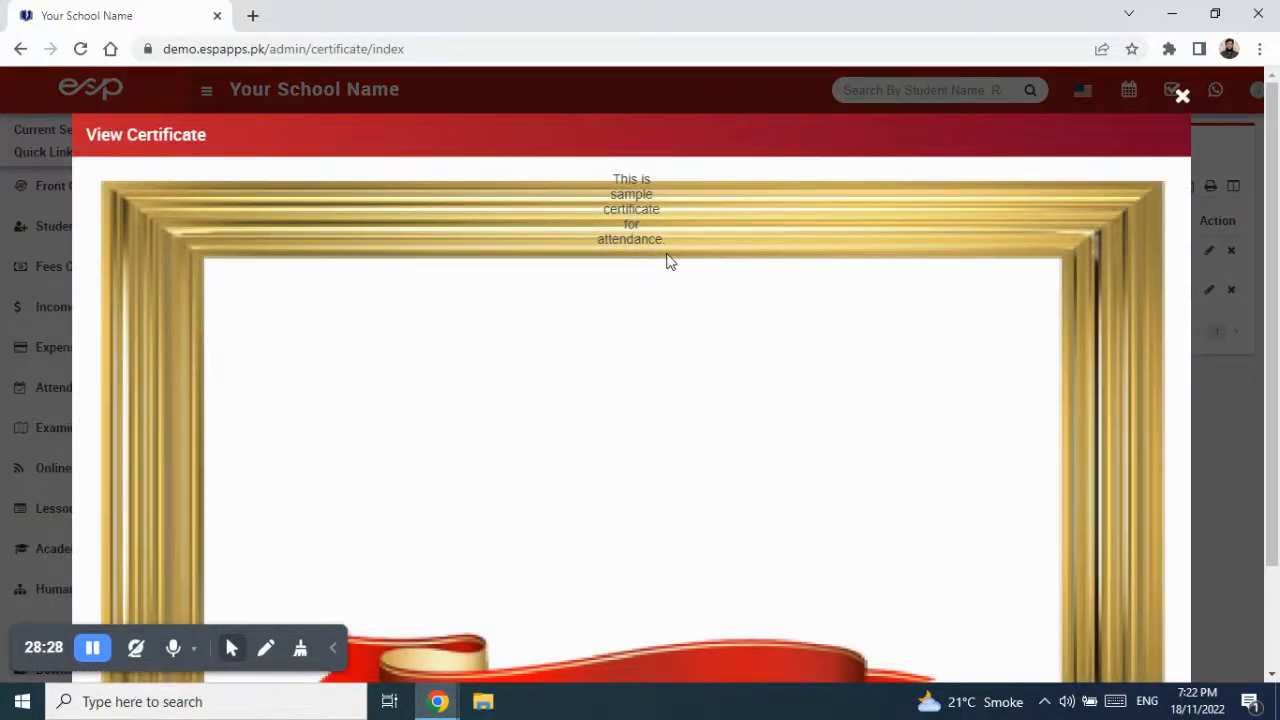
drag(608, 185, 665, 245)
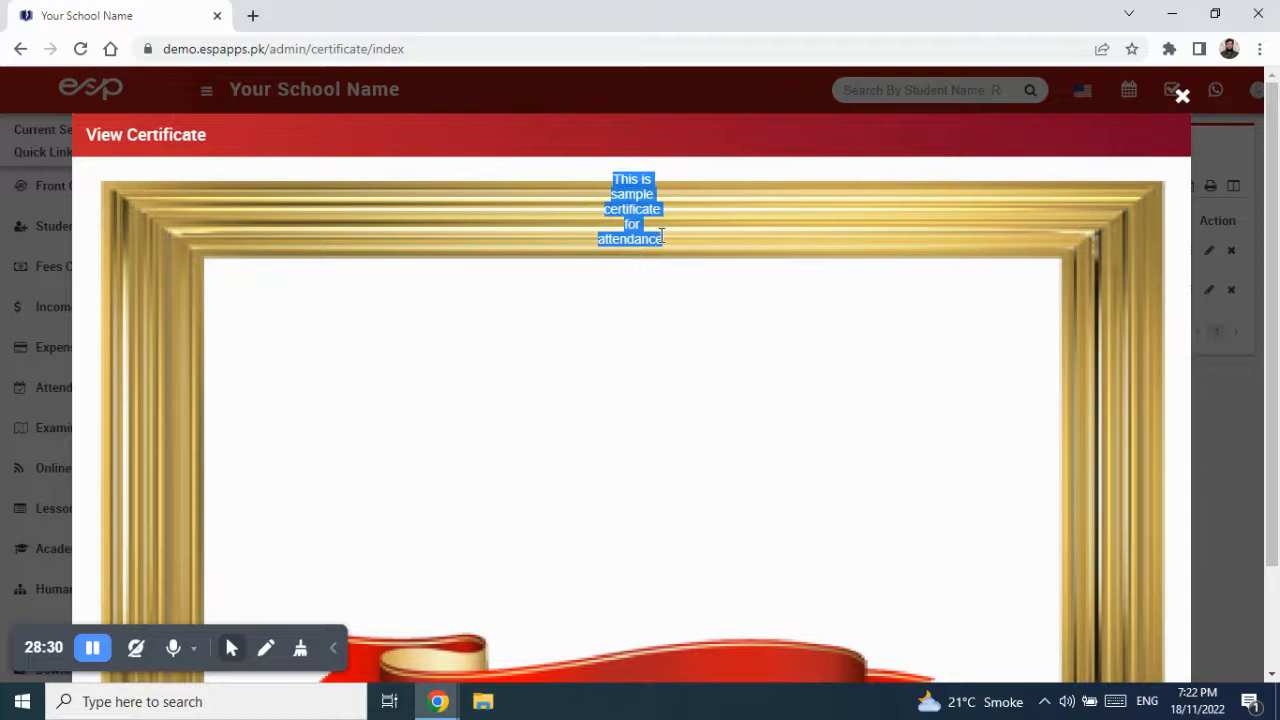
click(667, 247)
scroll(709, 380, down, 2)
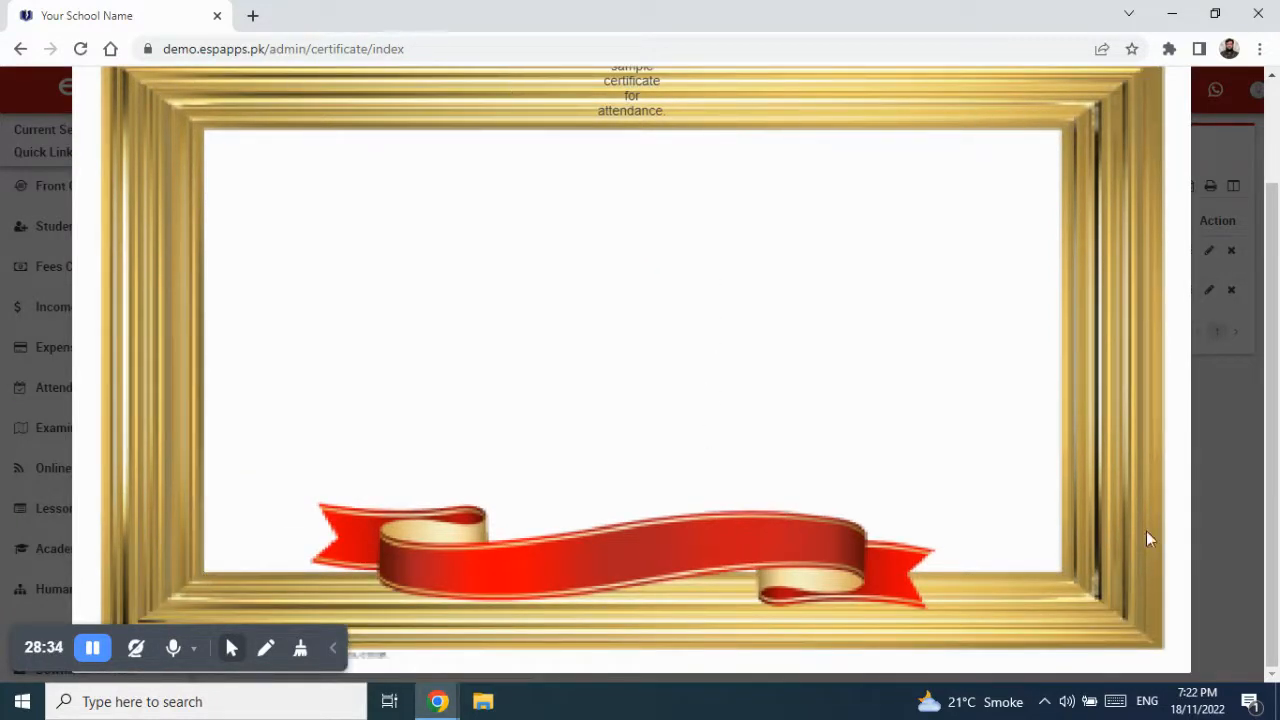
scroll(474, 511, up, 3)
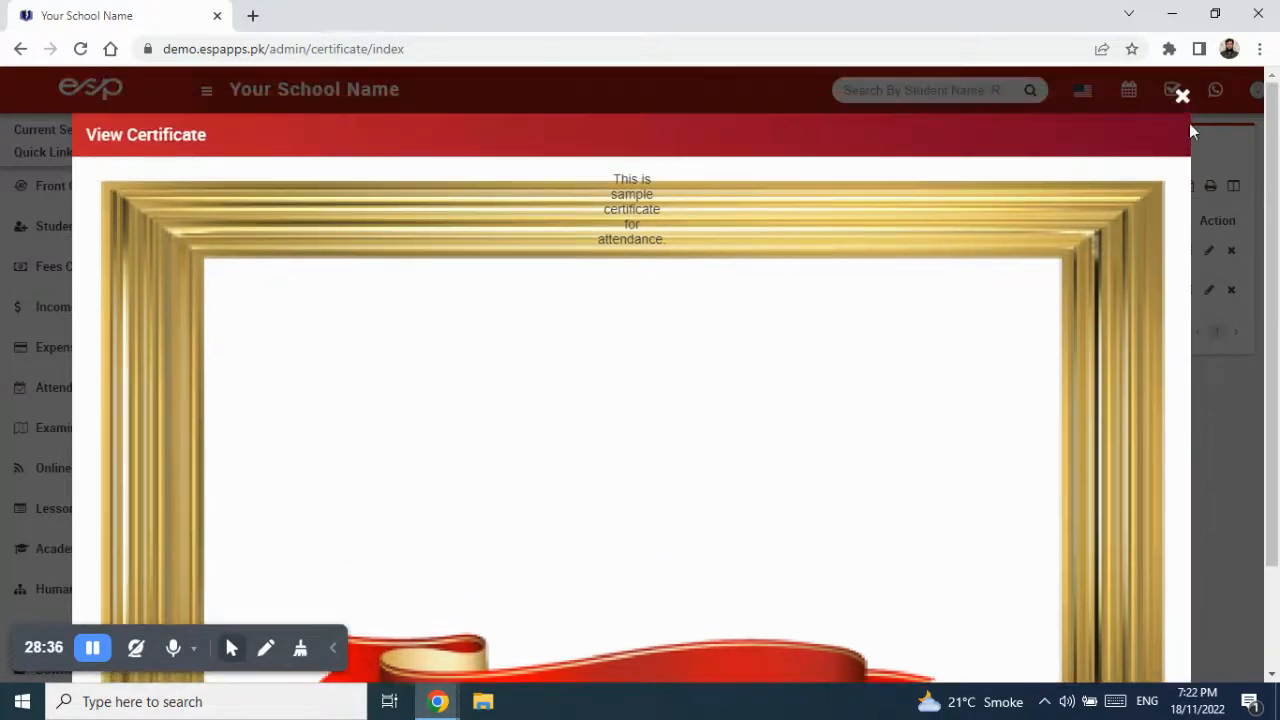
click(1181, 94)
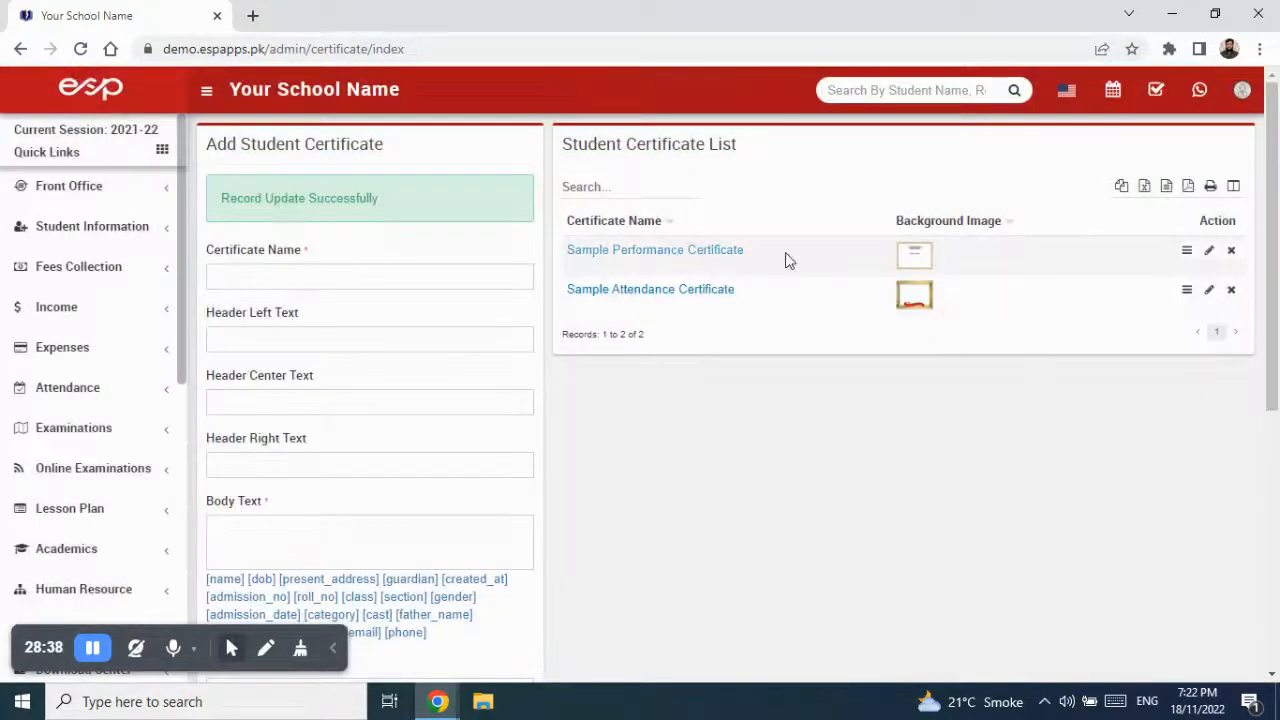
- Preview the Sample Performance Certificate, scroll through it, and close it
click(1187, 251)
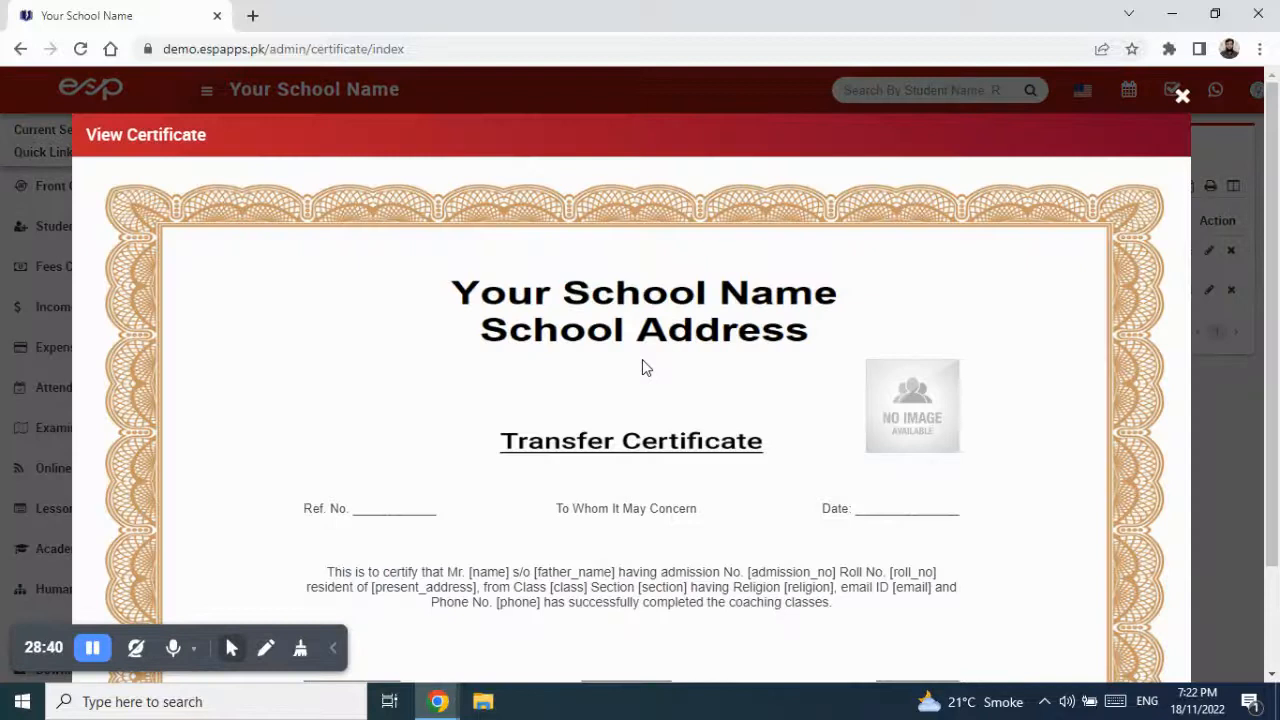
scroll(642, 359, down, 2)
scroll(642, 367, up, 2)
click(1183, 98)
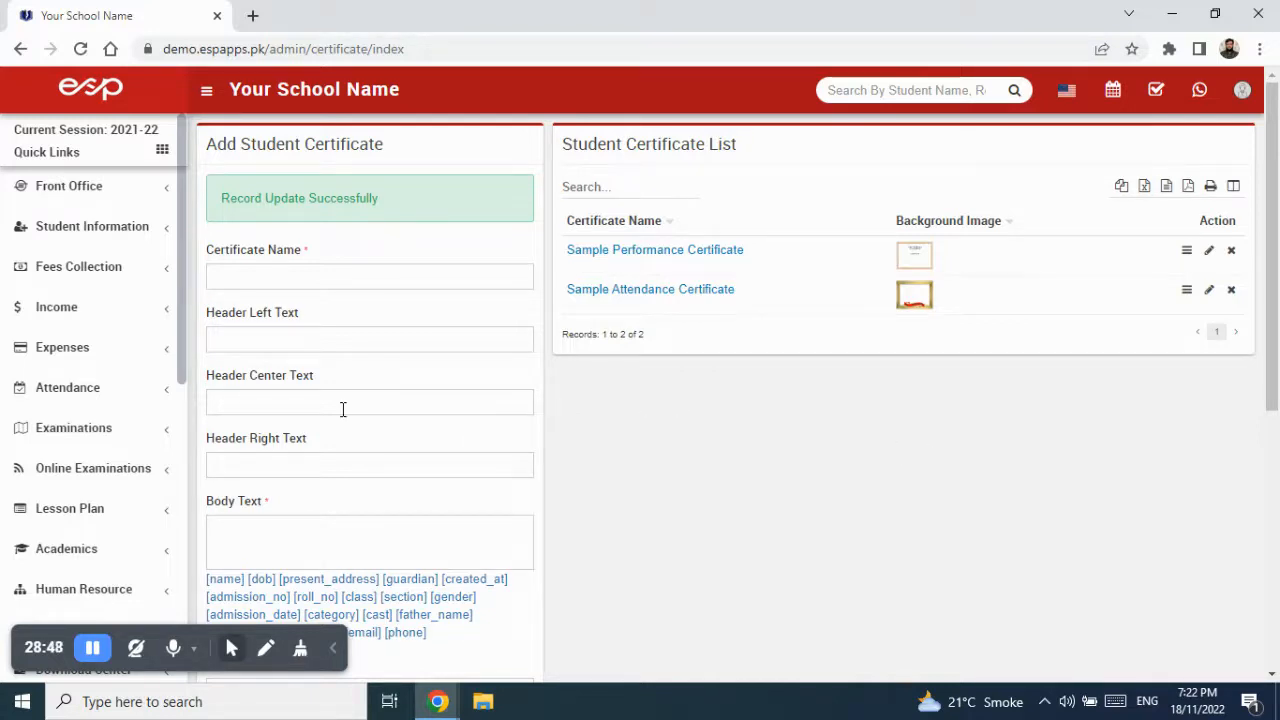
- Reopen the Sample Performance Certificate preview showing the Transfer Certificate's ornate orange border
scroll(380, 376, down, 5)
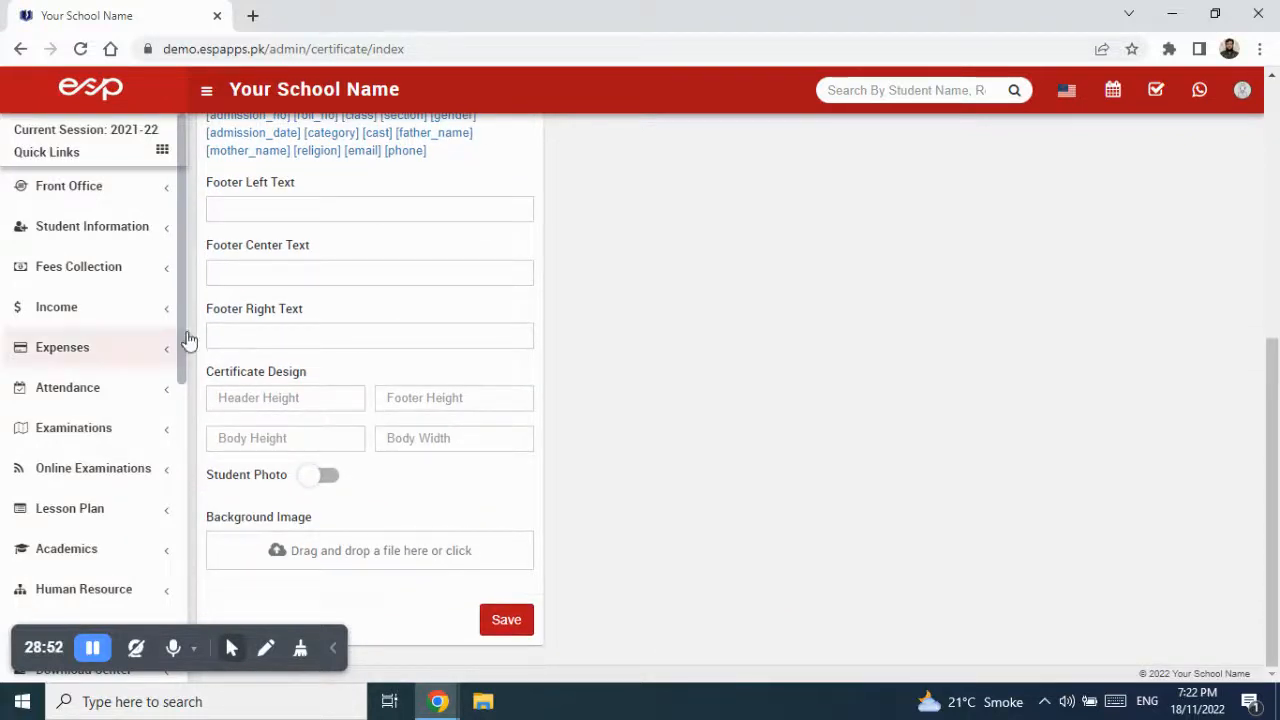
drag(180, 334, 180, 577)
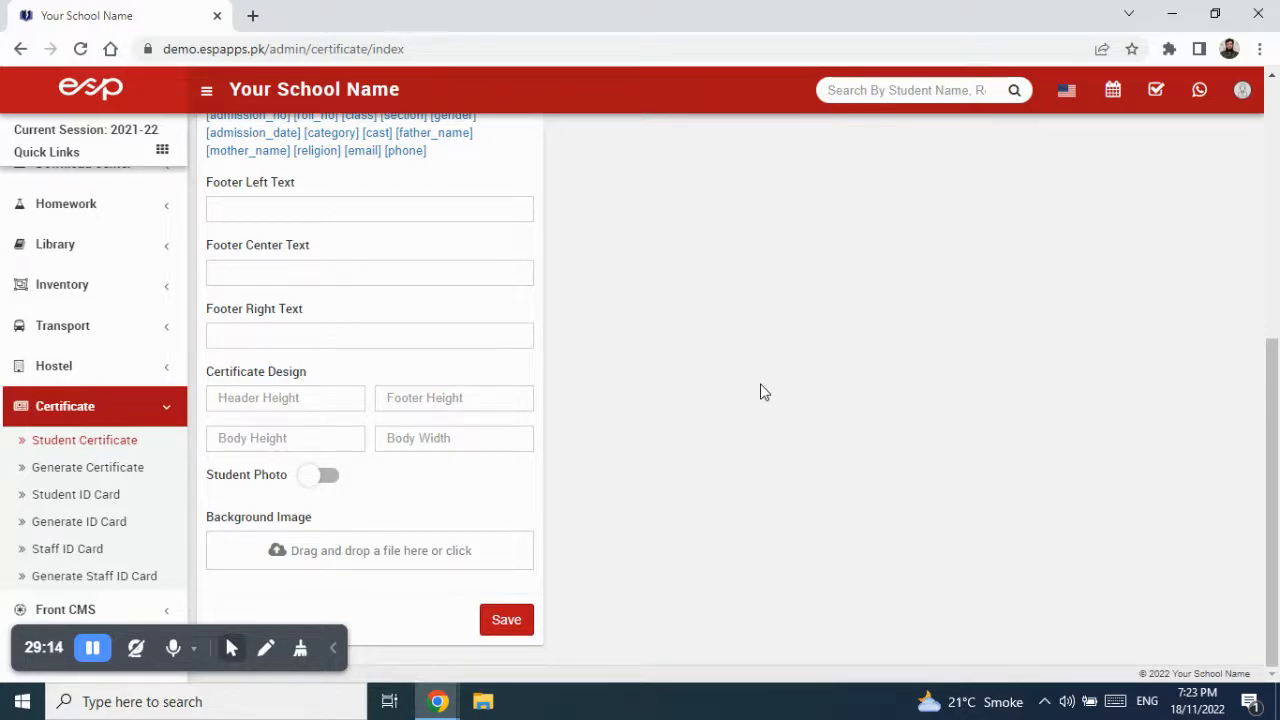
scroll(774, 343, up, 5)
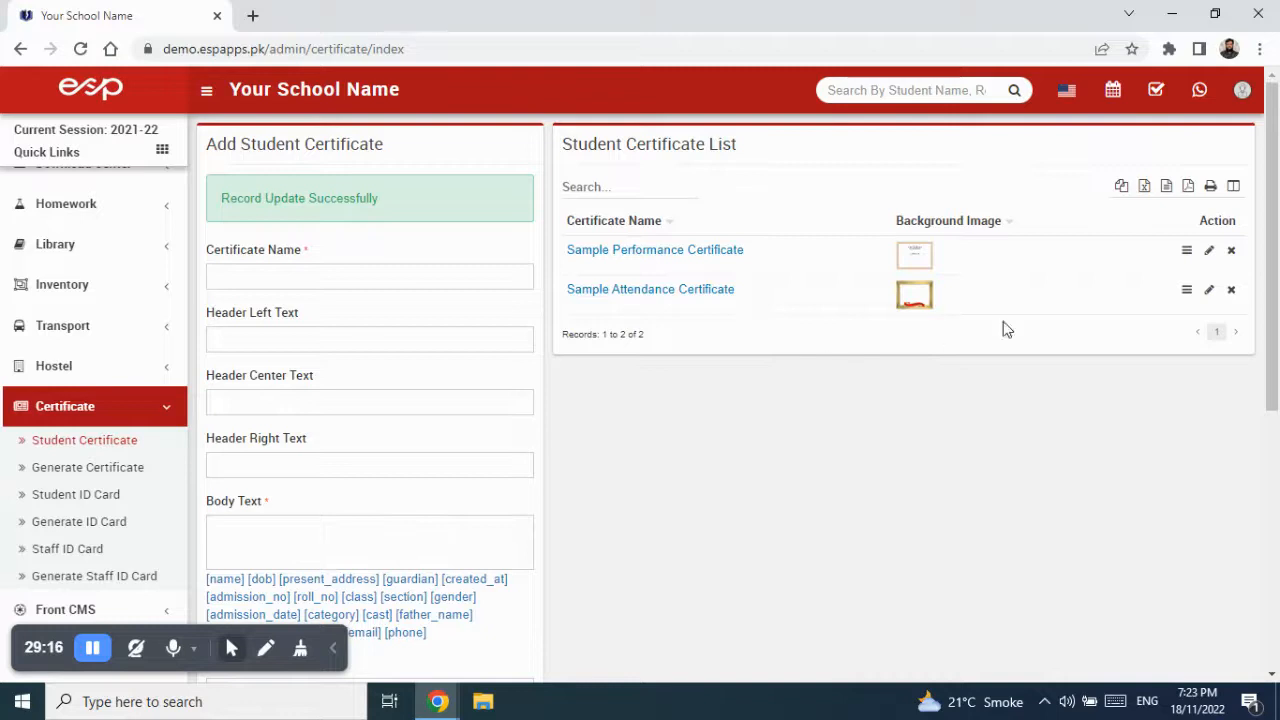
click(1186, 250)
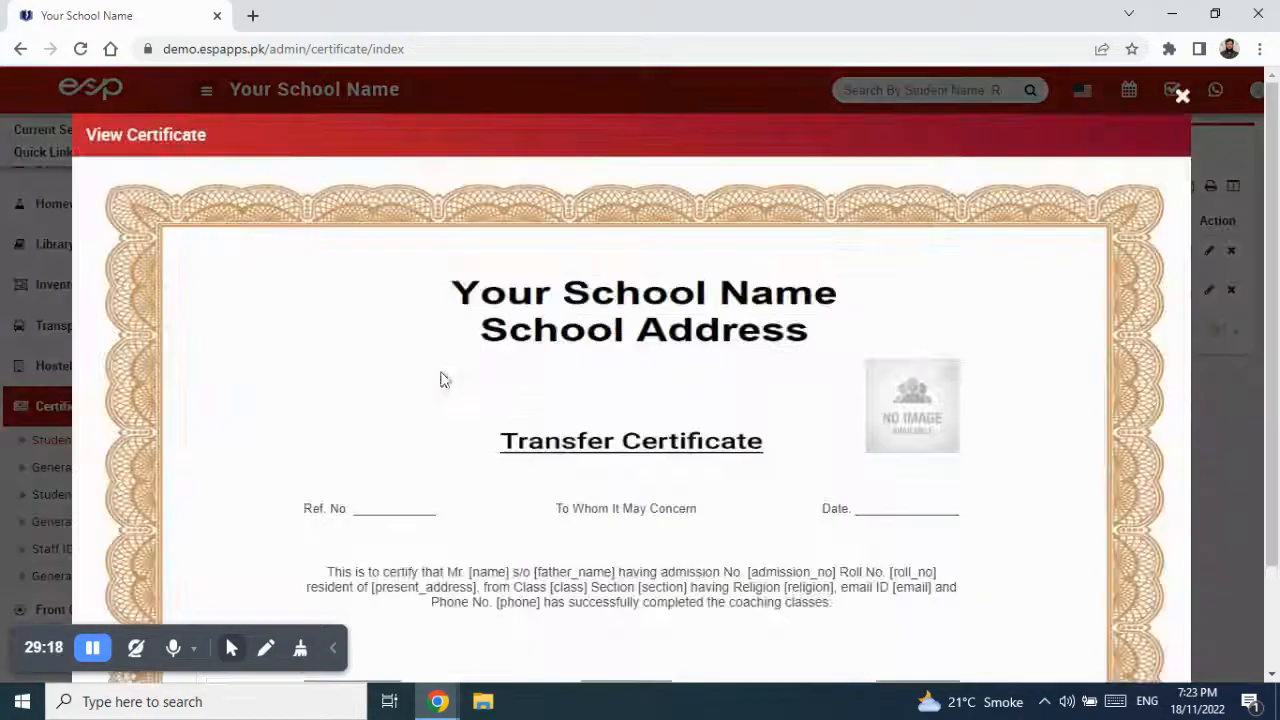
scroll(687, 398, down, 1)
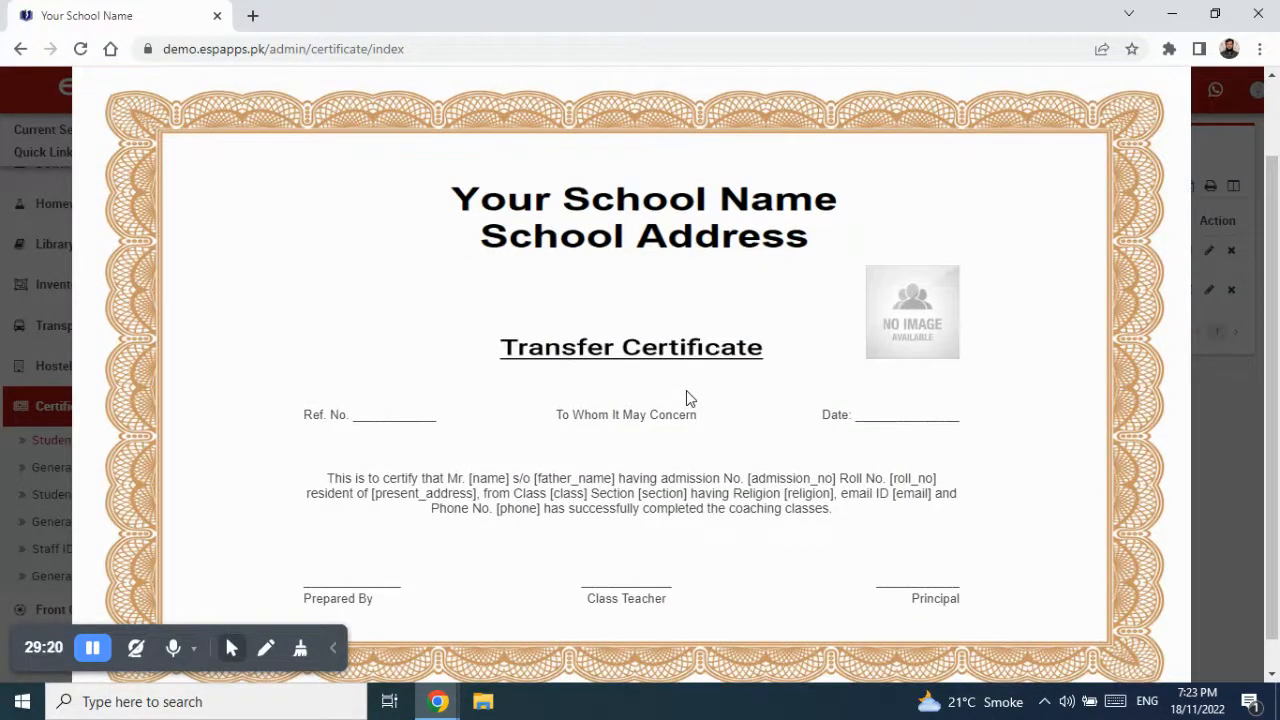